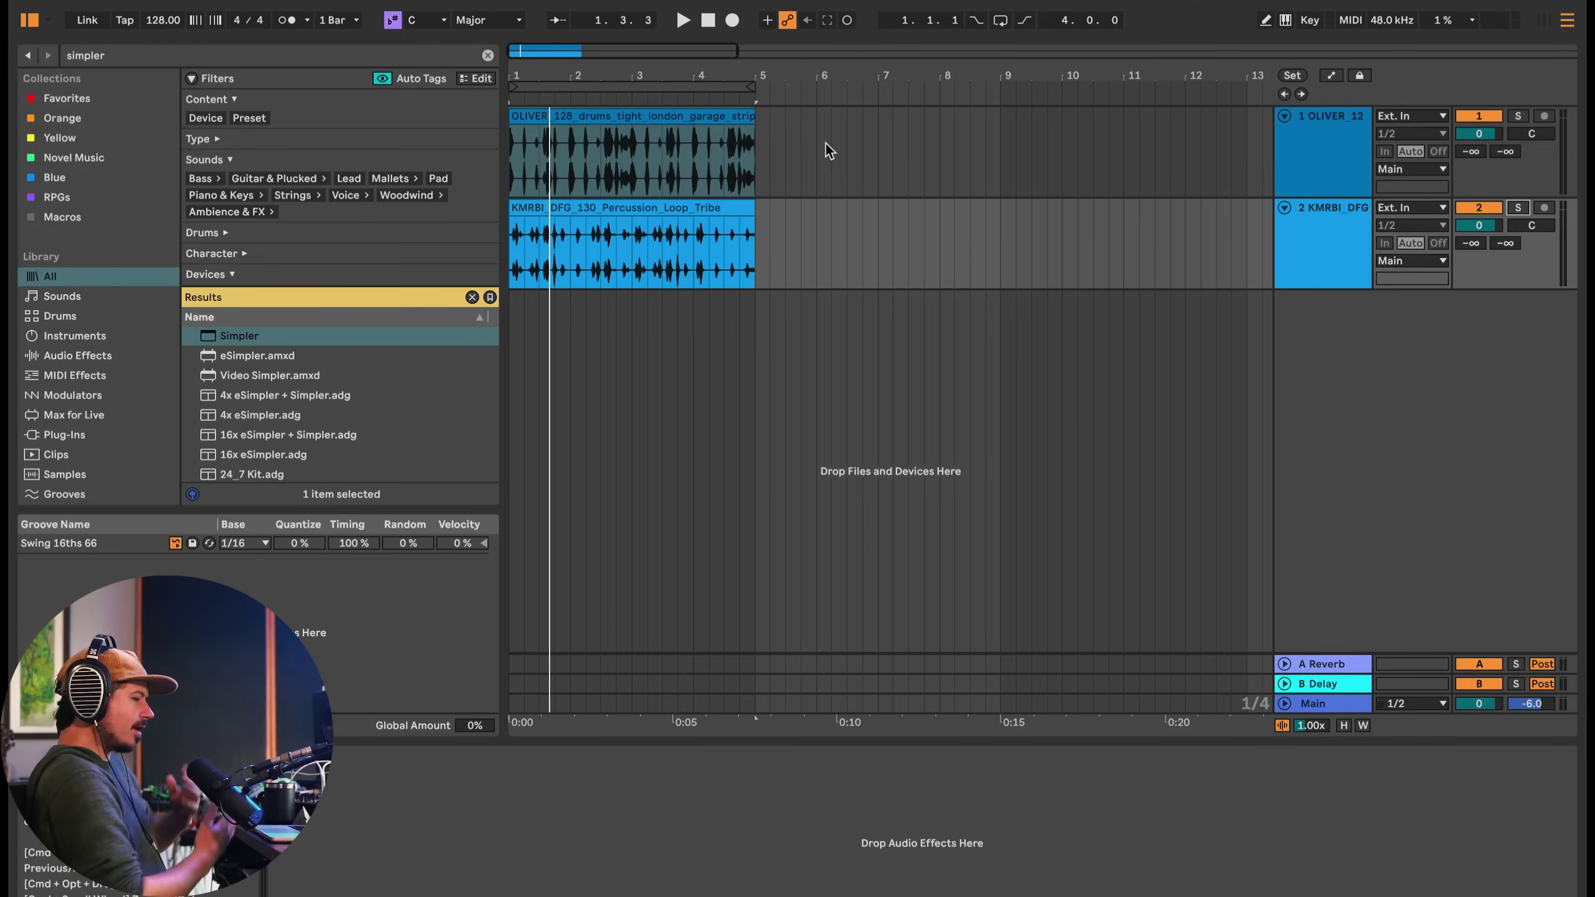
# - Audition the London garage drum loop and the Tribe percussion loop soloed one after the other, and play both together
pyautogui.click(1518, 116)
pyautogui.press('space')
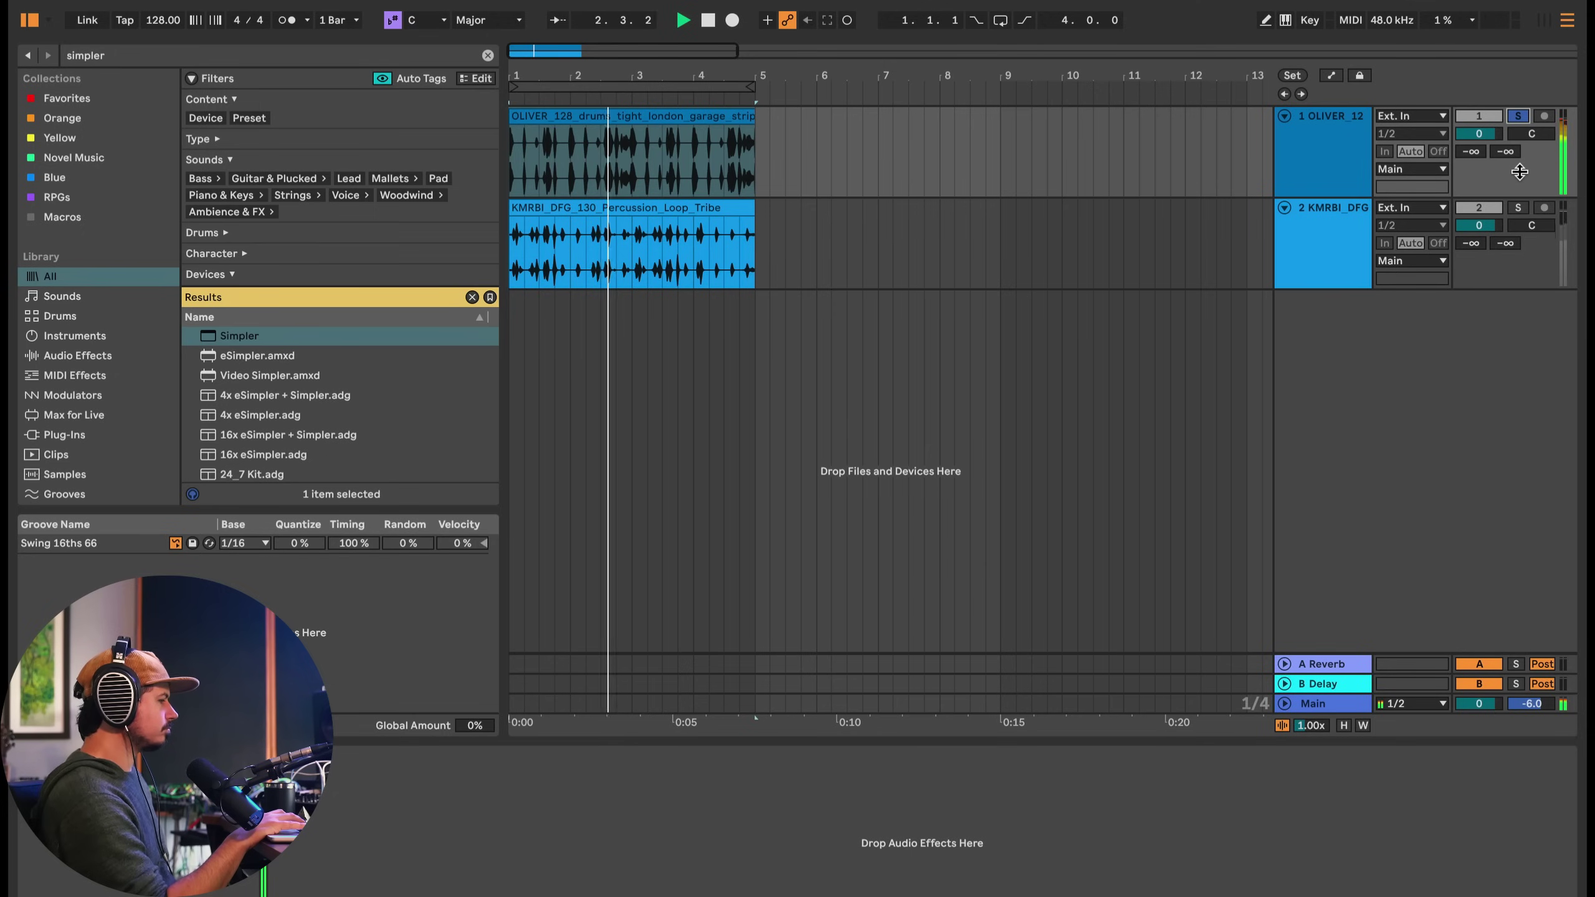
pyautogui.click(1520, 208)
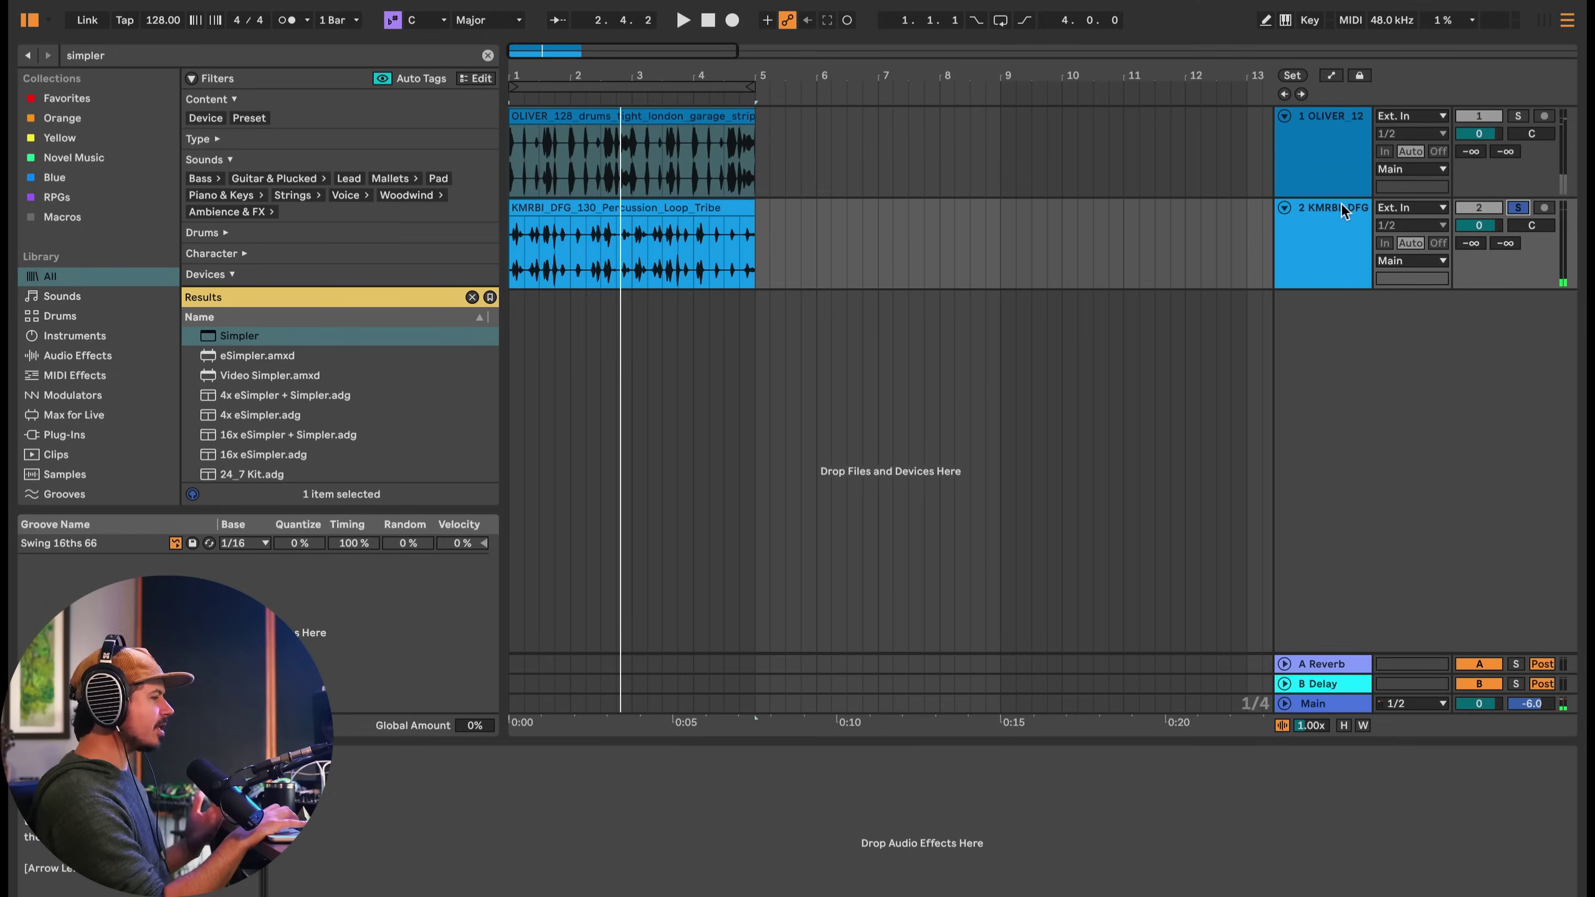
pyautogui.press('space')
pyautogui.press('space')
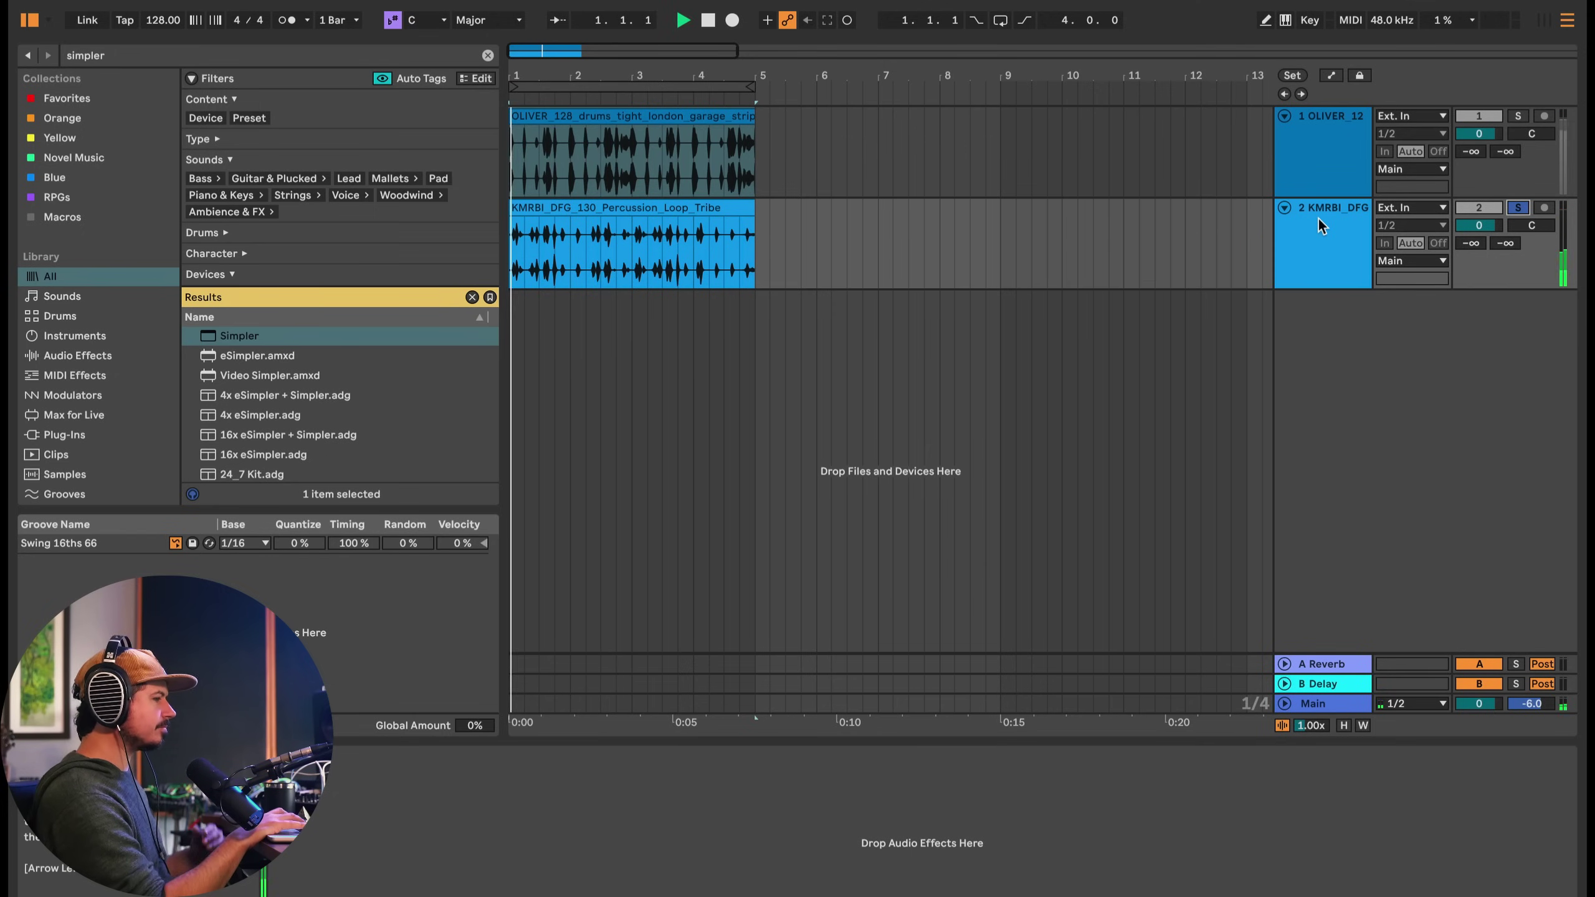
pyautogui.click(1518, 209)
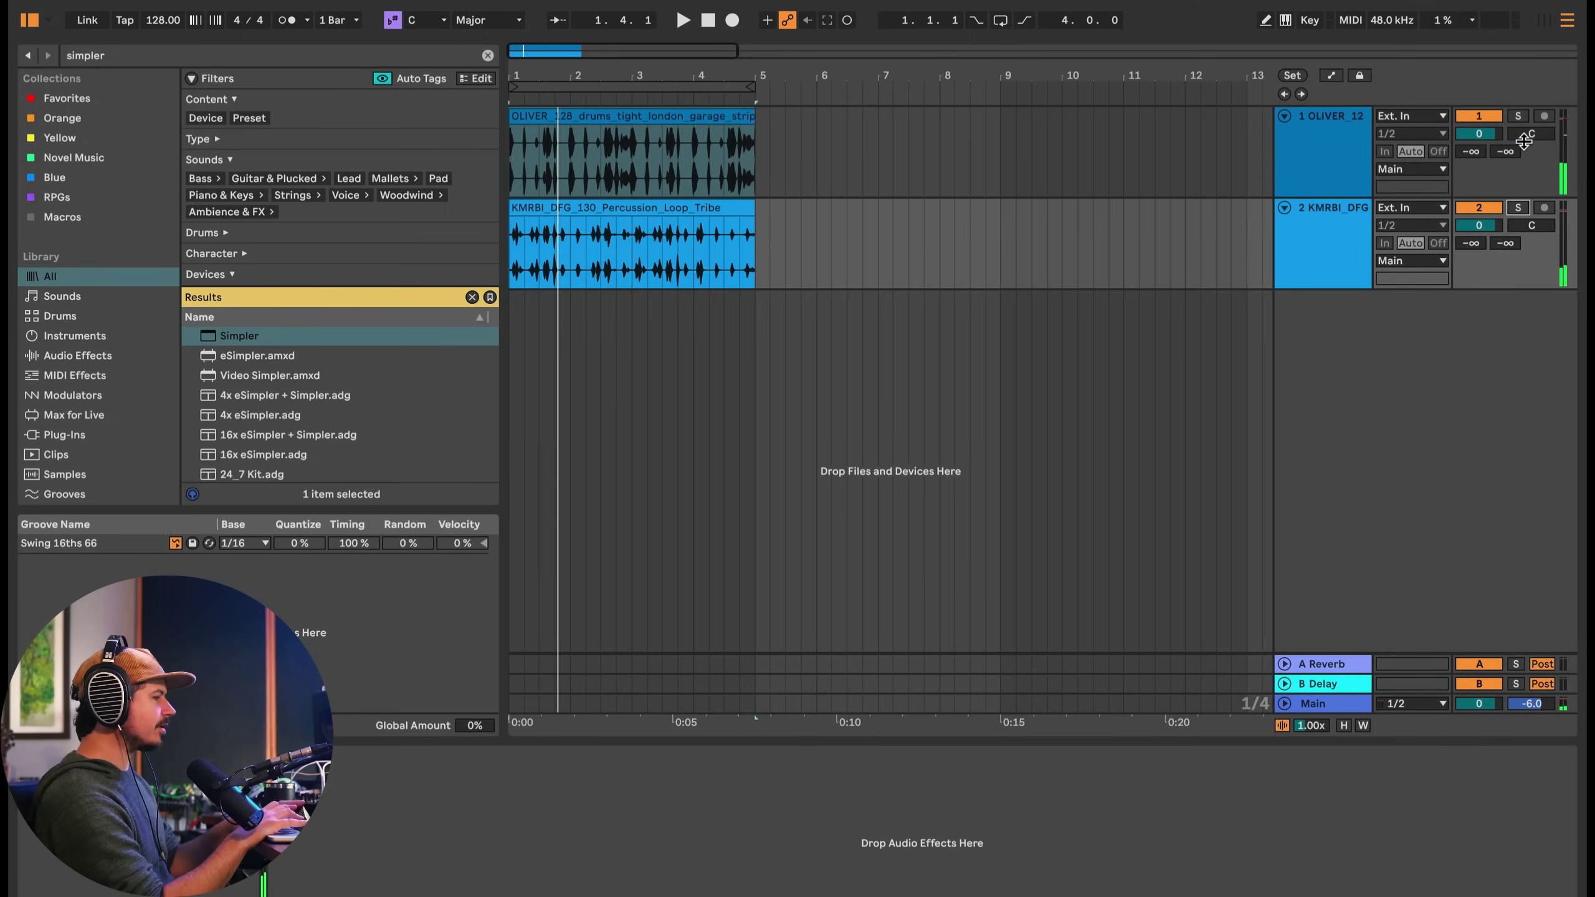
pyautogui.press('space')
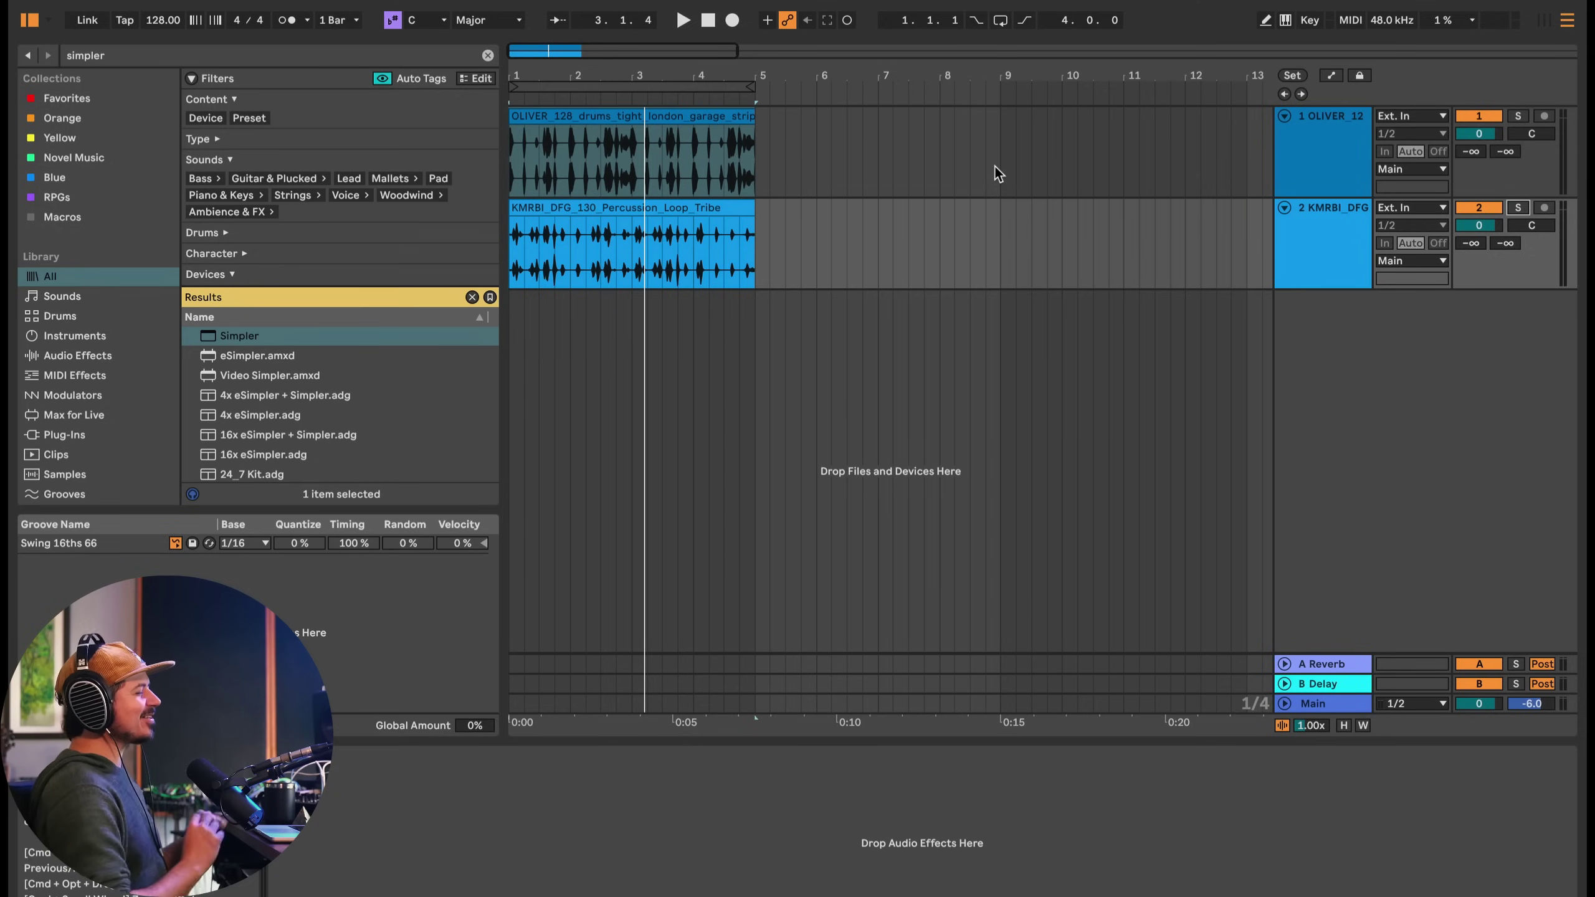
# - Play the London garage drum clip over its full four bars to hear how the pattern repeats
pyautogui.moveTo(513, 167)
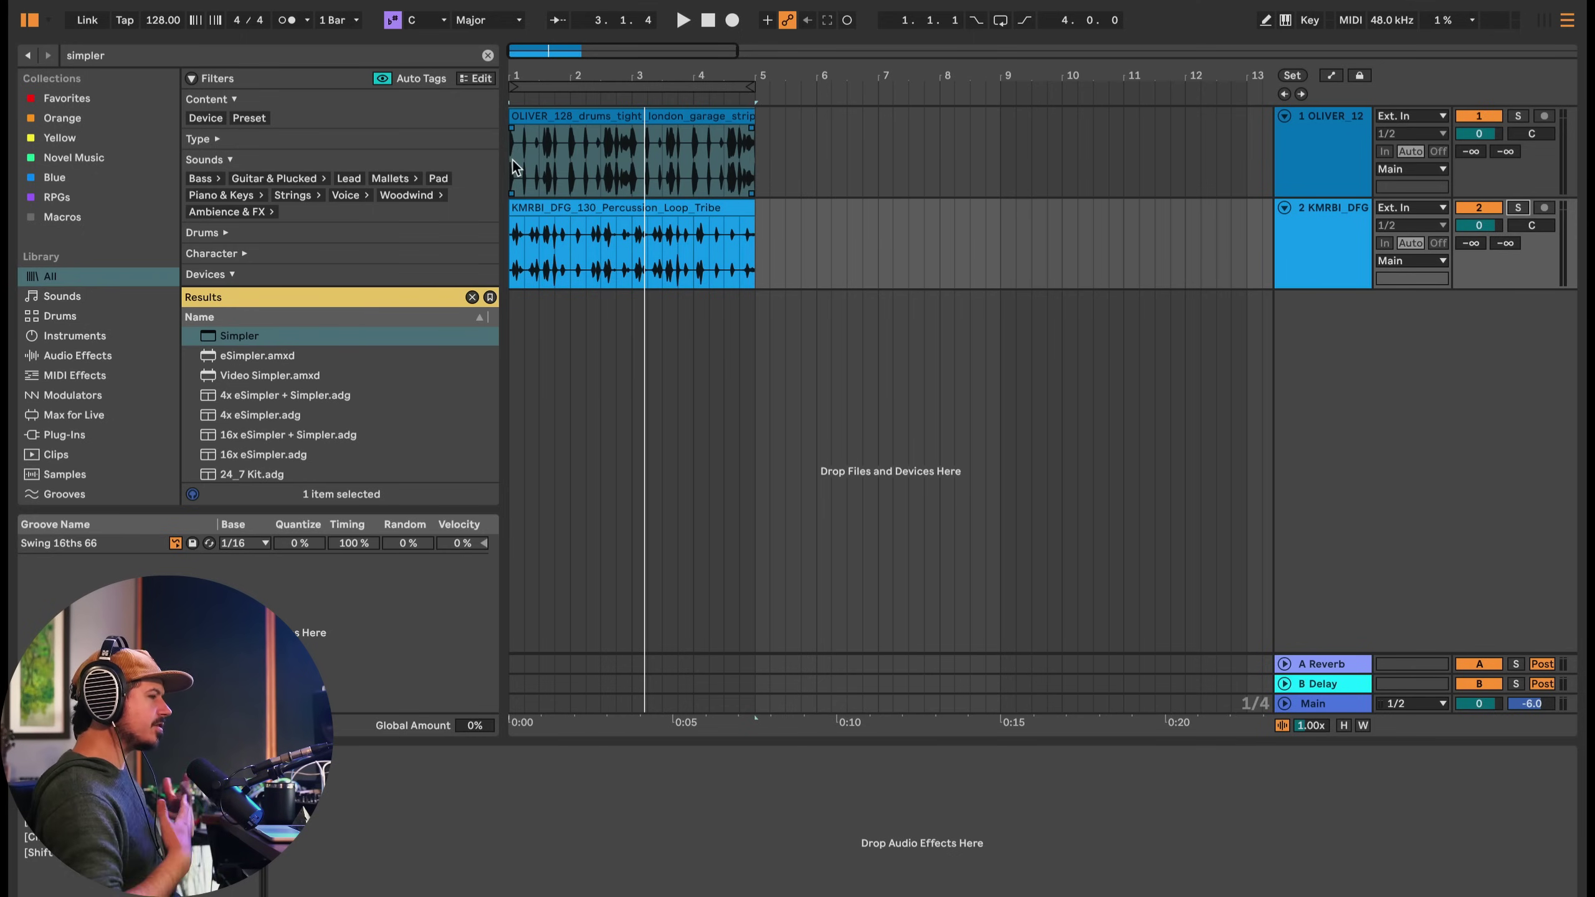
pyautogui.press('space')
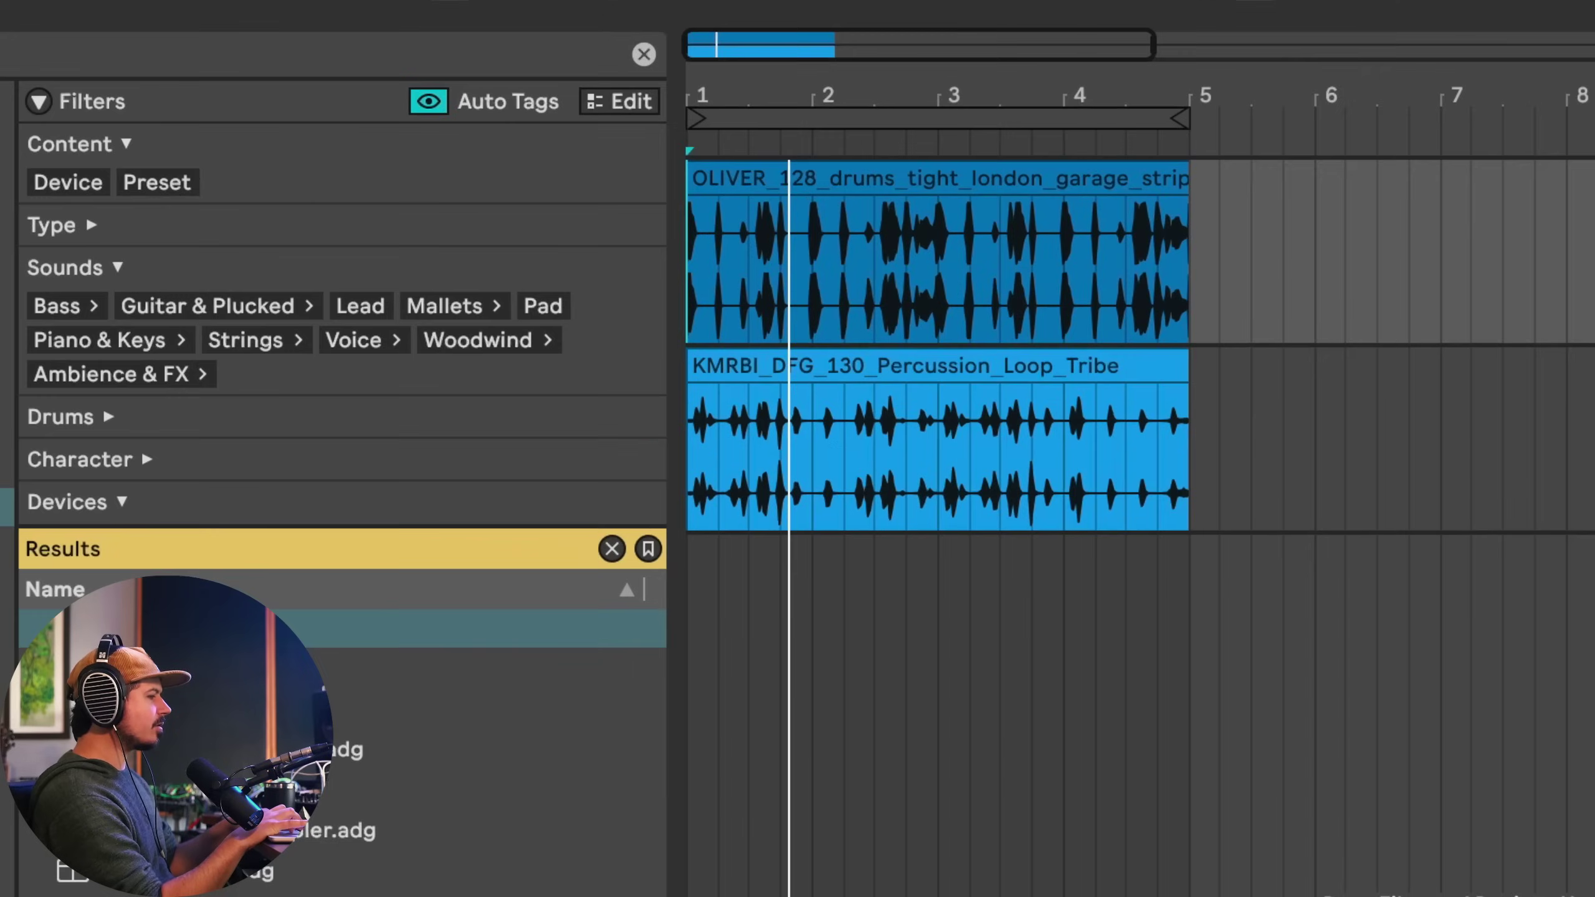
pyautogui.click(860, 168)
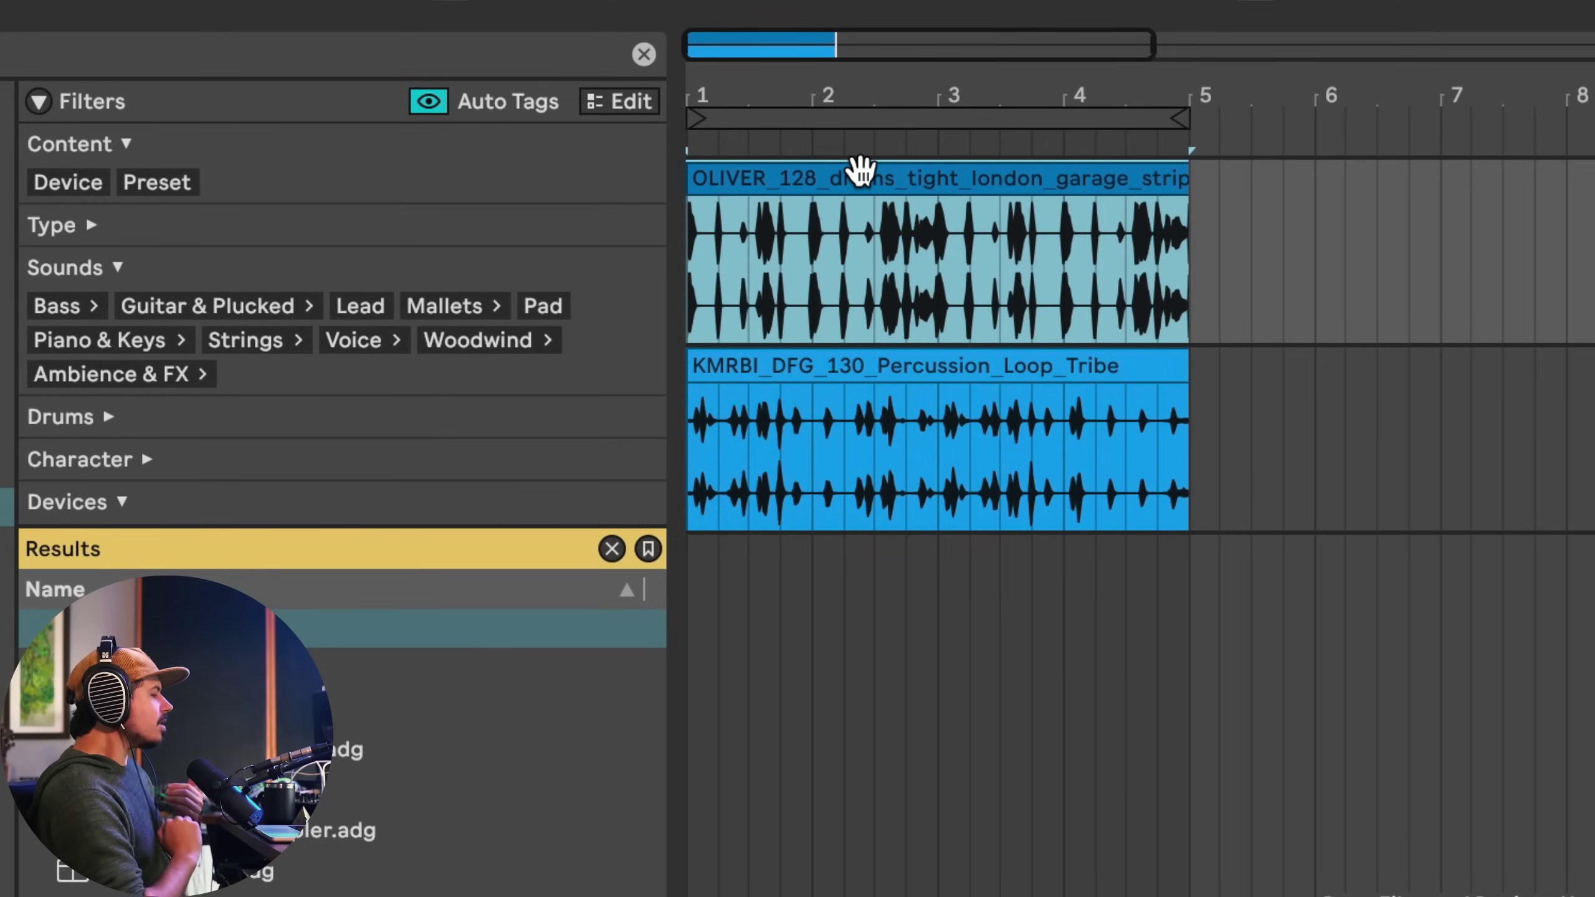
pyautogui.moveTo(694, 255)
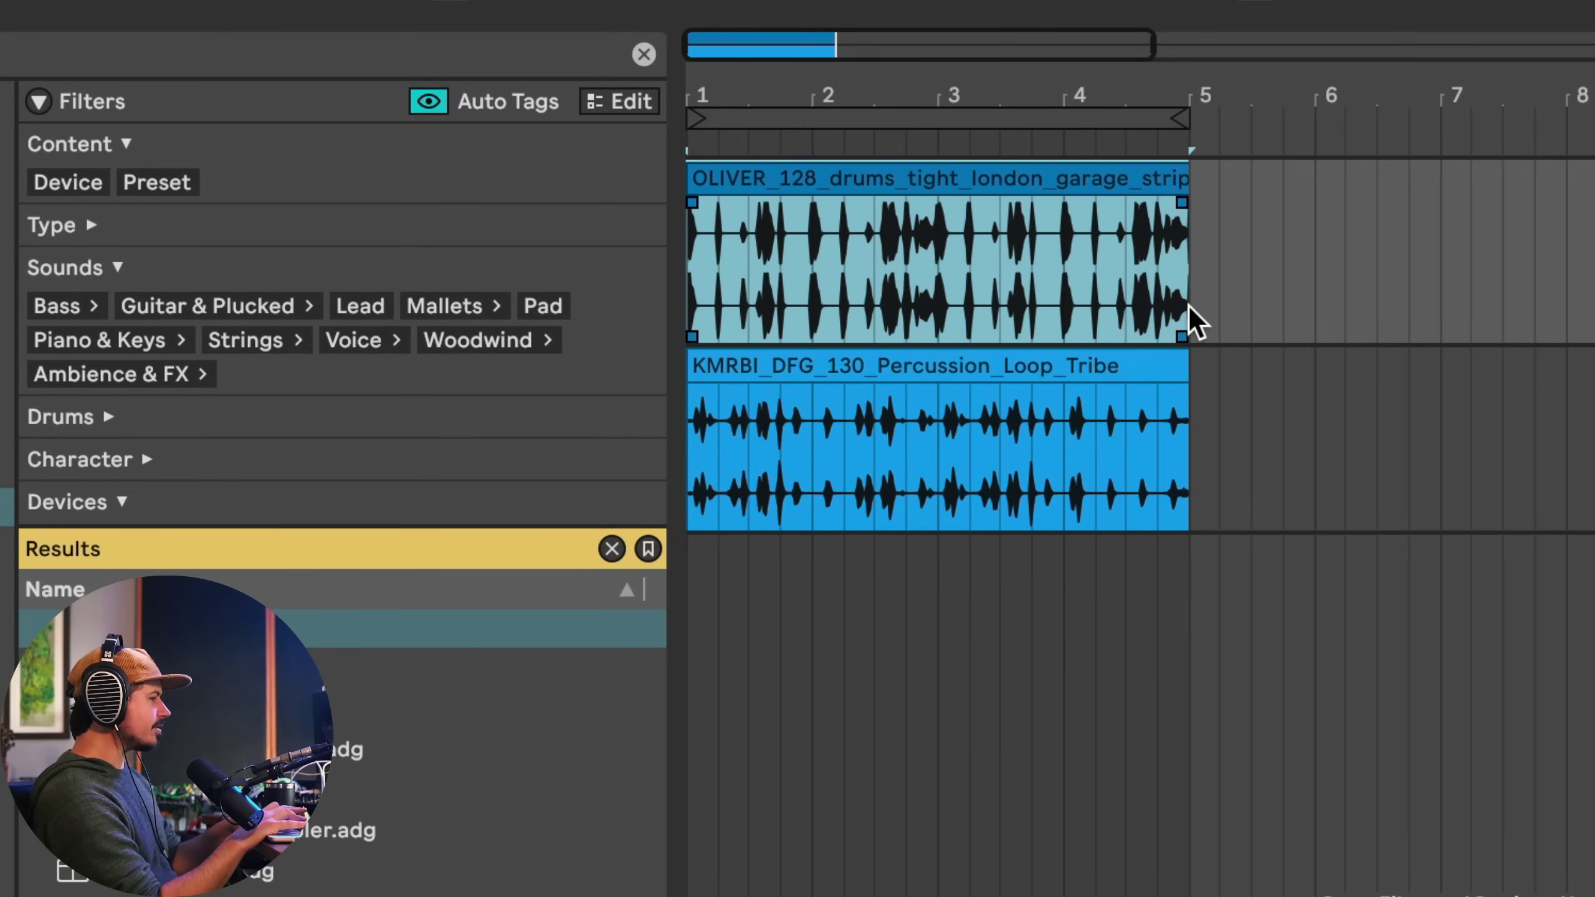
pyautogui.press('space')
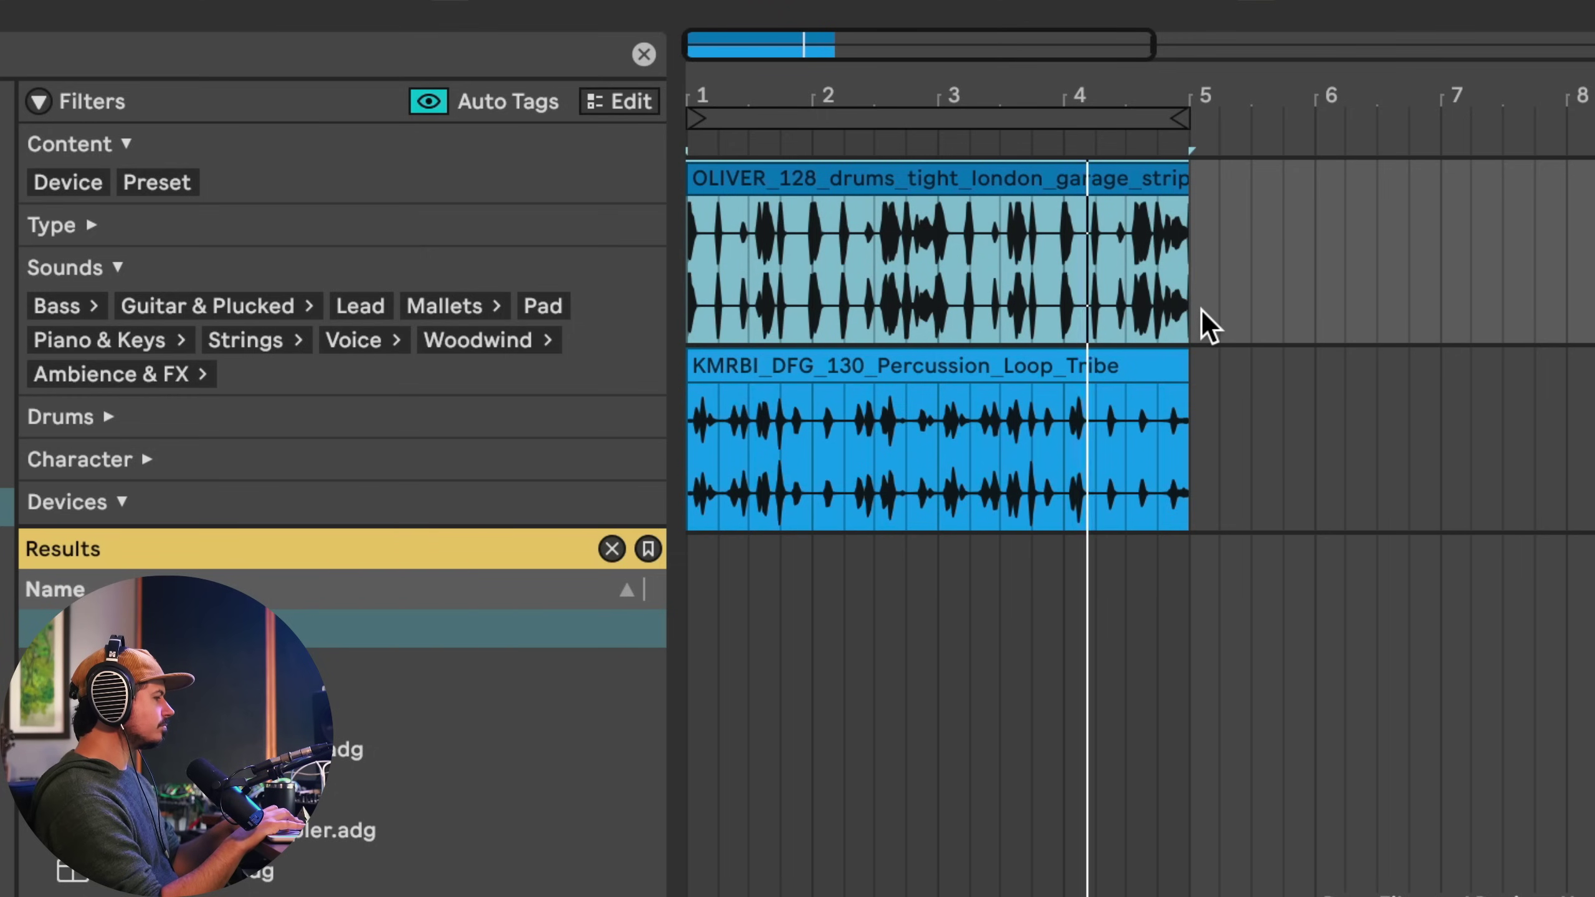
# - Delete the second half of the drum clip, from bar 3 to bar 5, keeping only its first two bars
pyautogui.click(934, 265)
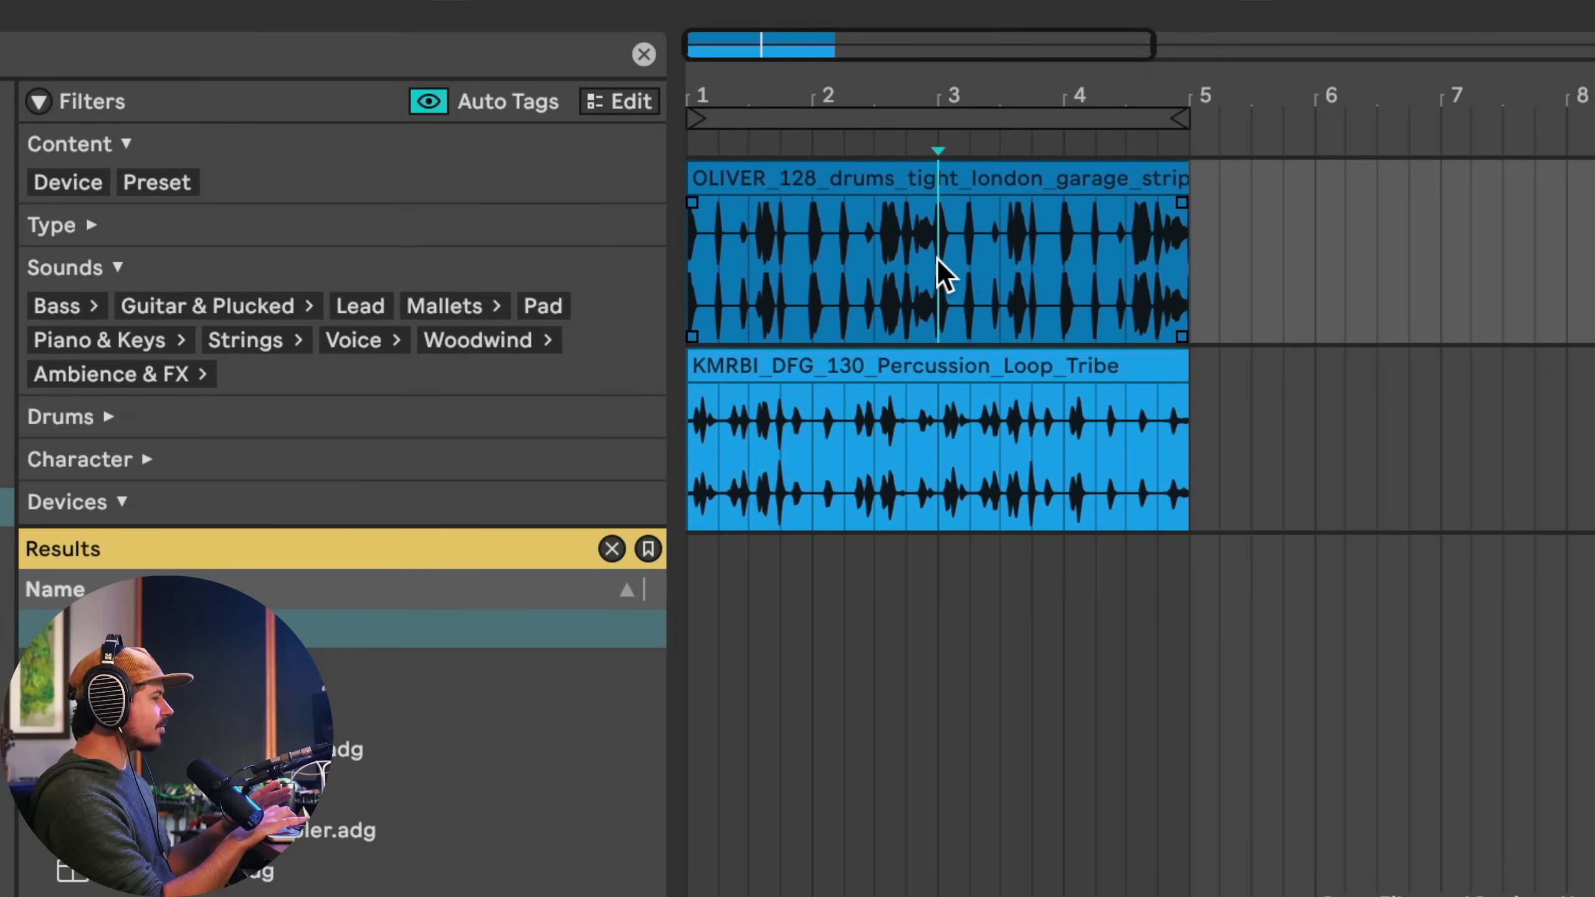
pyautogui.moveTo(939, 256); pyautogui.dragTo(1179, 190)
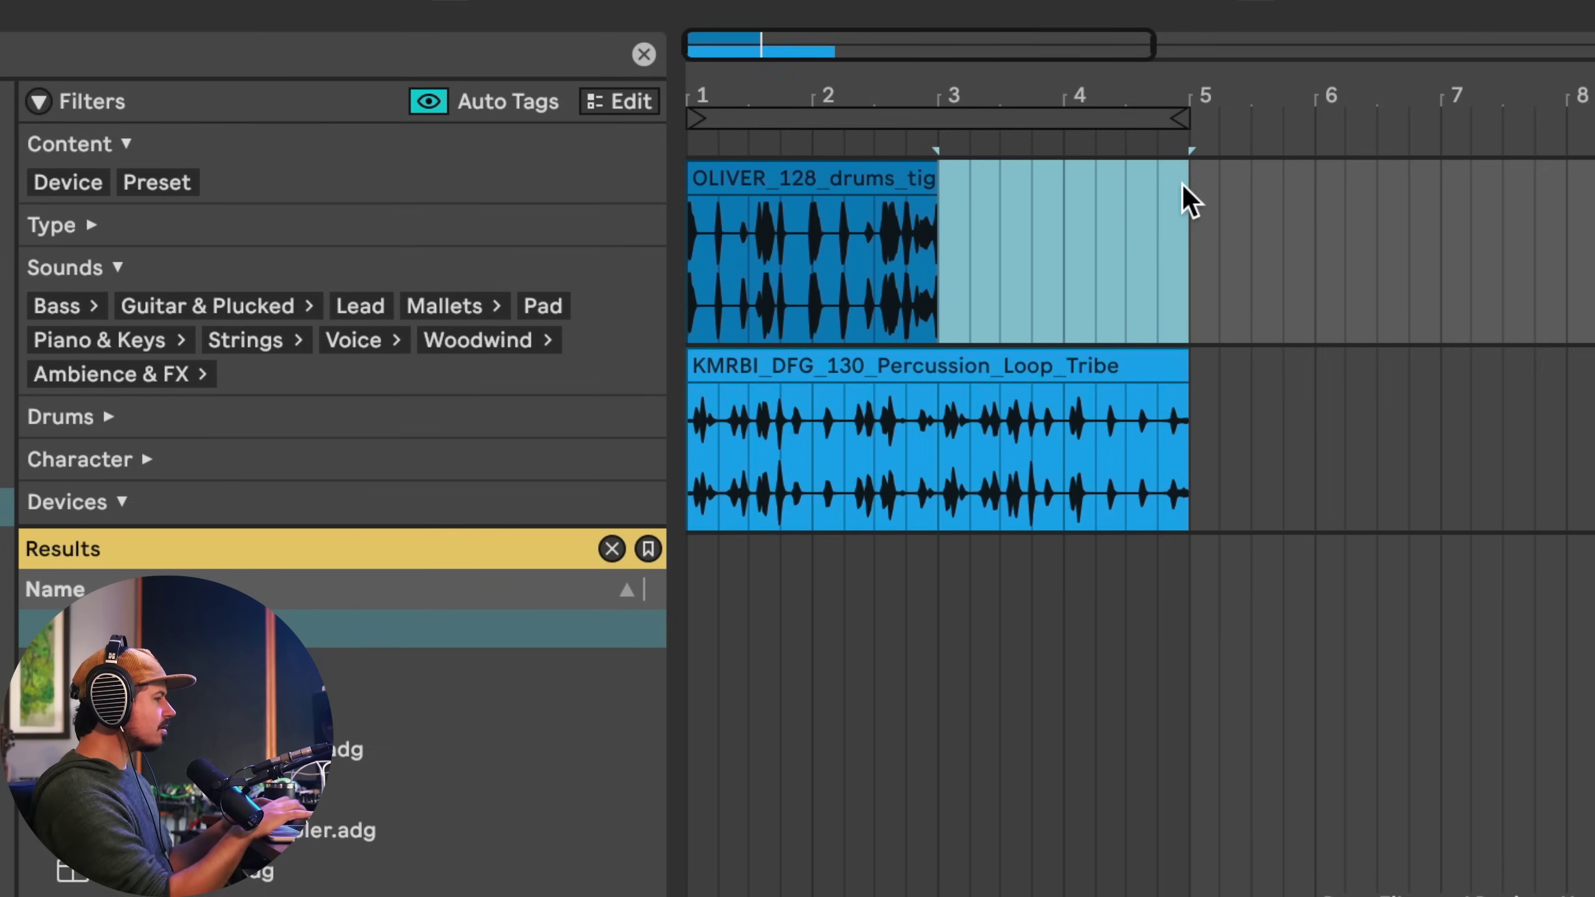
pyautogui.press('Delete')
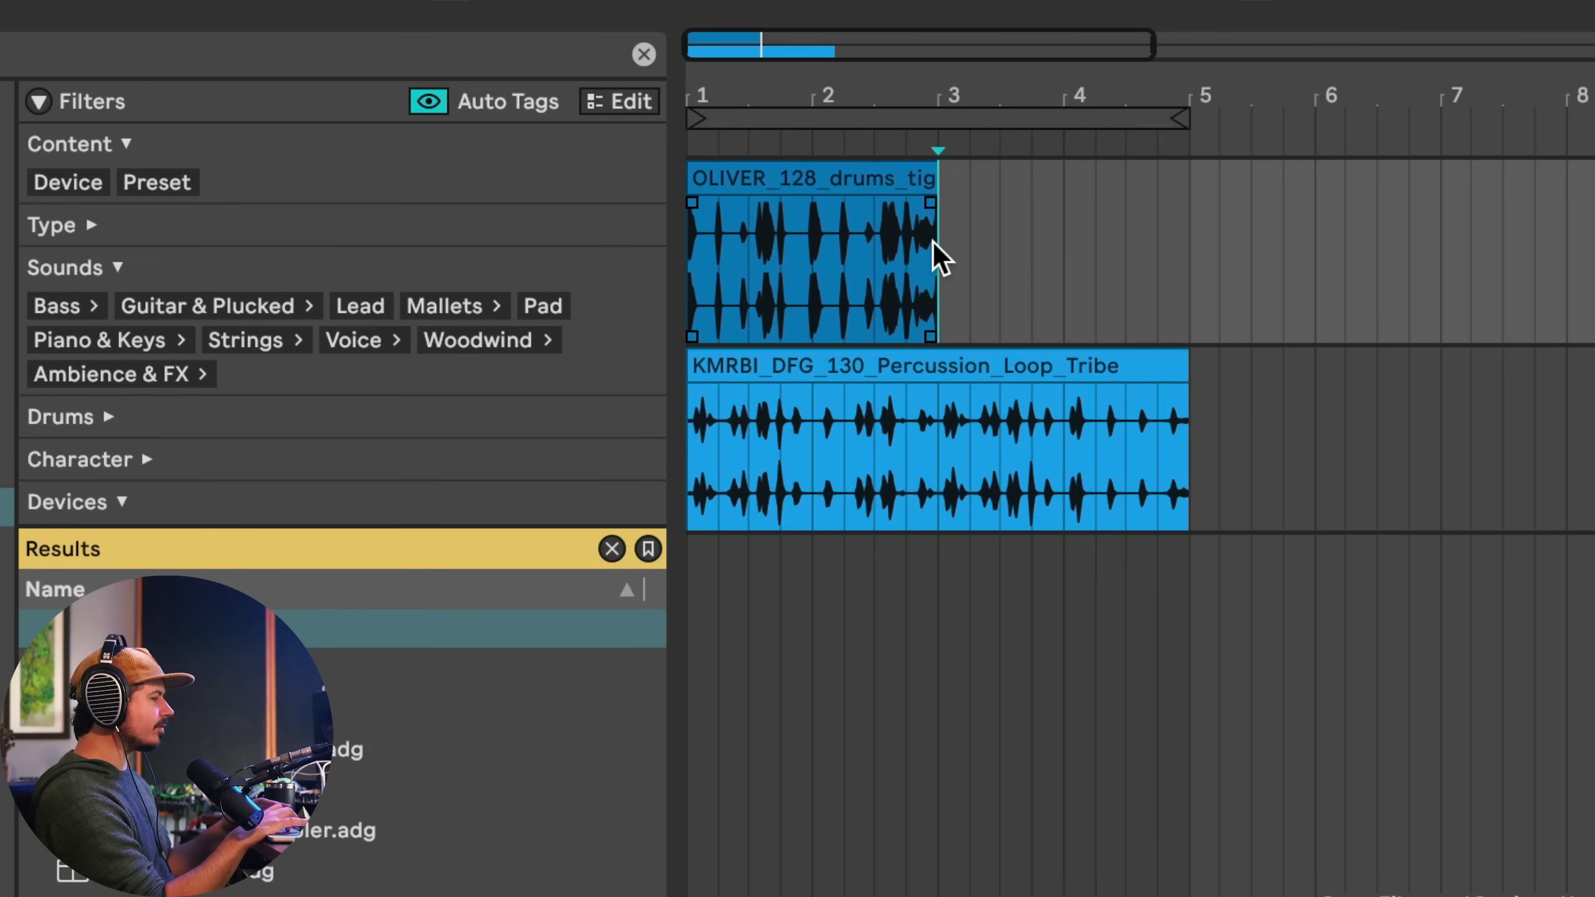
# - Check the trimmed drum clip's sample and consolidate its two bars into a new audio clip
pyautogui.moveTo(934, 242); pyautogui.dragTo(698, 192)
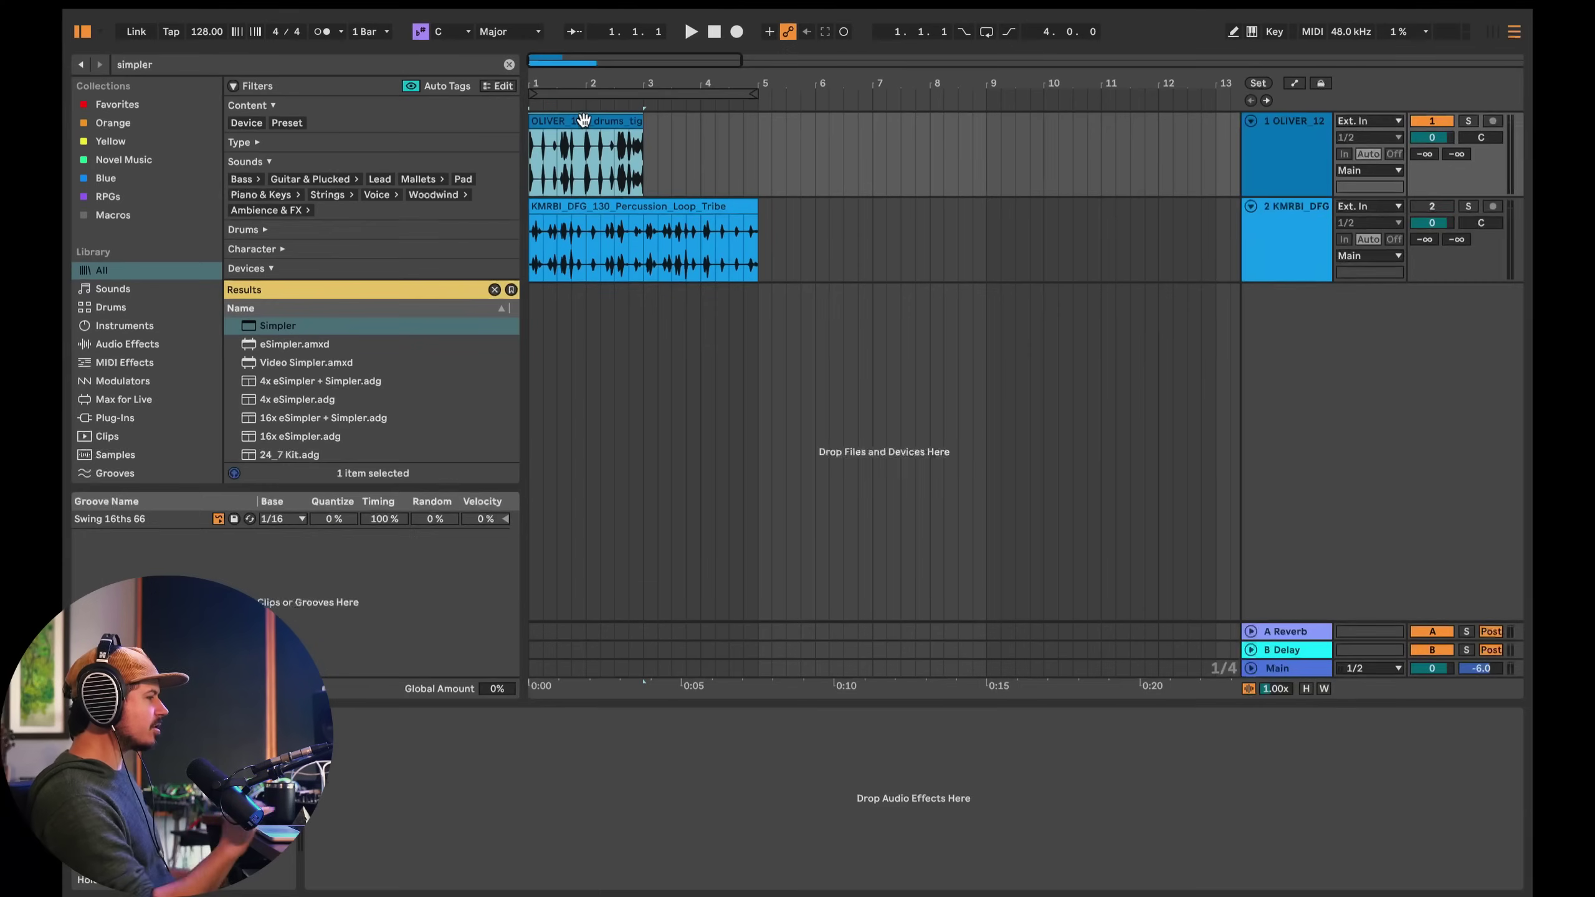
pyautogui.doubleClick(583, 120)
pyautogui.moveTo(993, 699); pyautogui.dragTo(734, 699)
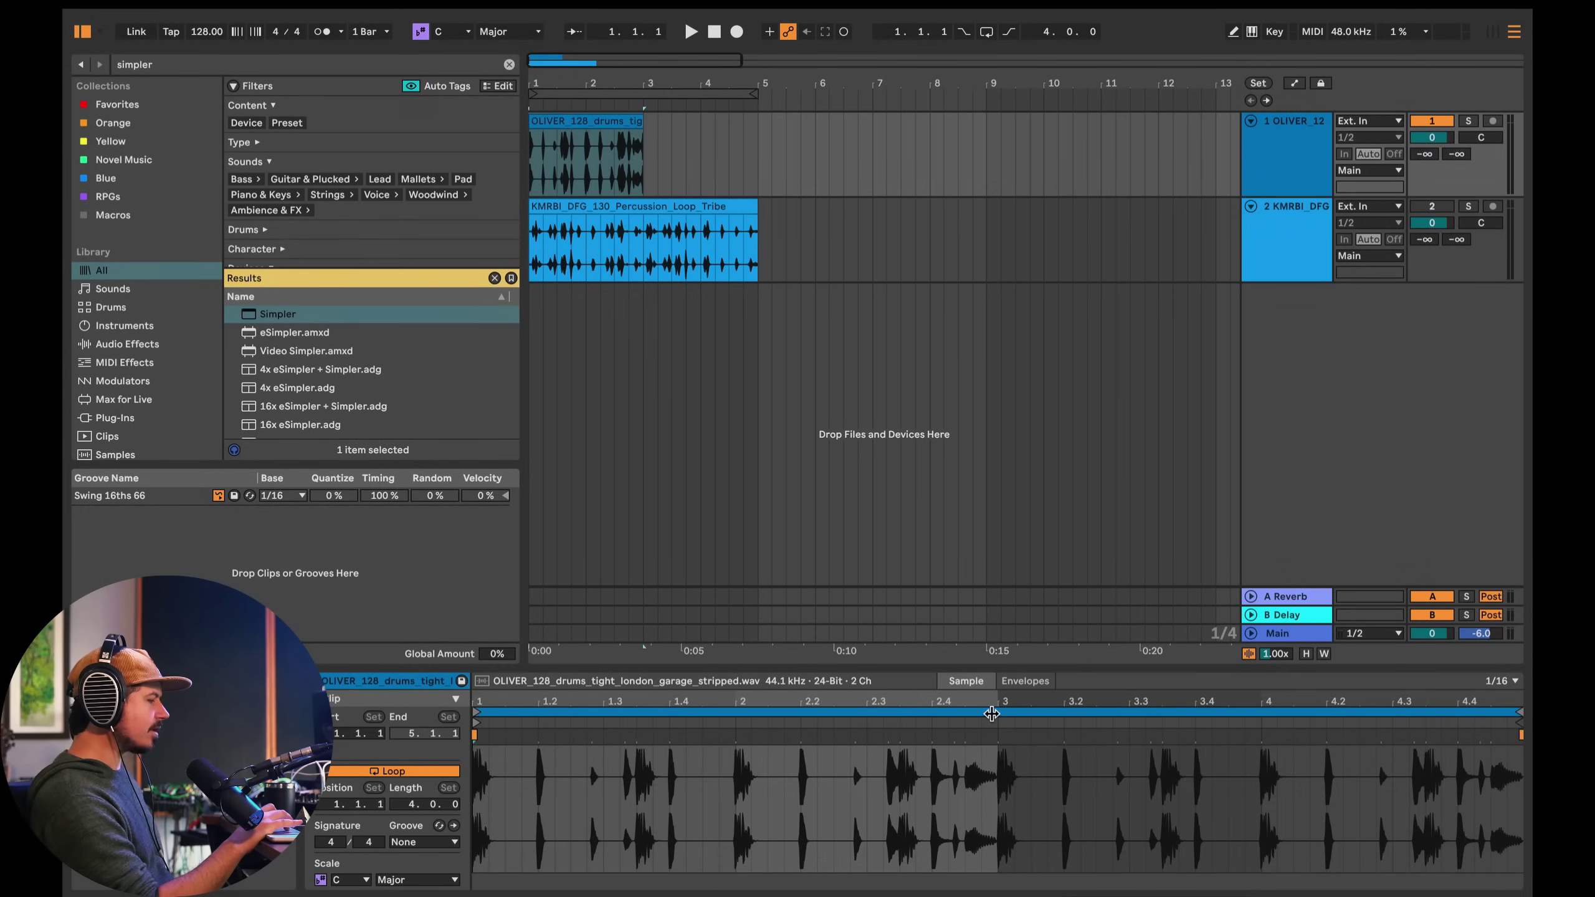
pyautogui.click(578, 118)
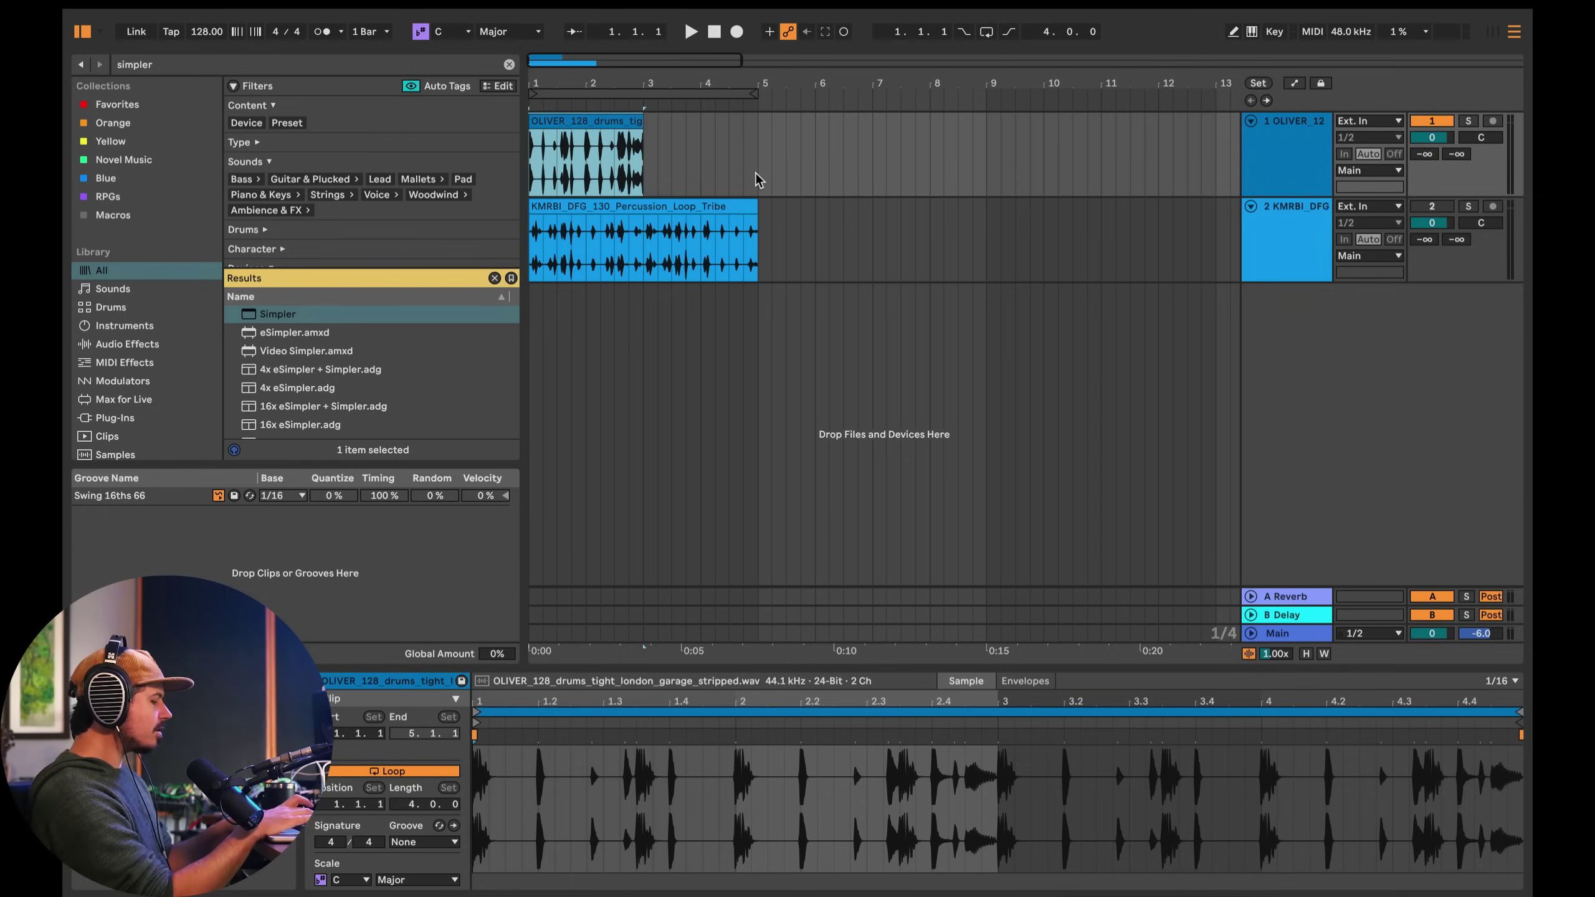
pyautogui.hotkey('ctrl', 'j')
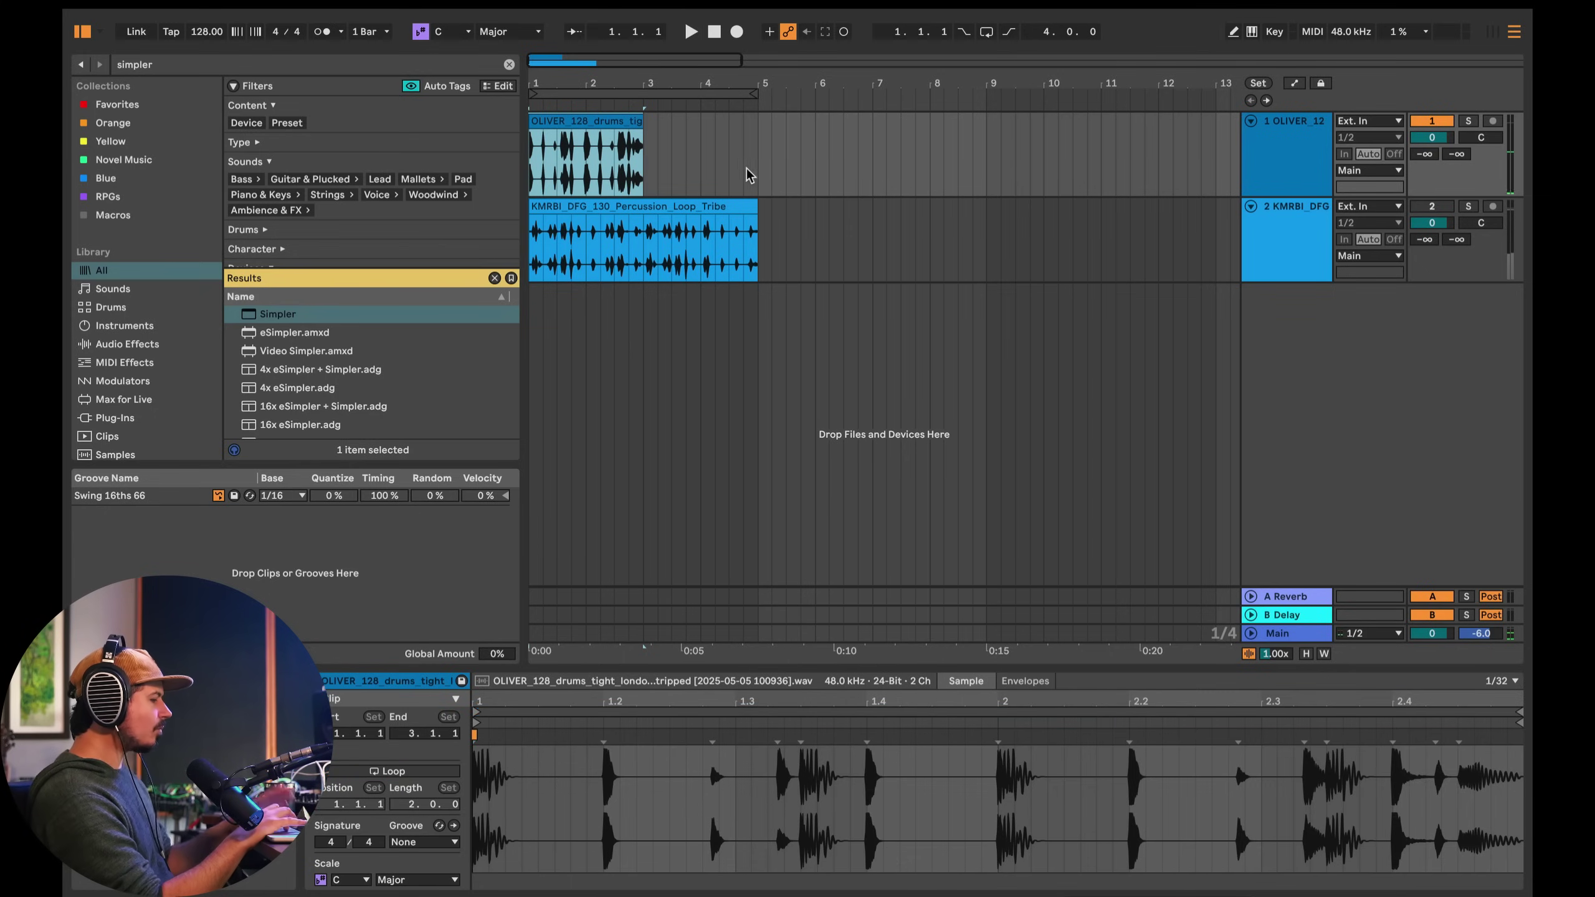
pyautogui.click(1061, 748)
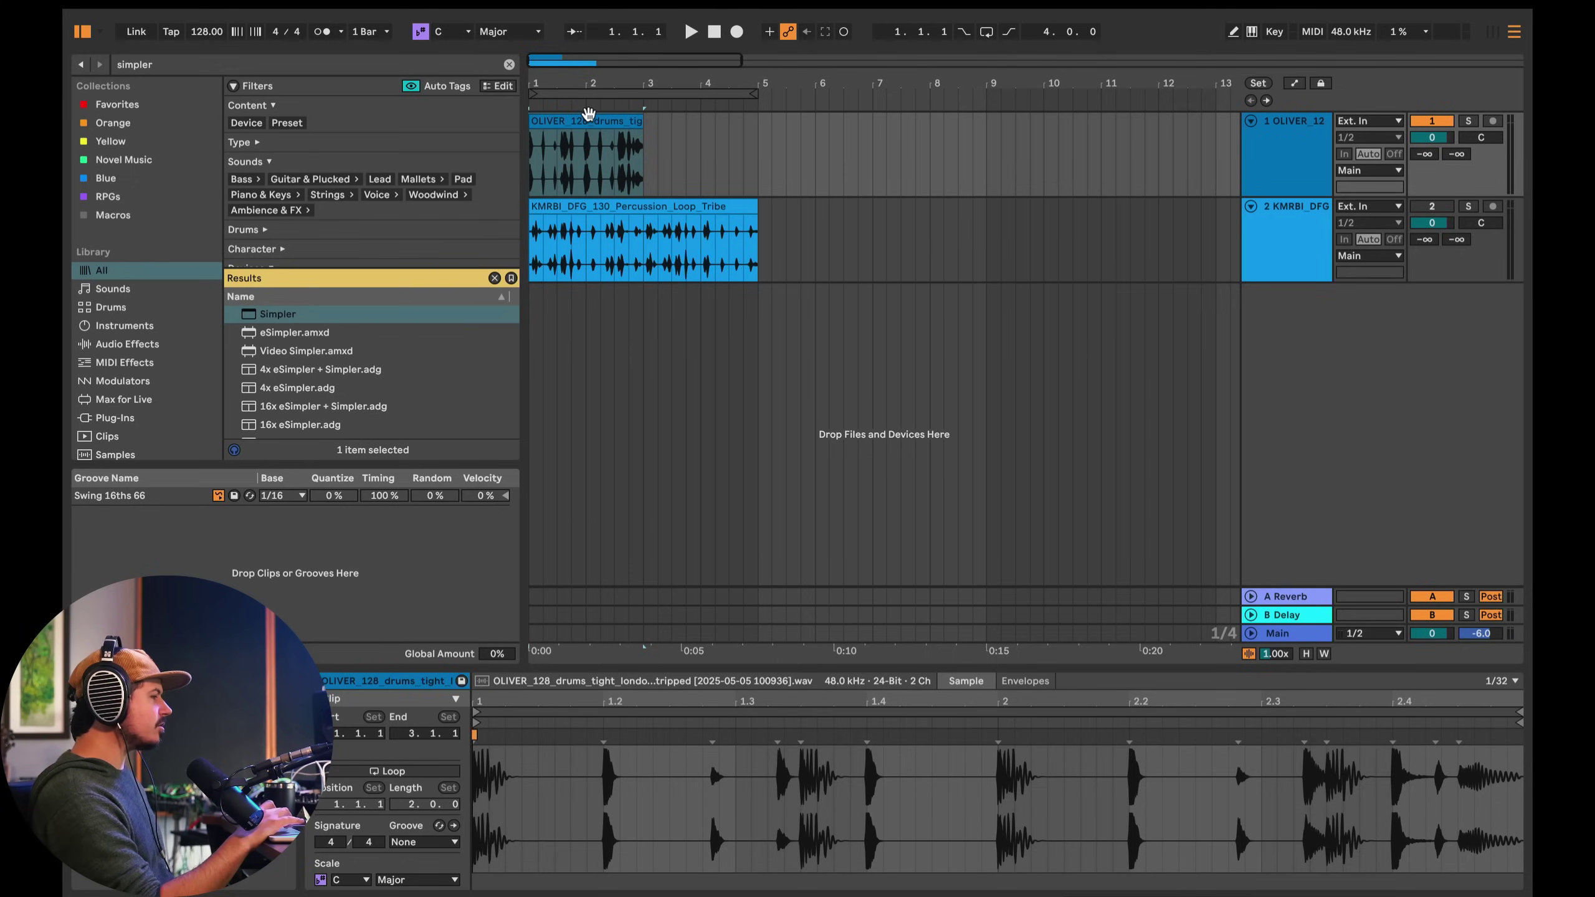
# - Try slicing the consolidated drum clip to a new MIDI track per transient with the Default preset, and remove the result
pyautogui.rightClick(589, 116)
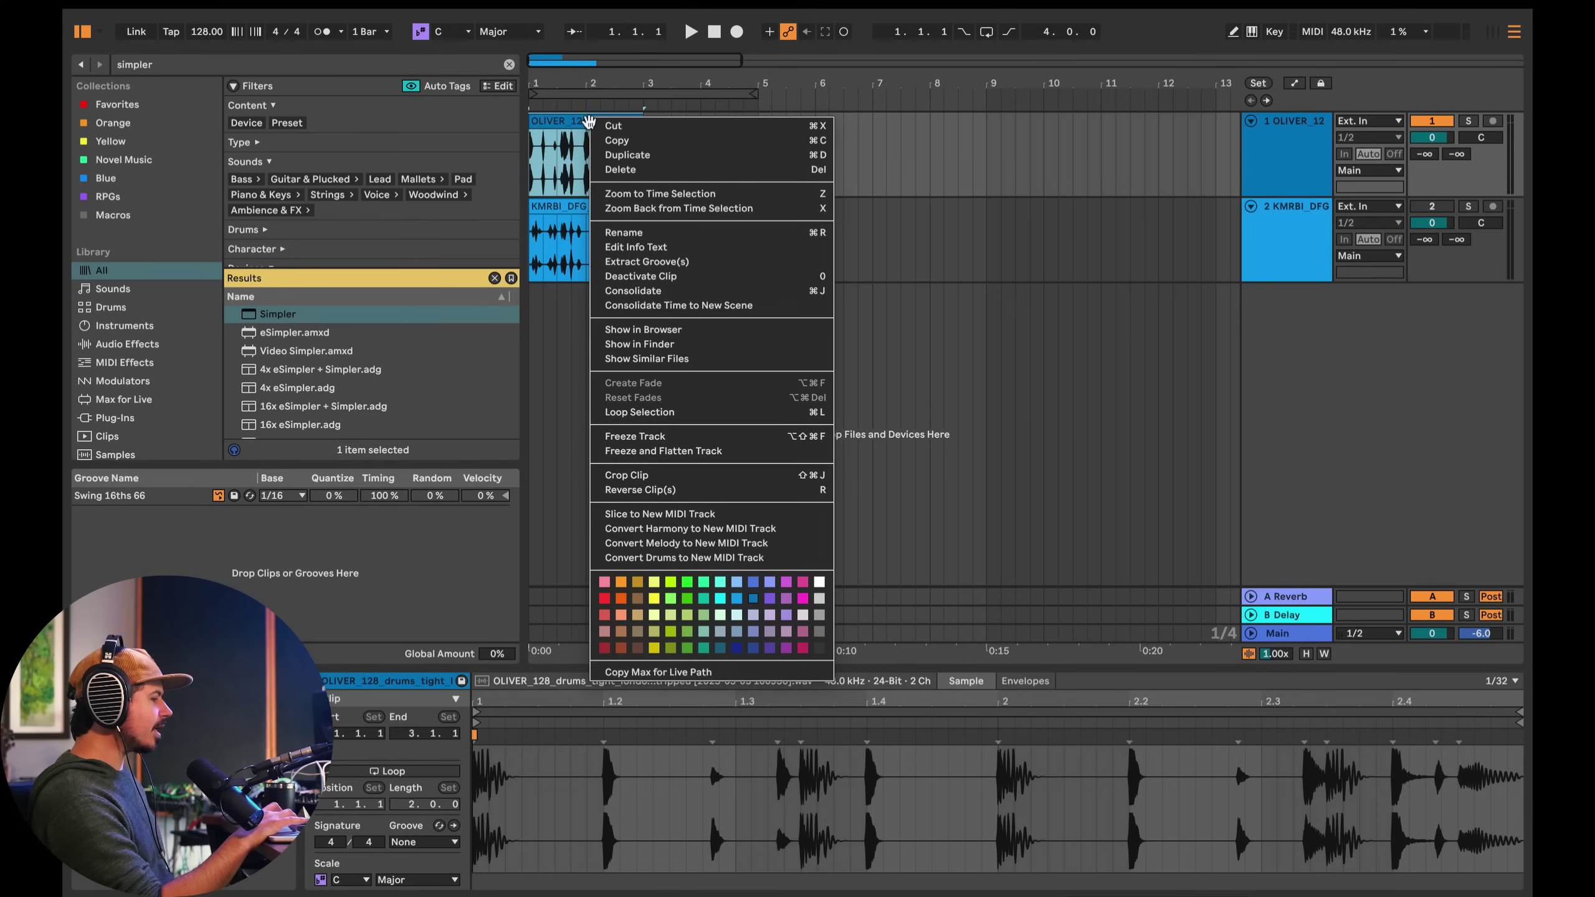
pyautogui.click(687, 514)
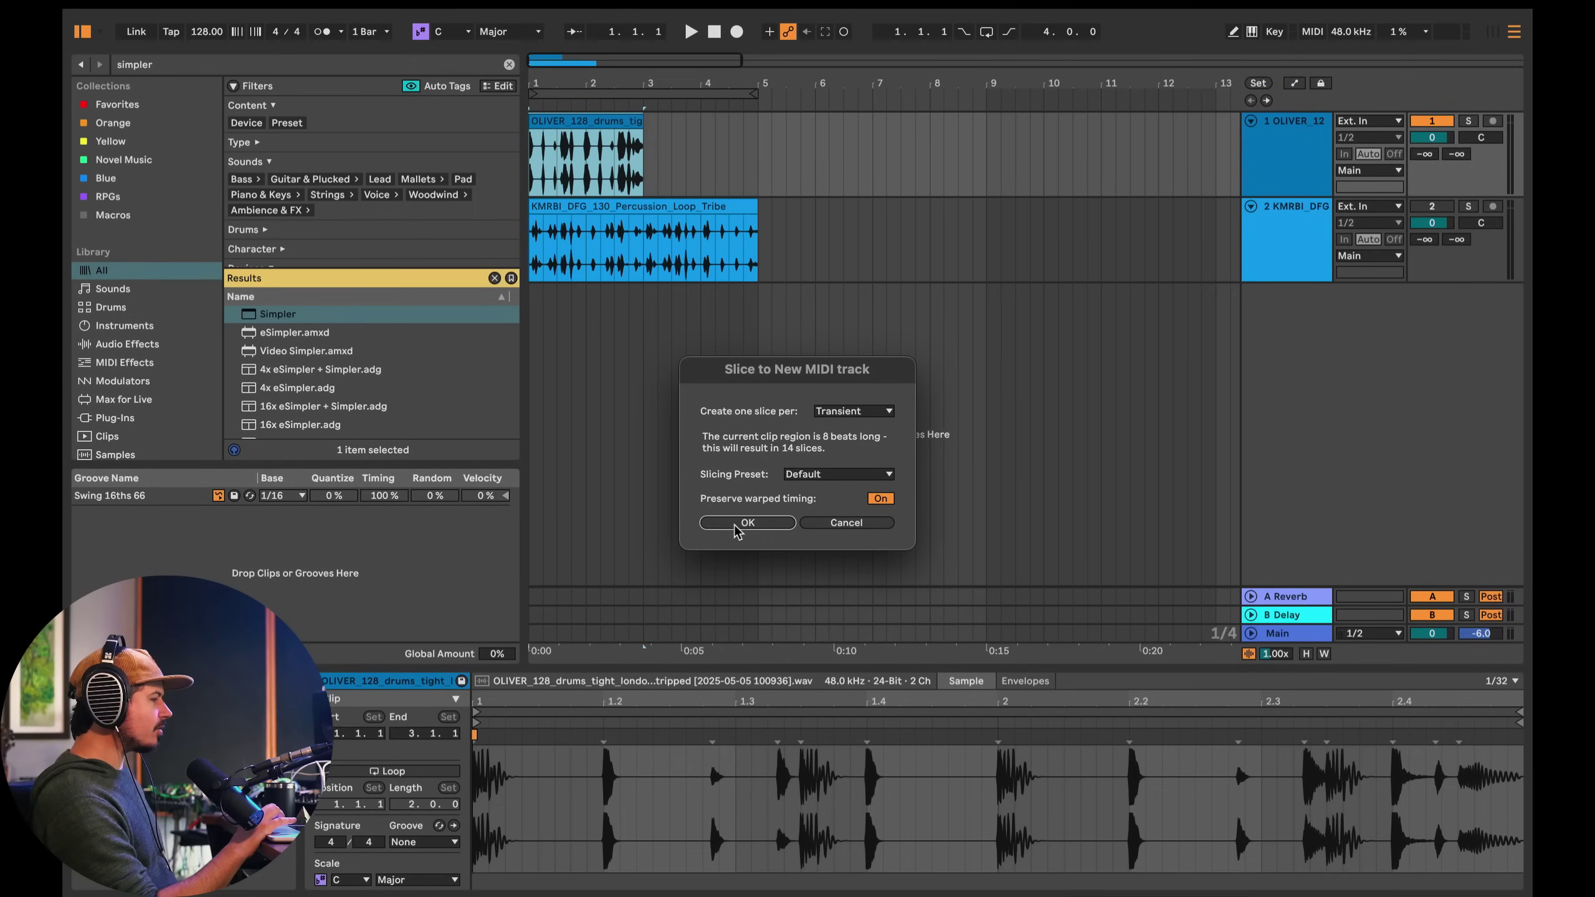
pyautogui.click(734, 525)
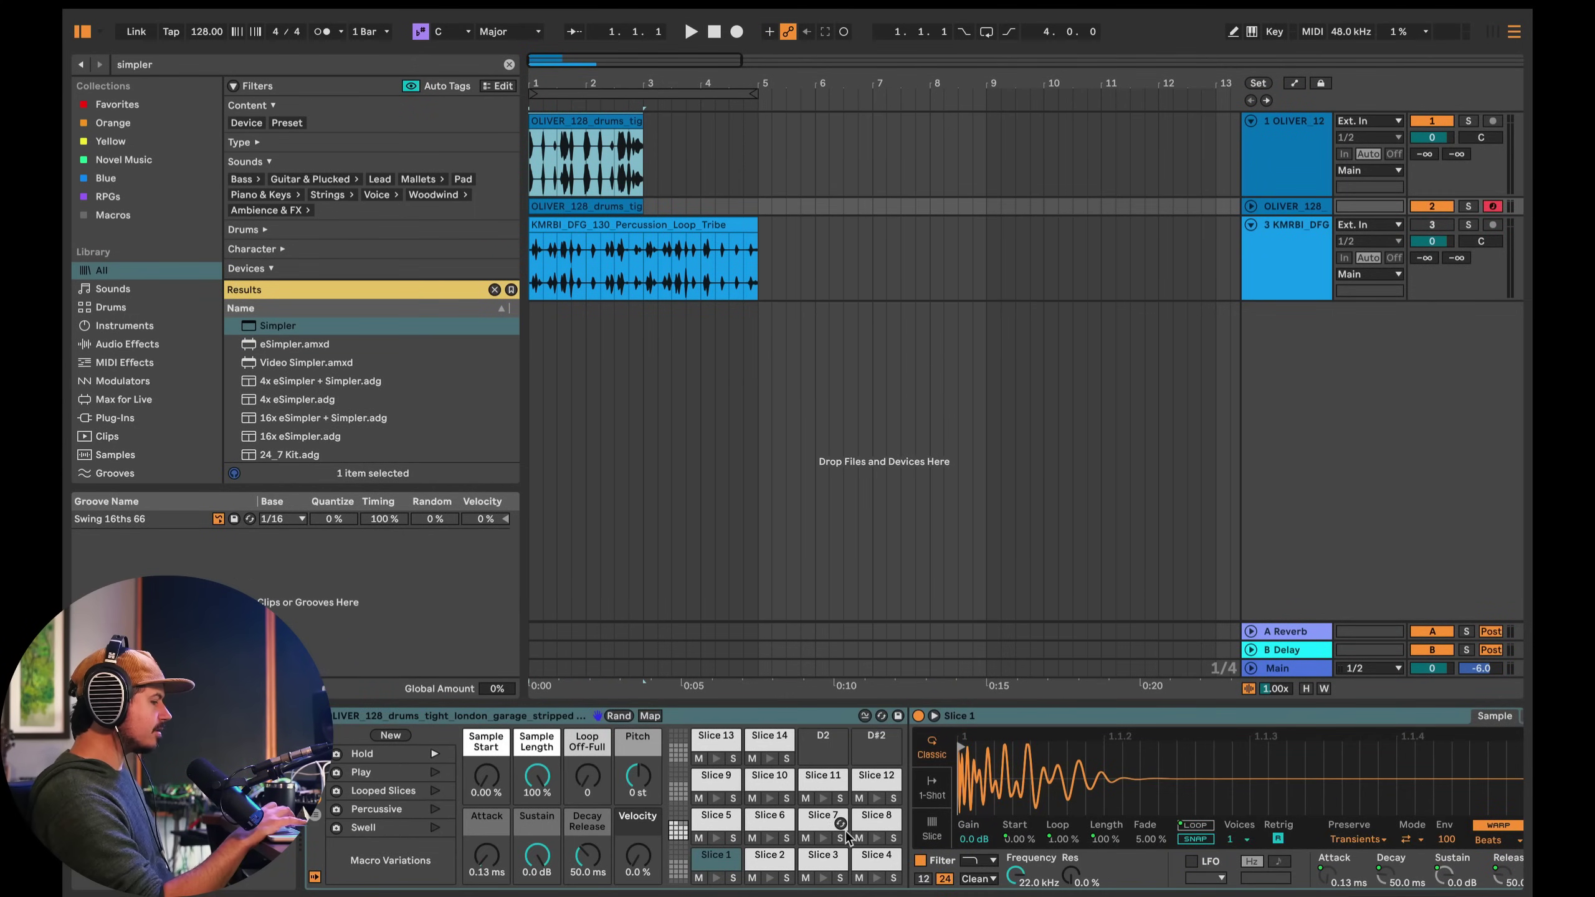
pyautogui.hscroll(3, 942, 831)
pyautogui.hscroll(-3, 975, 832)
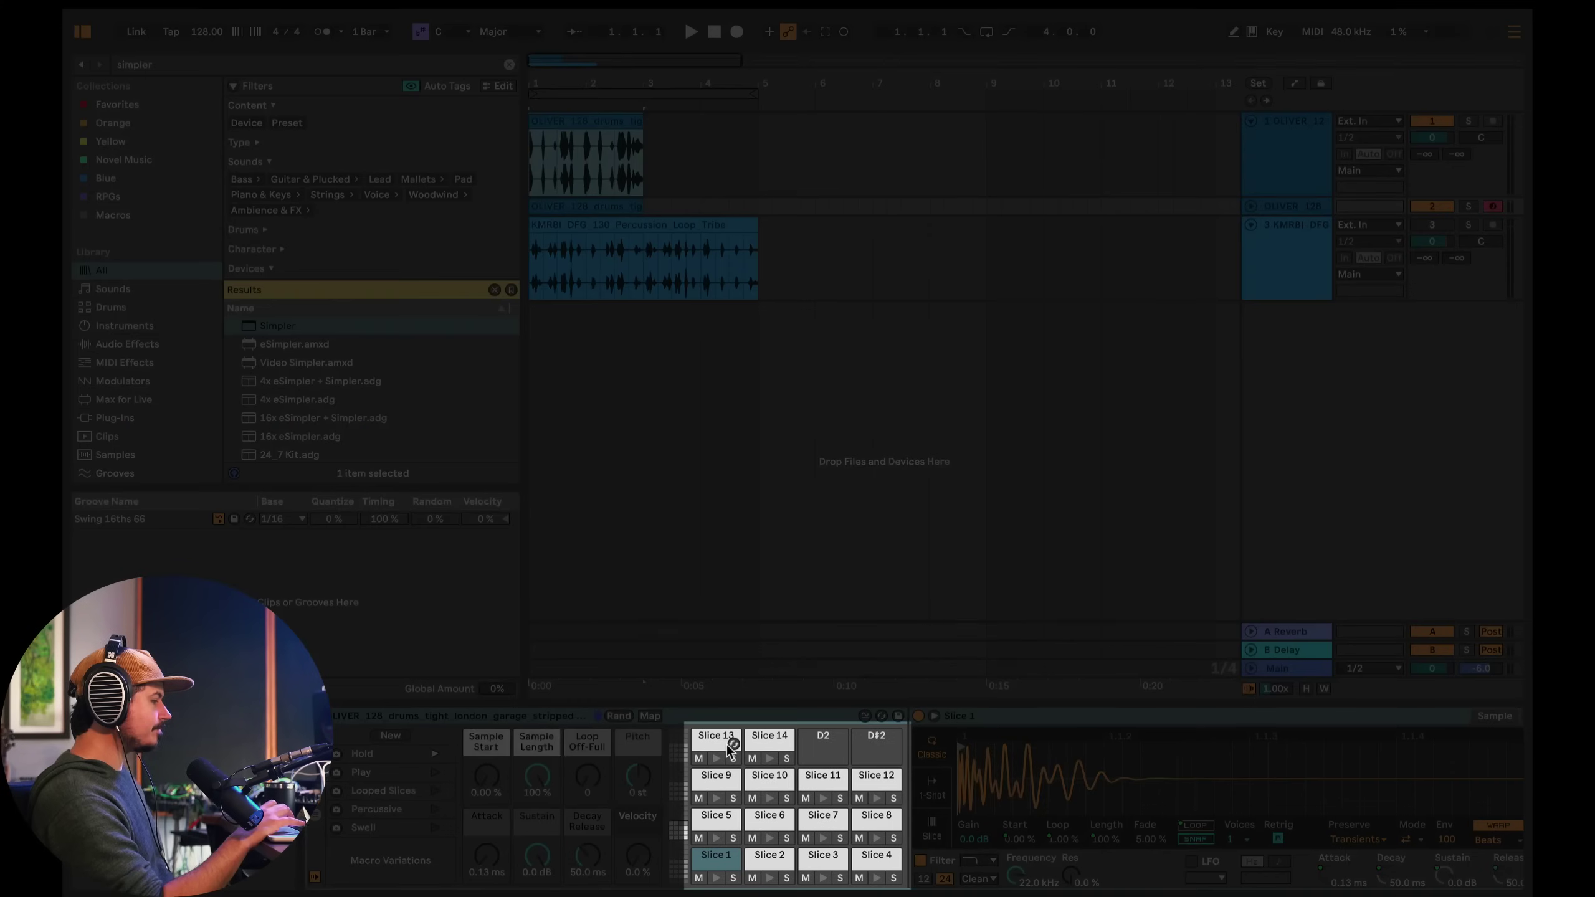
pyautogui.press('Delete')
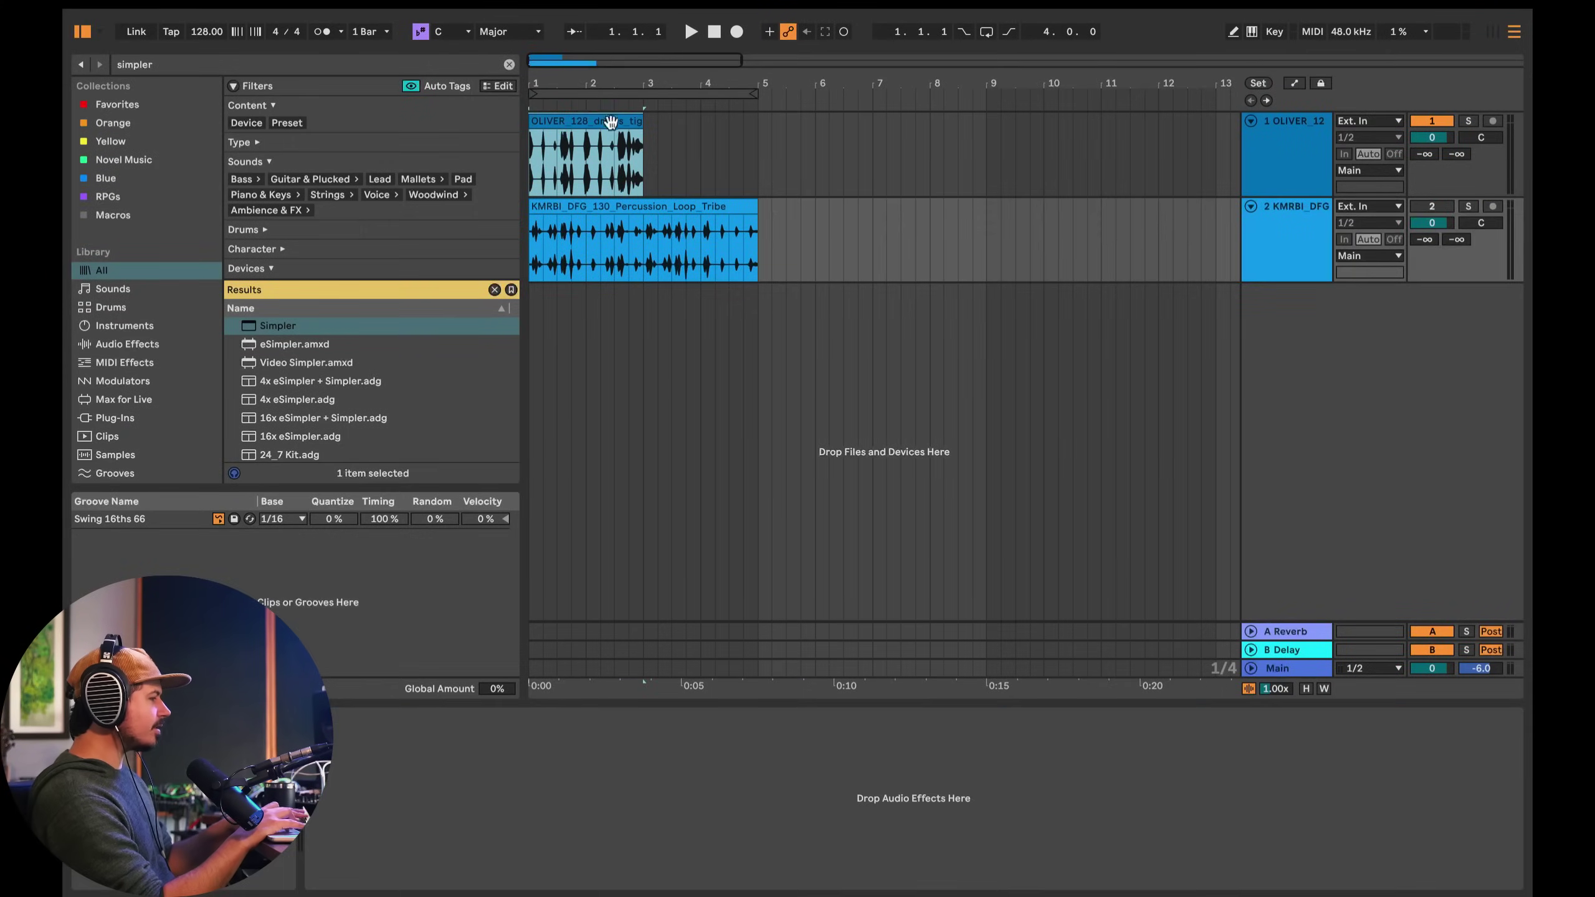
# - Slice the consolidated drum clip to a new MIDI track, one slice per Transient, with the Default preset and warped timing preserved
pyautogui.rightClick(591, 120)
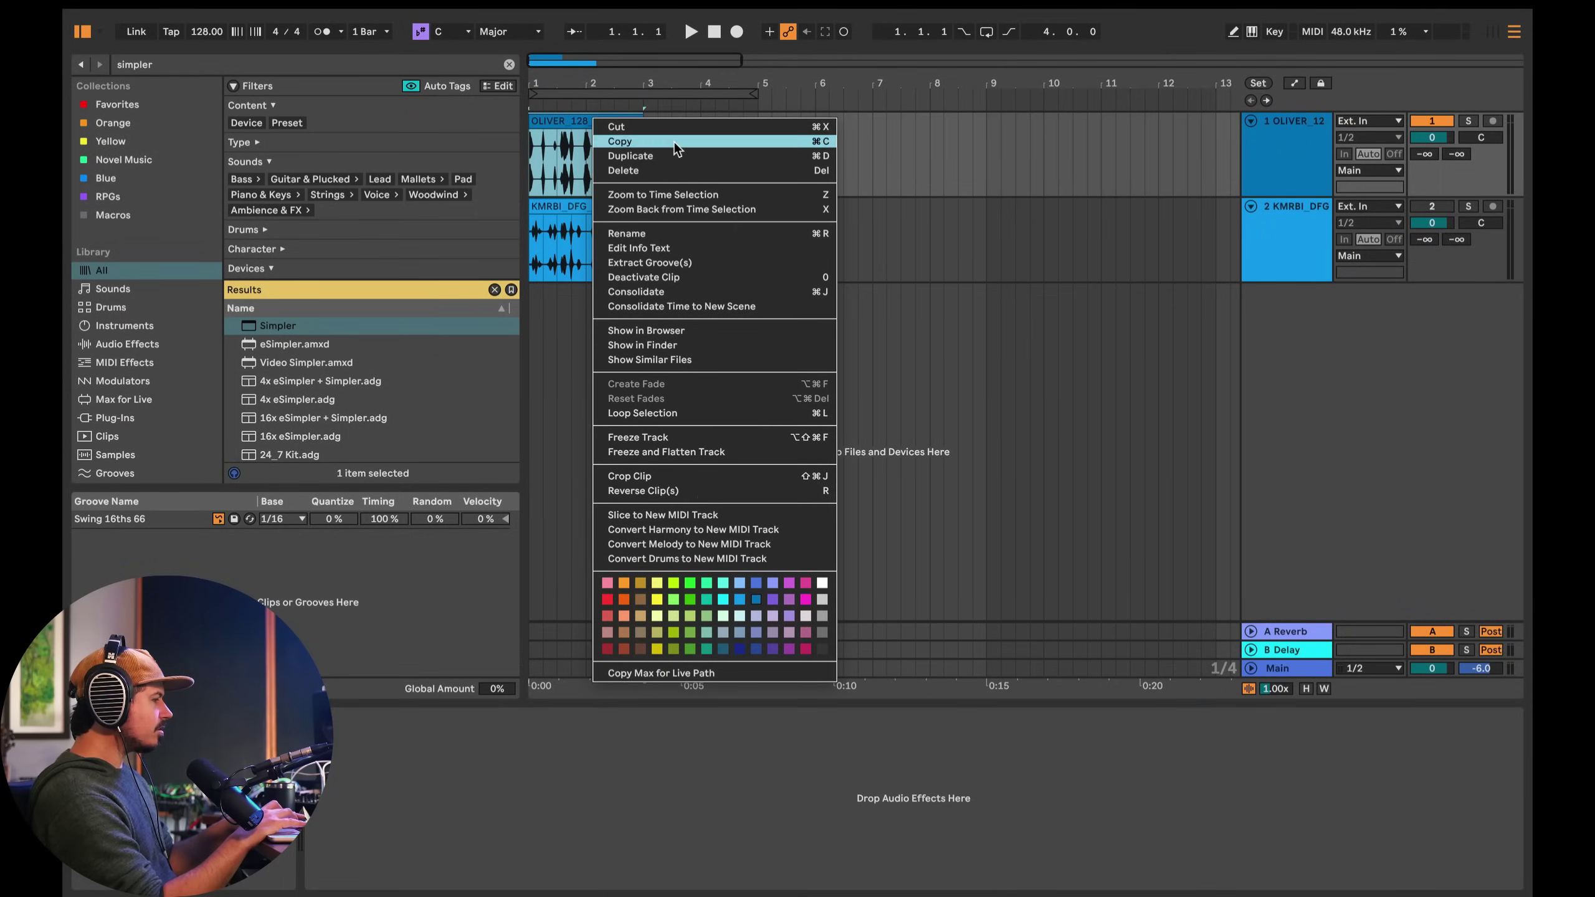
pyautogui.click(721, 515)
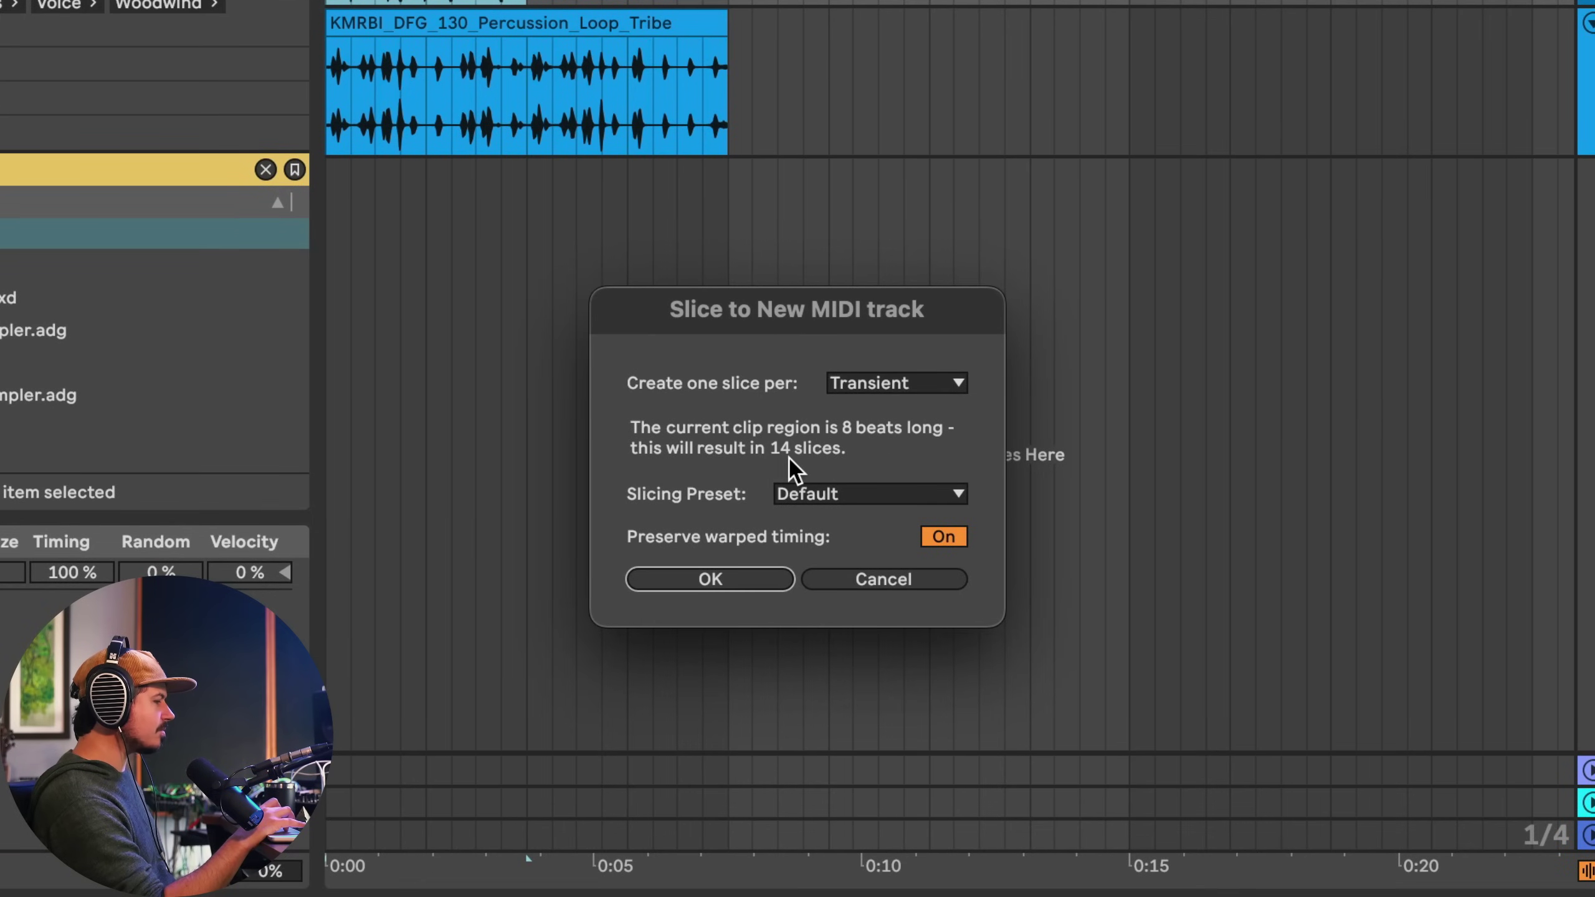
pyautogui.click(909, 386)
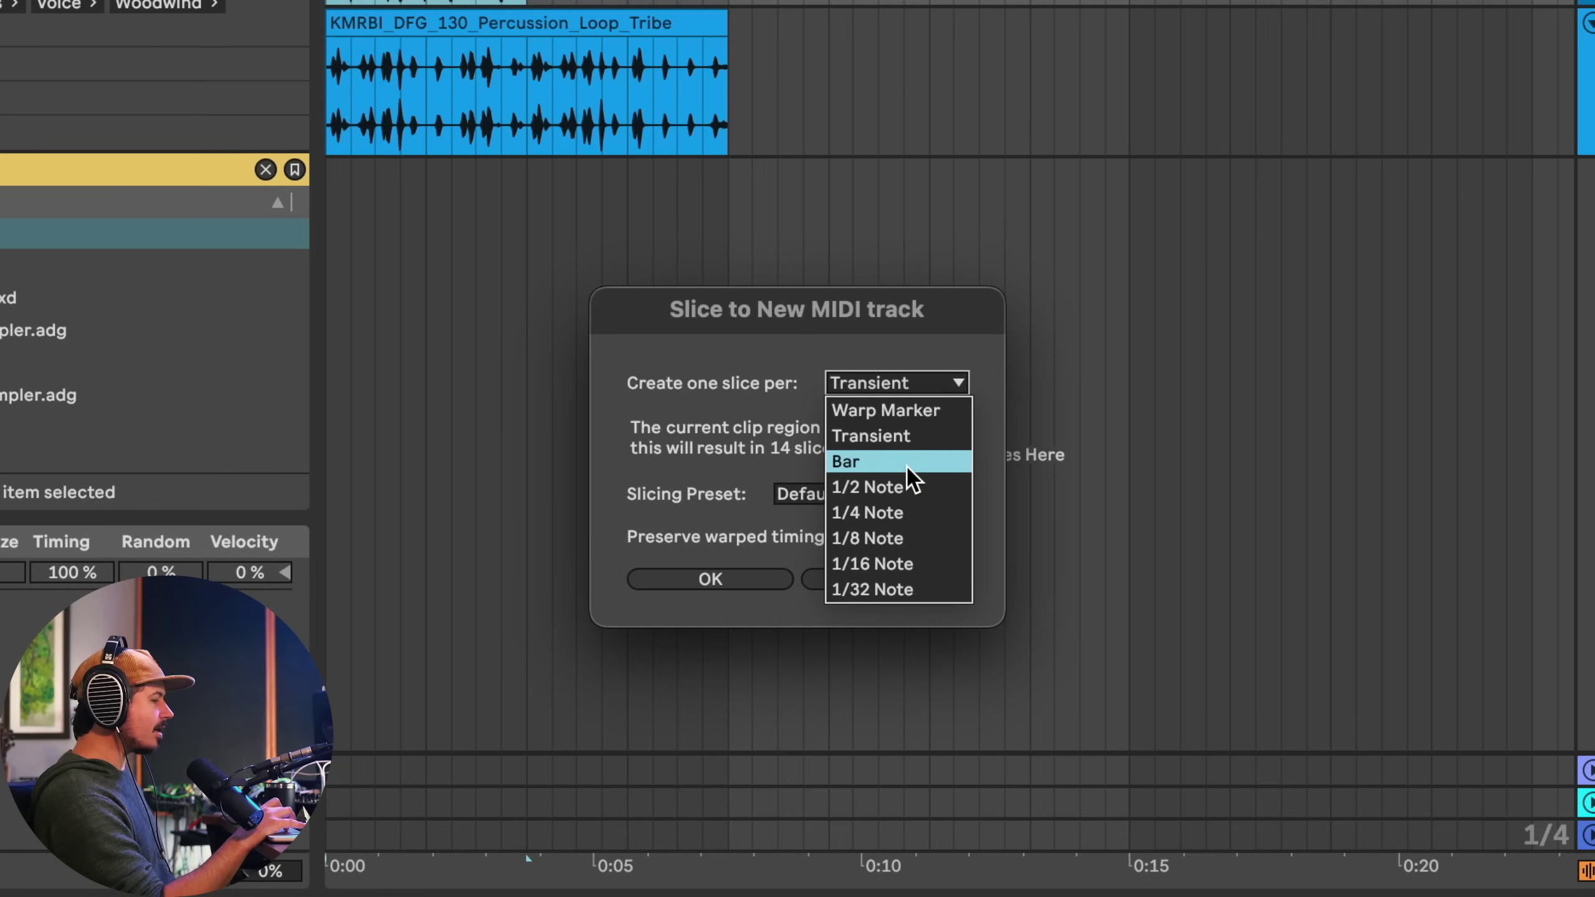
pyautogui.click(816, 416)
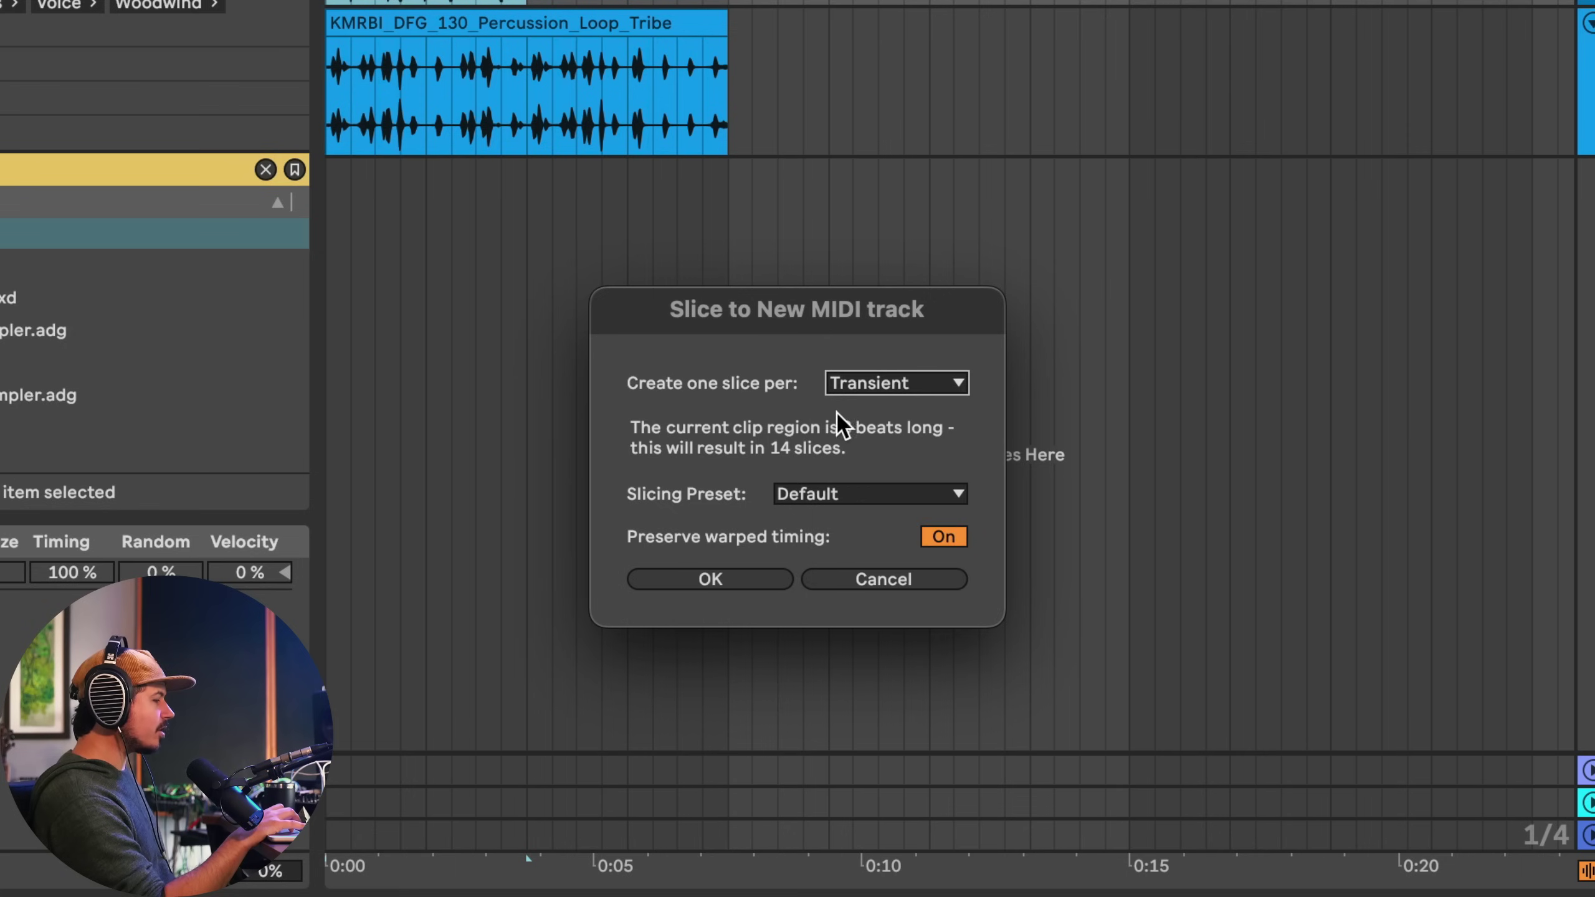
pyautogui.click(684, 575)
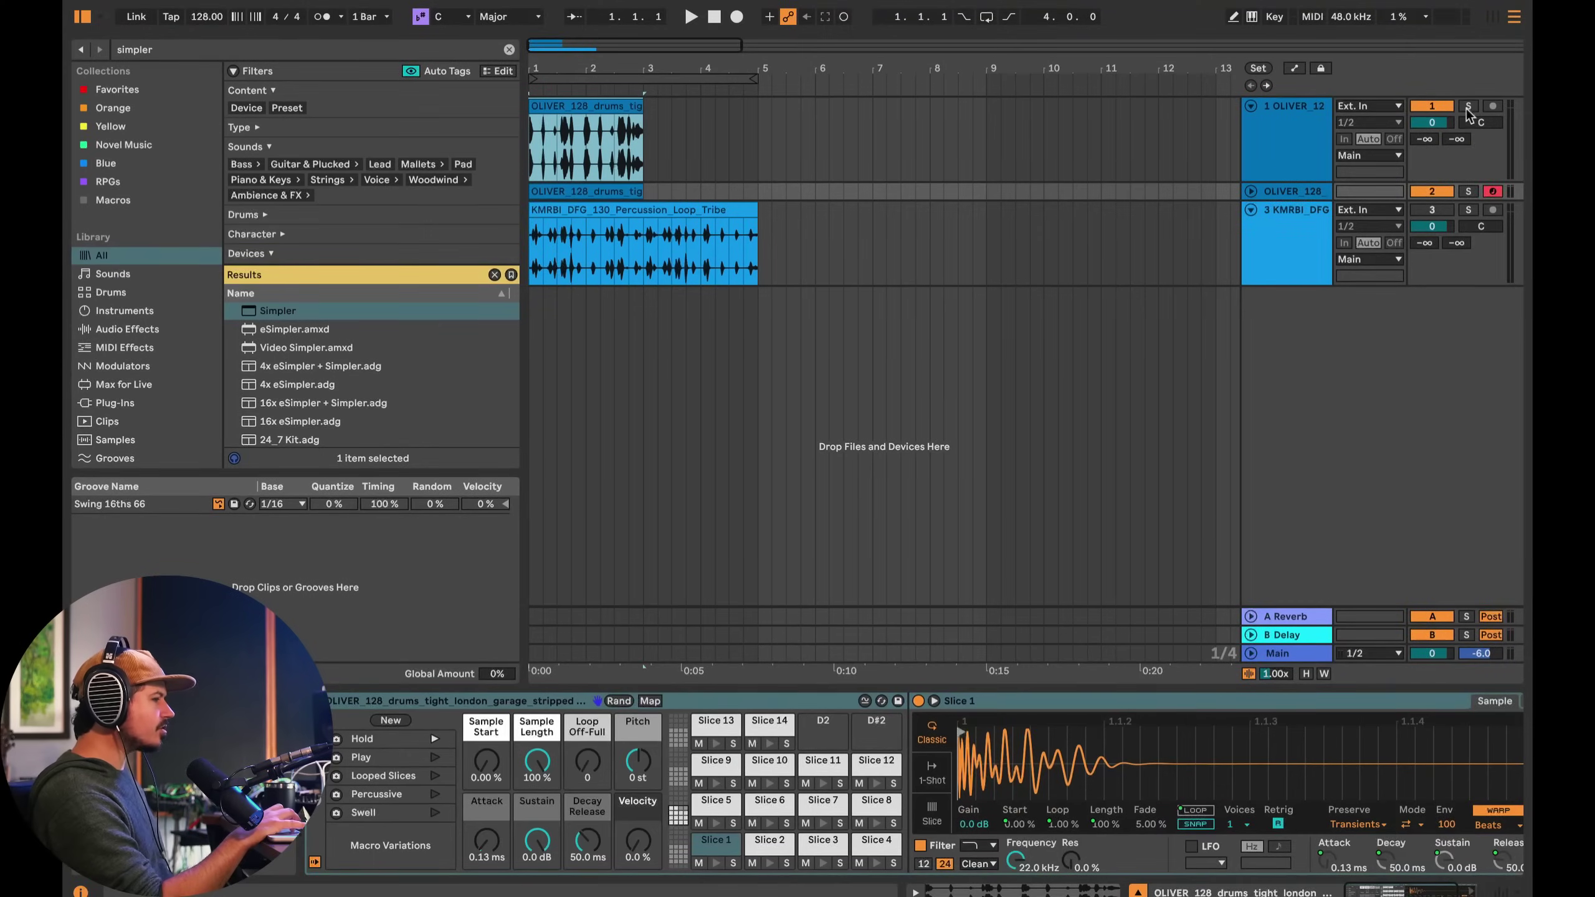
# - Solo and unfold the sliced MIDI track, playing it back and comparing its notes with the original drum hits
pyautogui.click(1467, 106)
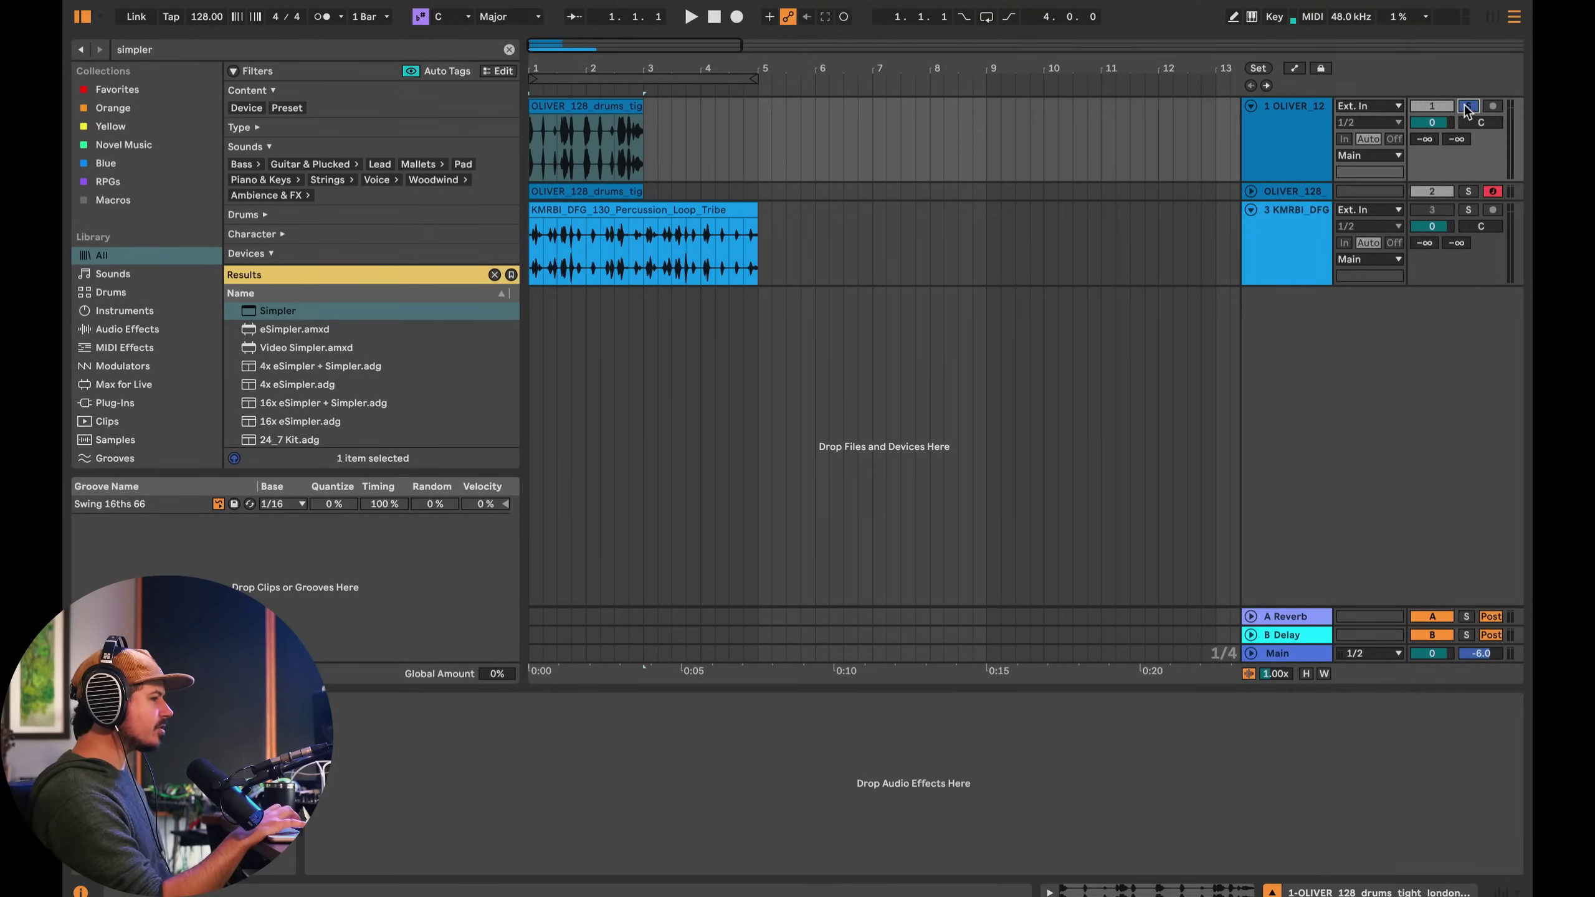
pyautogui.click(1466, 192)
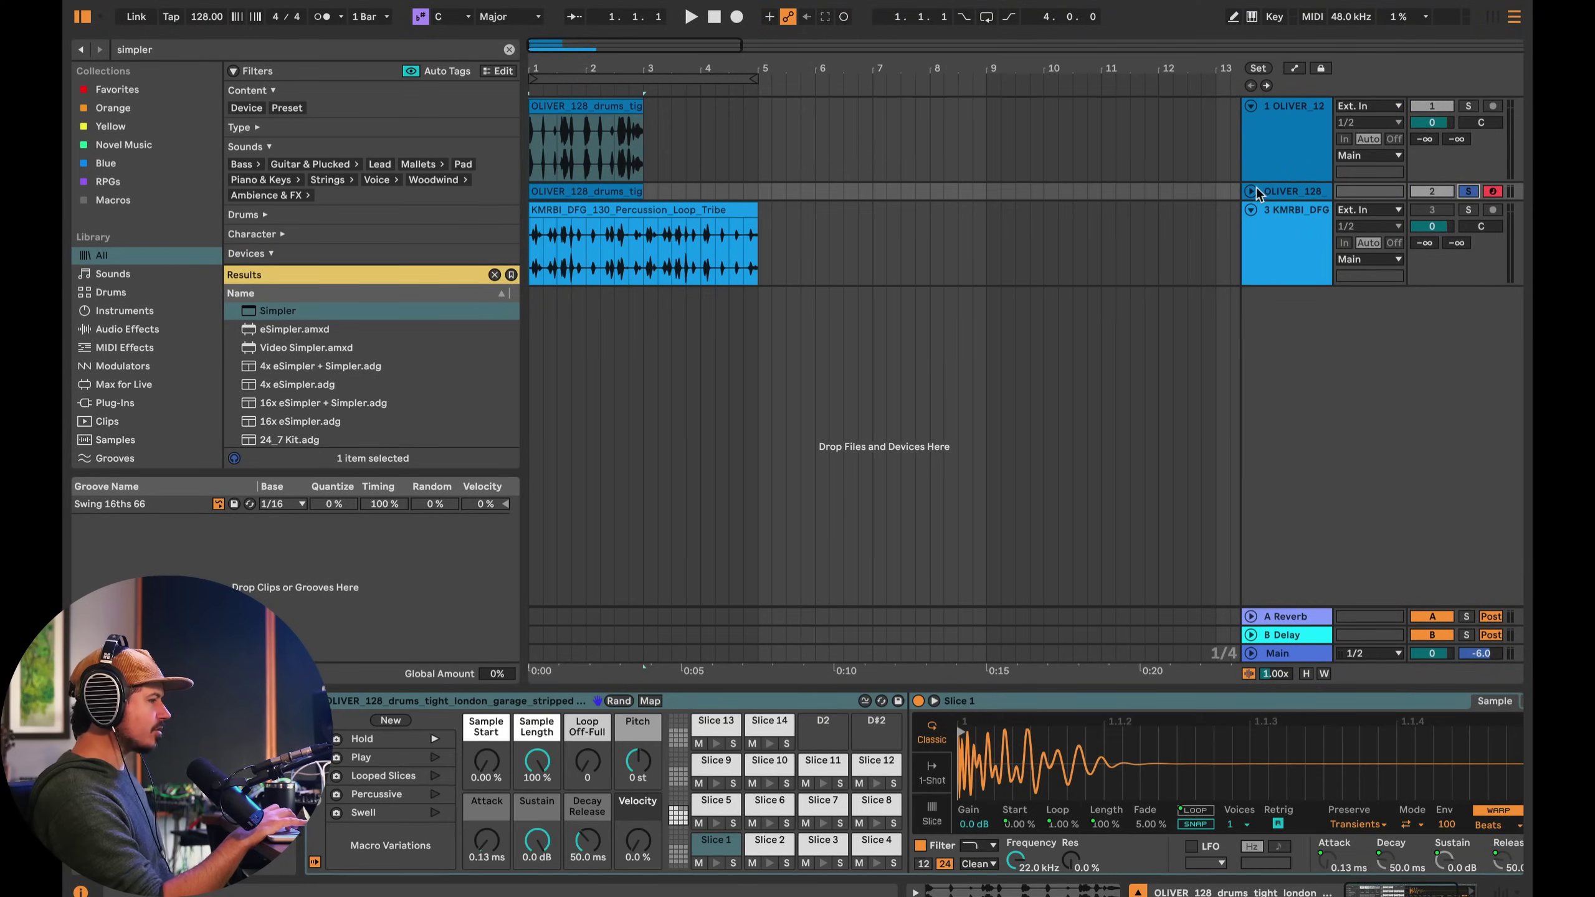
pyautogui.press('space')
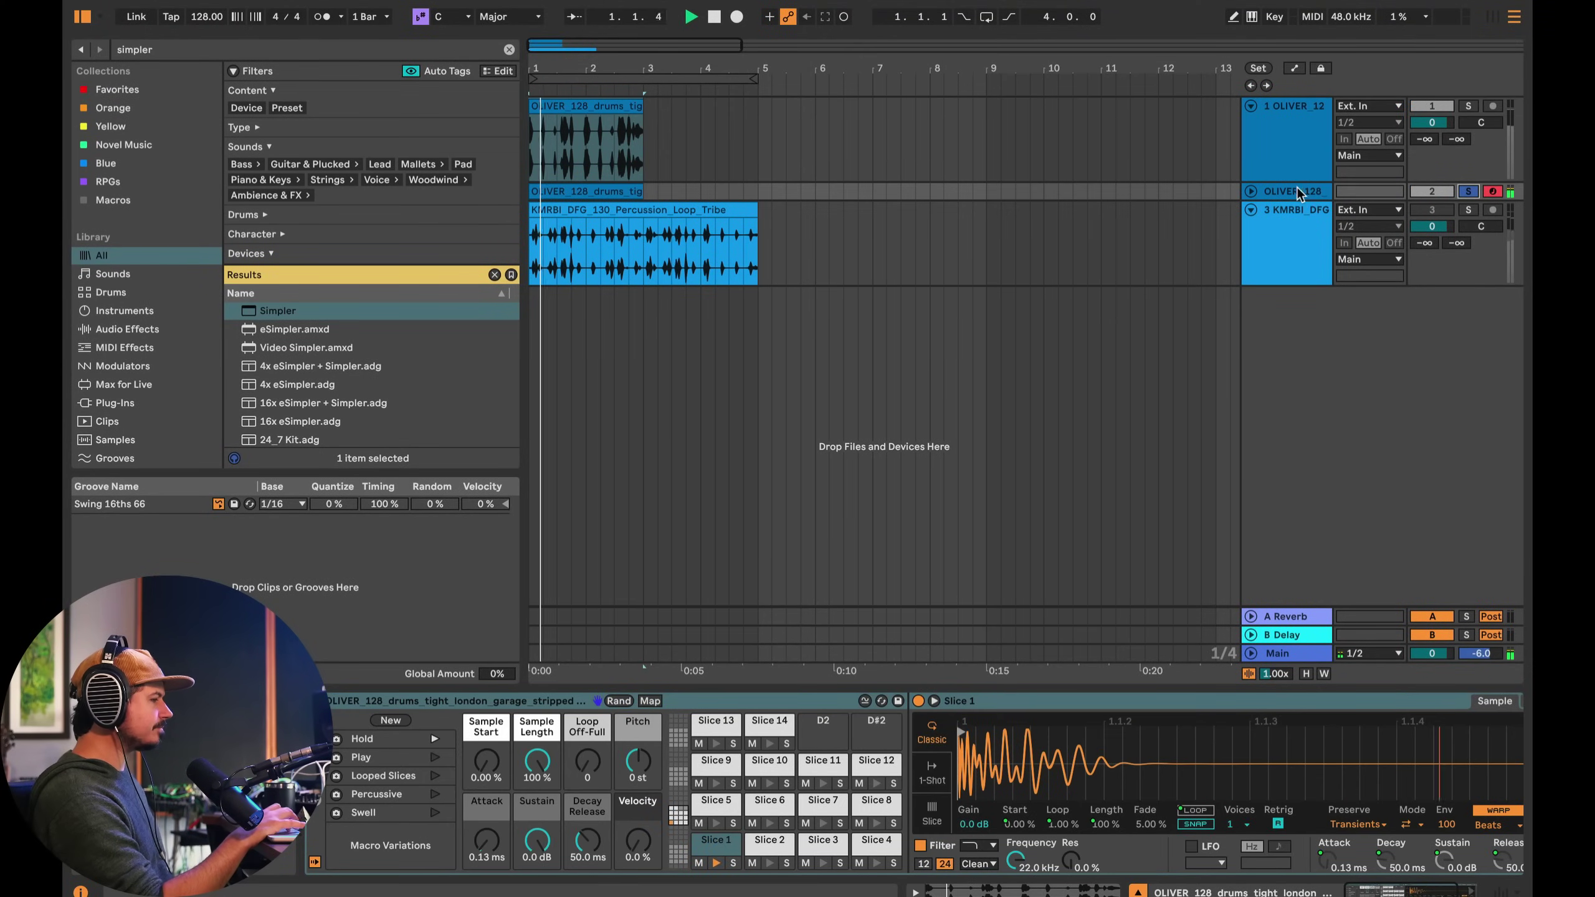
pyautogui.click(1251, 191)
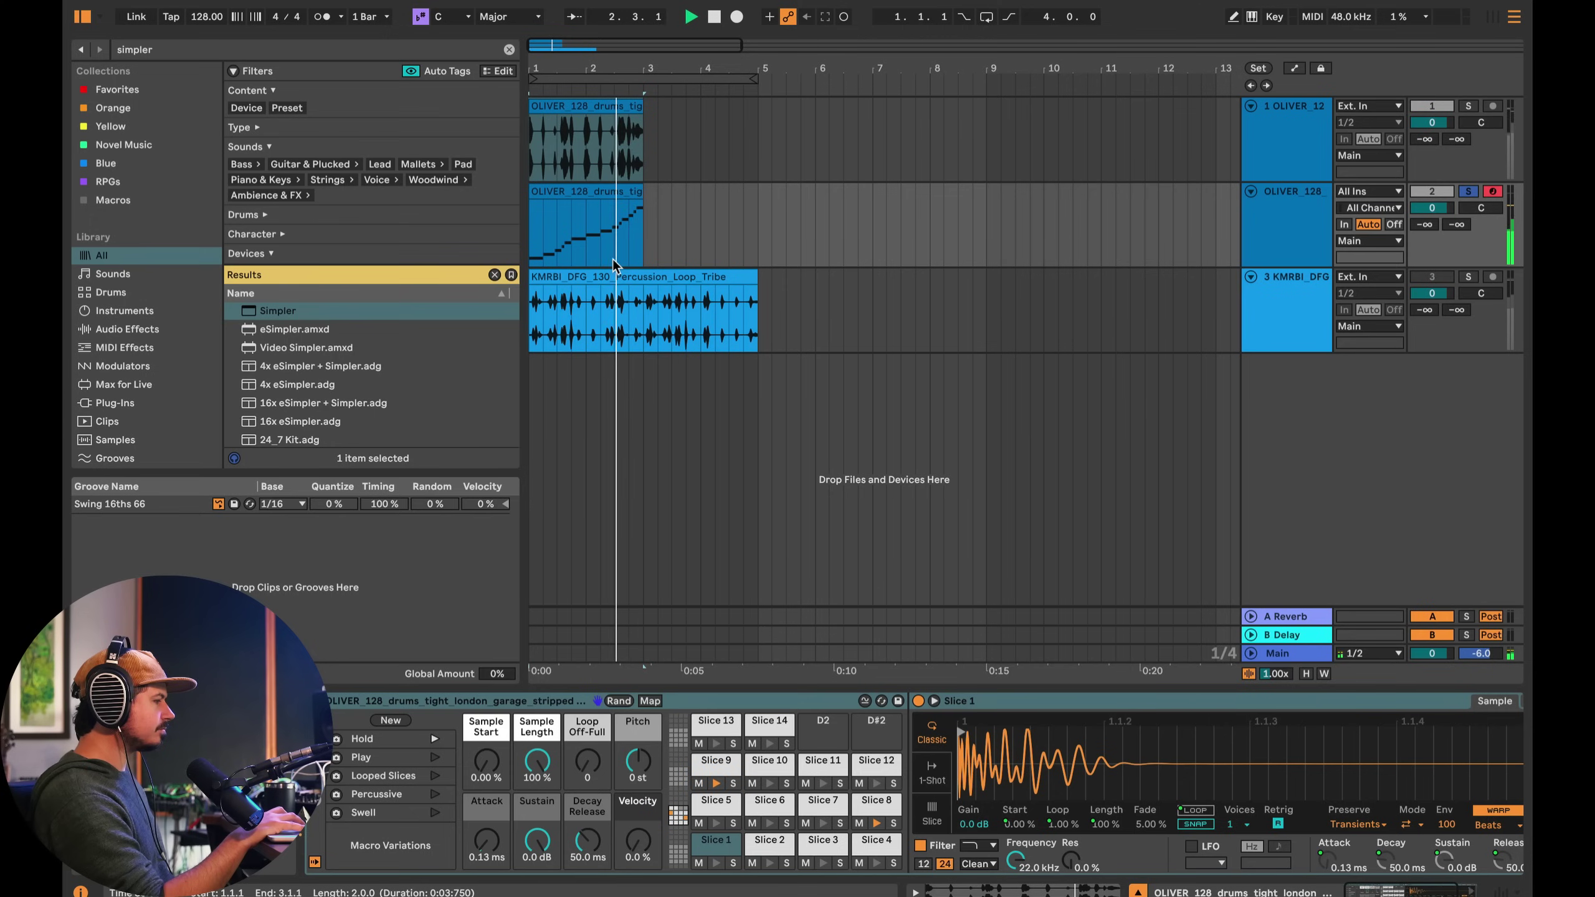
pyautogui.press('space')
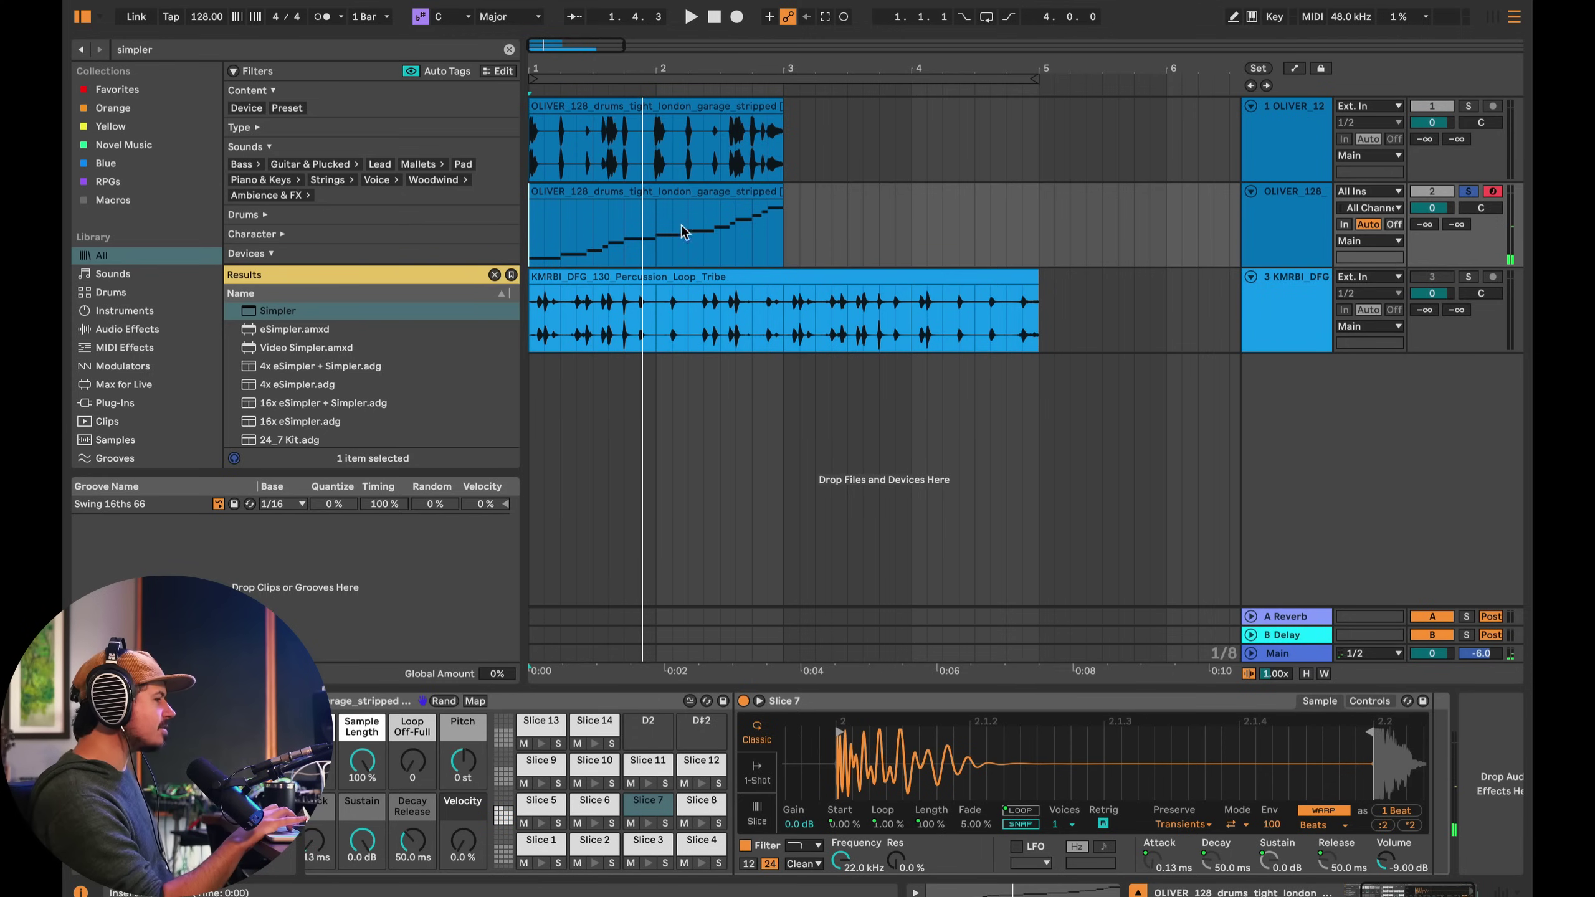
pyautogui.scroll(10, 563, 180)
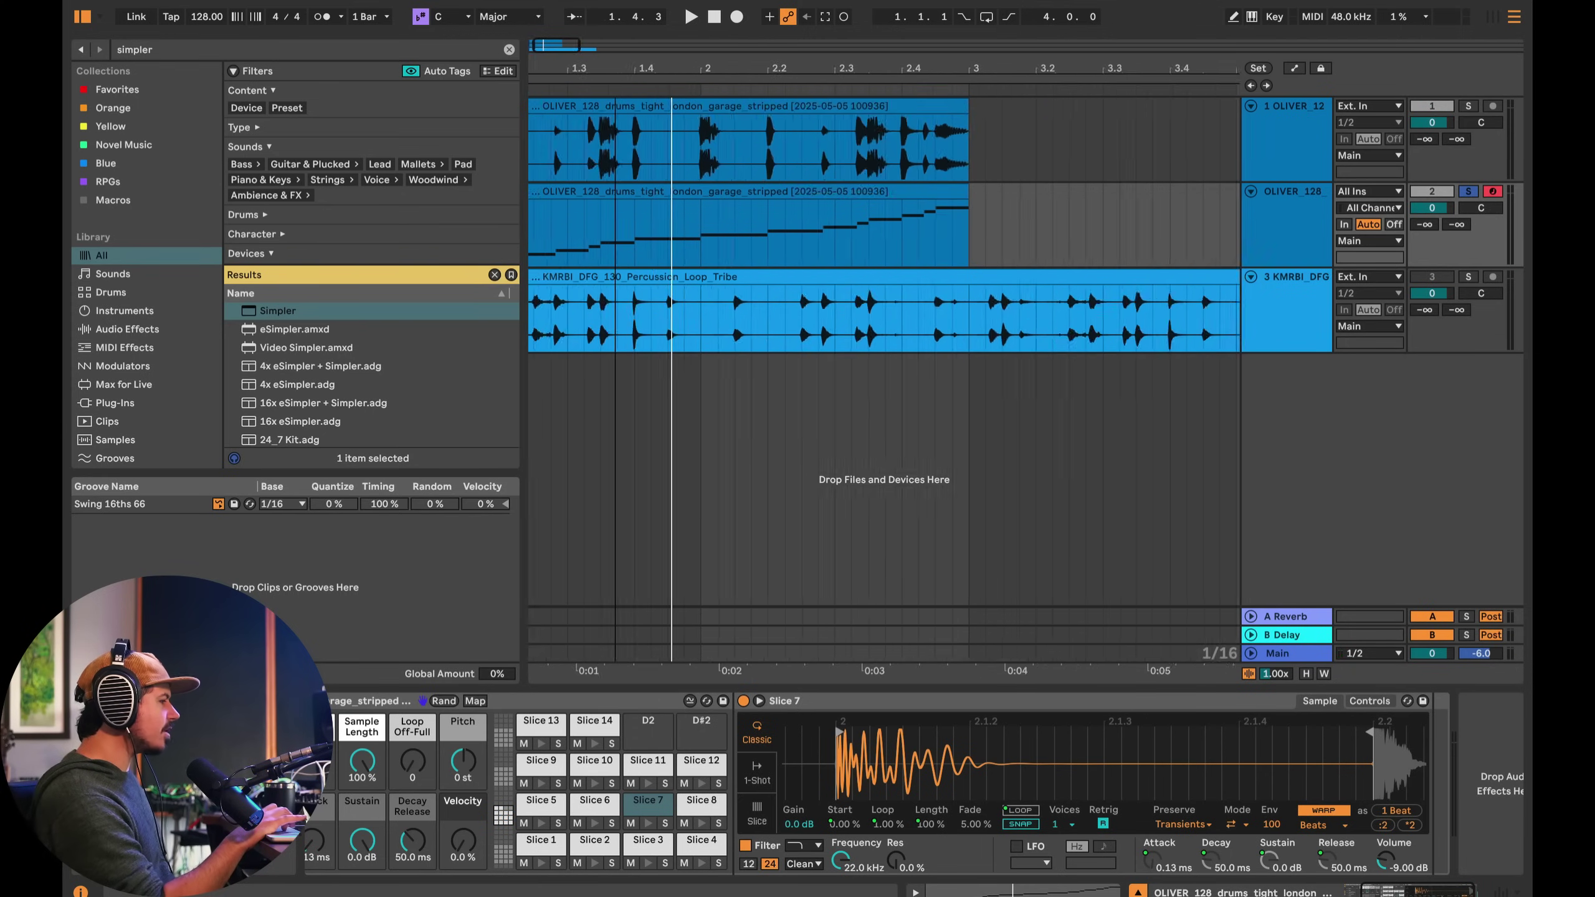
pyautogui.hscroll(-3, 735, 146)
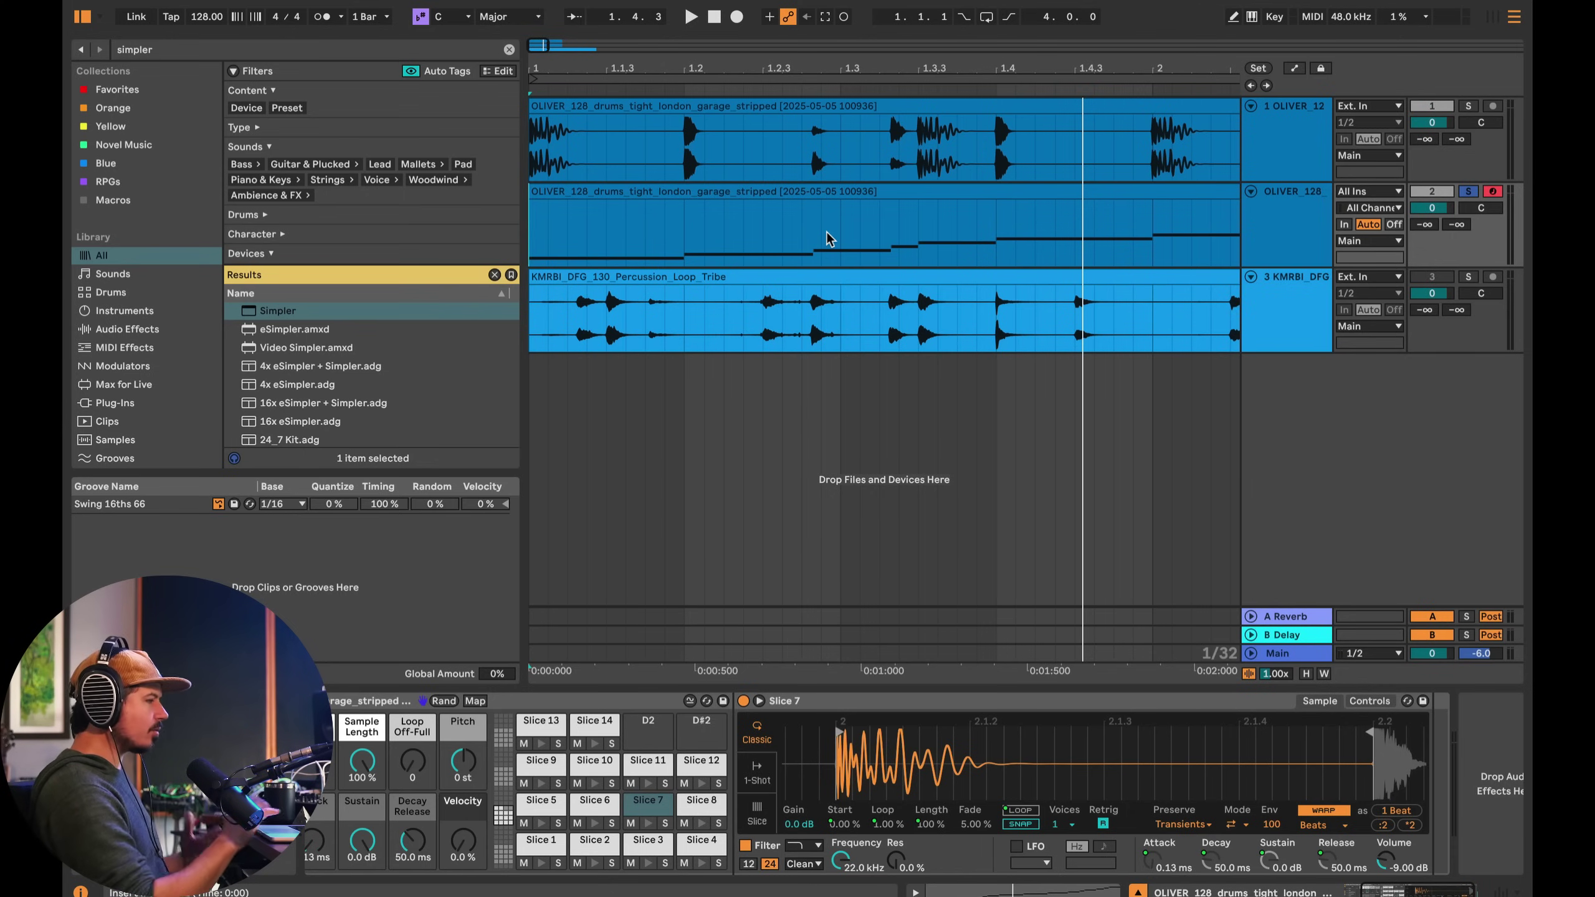
# - Open the sliced MIDI clip in an enlarged note editor and play its opening notes
pyautogui.press('-')
pyautogui.press('-')
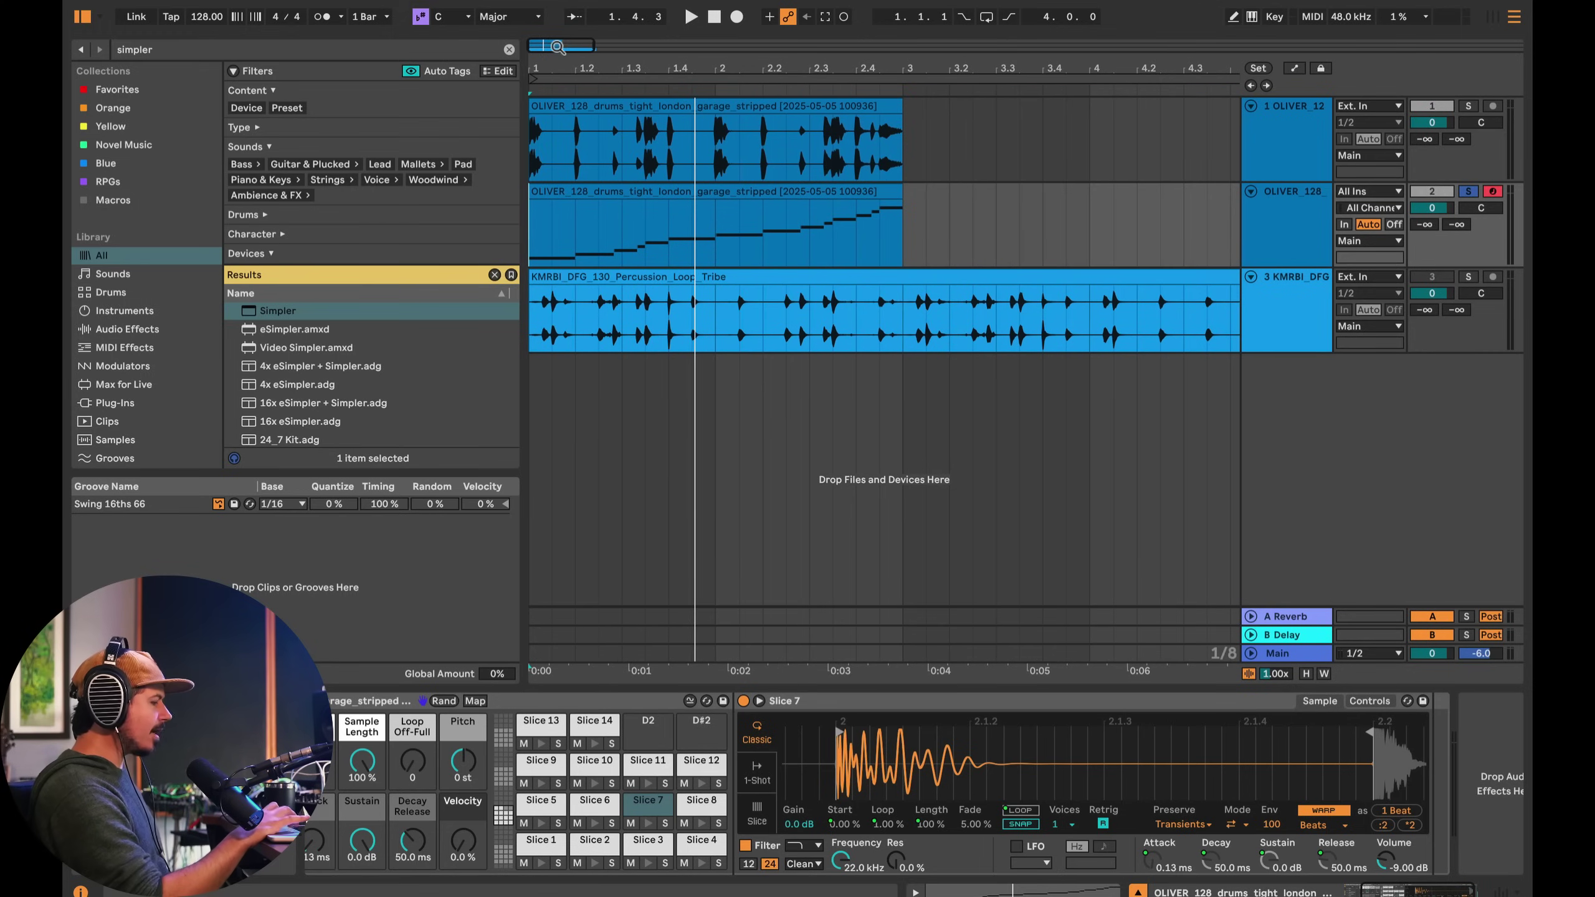
pyautogui.doubleClick(635, 194)
pyautogui.moveTo(785, 686); pyautogui.dragTo(785, 385)
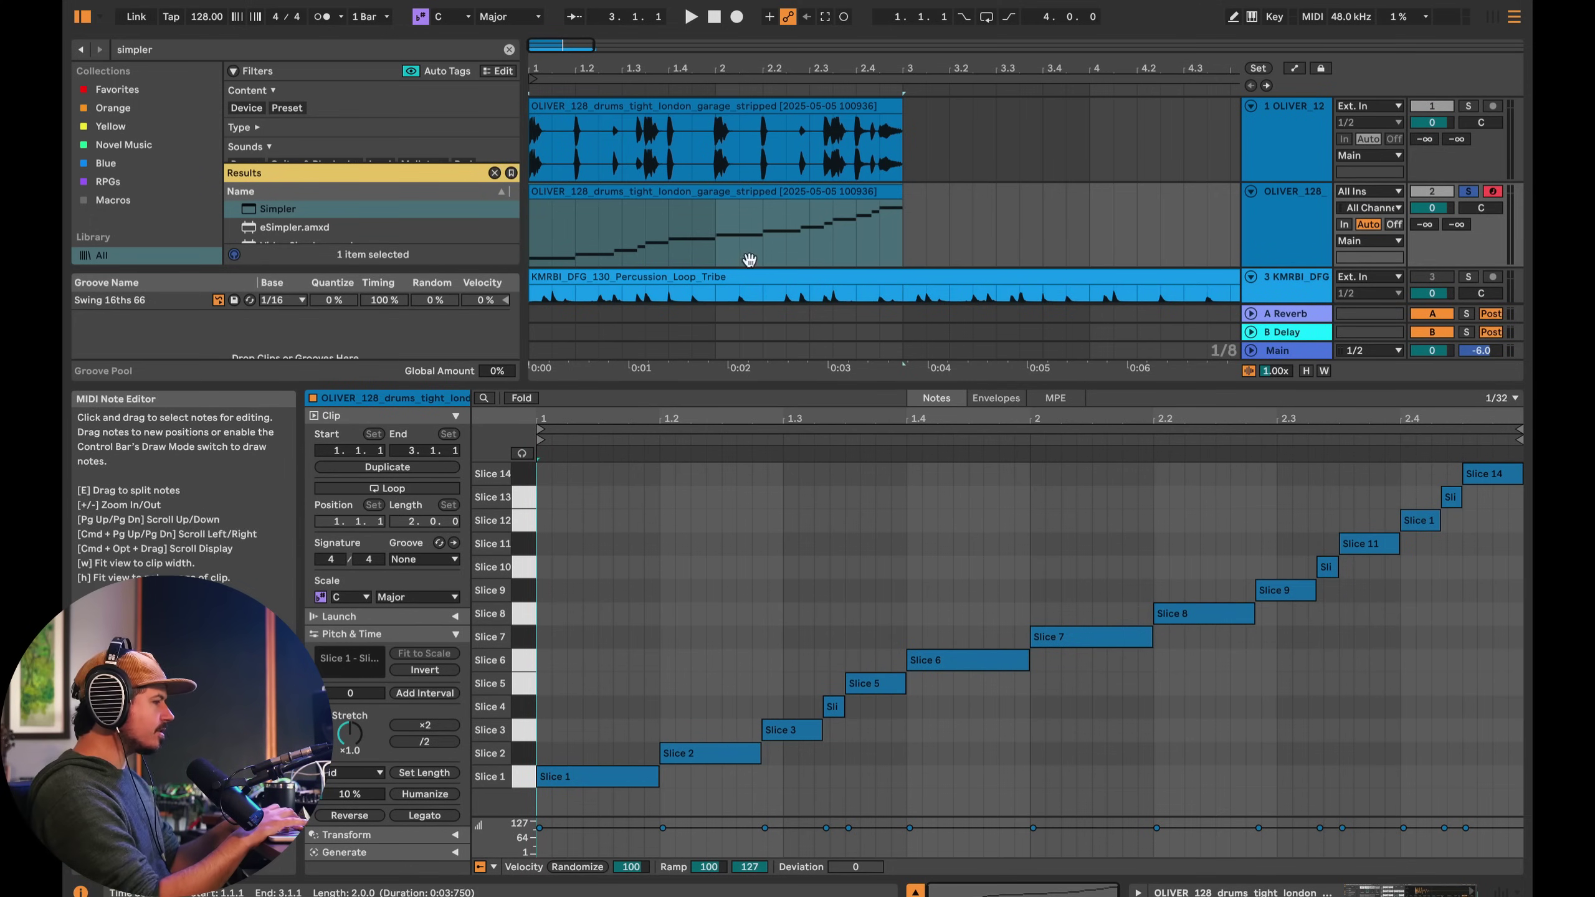
pyautogui.press('space')
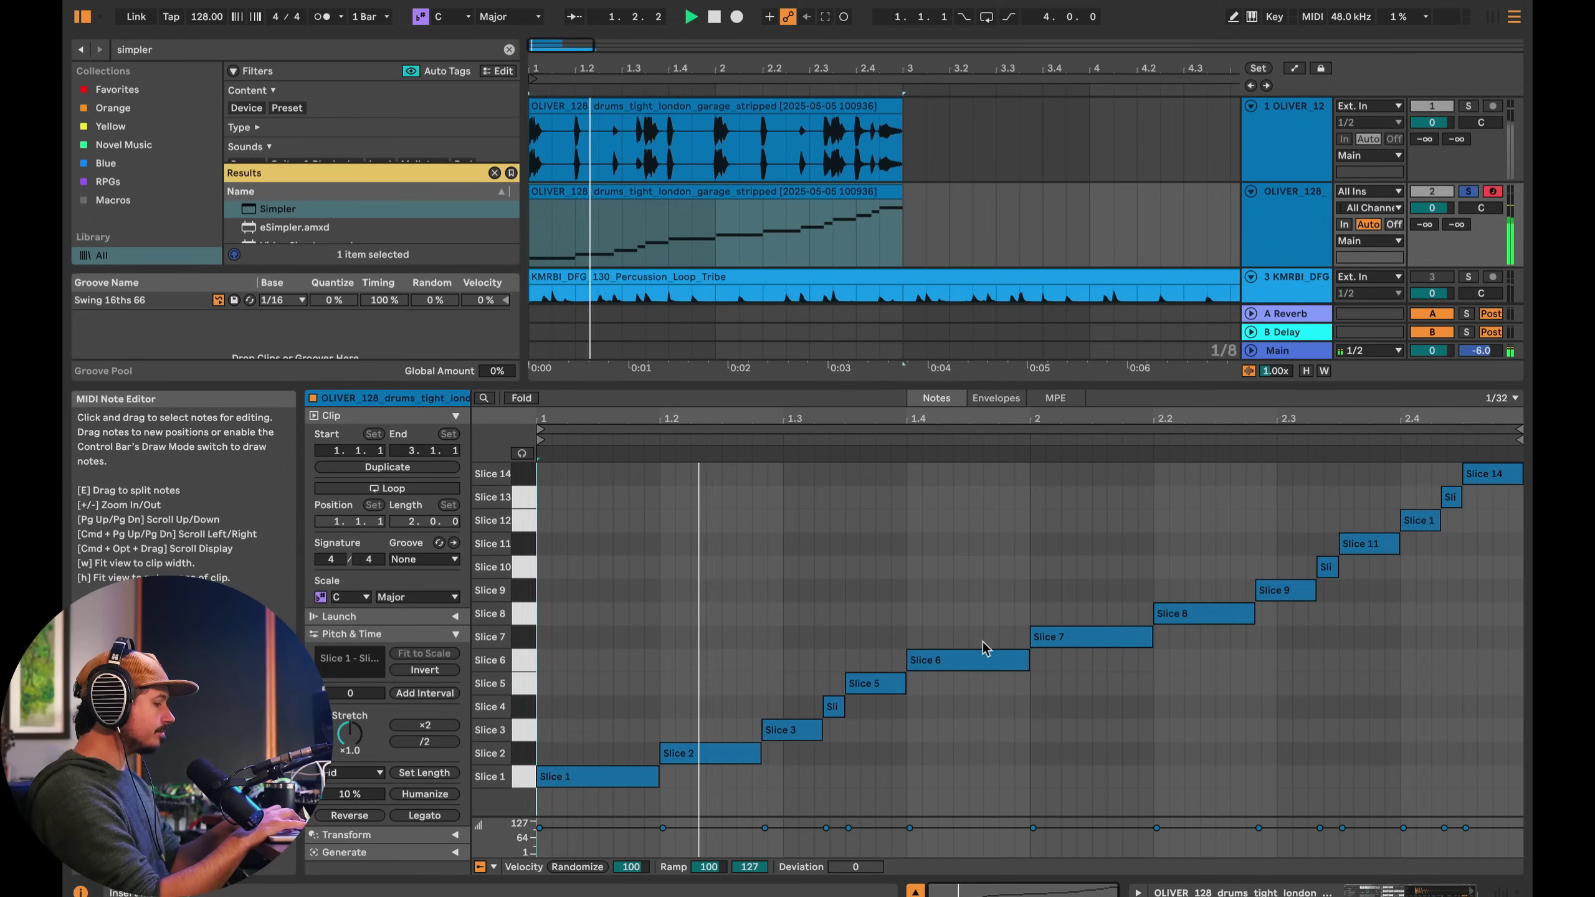
pyautogui.press('space')
# - Compare the Slice 6 note with Slice 2, and reassign the Slice 6 note at 1.4 to Slice 2
pyautogui.click(955, 661)
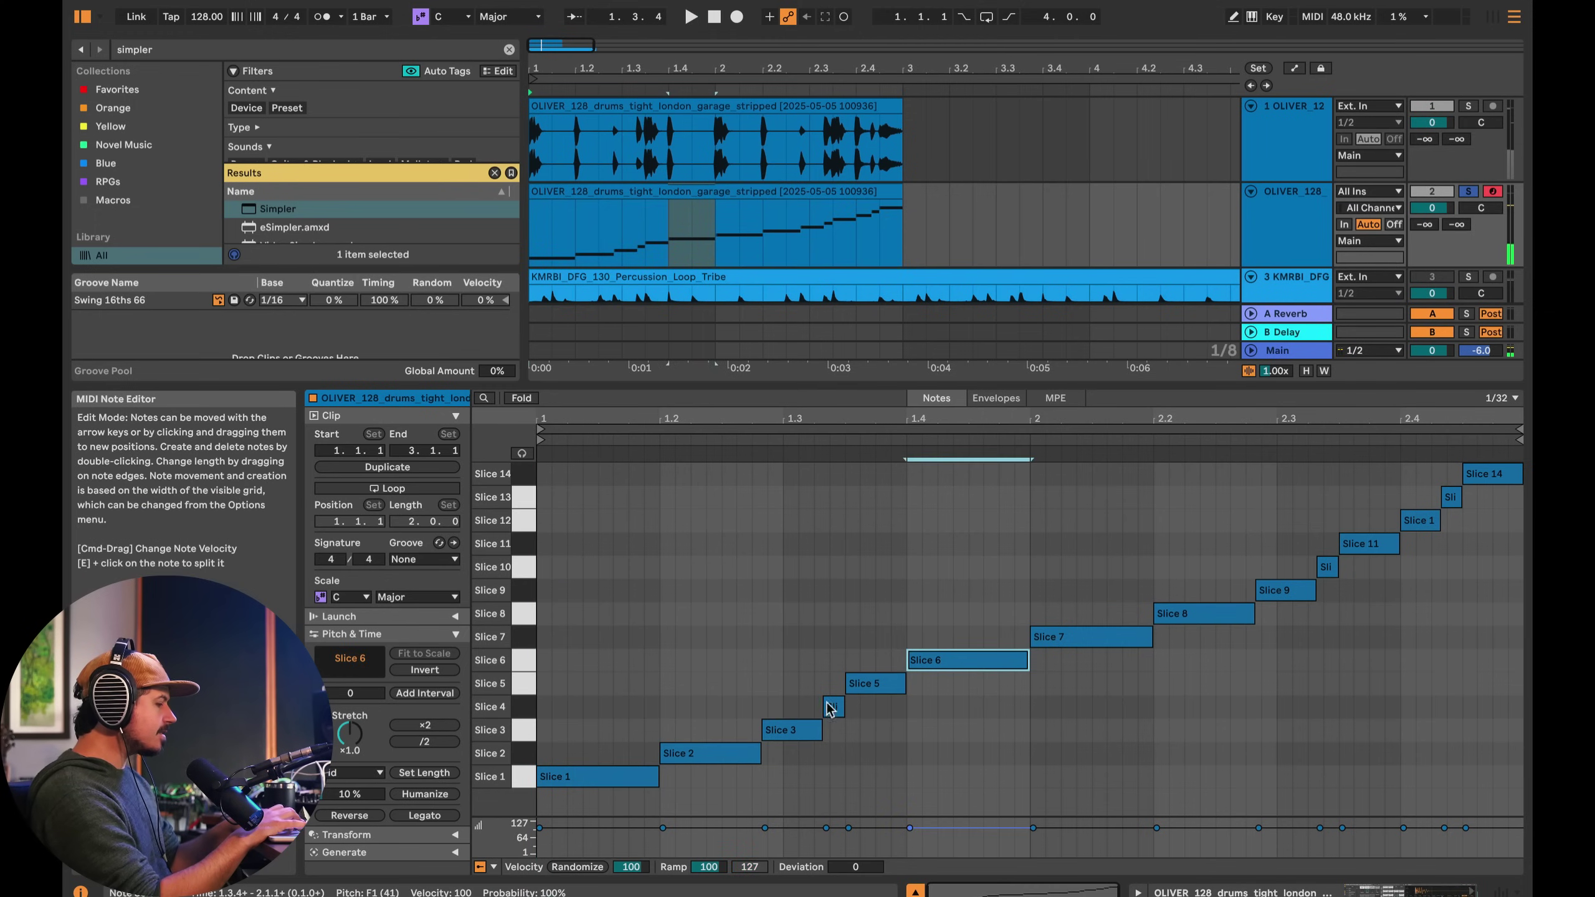
pyautogui.click(707, 754)
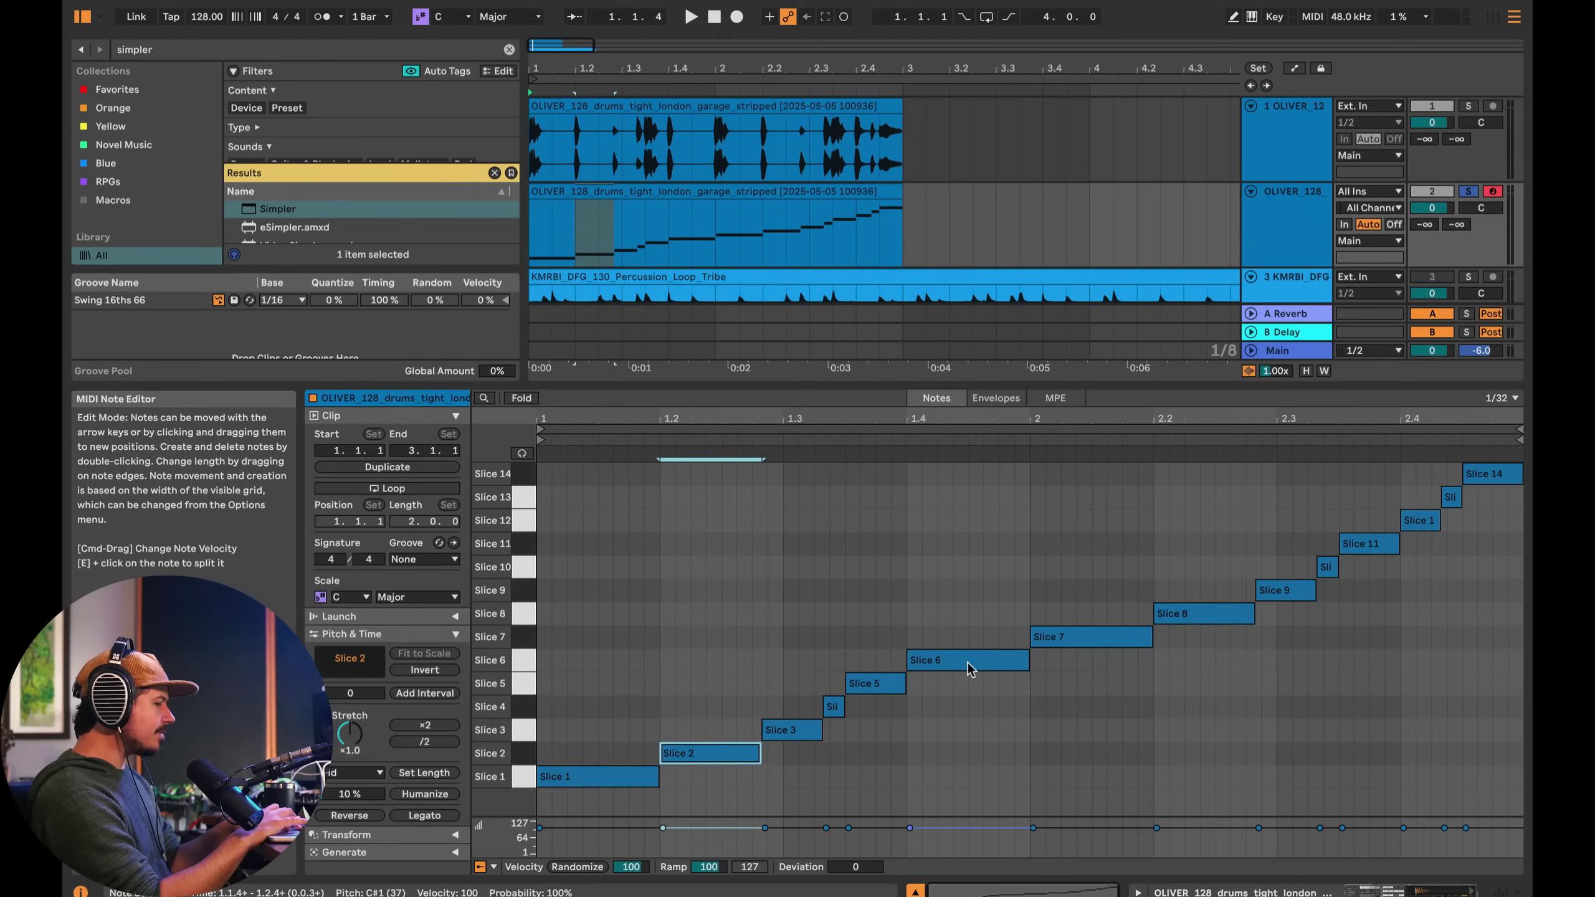
pyautogui.press('space')
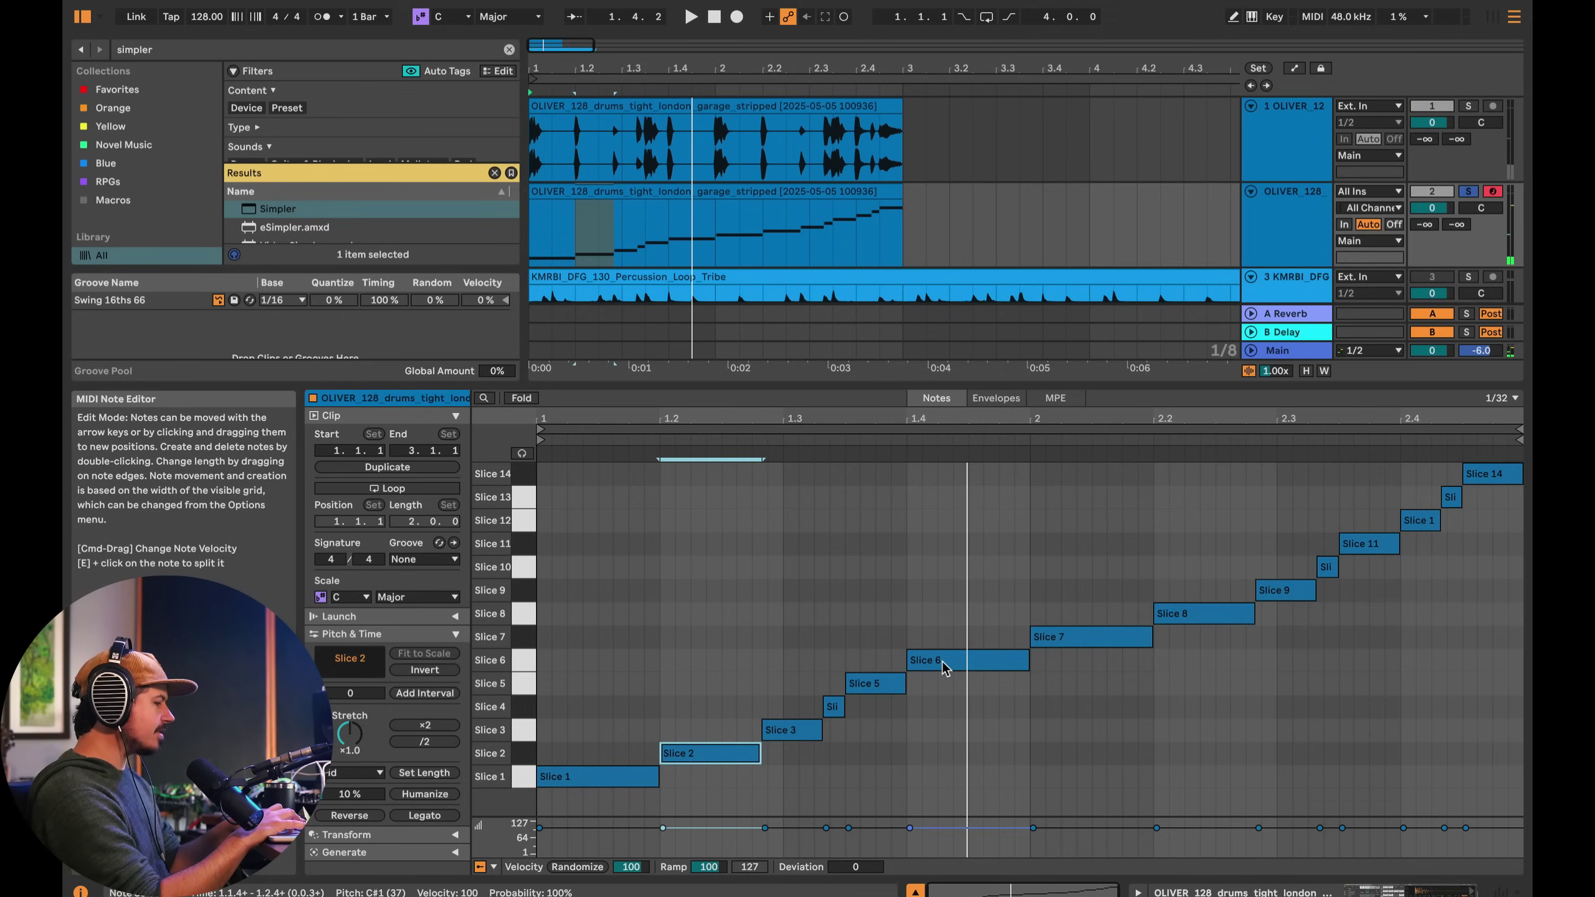
pyautogui.moveTo(942, 661); pyautogui.dragTo(941, 752)
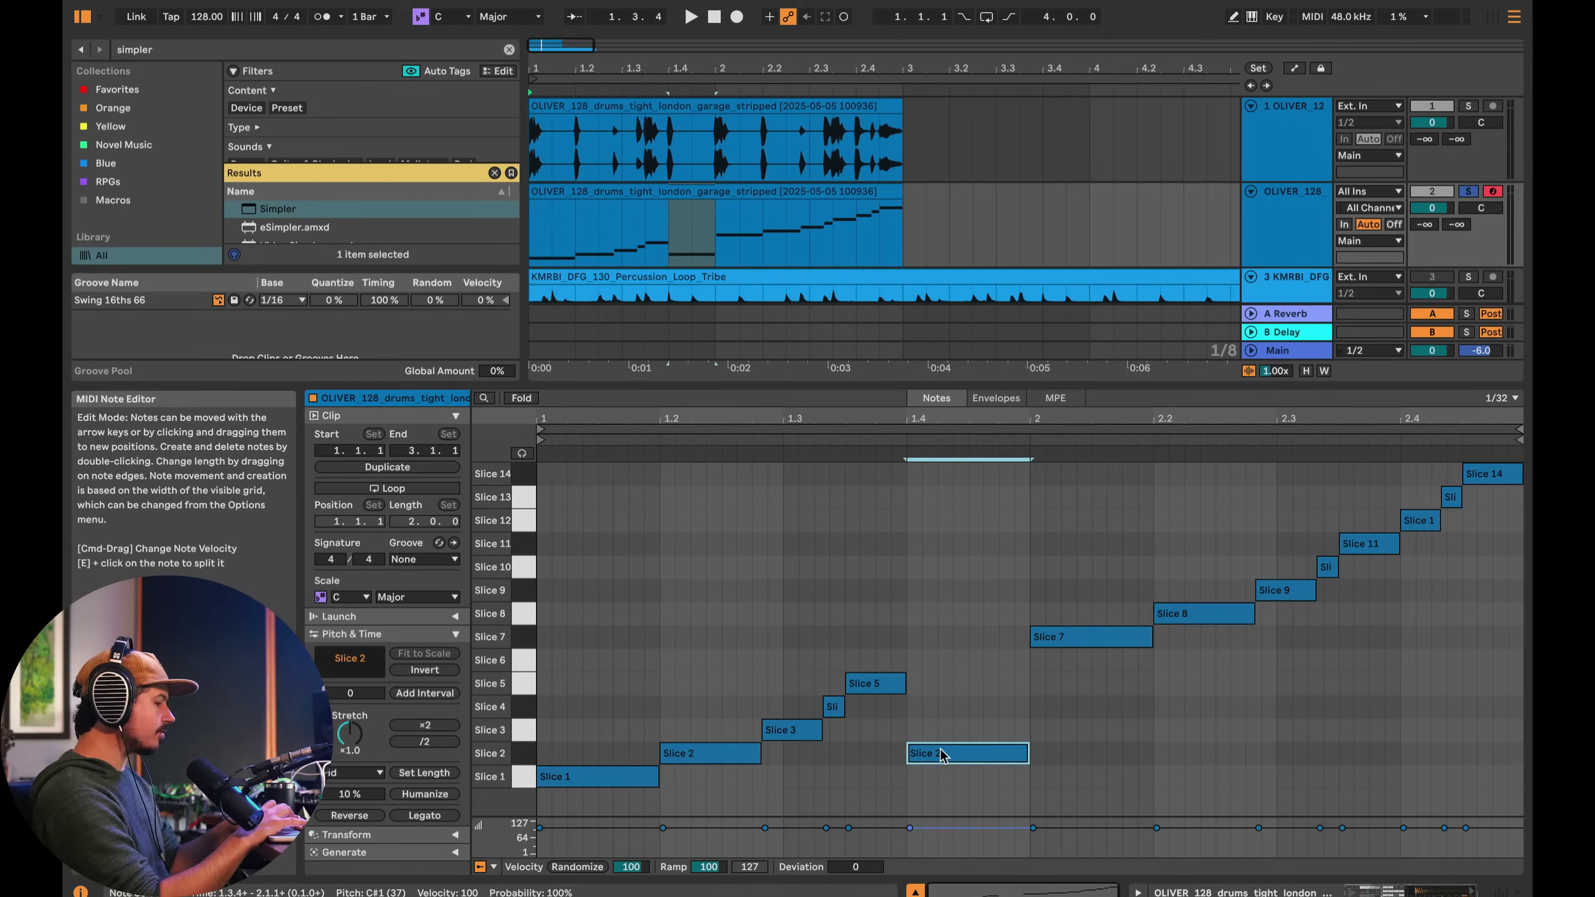
# - Enable note preview in the MIDI editor and audition the notes in the first bar from Slice 1 upward
pyautogui.click(522, 454)
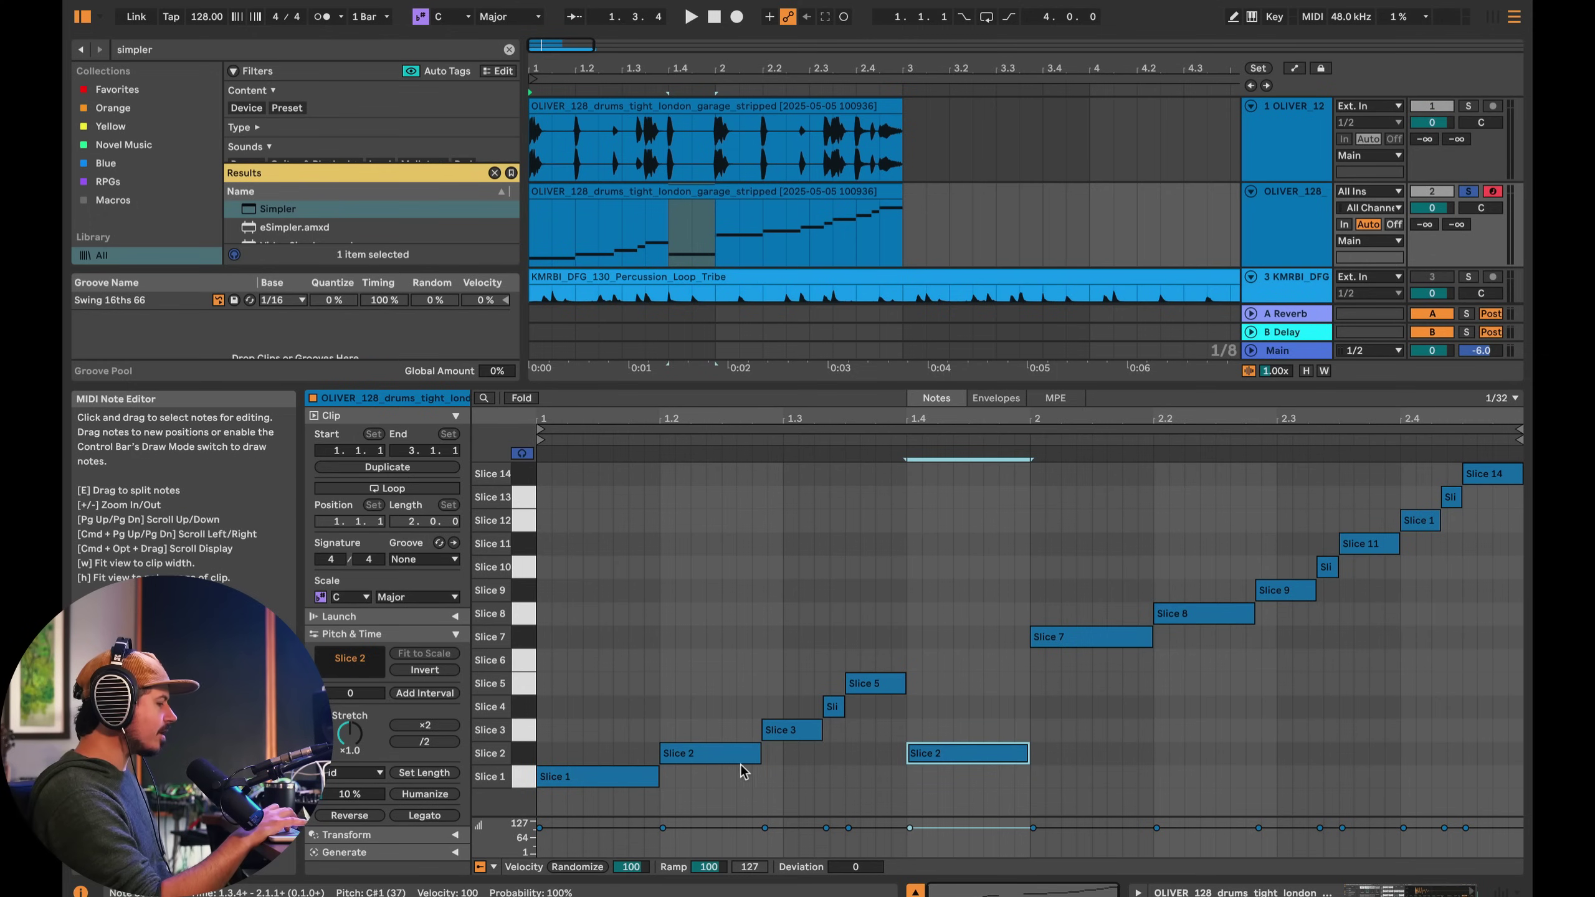
pyautogui.click(587, 779)
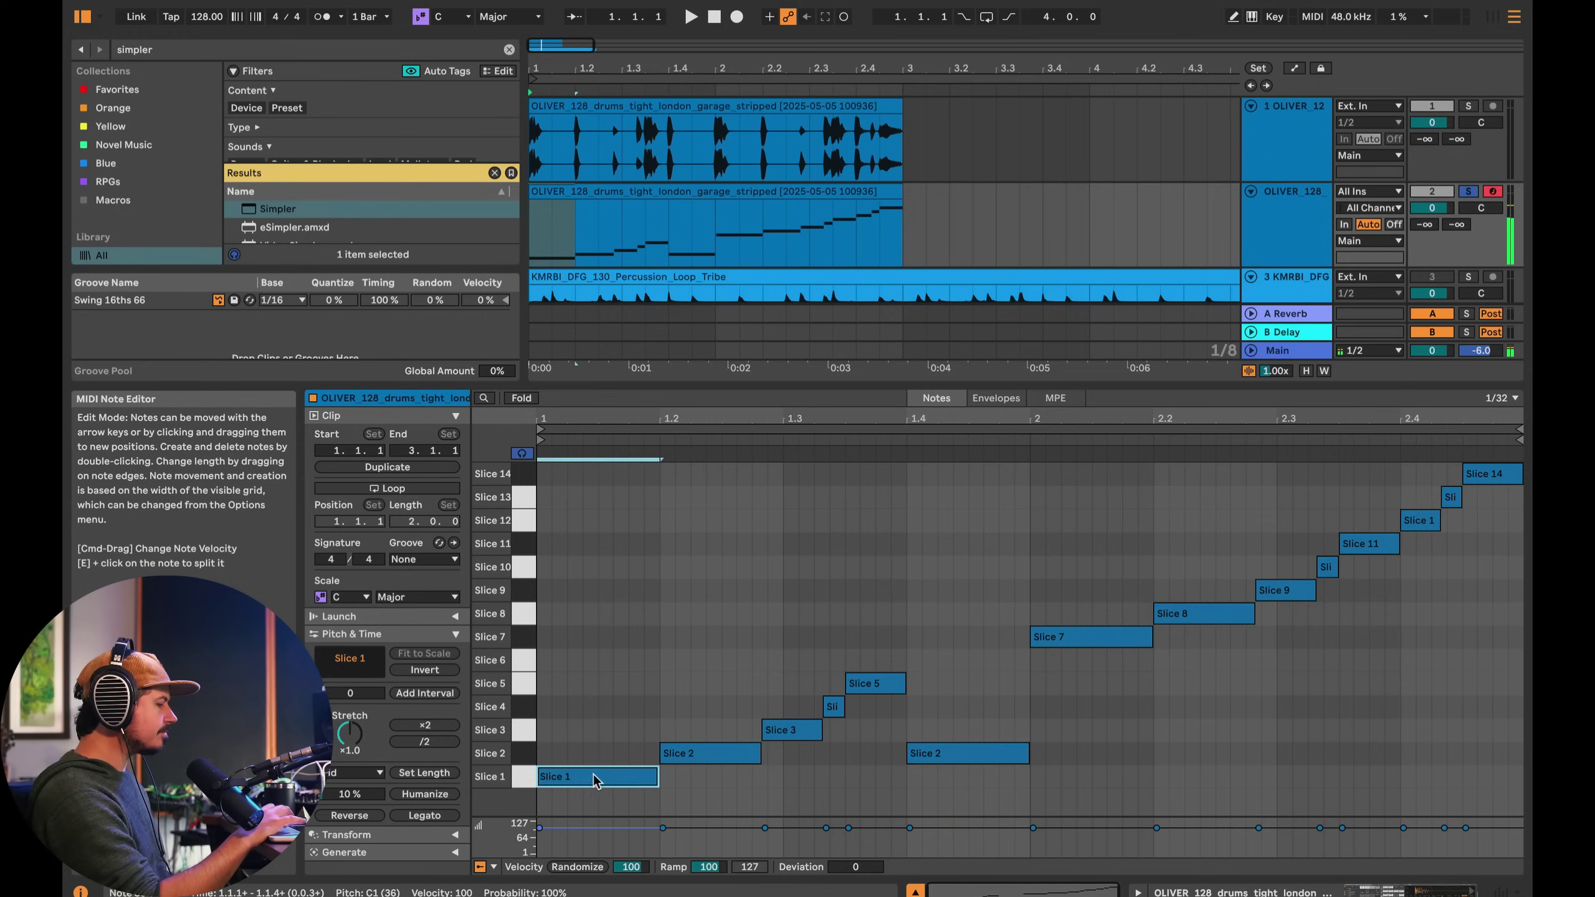
pyautogui.click(703, 753)
pyautogui.click(785, 732)
pyautogui.click(876, 683)
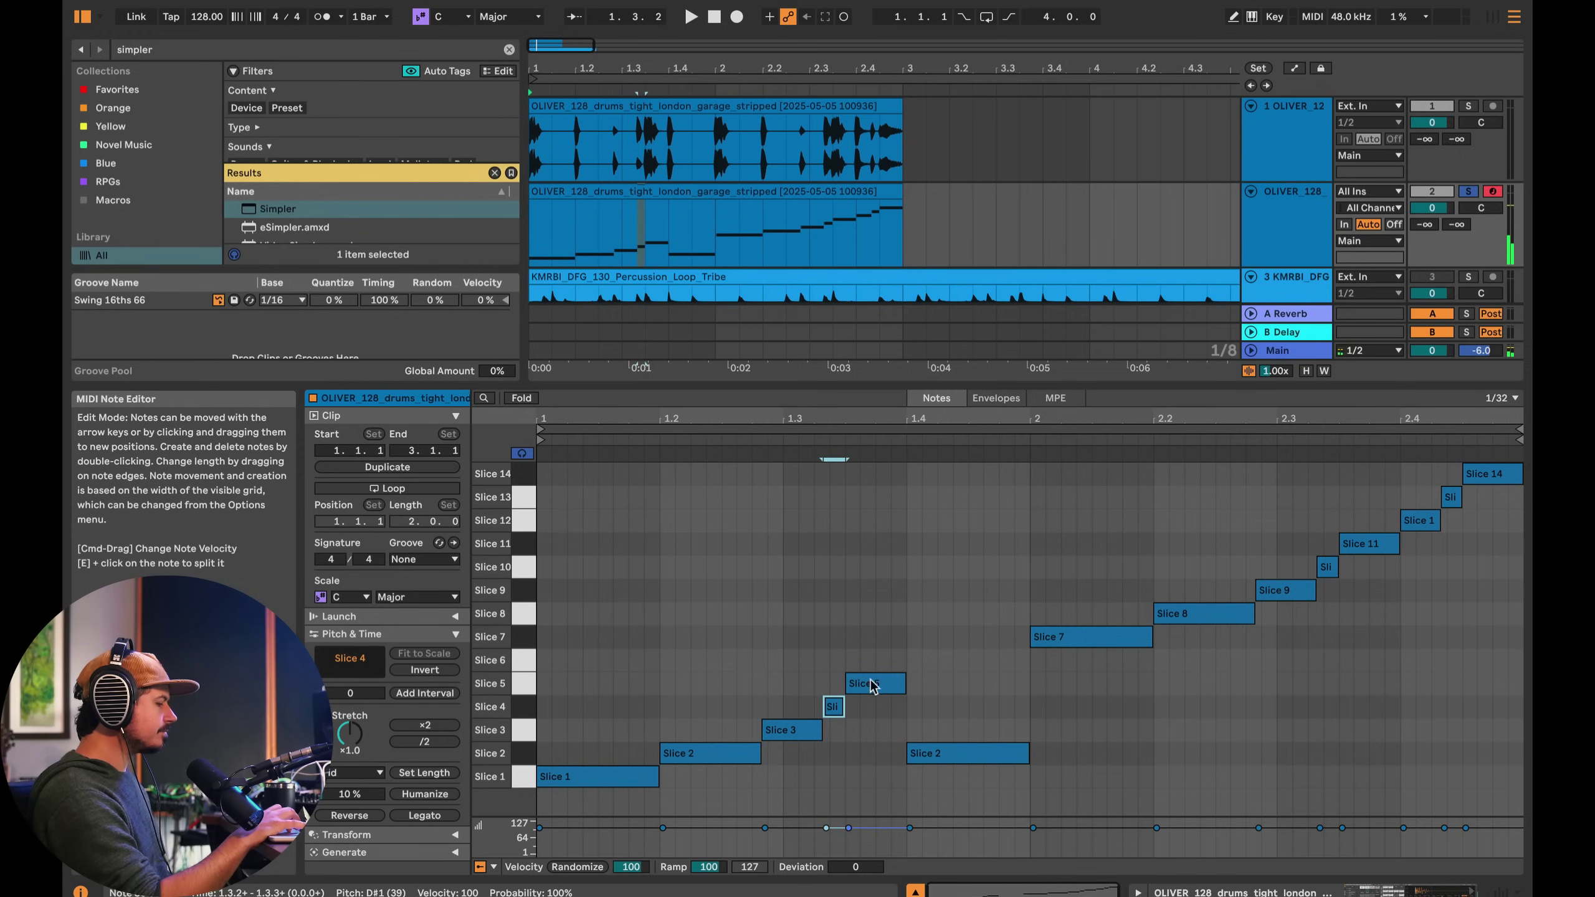
# - Compare the Slice 5 note with Slice 1 by ear and reassign the Slice 5 note to Slice 1
pyautogui.click(645, 782)
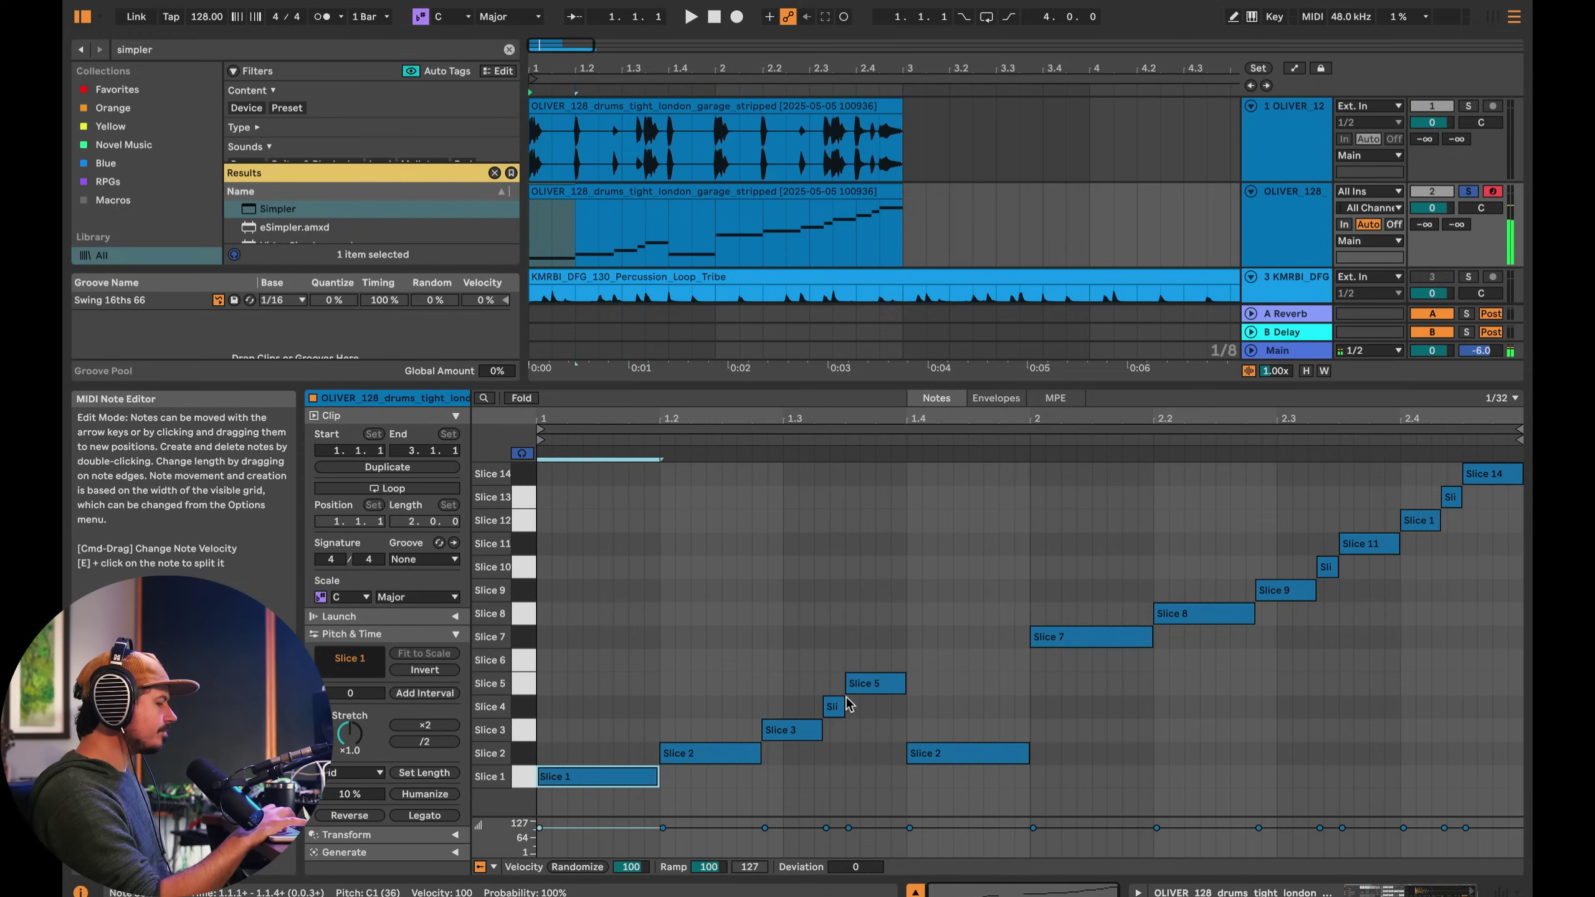
pyautogui.click(868, 698)
pyautogui.click(623, 779)
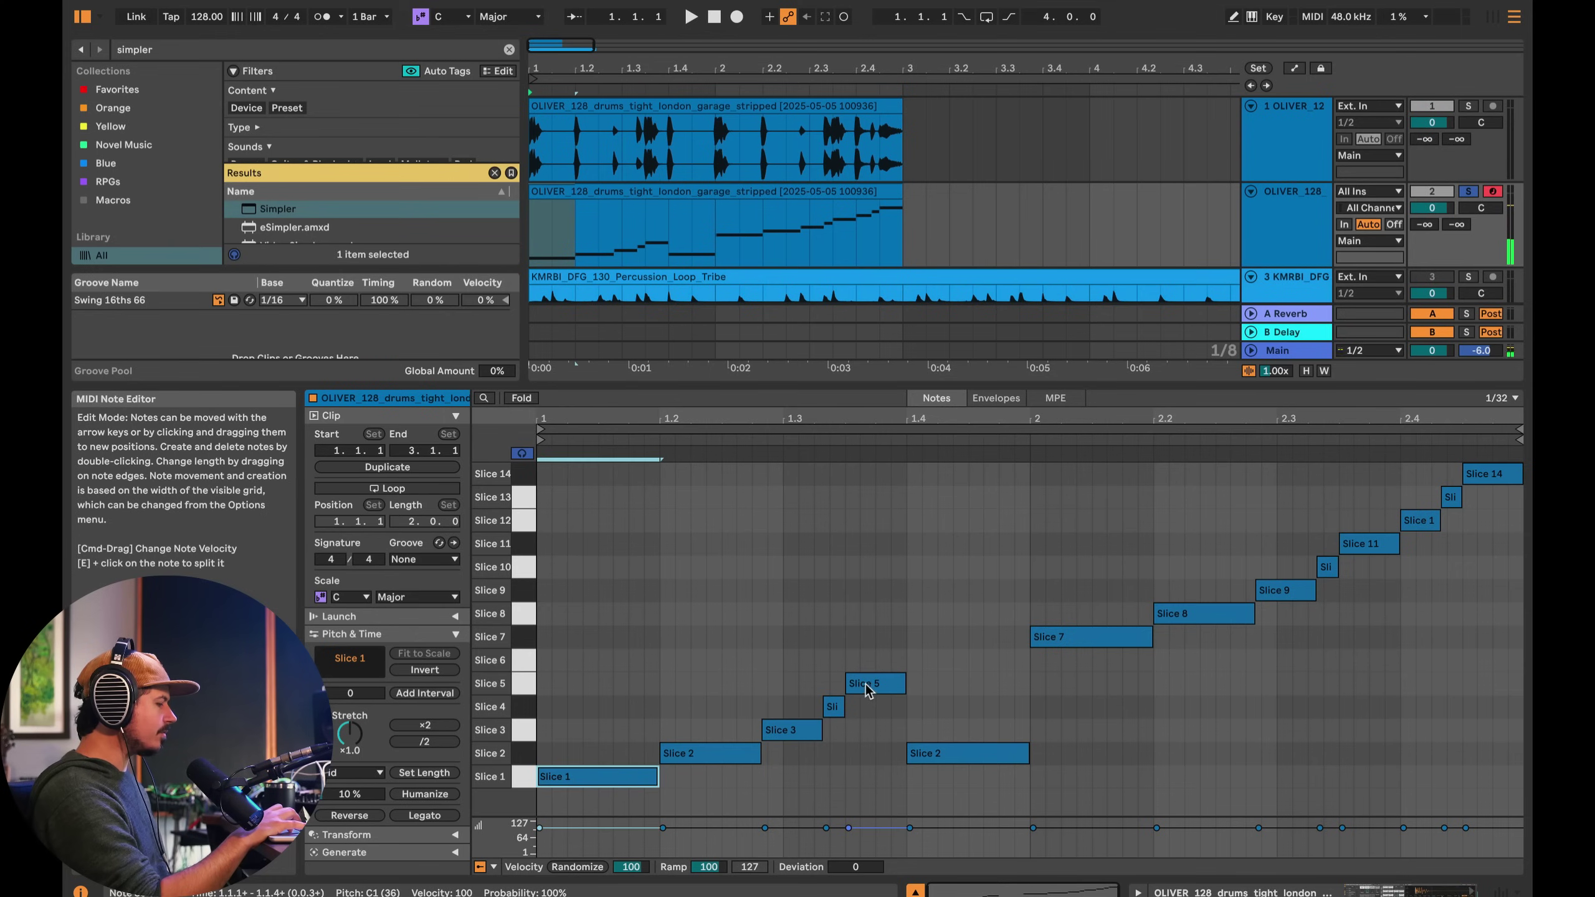
pyautogui.moveTo(867, 689); pyautogui.dragTo(873, 776)
# - Reassign the Slice 7 note to Slice 1 and the Slice 8 note to Slice 2, playing the pattern to check
pyautogui.click(1055, 640)
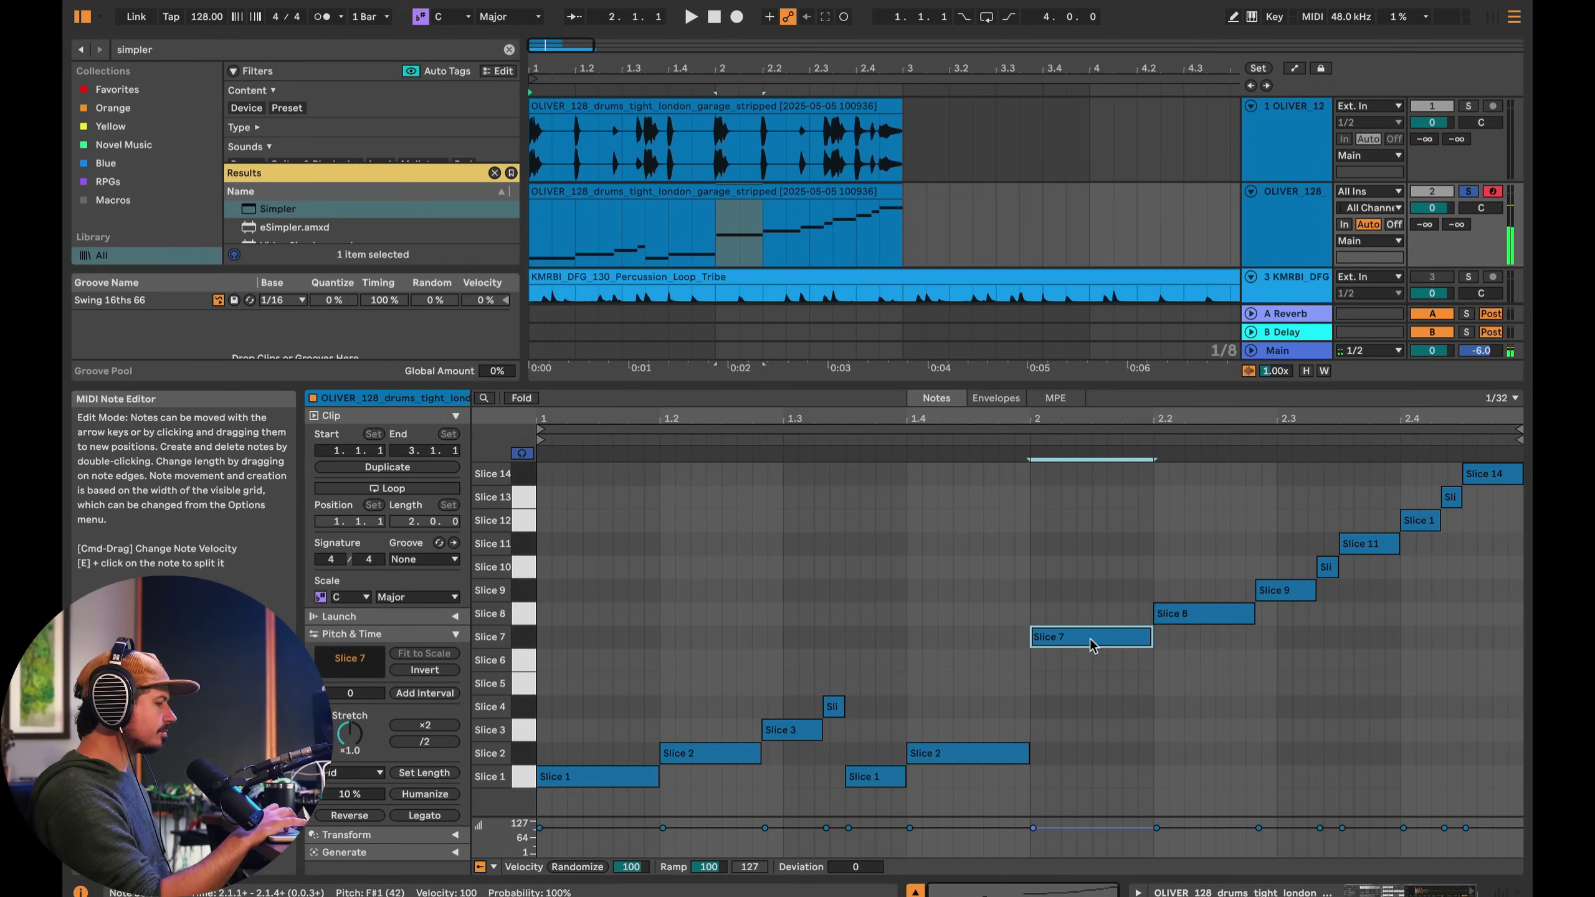
pyautogui.moveTo(1091, 644); pyautogui.dragTo(1091, 783)
pyautogui.click(1203, 621)
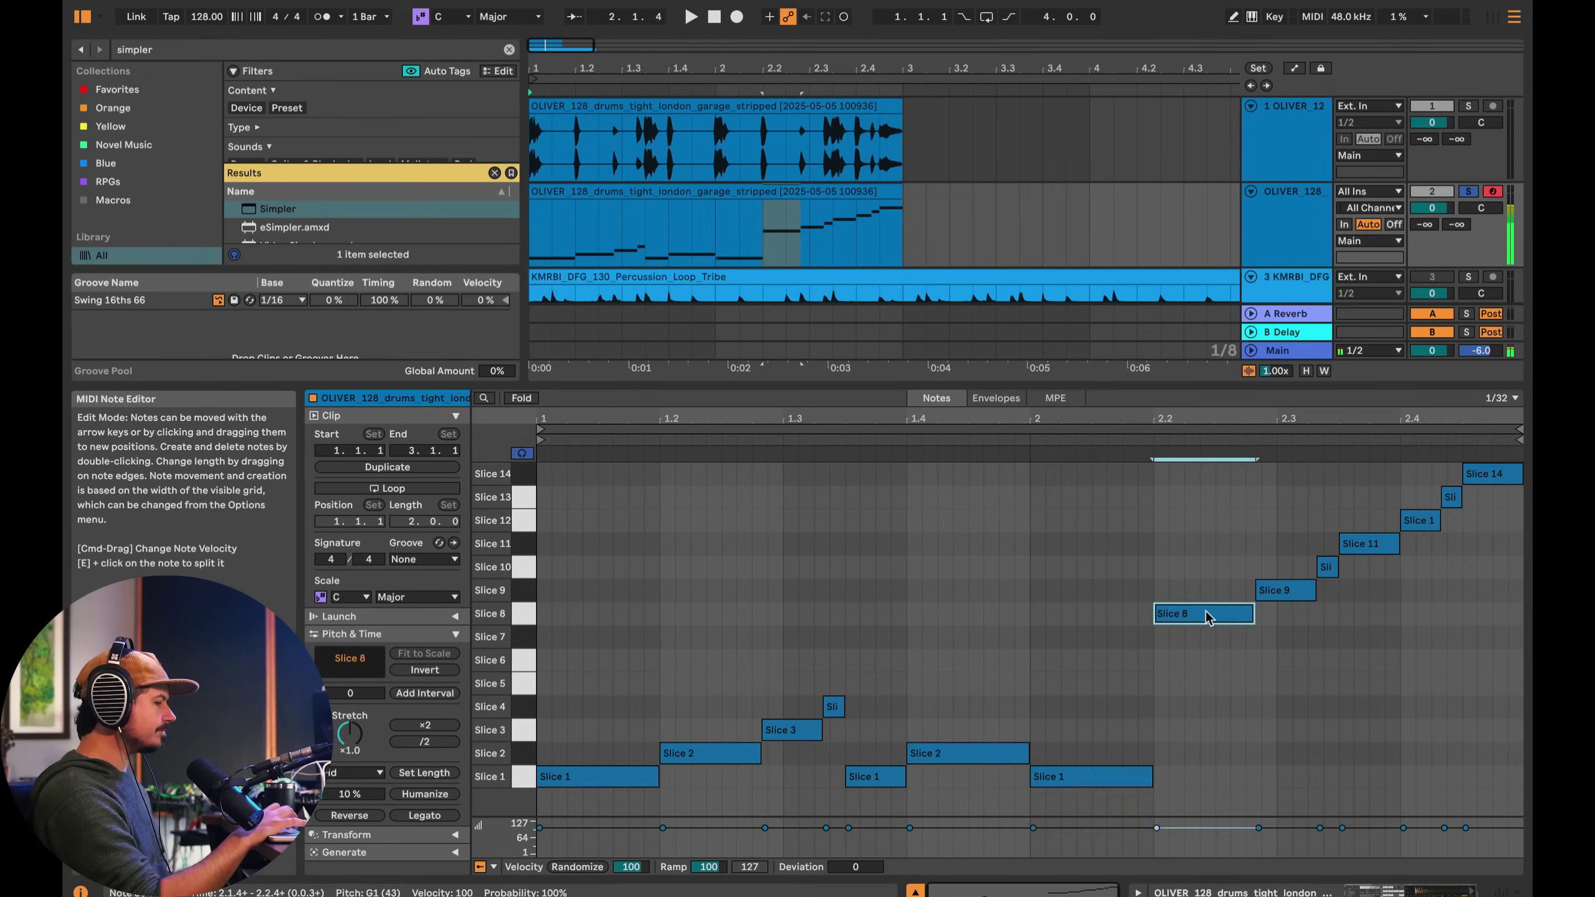
pyautogui.moveTo(1193, 618); pyautogui.dragTo(1200, 755)
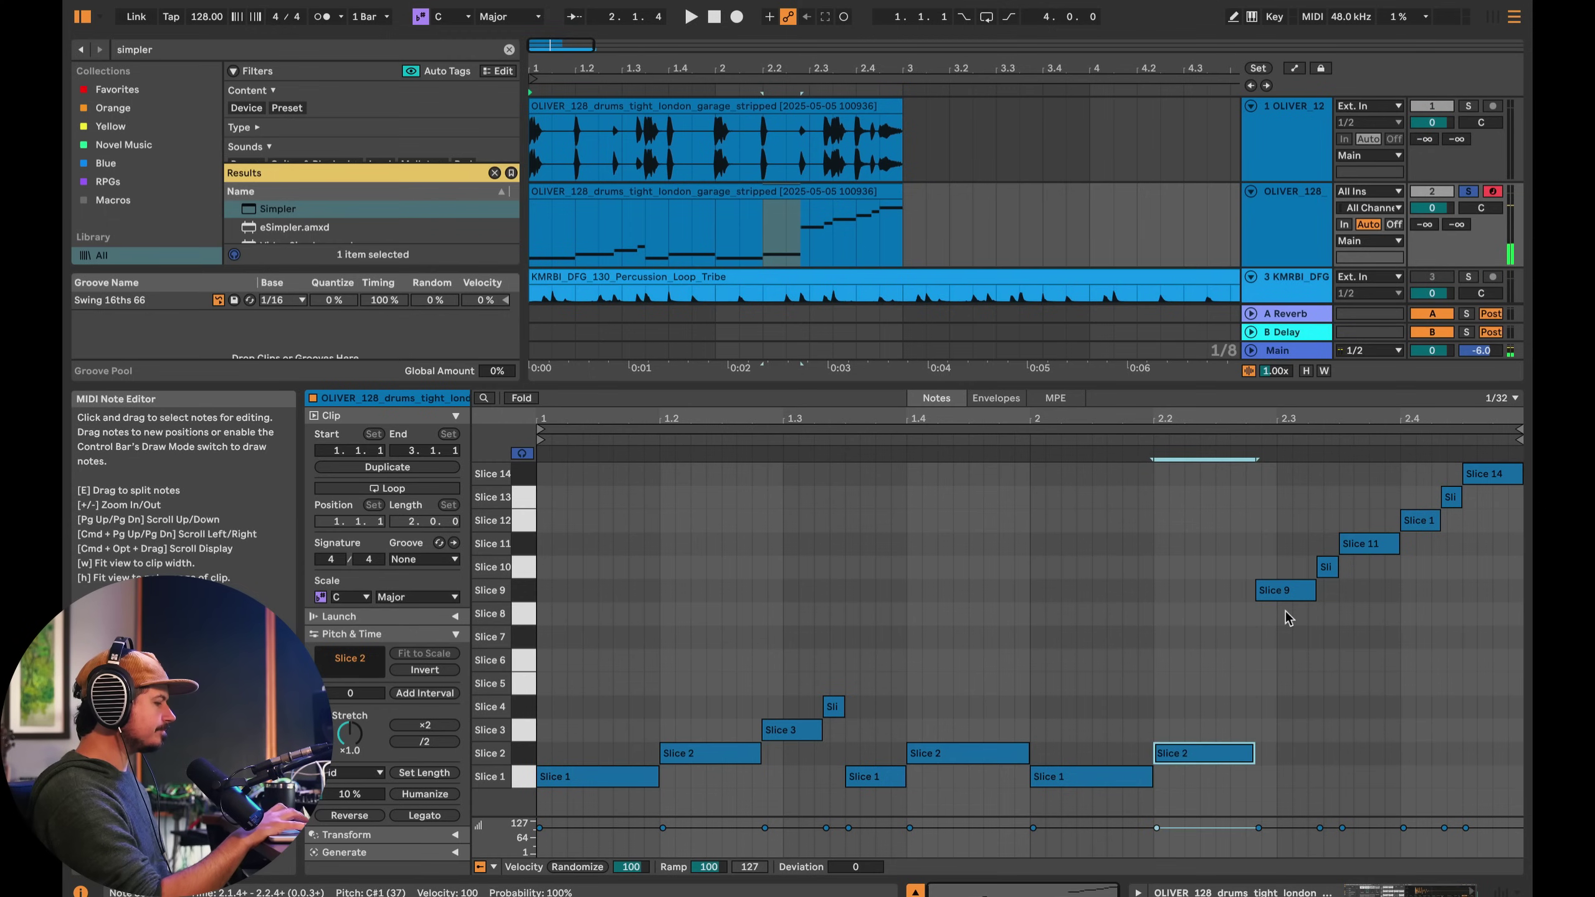
pyautogui.press('space')
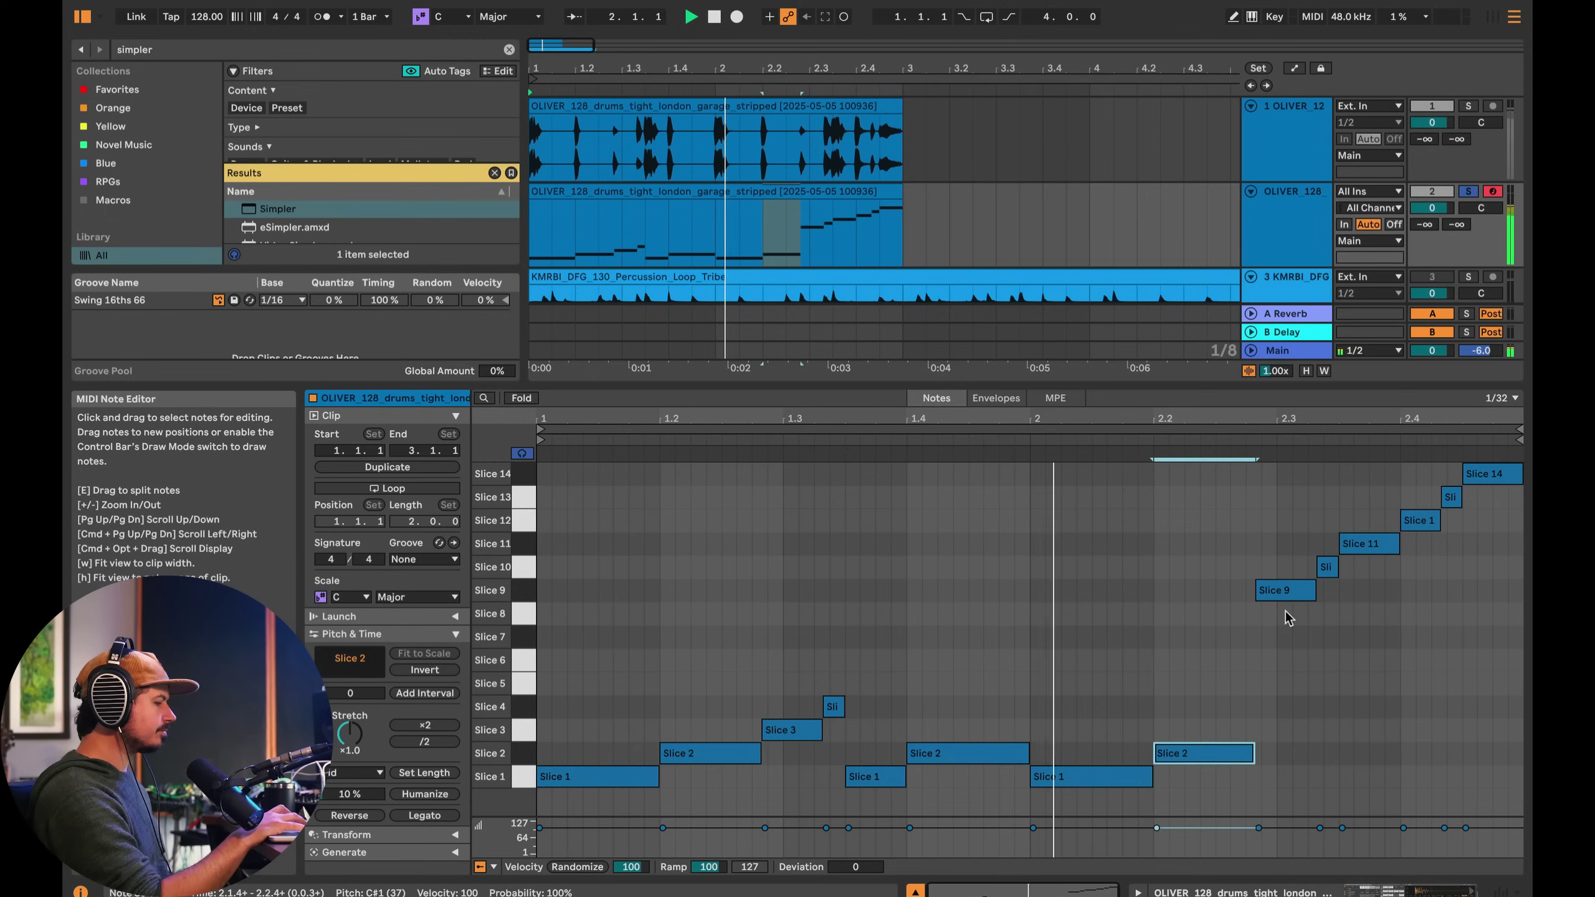
pyautogui.press('space')
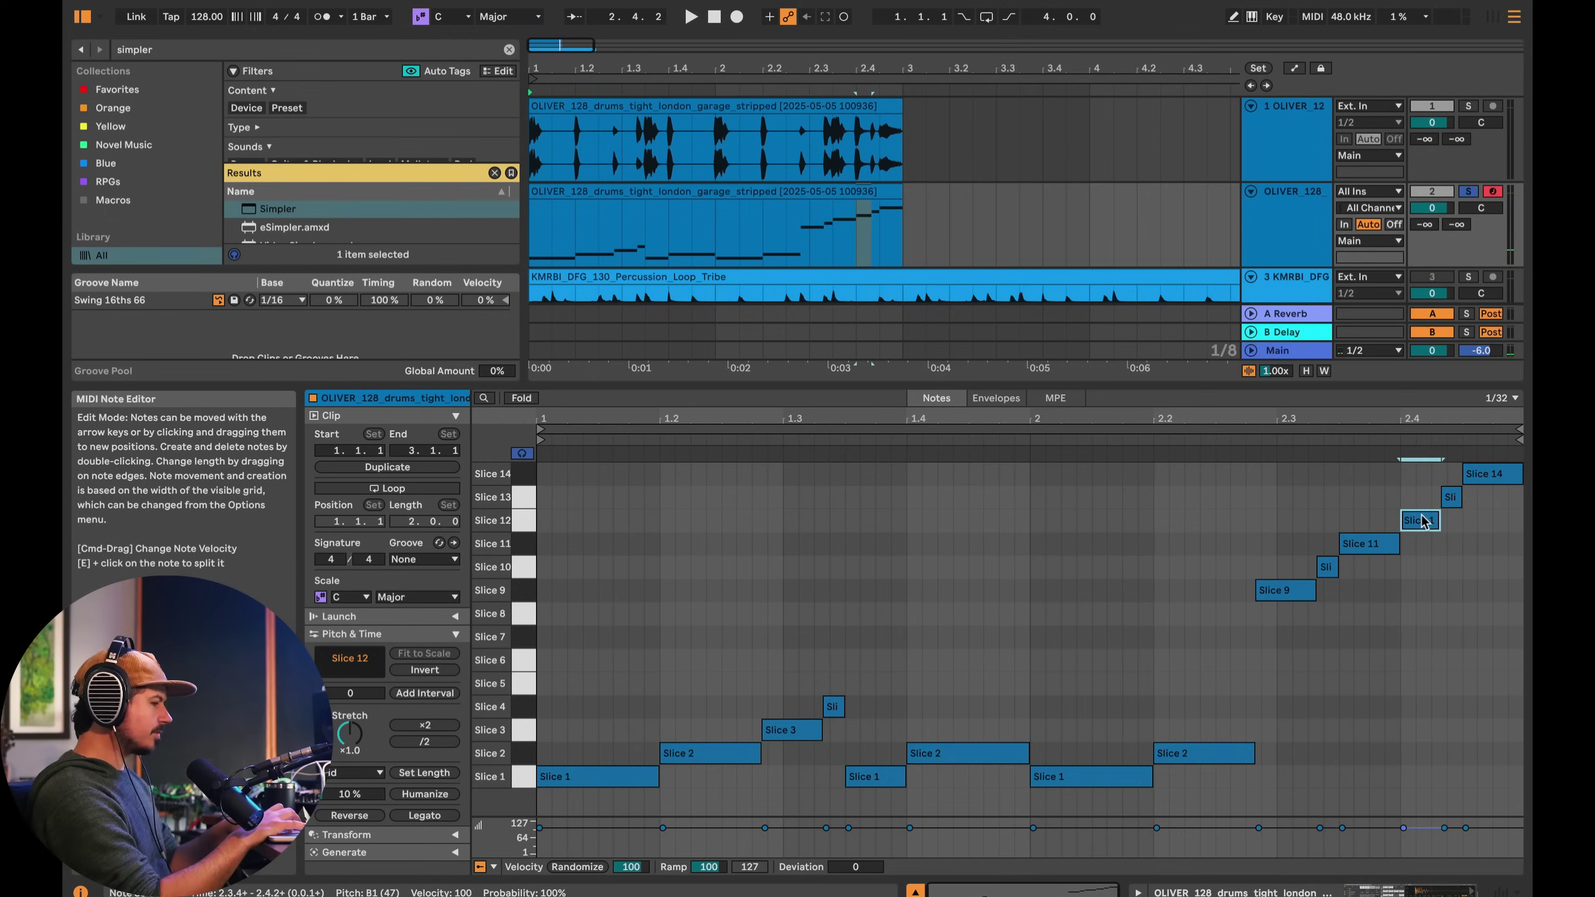
# - Audition the last three notes of the clip, Slices 12, 13 and 14
pyautogui.click(1417, 521)
pyautogui.click(1446, 501)
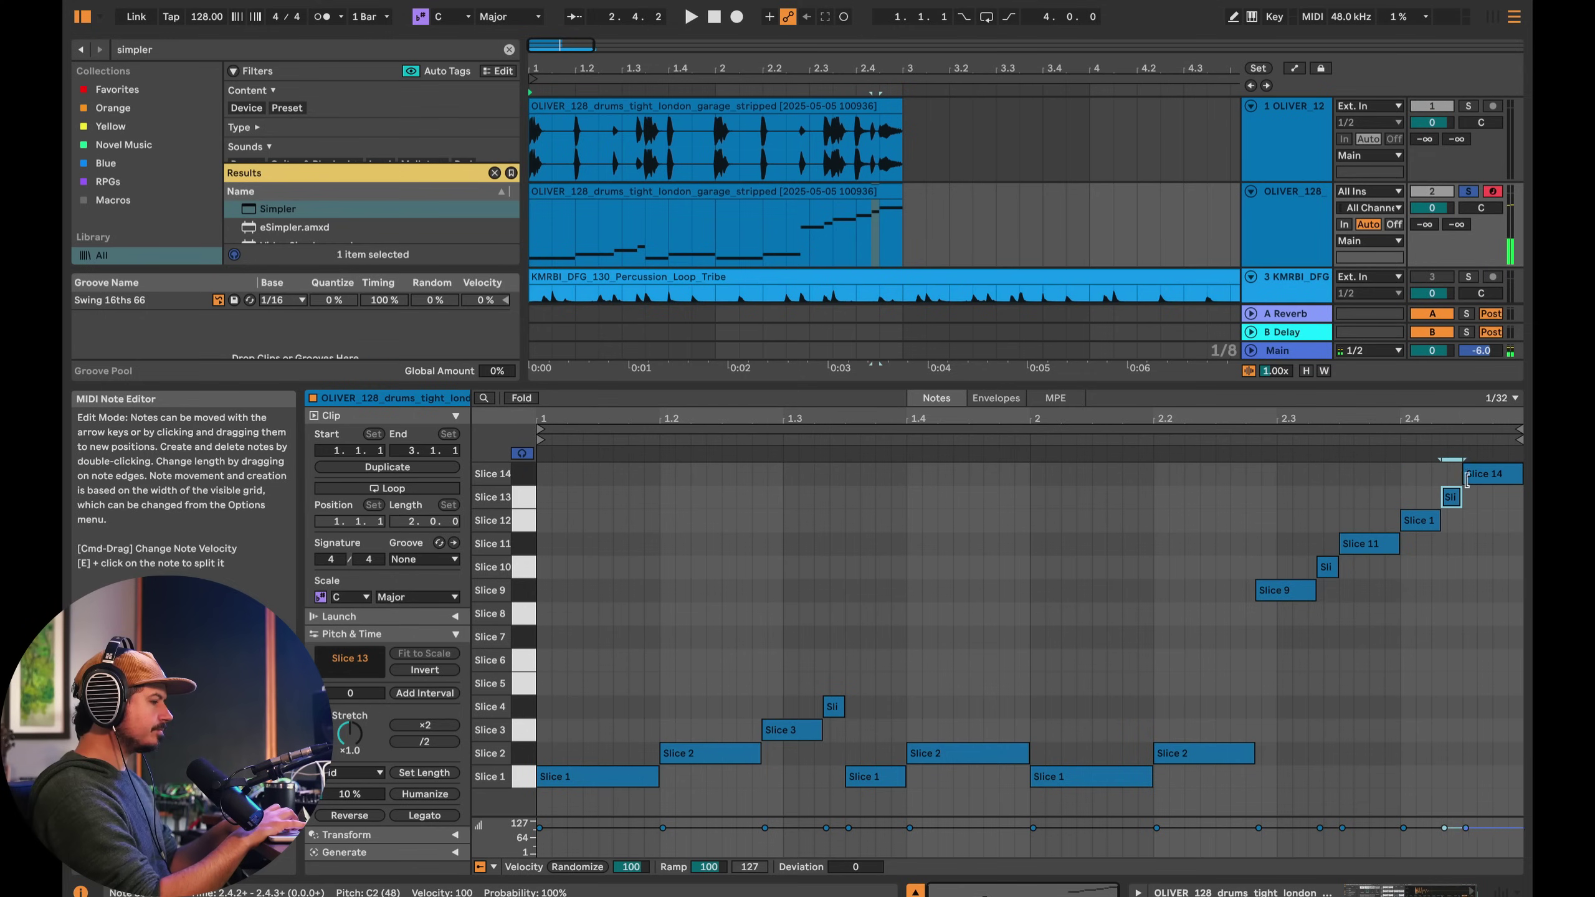
pyautogui.click(1494, 474)
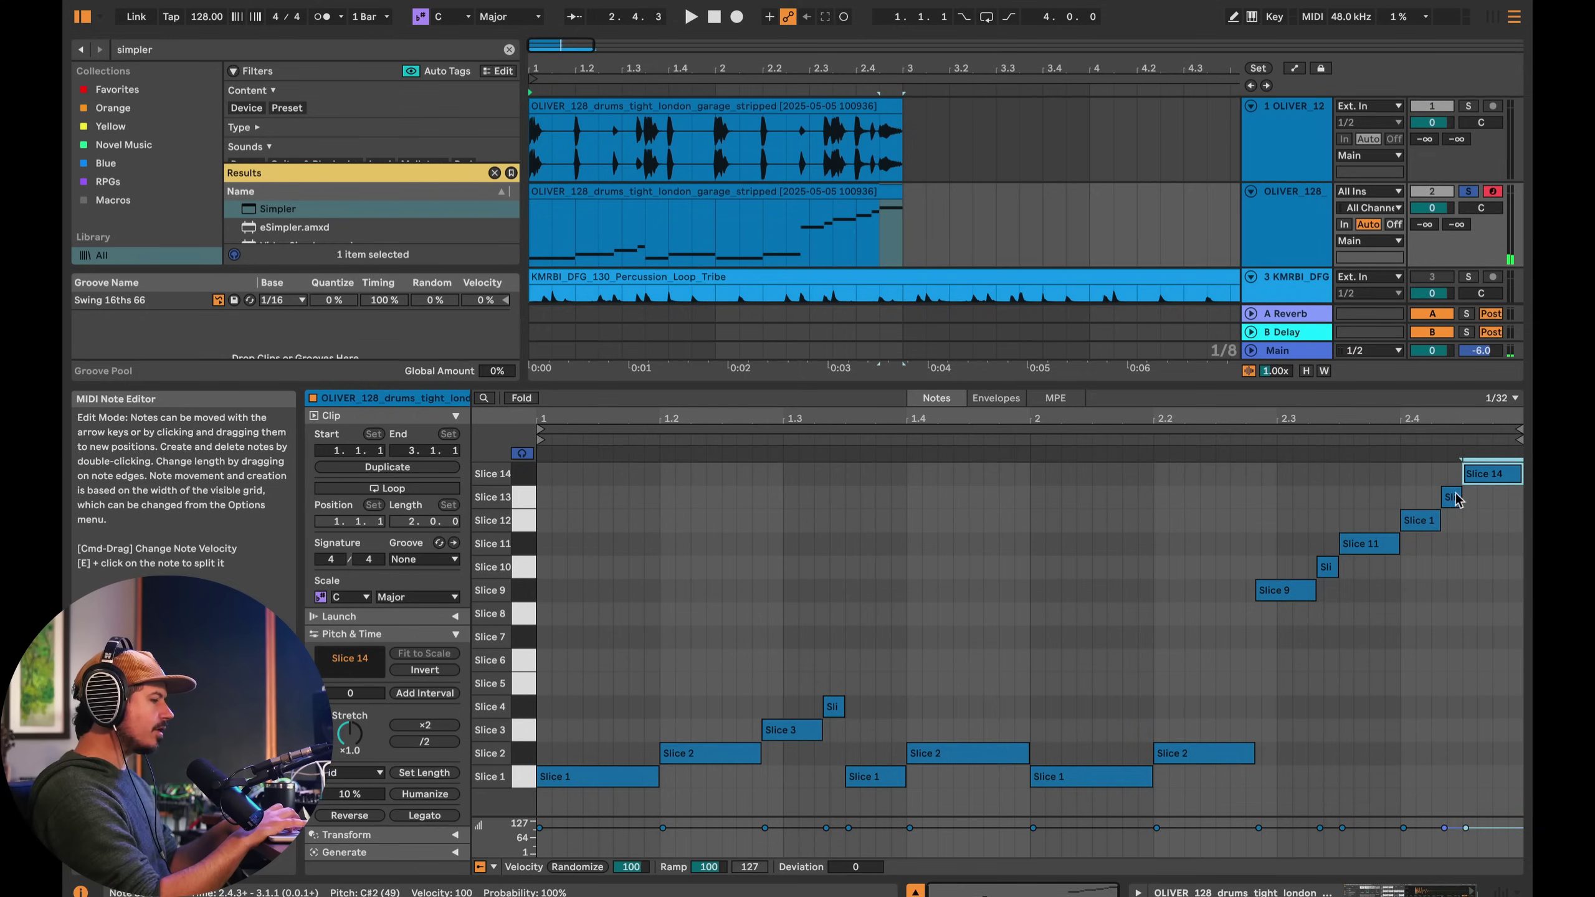
# - Compare the Slice 9 note with Slices 2 and 3, and reassign it to Slice 3
pyautogui.click(1281, 590)
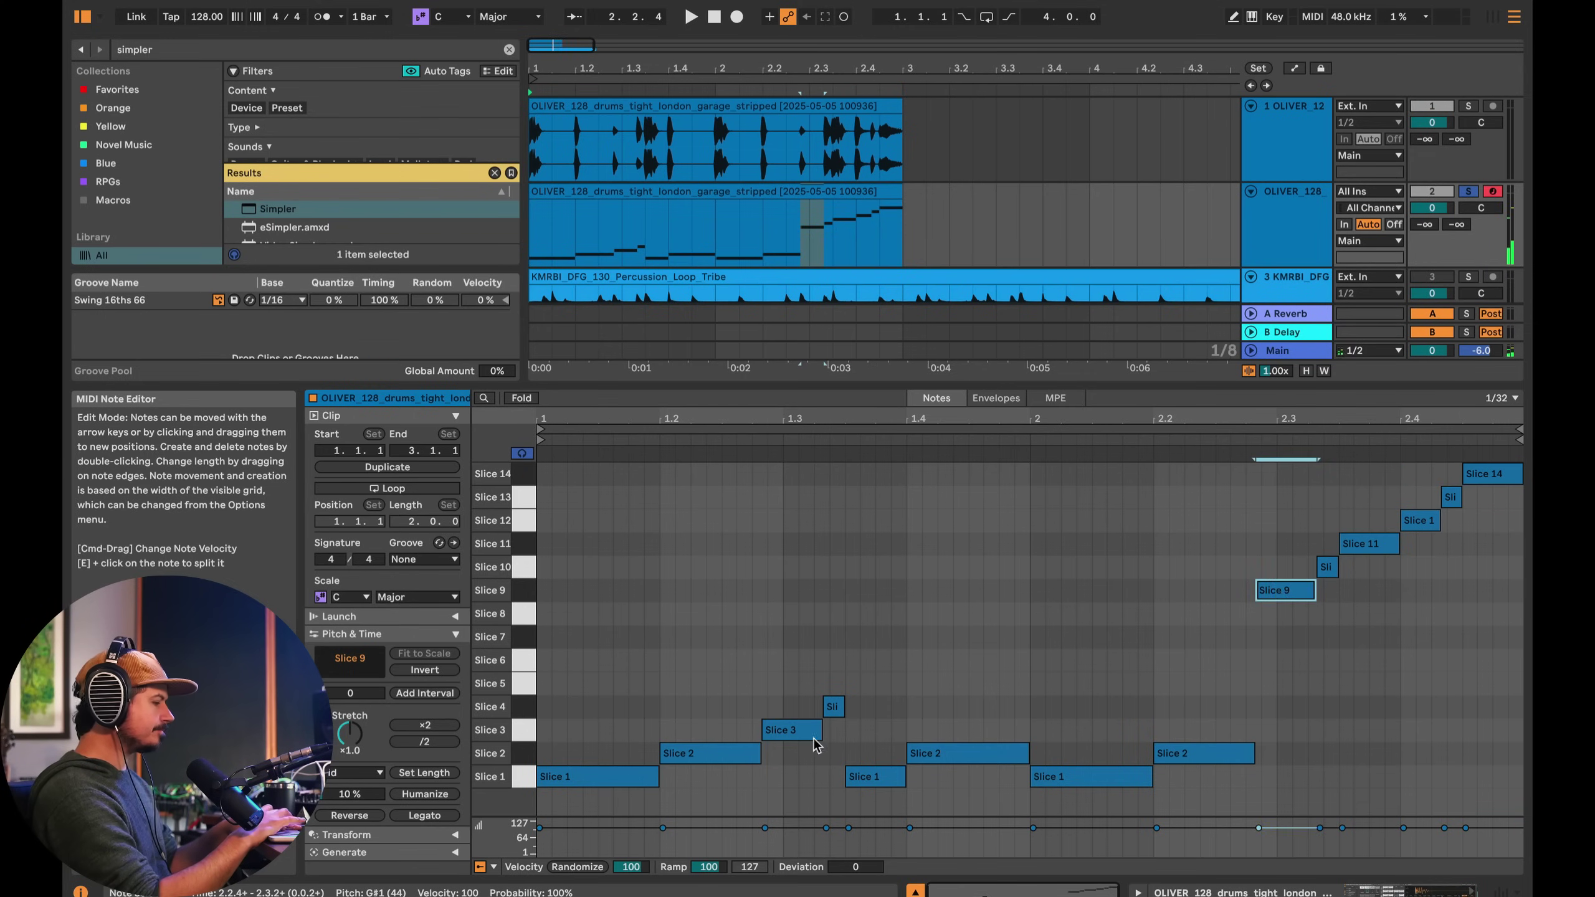
pyautogui.click(741, 754)
pyautogui.click(782, 732)
pyautogui.moveTo(1269, 594); pyautogui.dragTo(1274, 732)
# - Audition the Slice 10 note, then reassign the Slice 11 note to Slice 1 and play the clip
pyautogui.click(1321, 567)
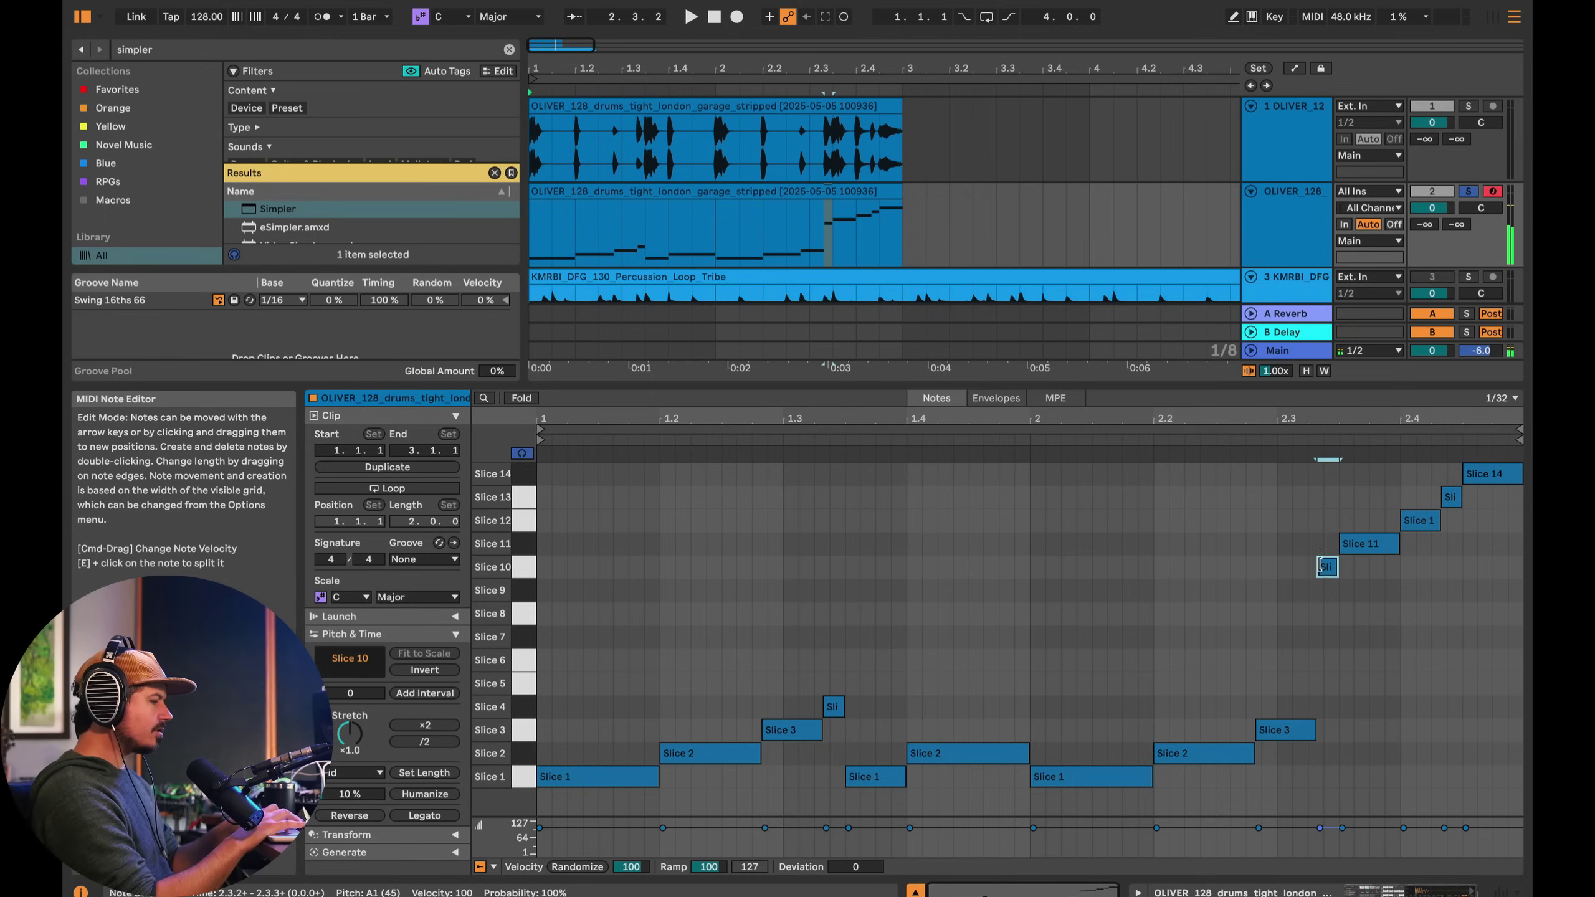
pyautogui.click(1360, 550)
pyautogui.press('Down')
pyautogui.press('Down')
pyautogui.press('Down')
pyautogui.press('Down')
pyautogui.press('Down')
pyautogui.press('Down')
pyautogui.press('Down')
pyautogui.press('Down')
pyautogui.press('Down')
pyautogui.press('Down')
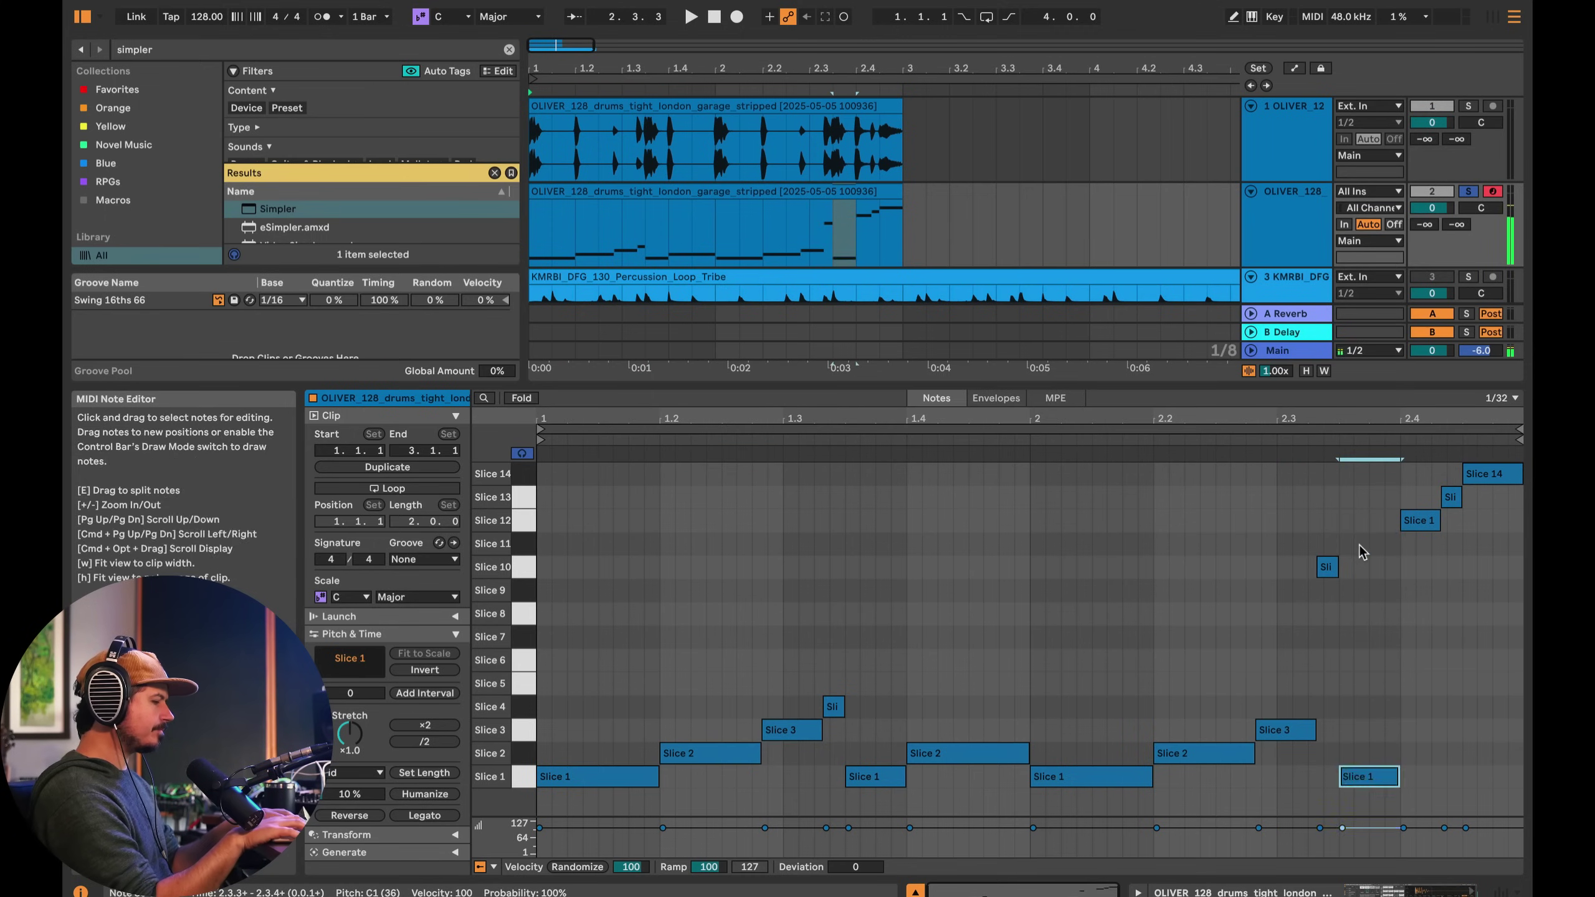
pyautogui.press('space')
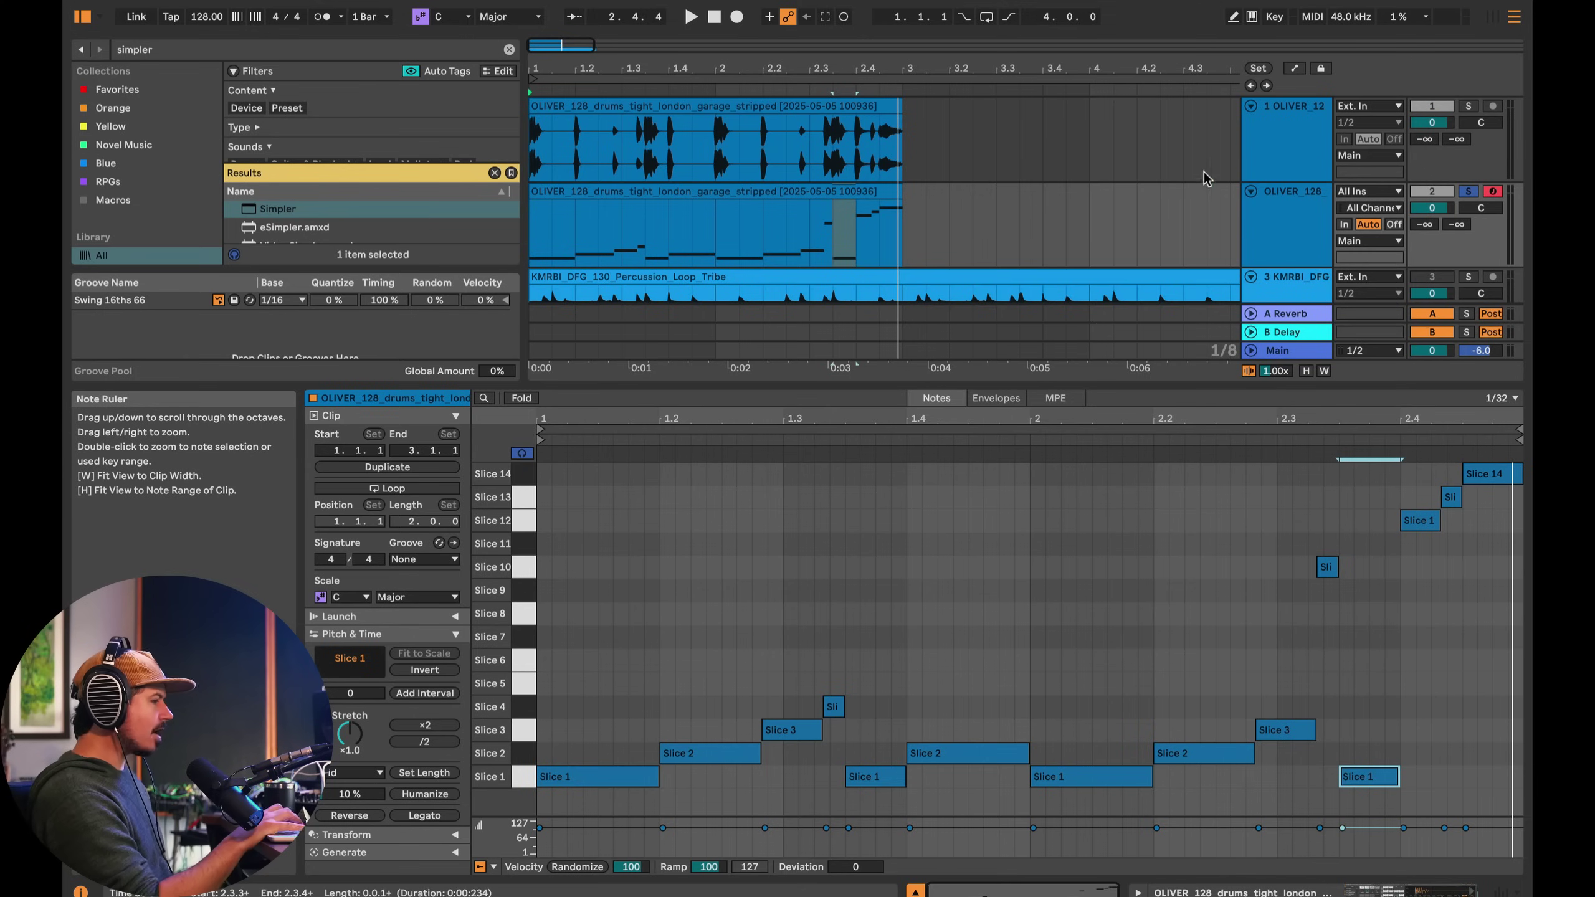
# - Delete the unused pads Slice 5 through Slice 9 from the sliced track's Drum Rack and play the clip
pyautogui.click(1295, 203)
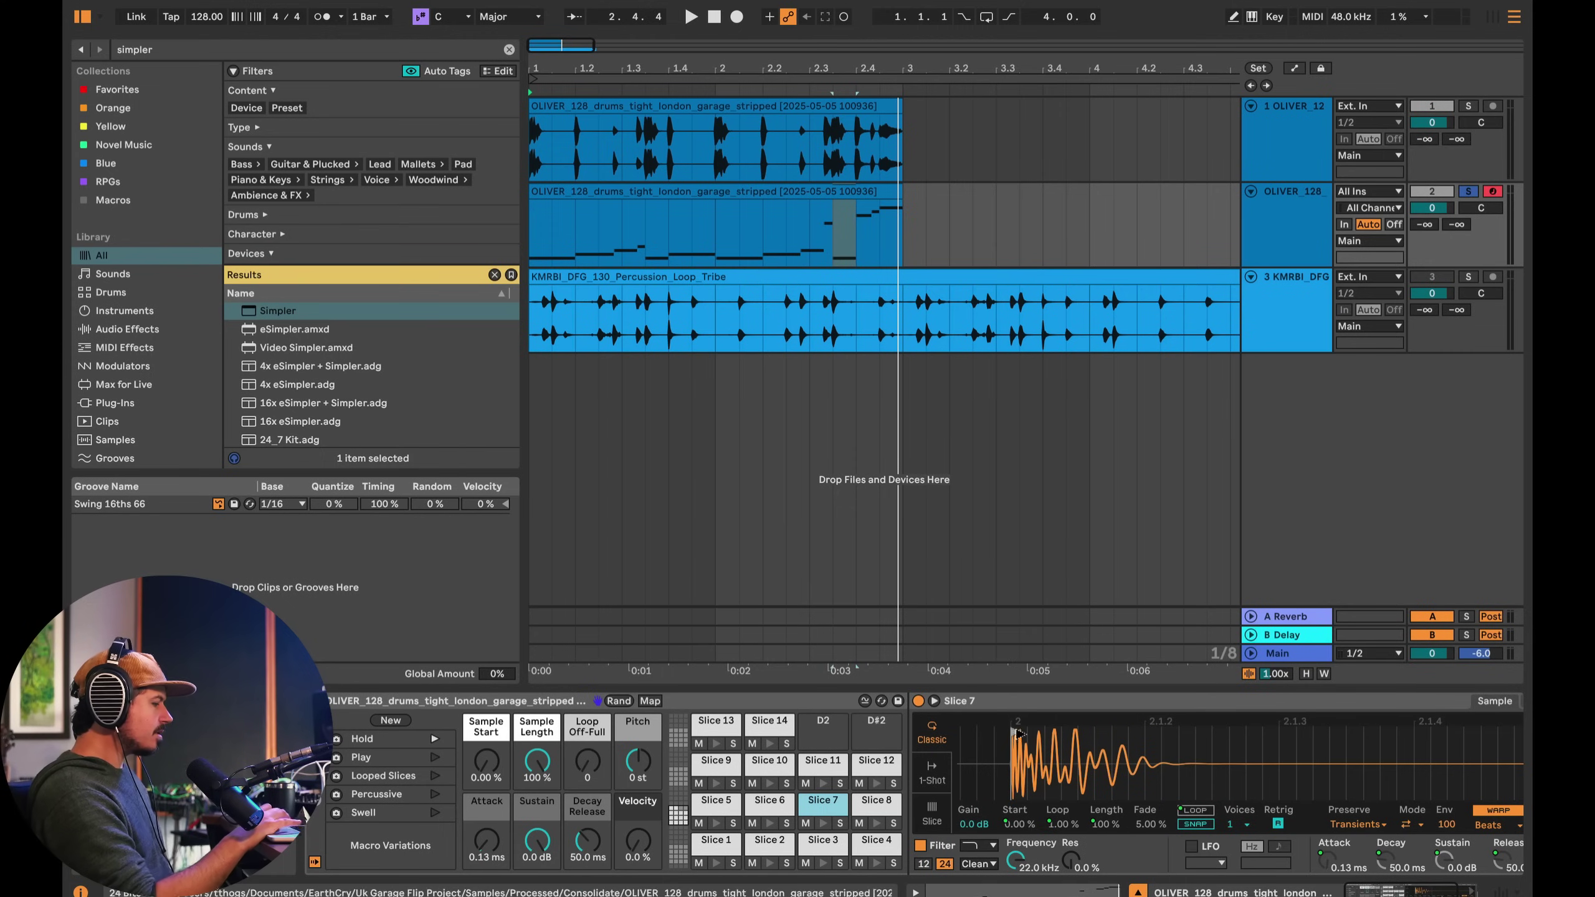
pyautogui.click(717, 807)
pyautogui.press('Delete')
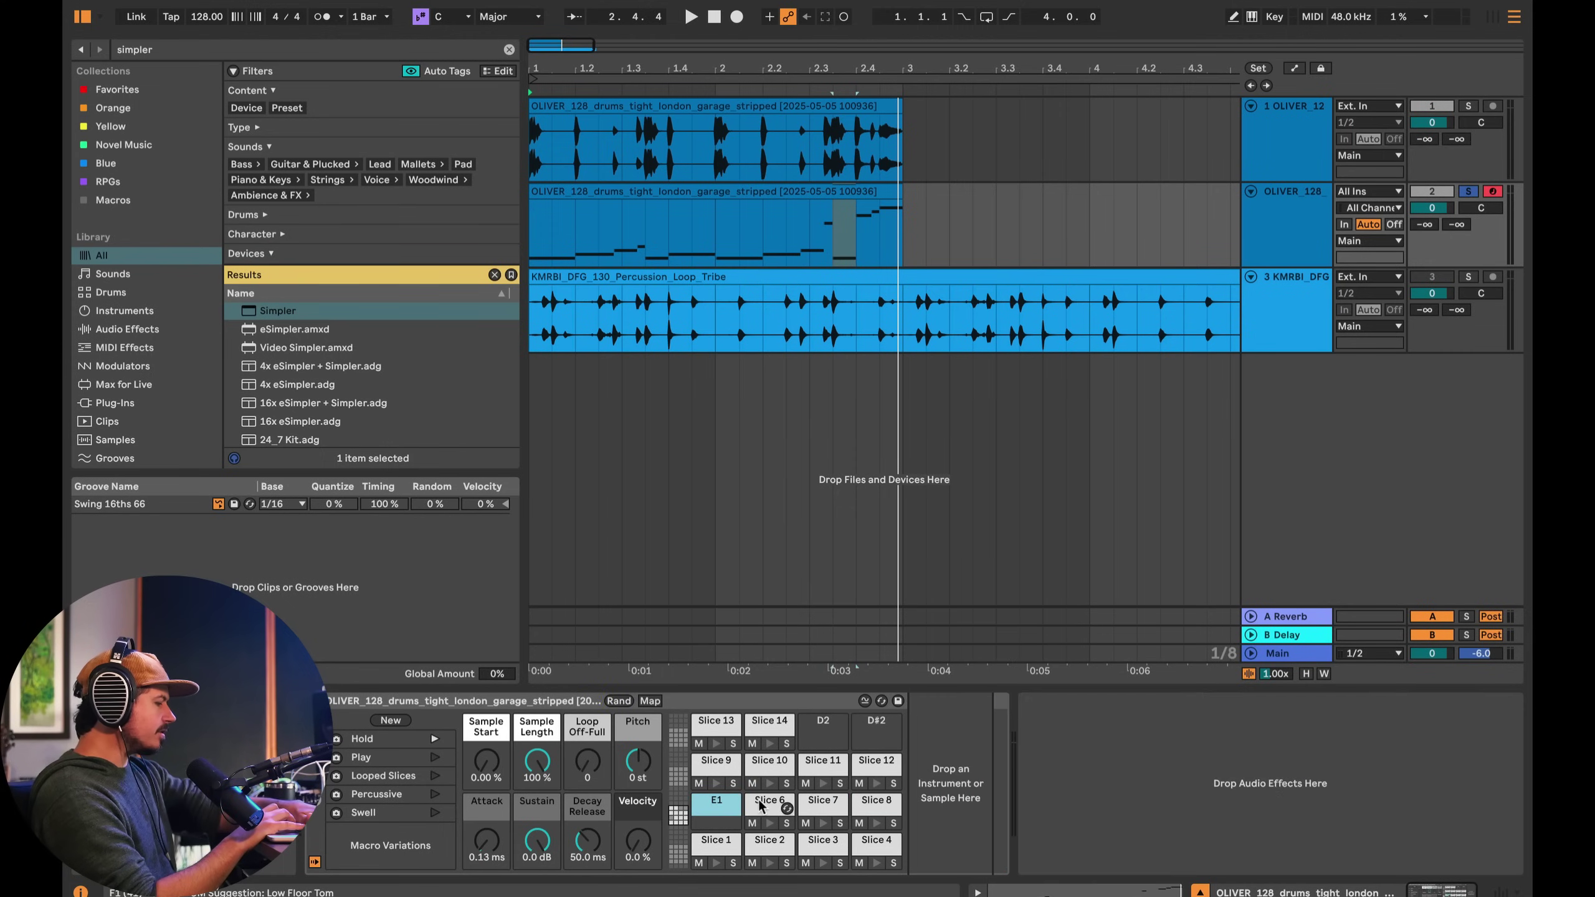
pyautogui.click(770, 808)
pyautogui.press('Delete')
pyautogui.click(813, 805)
pyautogui.press('Delete')
pyautogui.click(876, 805)
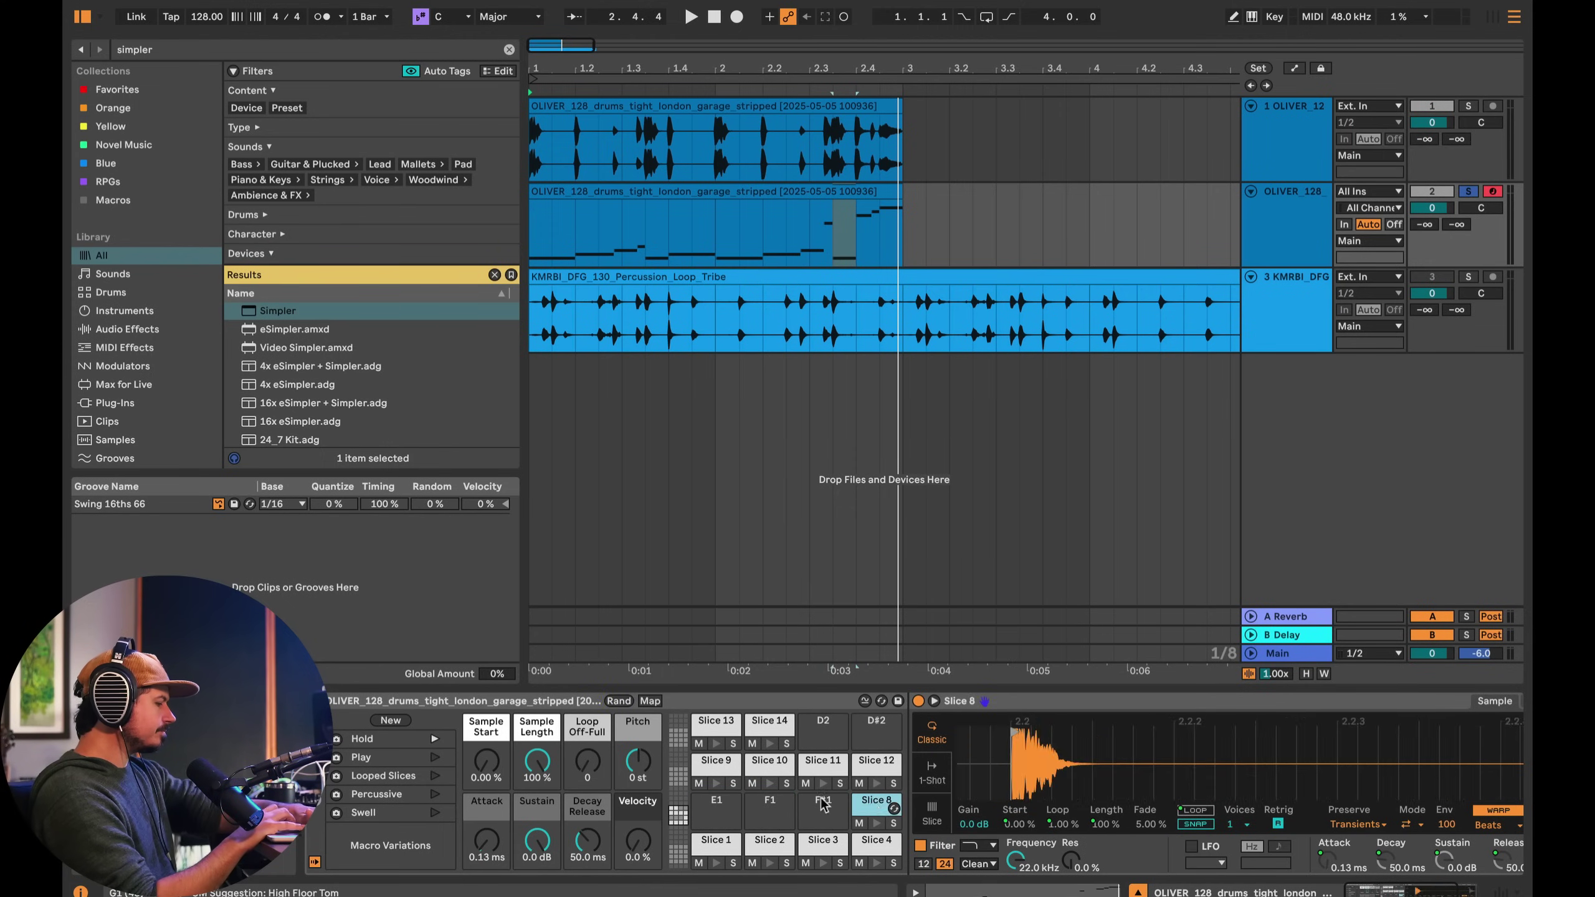
pyautogui.press('Delete')
pyautogui.click(716, 763)
pyautogui.press('Delete')
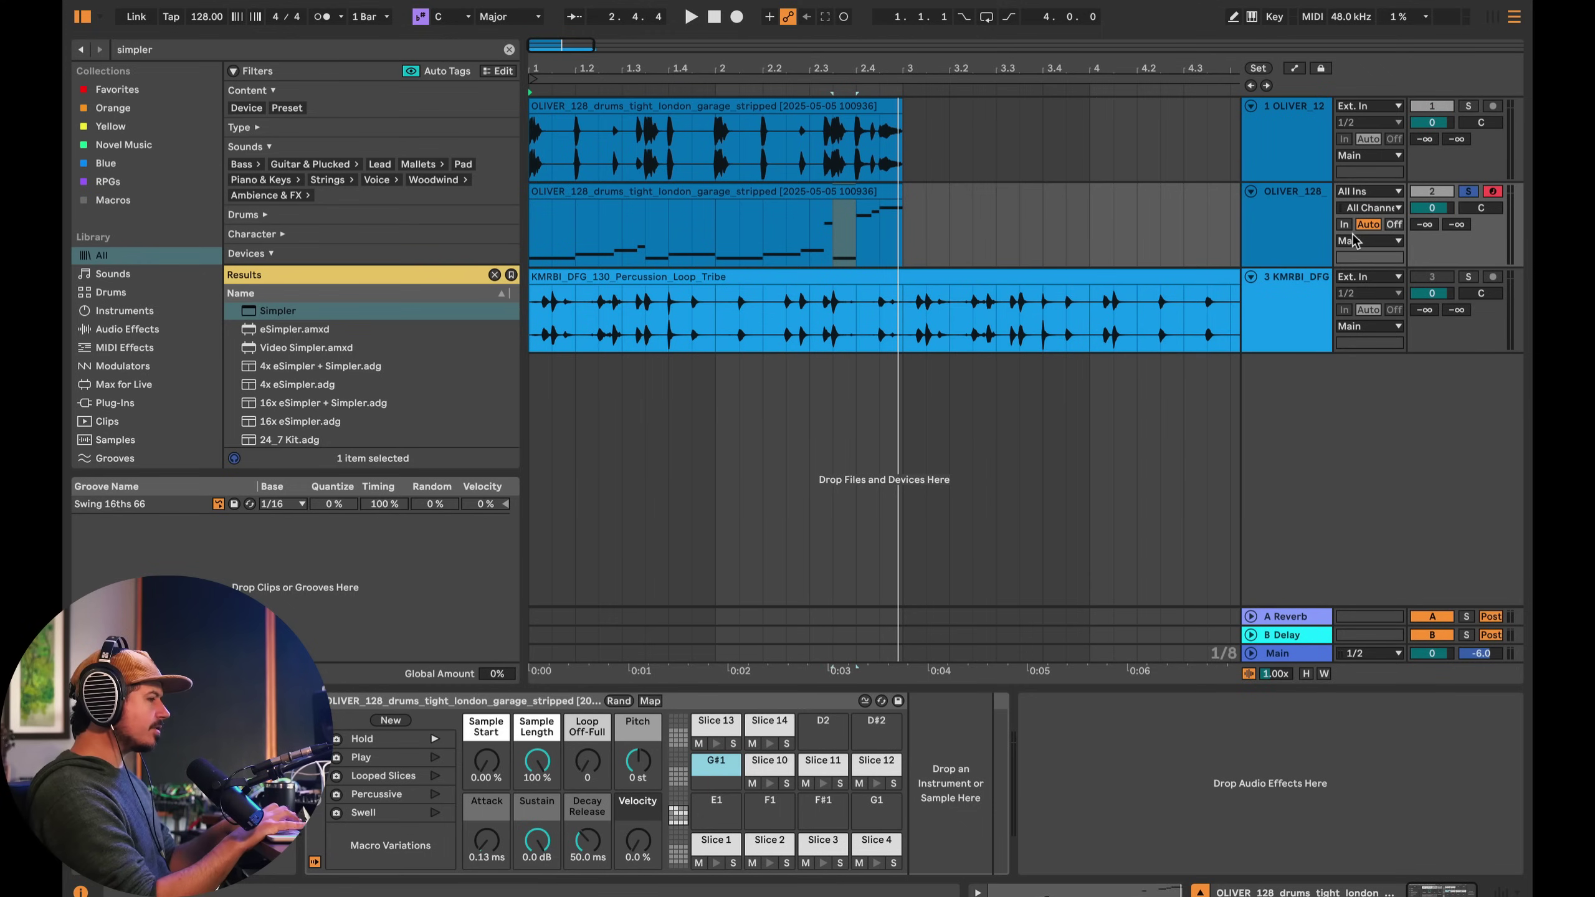
pyautogui.press('space')
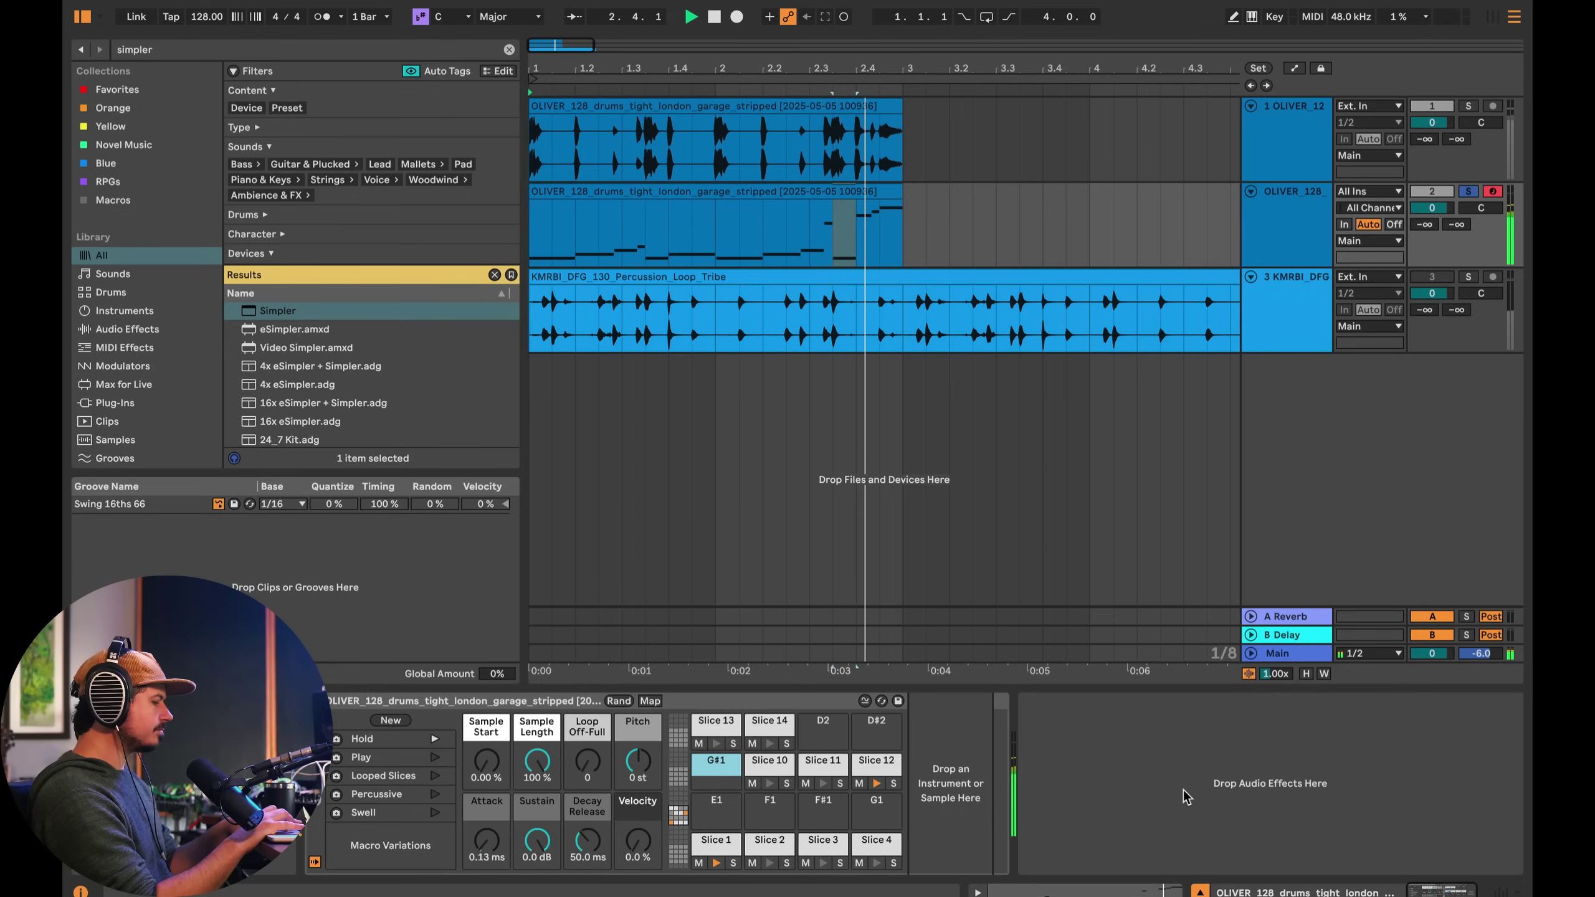
# - Audition the Slice 1 pad and crop its sample to the part that plays
pyautogui.click(710, 852)
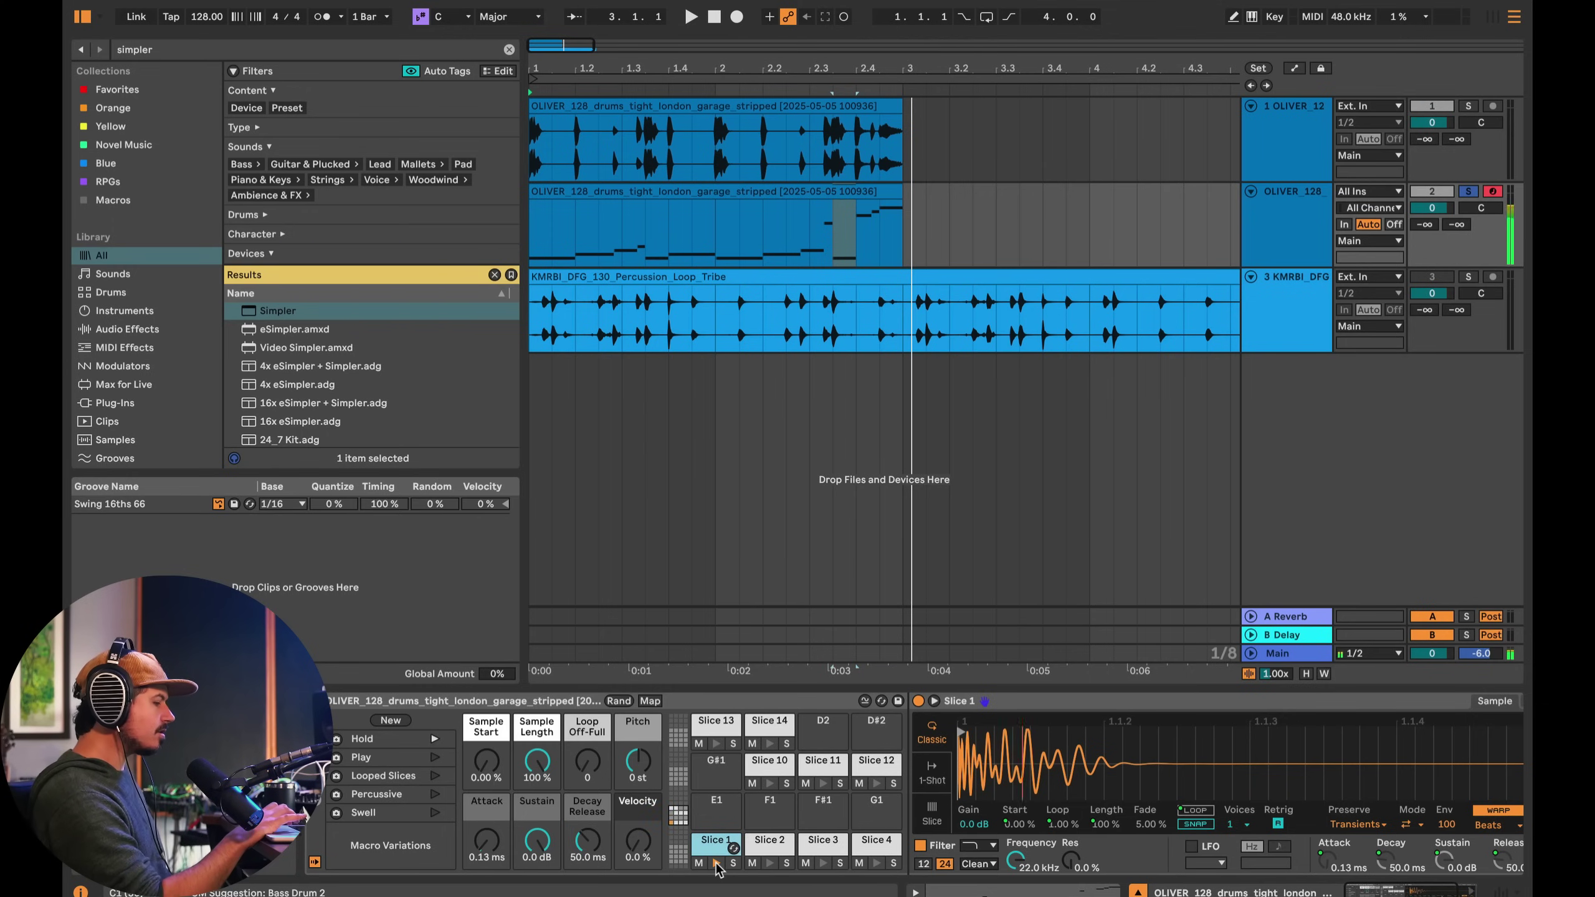
pyautogui.moveTo(1127, 743); pyautogui.dragTo(1127, 697)
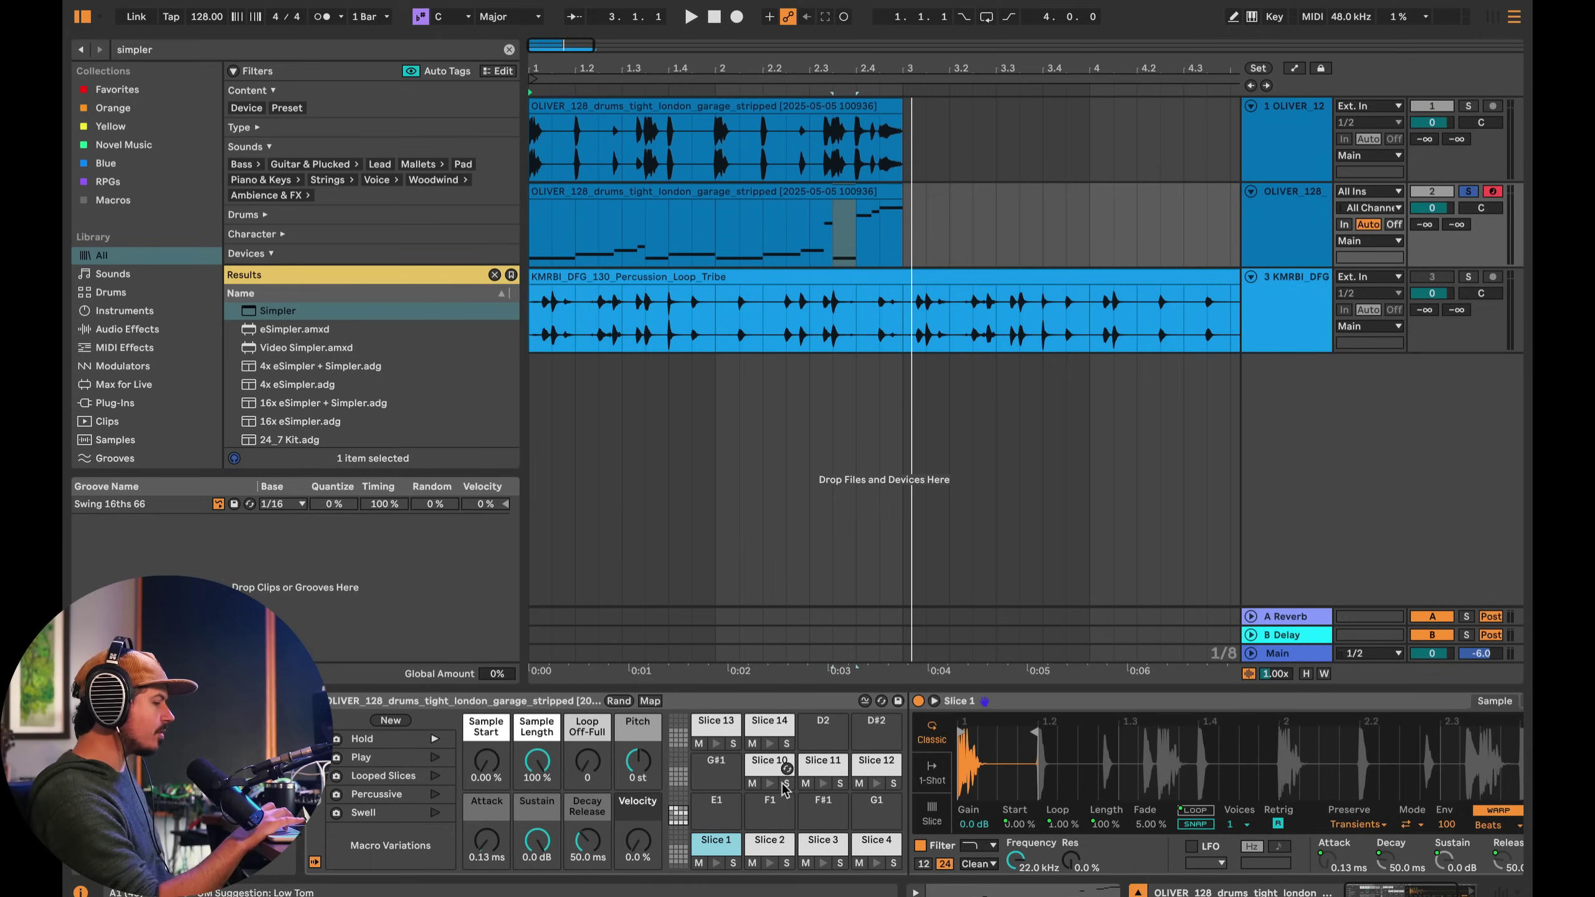
pyautogui.rightClick(983, 762)
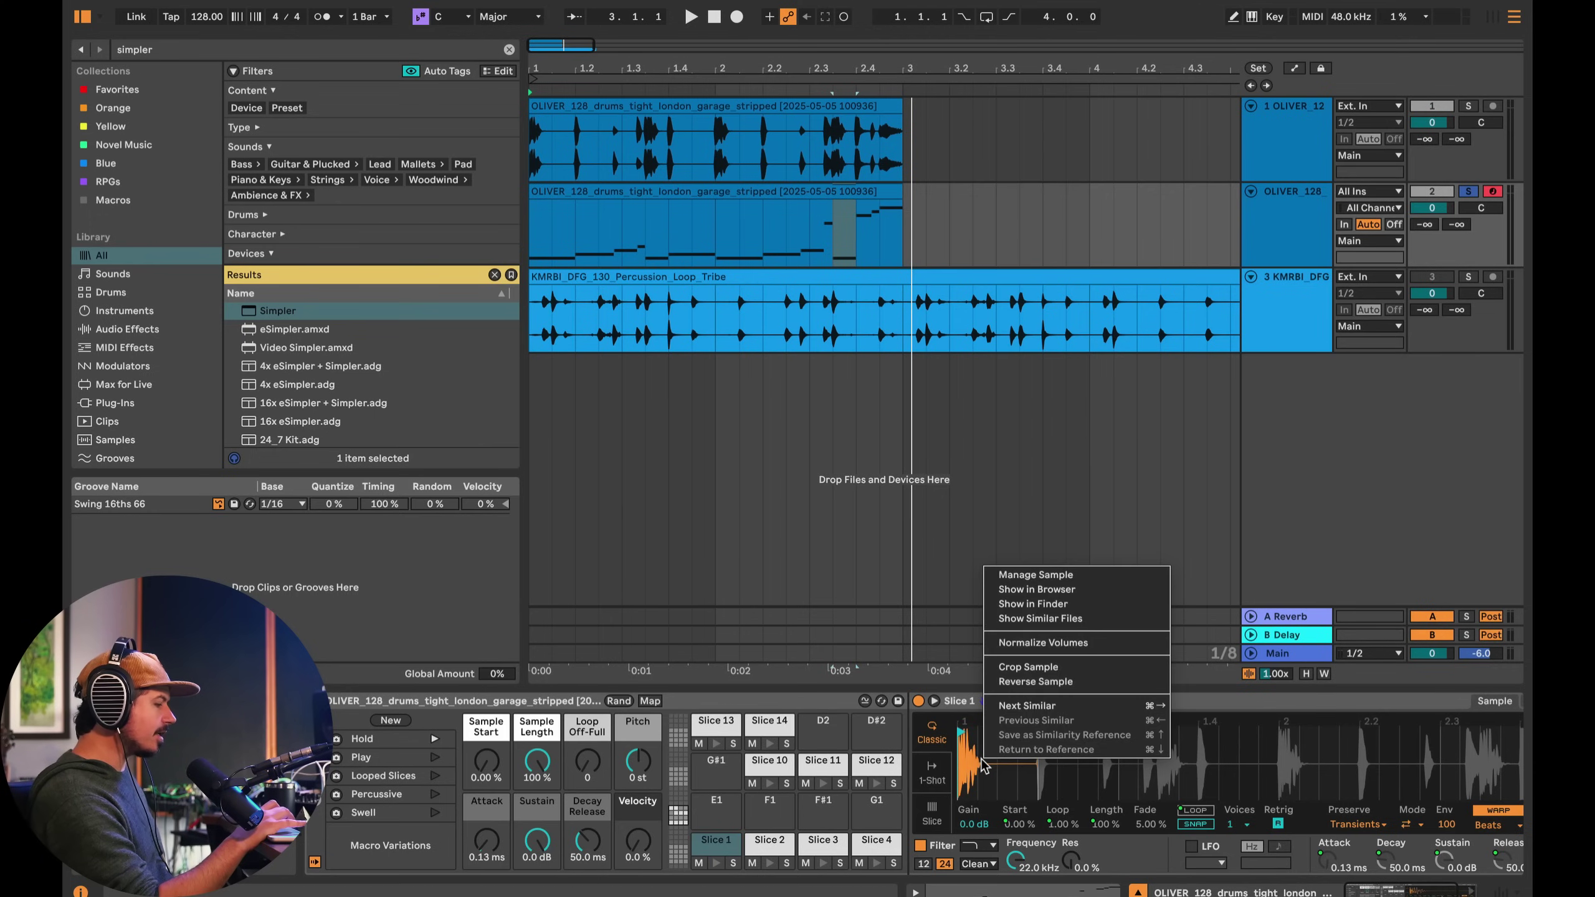
pyautogui.click(1012, 666)
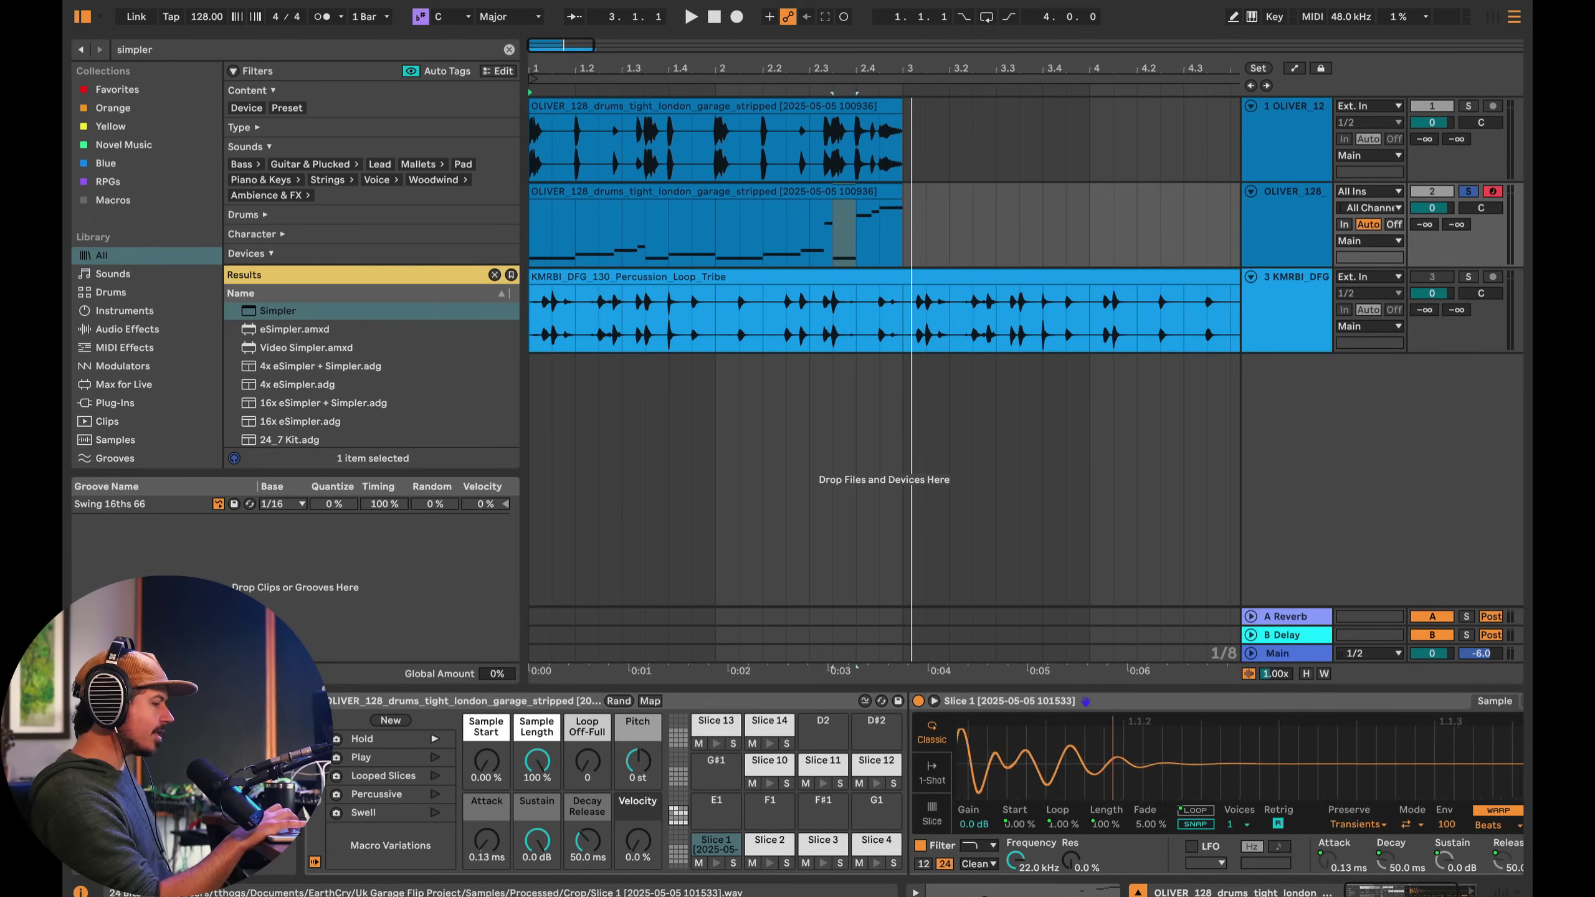
pyautogui.hscroll(3, 1127, 720)
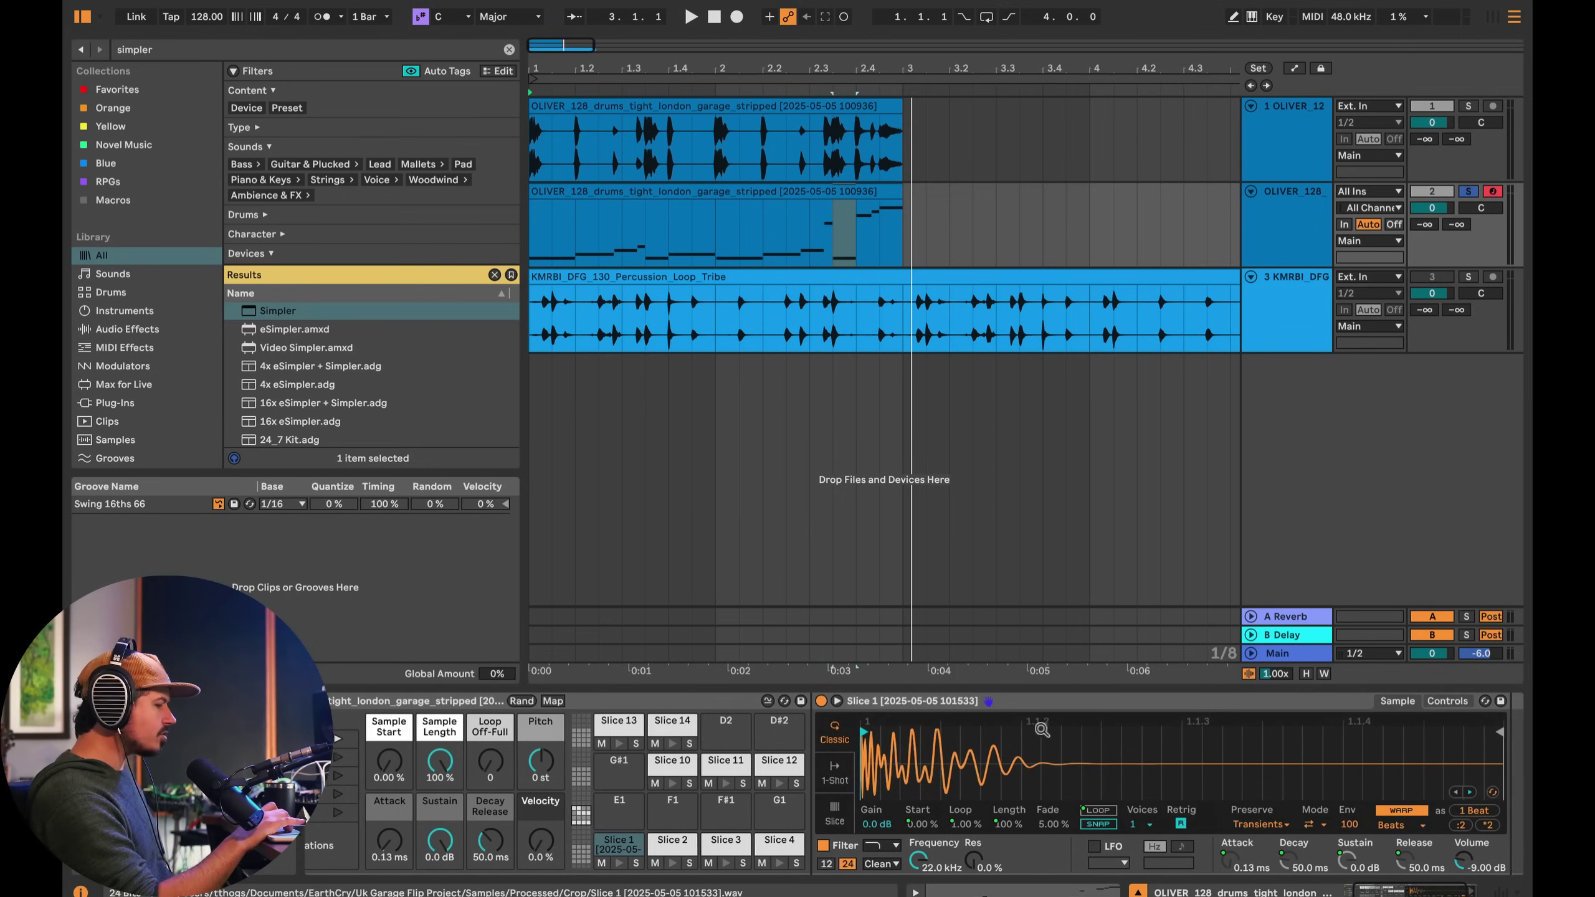
# - Crop the samples on the Slice 2, Slice 3 and Slice 4 pads
pyautogui.click(682, 846)
pyautogui.rightClick(951, 757)
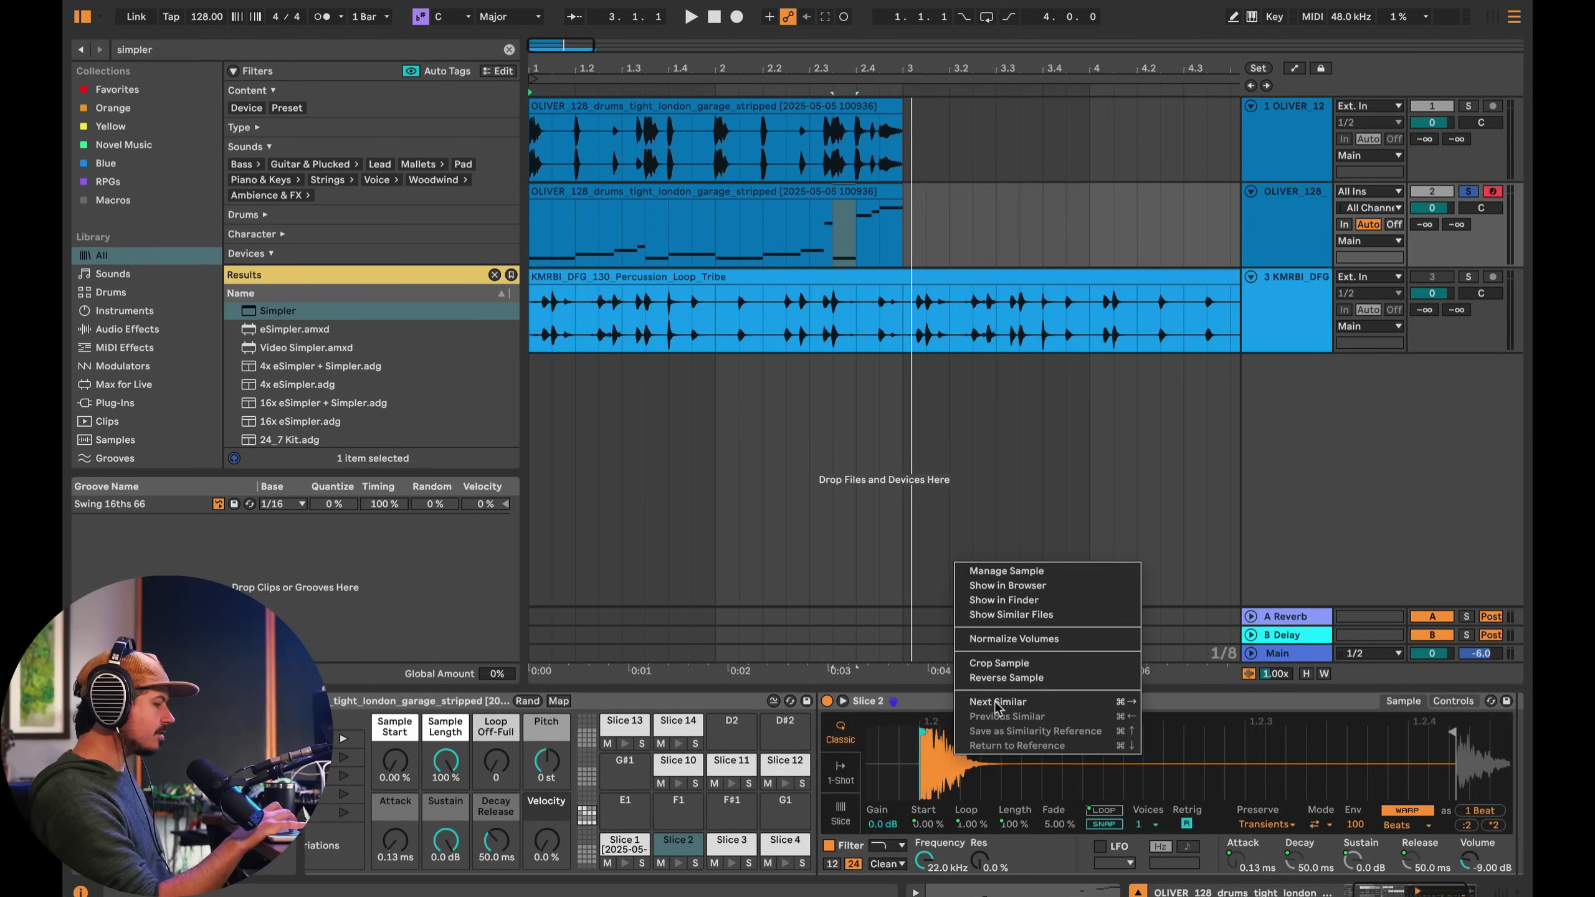
pyautogui.click(1008, 667)
pyautogui.click(741, 844)
pyautogui.rightClick(966, 757)
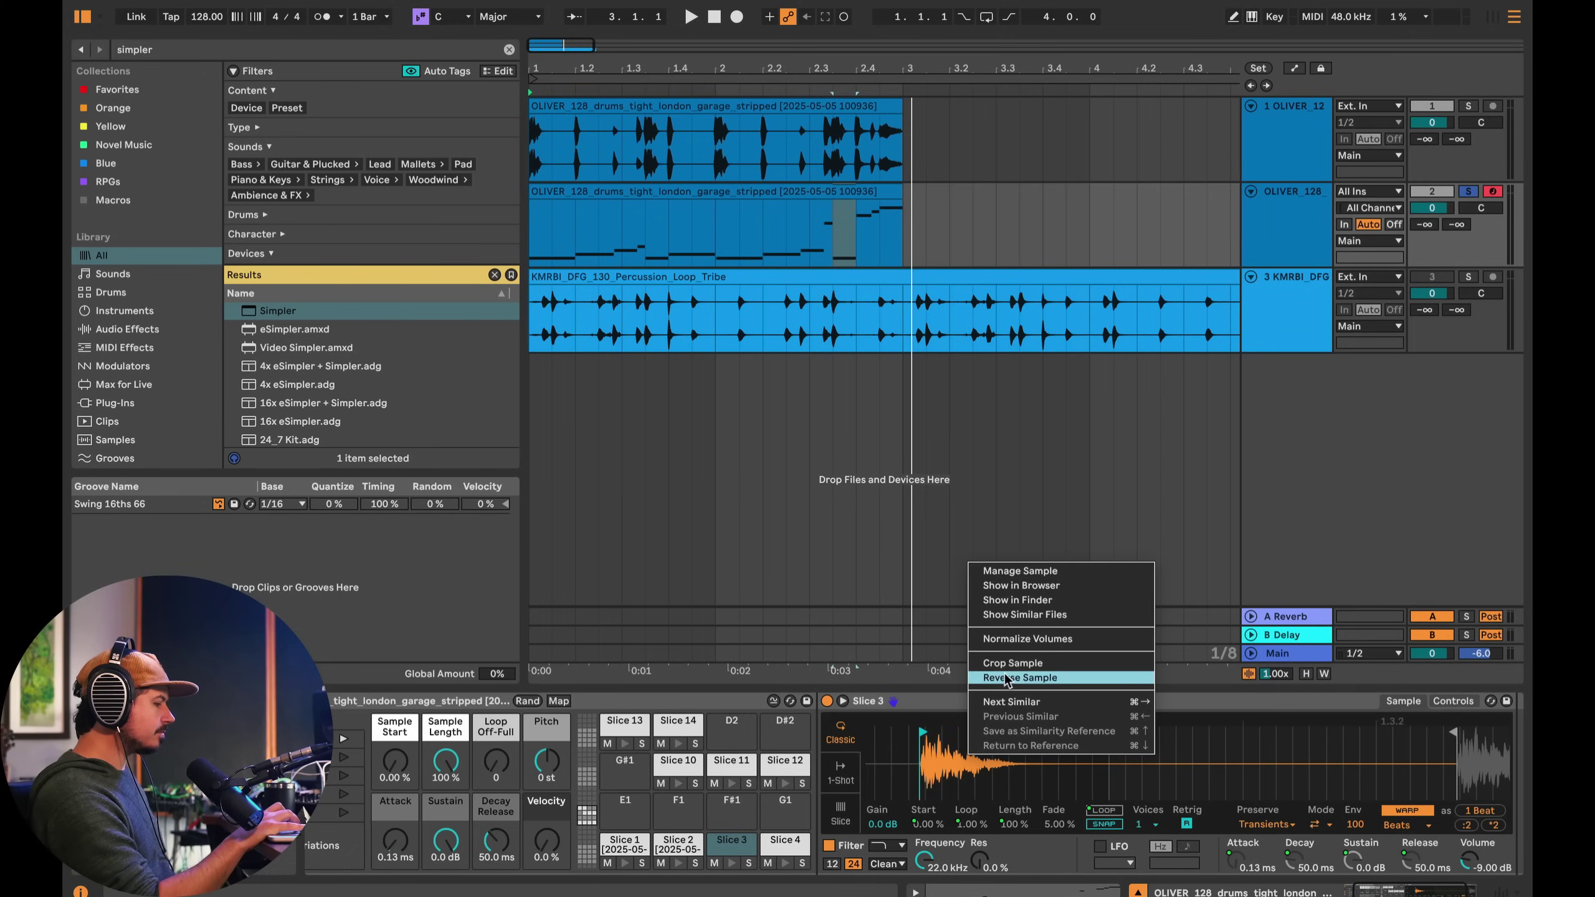
pyautogui.click(1008, 665)
pyautogui.click(781, 842)
pyautogui.rightClick(967, 747)
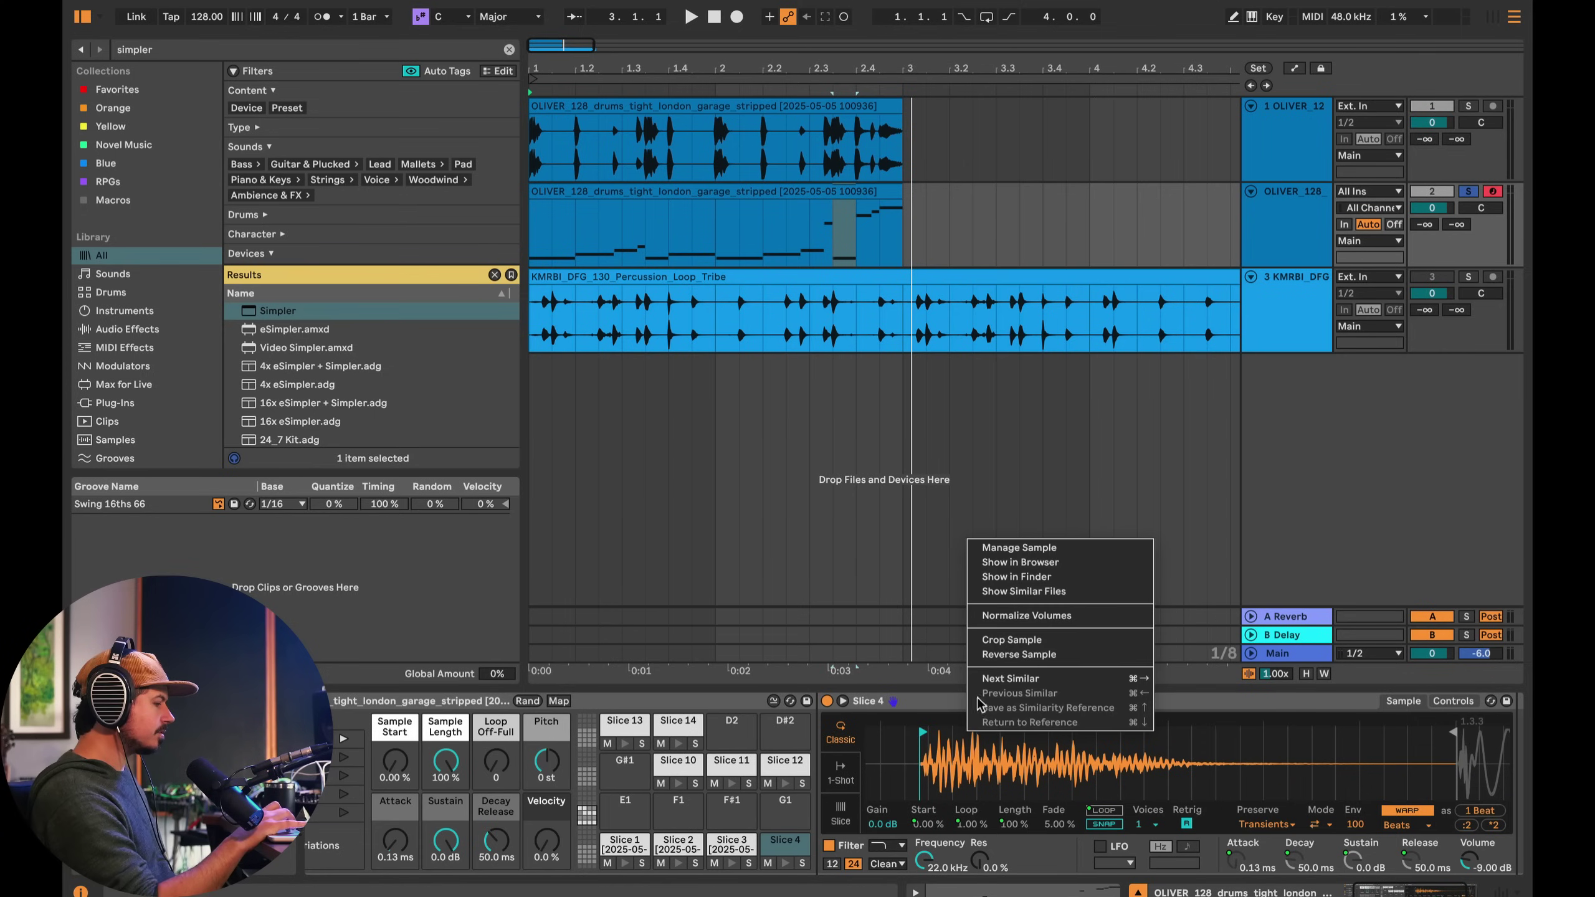
pyautogui.click(1004, 656)
# - Crop the samples on the Slice 10, Slice 11 and Slice 12 pads
pyautogui.click(679, 763)
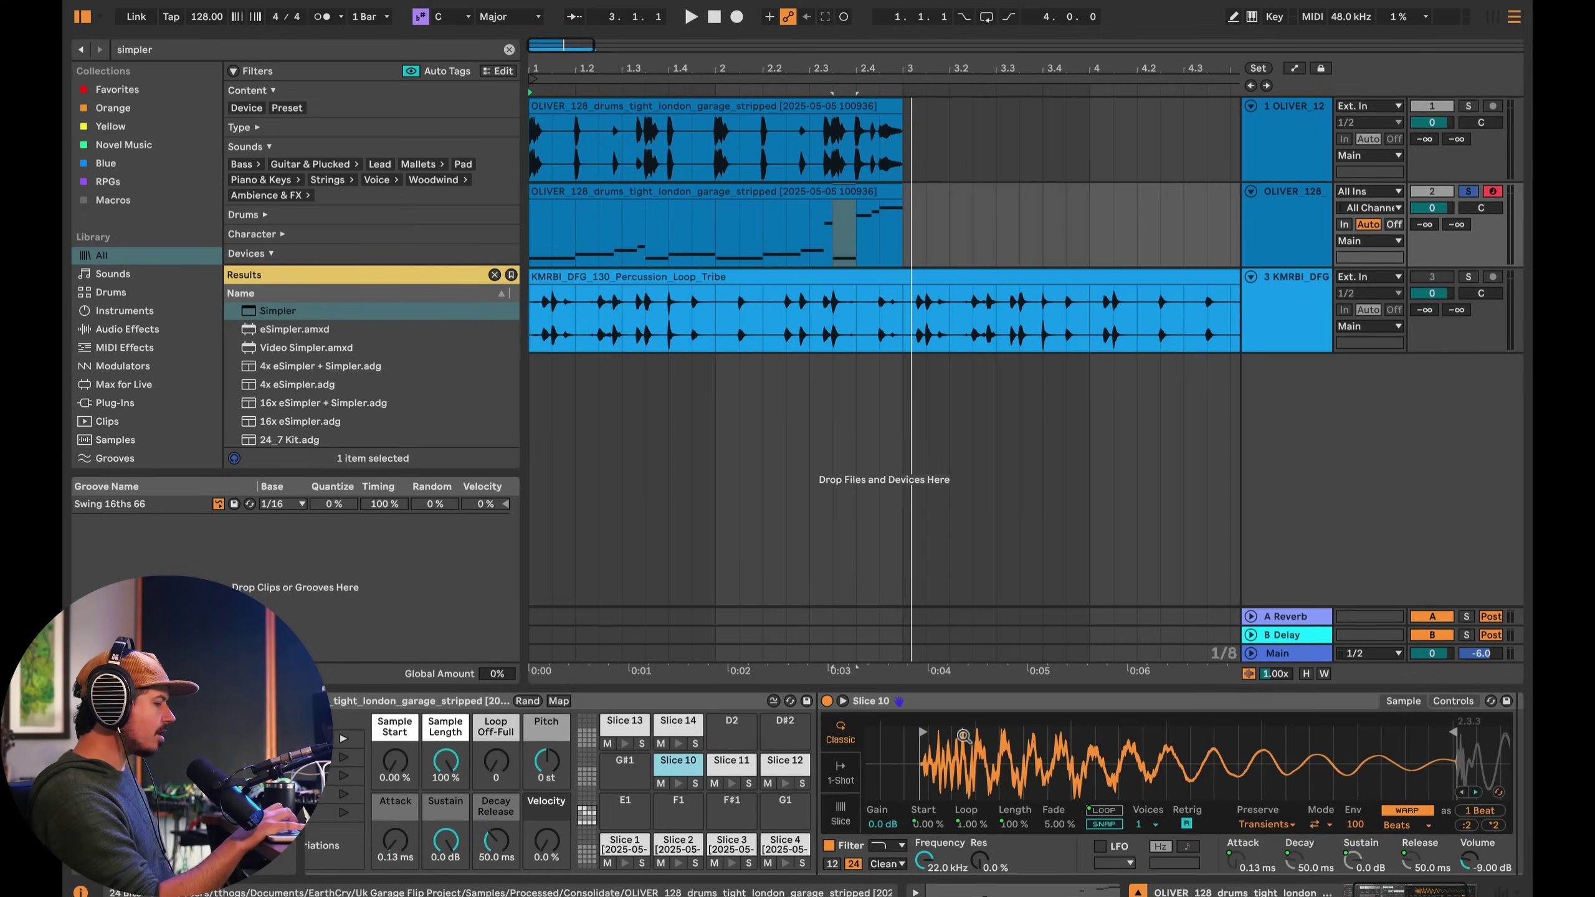
pyautogui.rightClick(966, 744)
pyautogui.click(1008, 642)
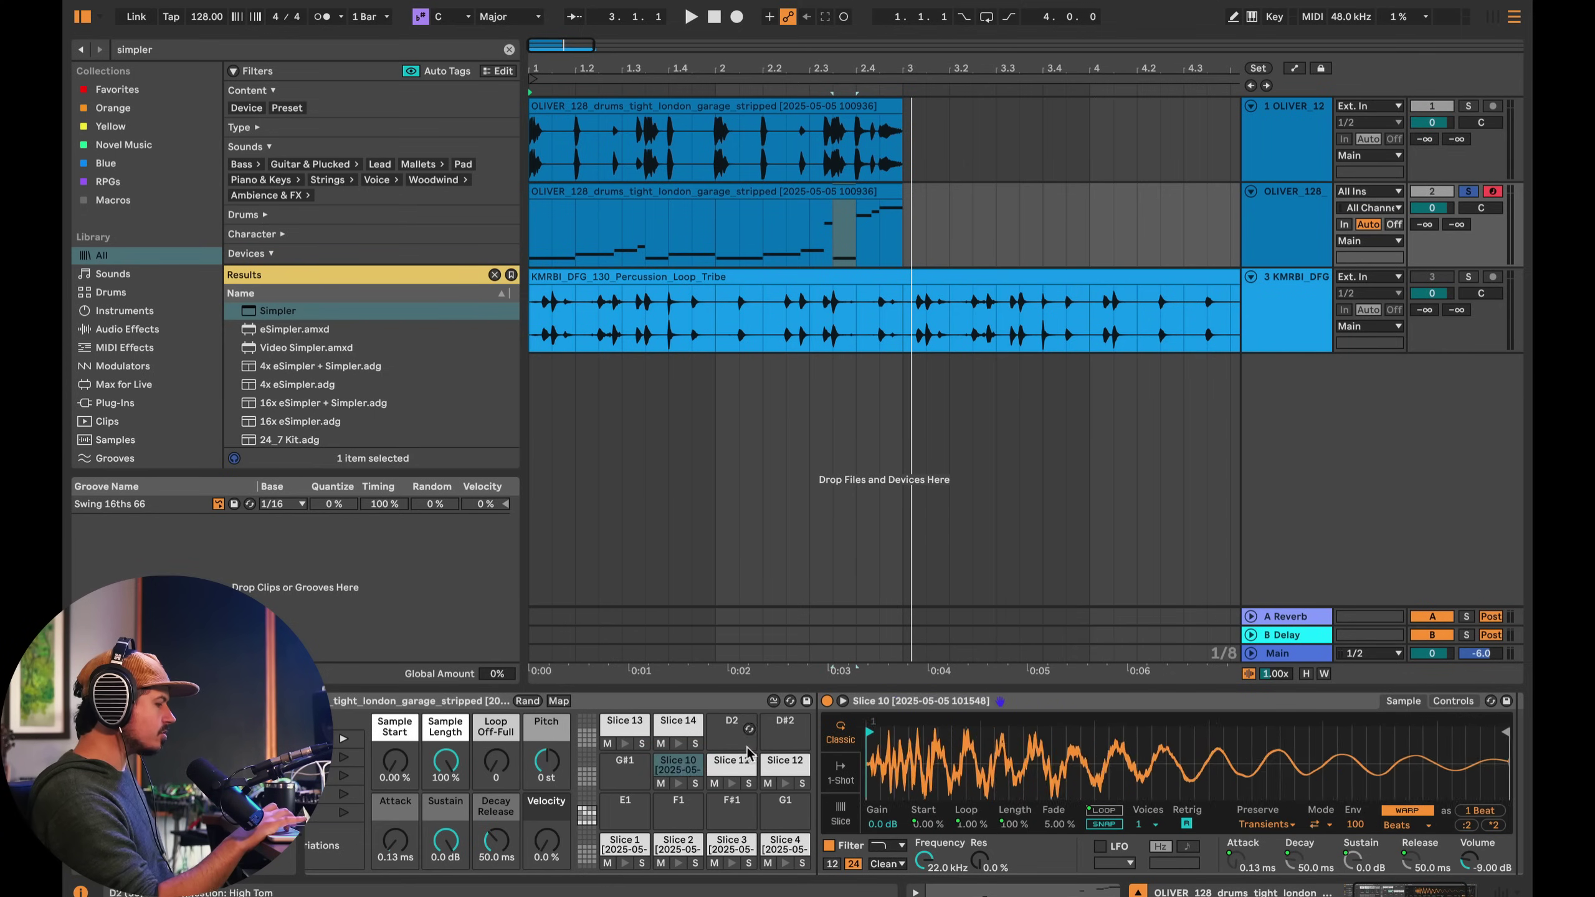
pyautogui.click(732, 763)
pyautogui.rightClick(948, 743)
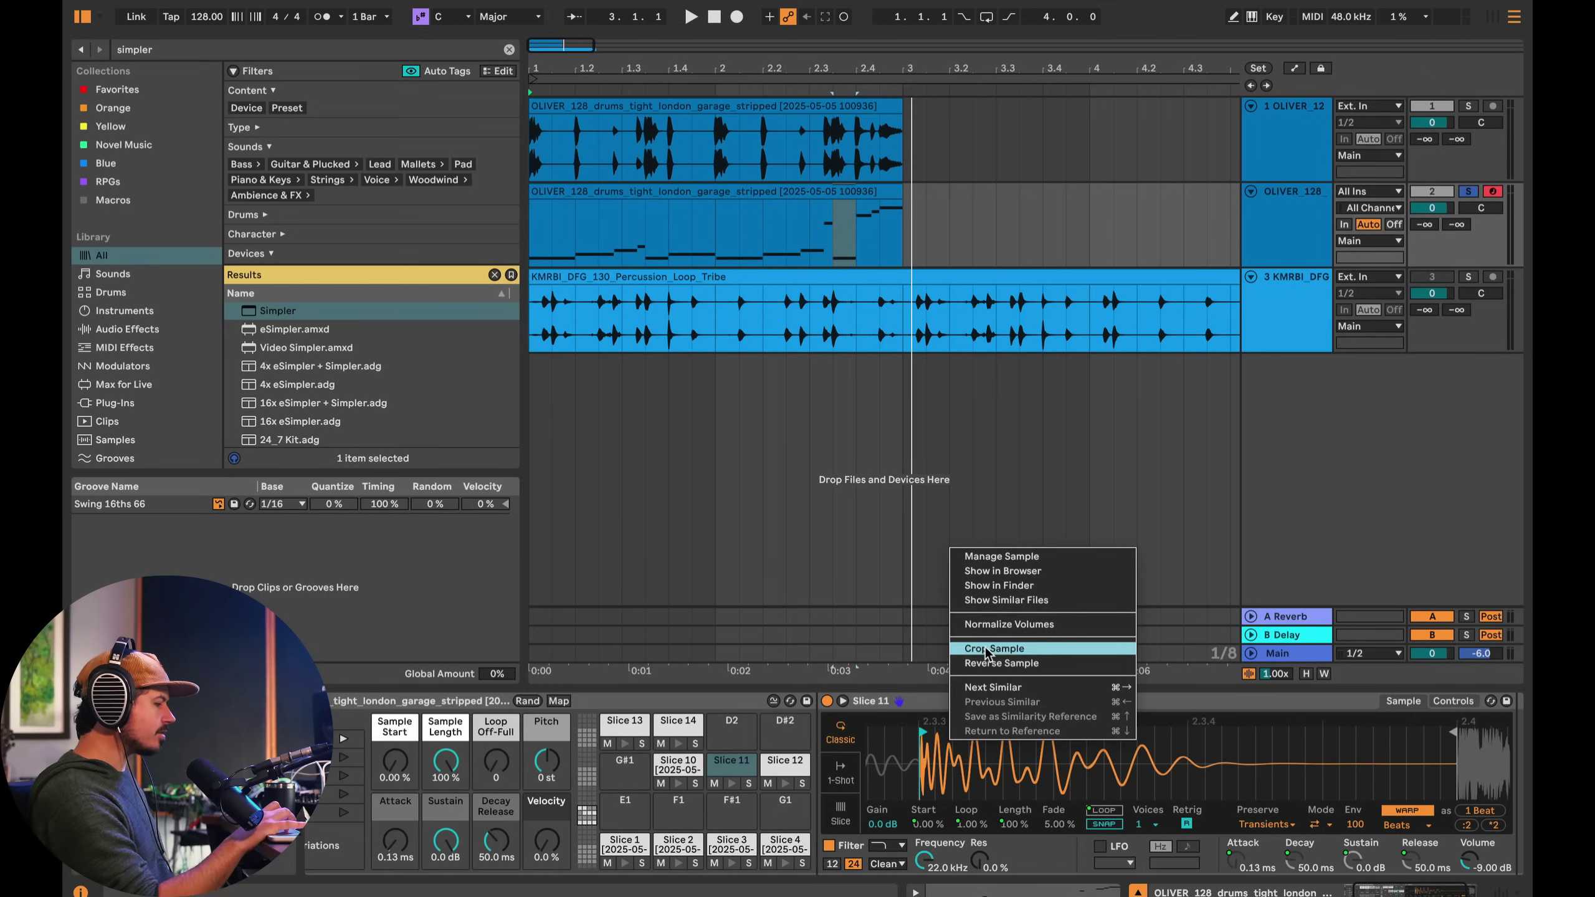
pyautogui.click(1005, 647)
pyautogui.click(774, 763)
pyautogui.rightClick(971, 721)
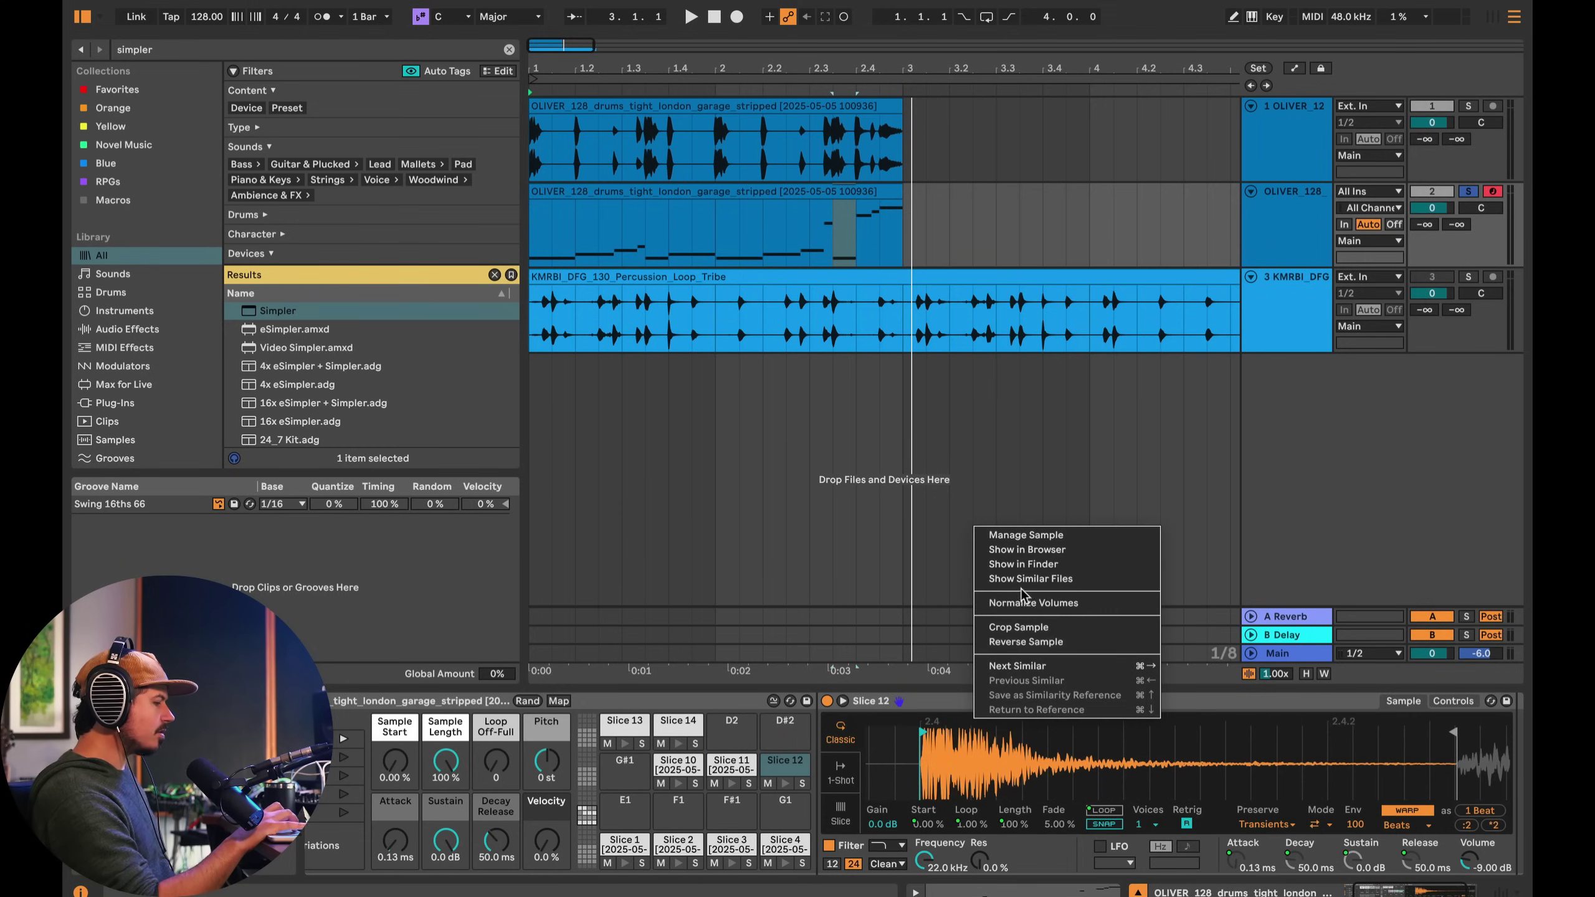
pyautogui.click(1024, 626)
# - Crop the samples on the Slice 13 and Slice 14 pads
pyautogui.click(626, 723)
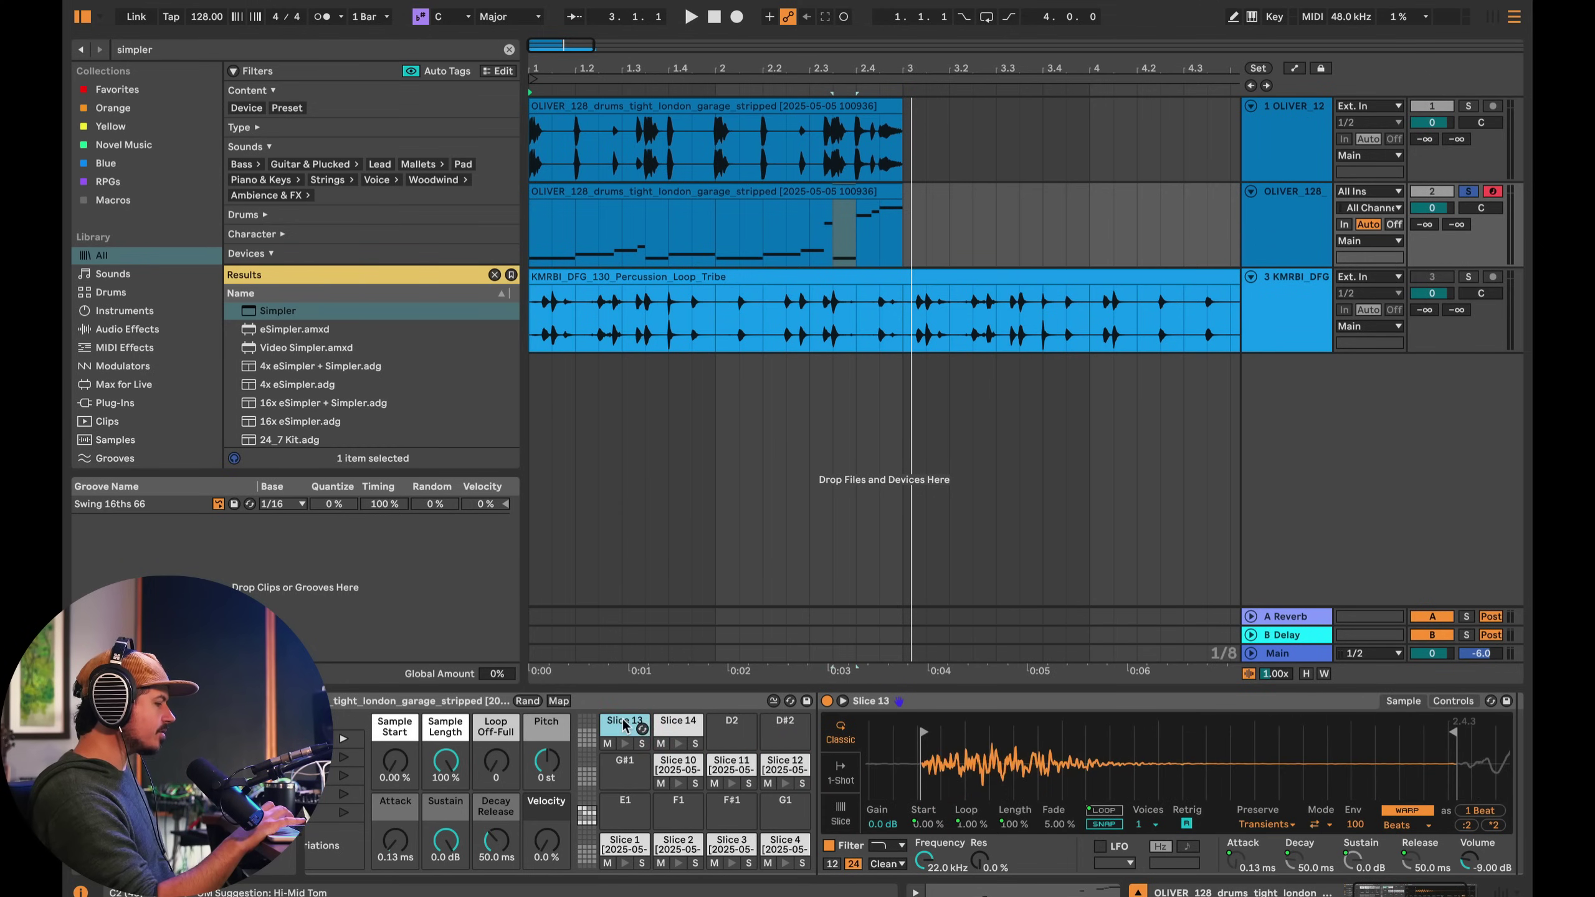
pyautogui.rightClick(965, 744)
pyautogui.click(1005, 646)
pyautogui.click(679, 723)
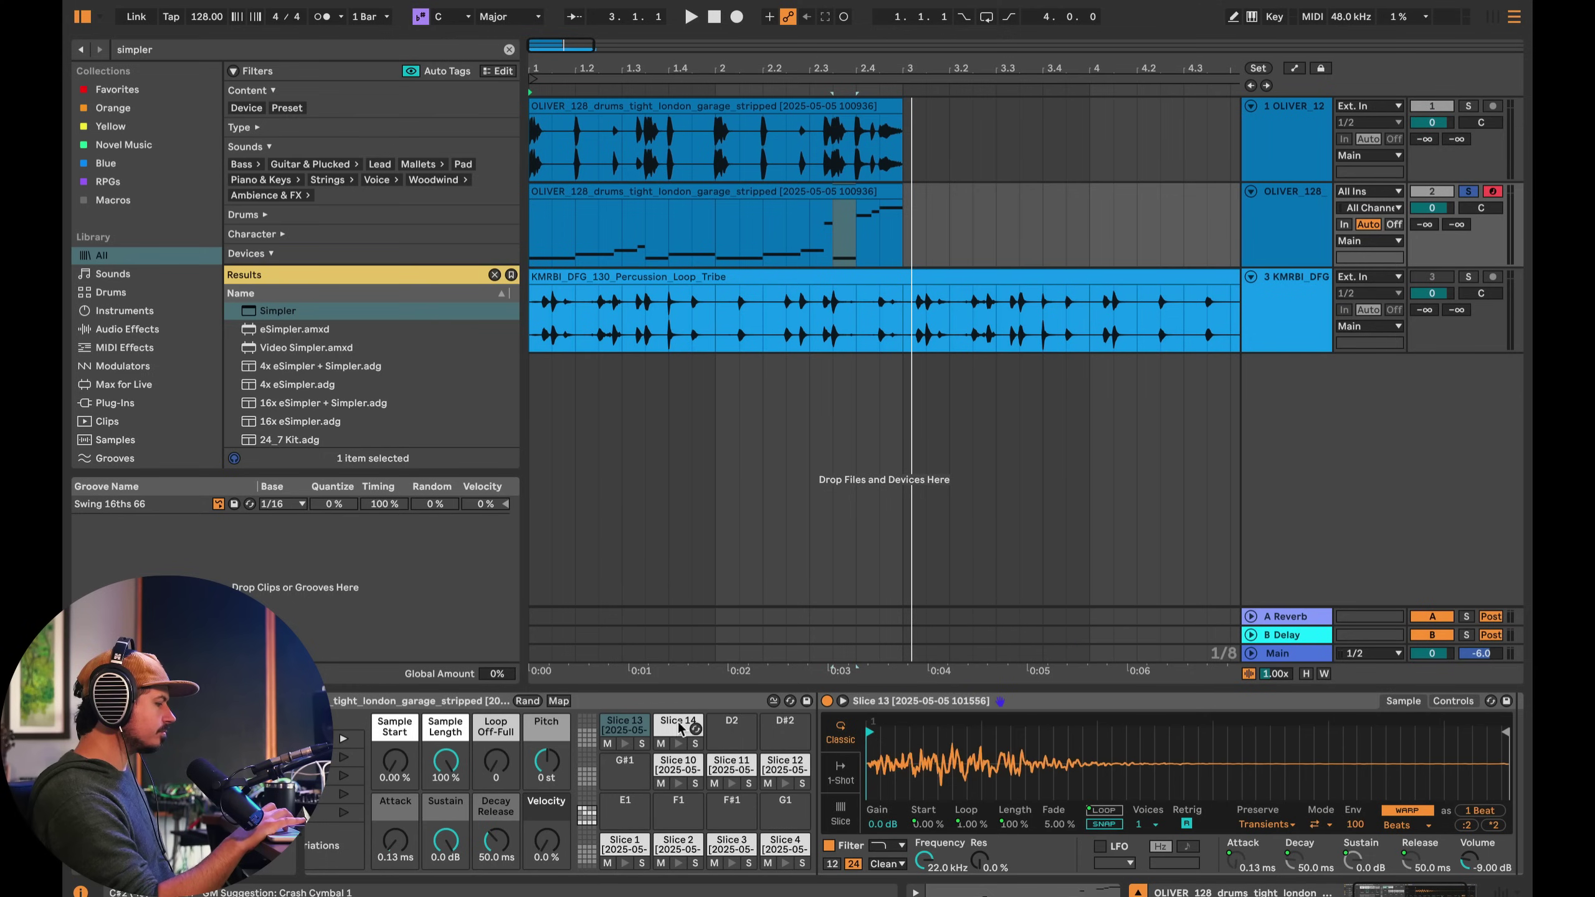
pyautogui.rightClick(1008, 729)
pyautogui.click(1041, 630)
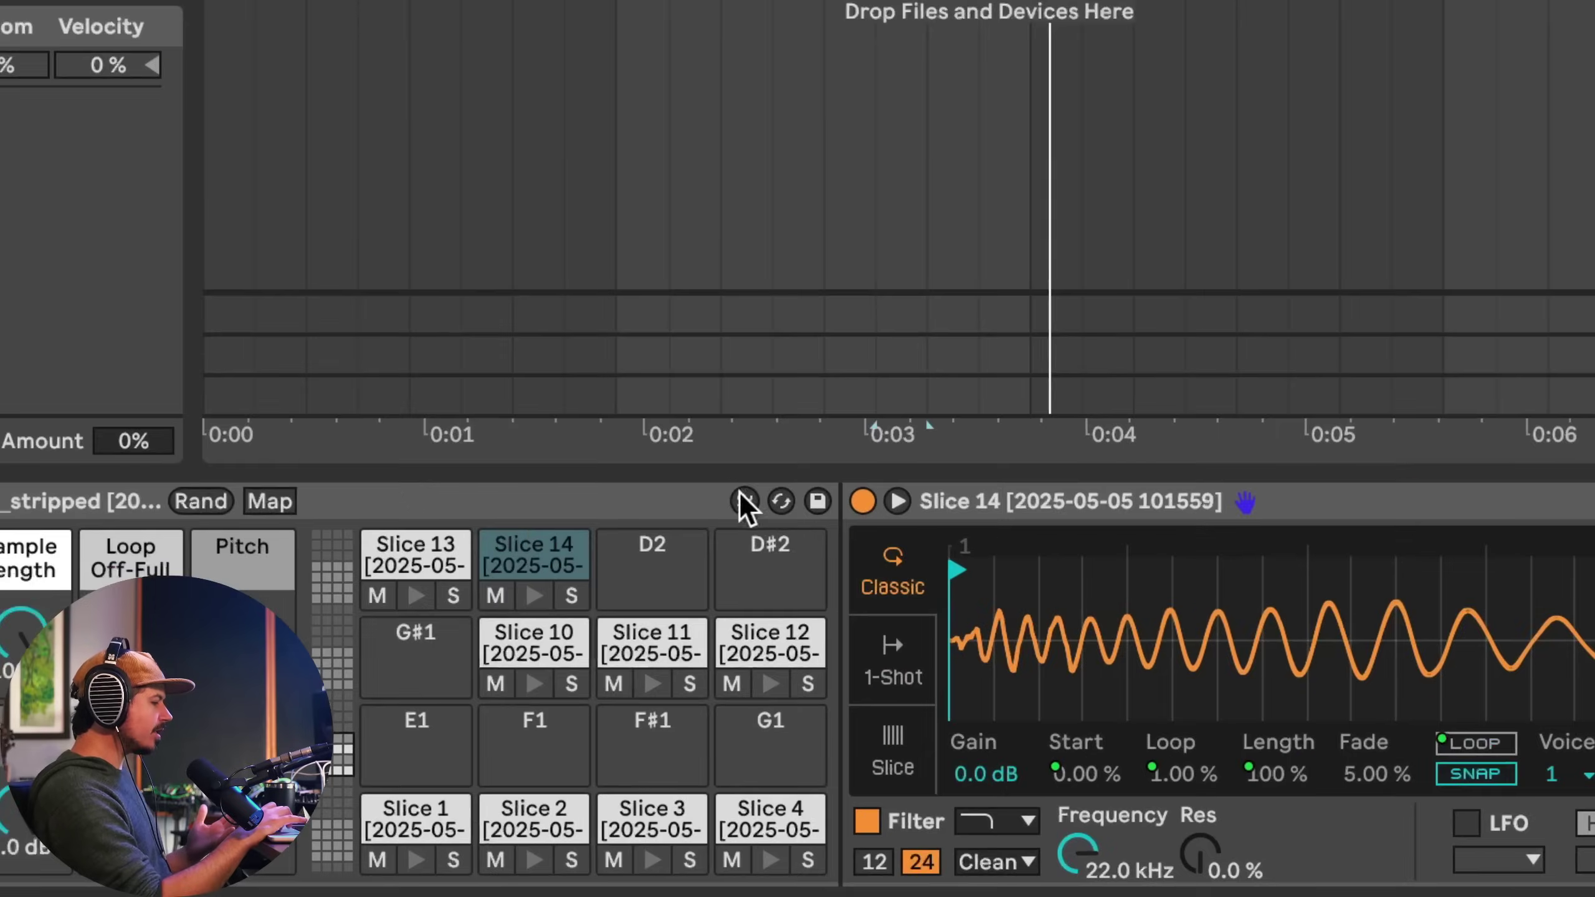
# - Show the similar-sample swap controls on the Drum Rack, and solo the original audio loop track to hear its level
pyautogui.click(745, 501)
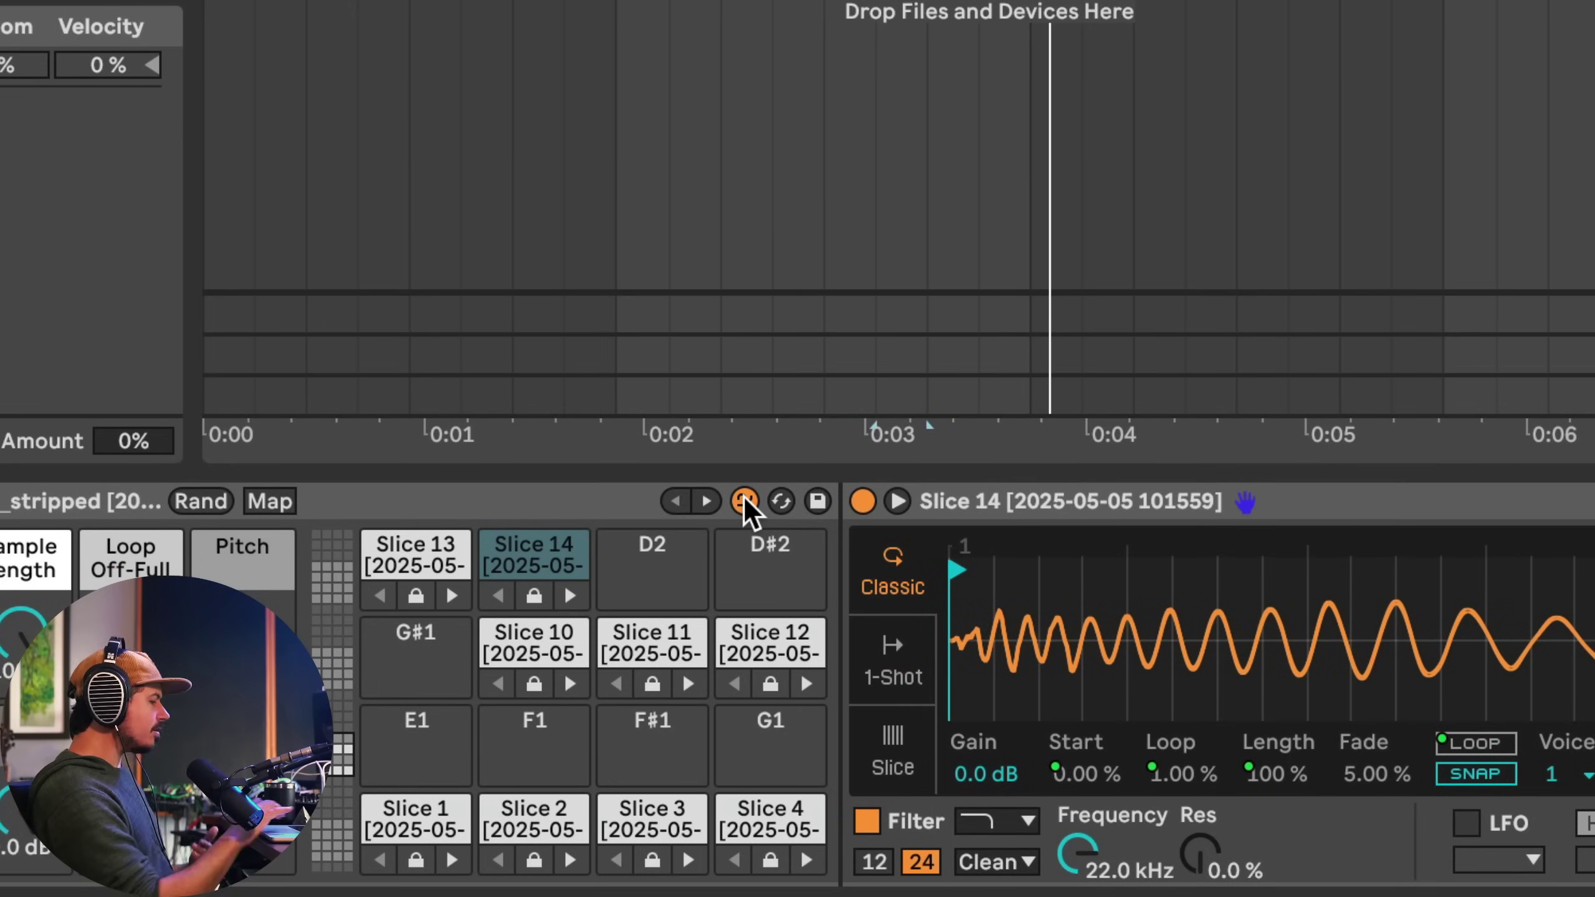
pyautogui.hscroll(-5, 571, 579)
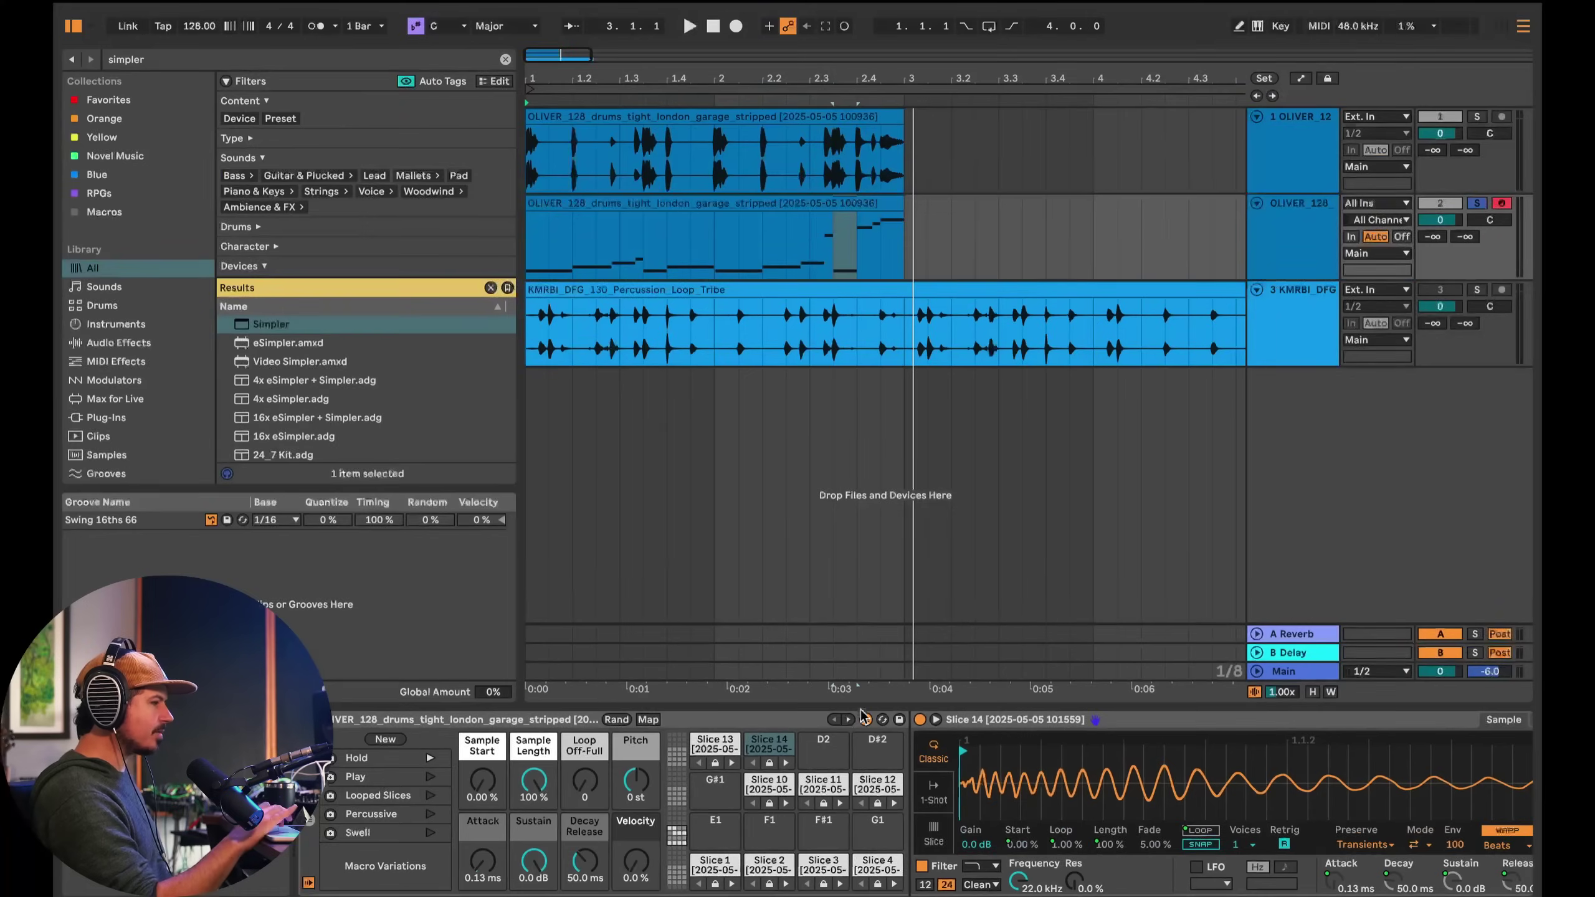
pyautogui.click(1478, 117)
pyautogui.press('space')
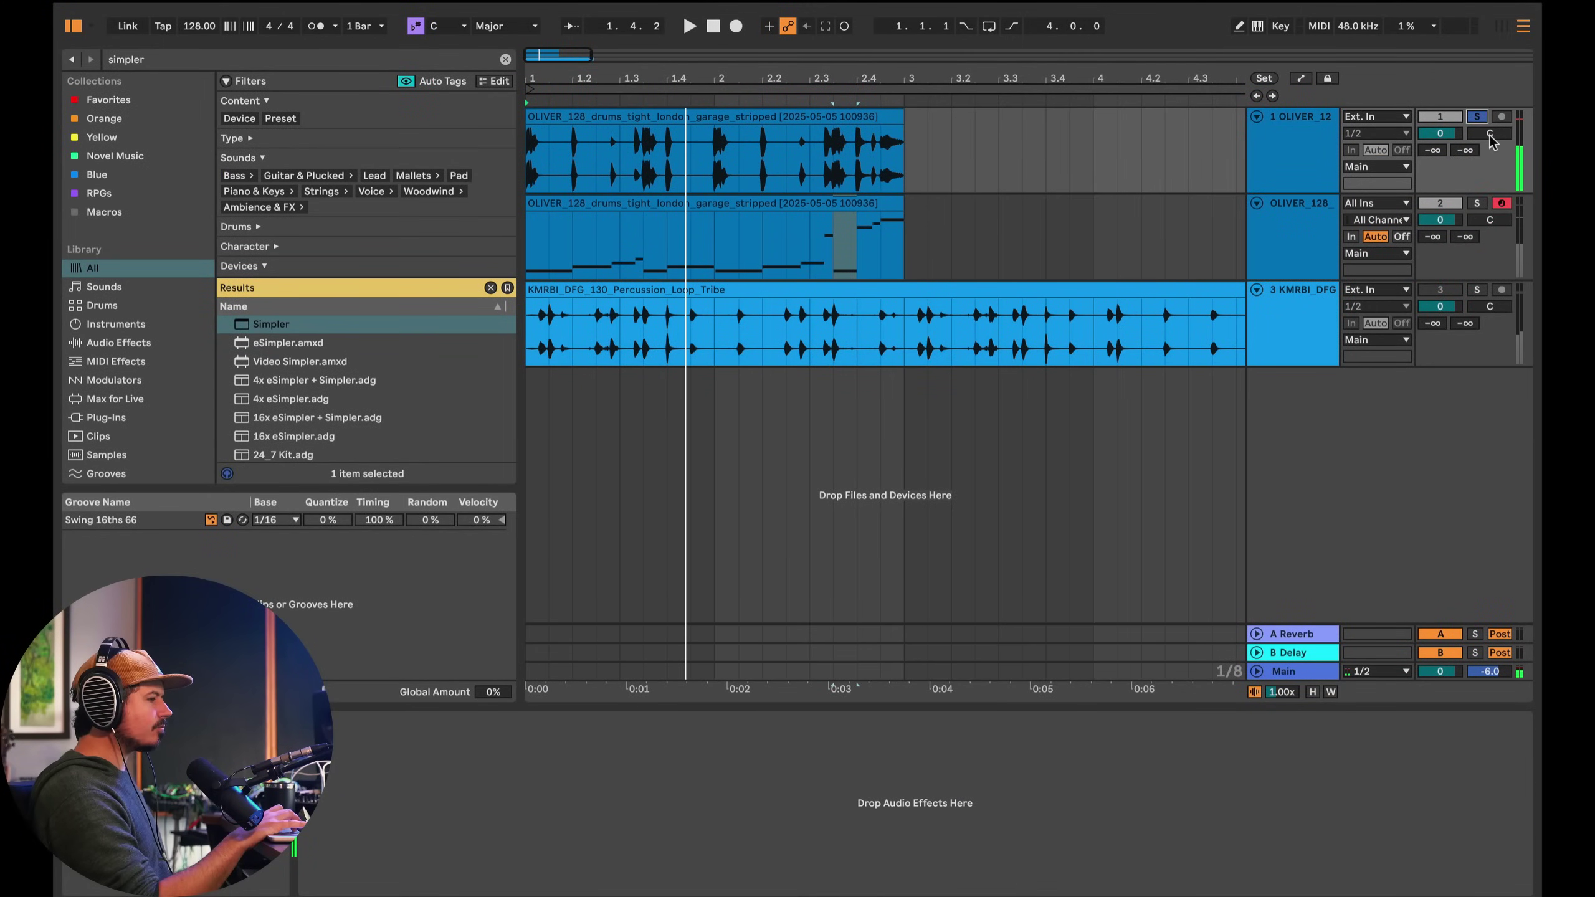
# - Add a Utility device after the sliced track's Drum Rack and set its gain to 7.22 dB
pyautogui.click(1290, 215)
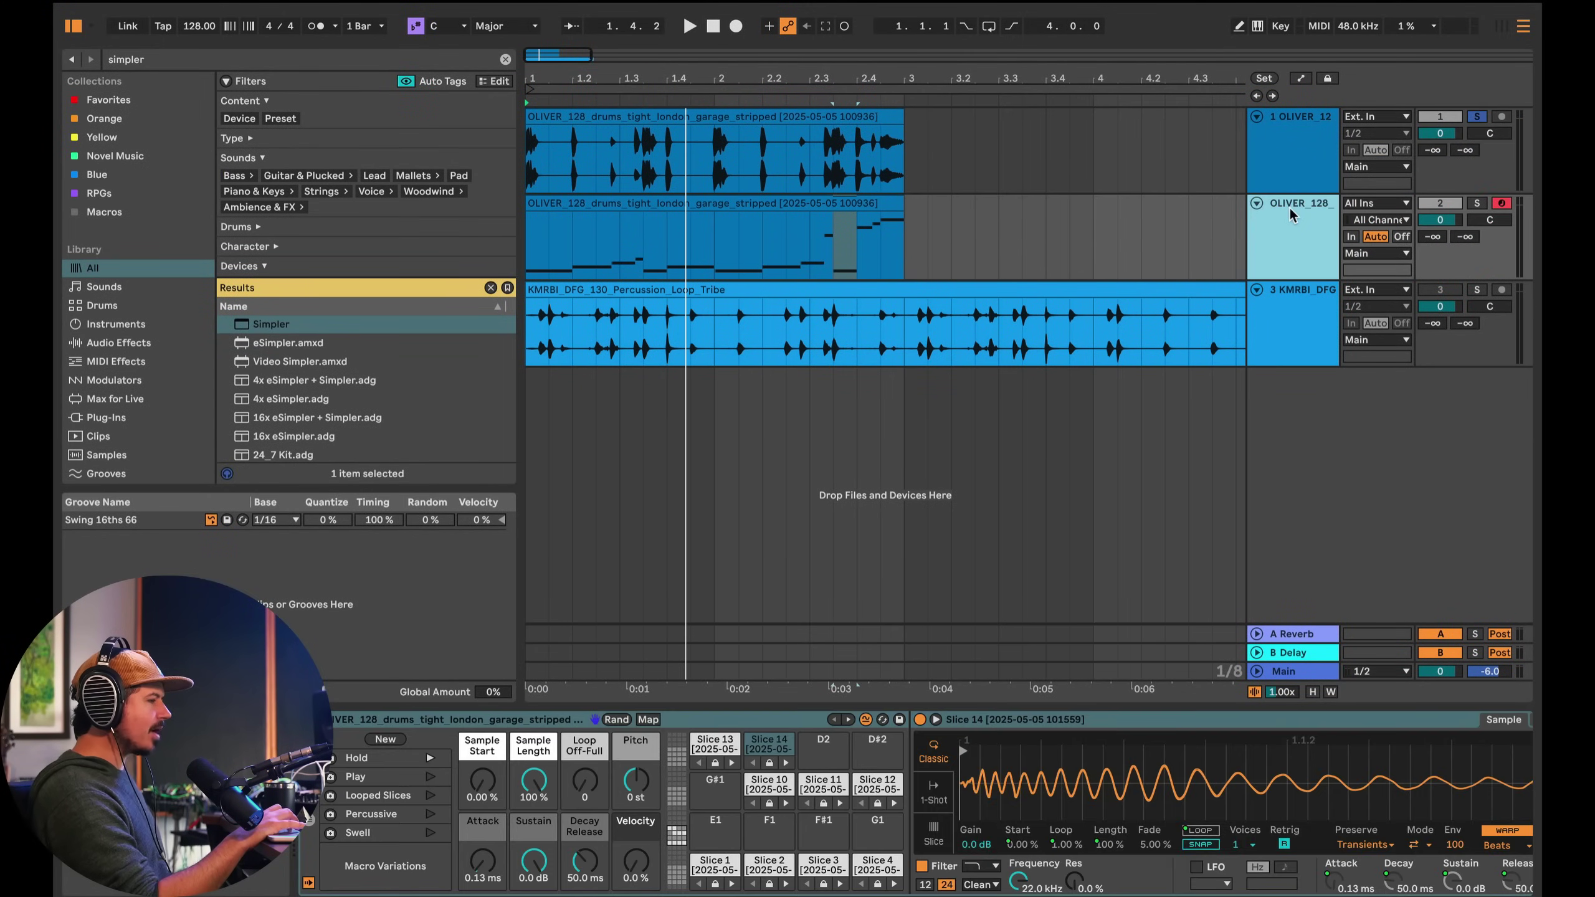
pyautogui.click(326, 60)
pyautogui.write('utility')
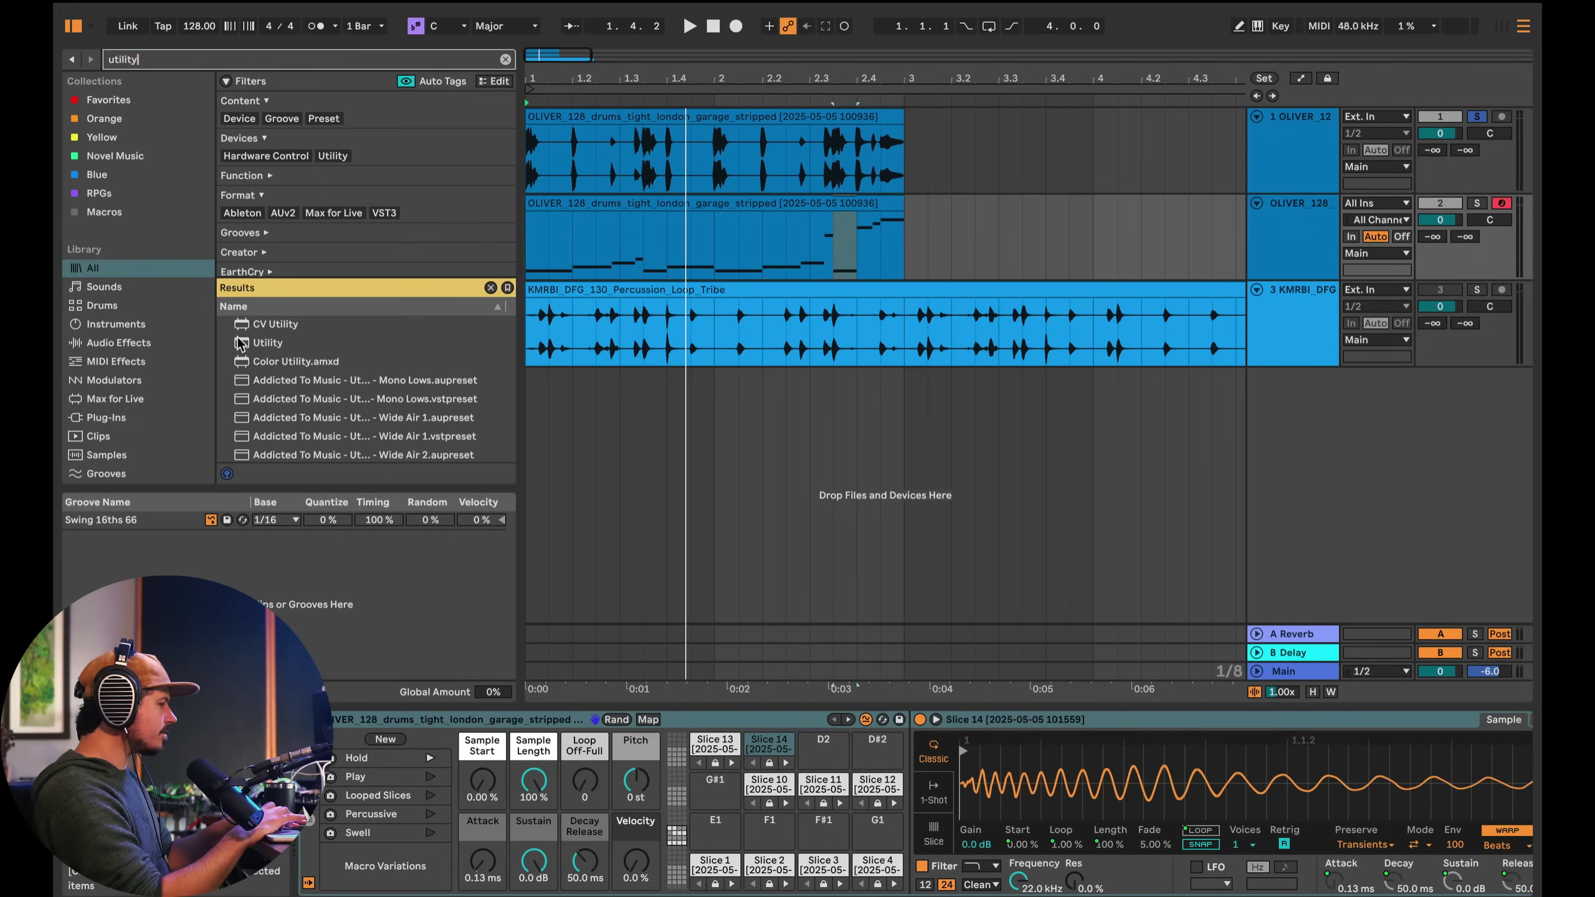
pyautogui.doubleClick(239, 342)
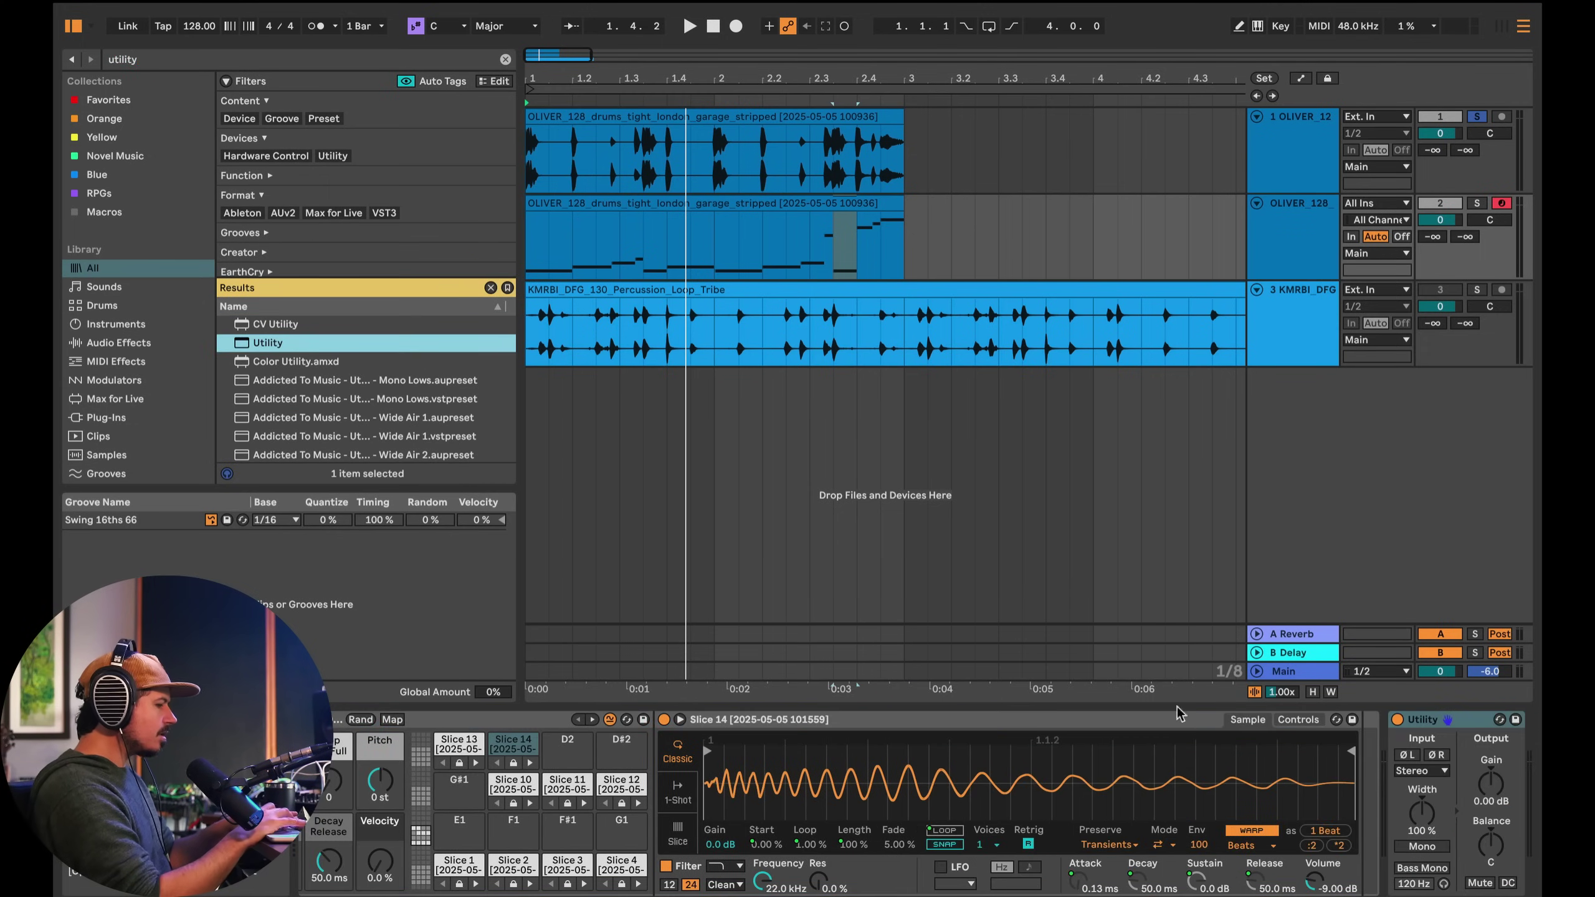
pyautogui.moveTo(1462, 798); pyautogui.dragTo(1461, 782)
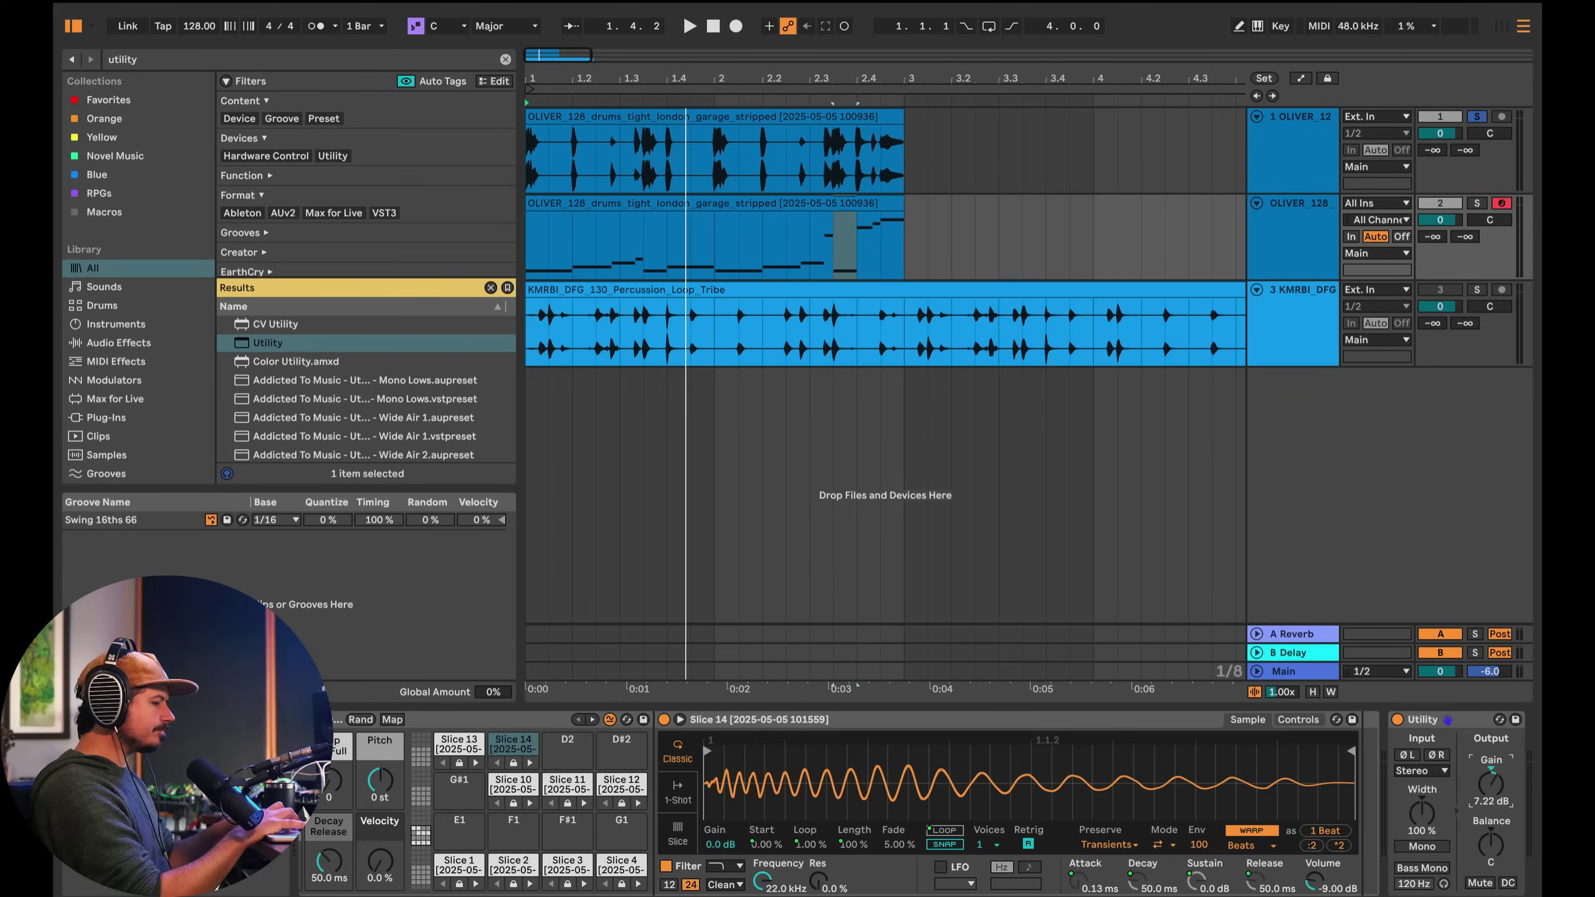
# - Add a Glue Compressor after Utility on the sliced track and enable its Soft clip option
pyautogui.hotkey('ctrl', 'f')
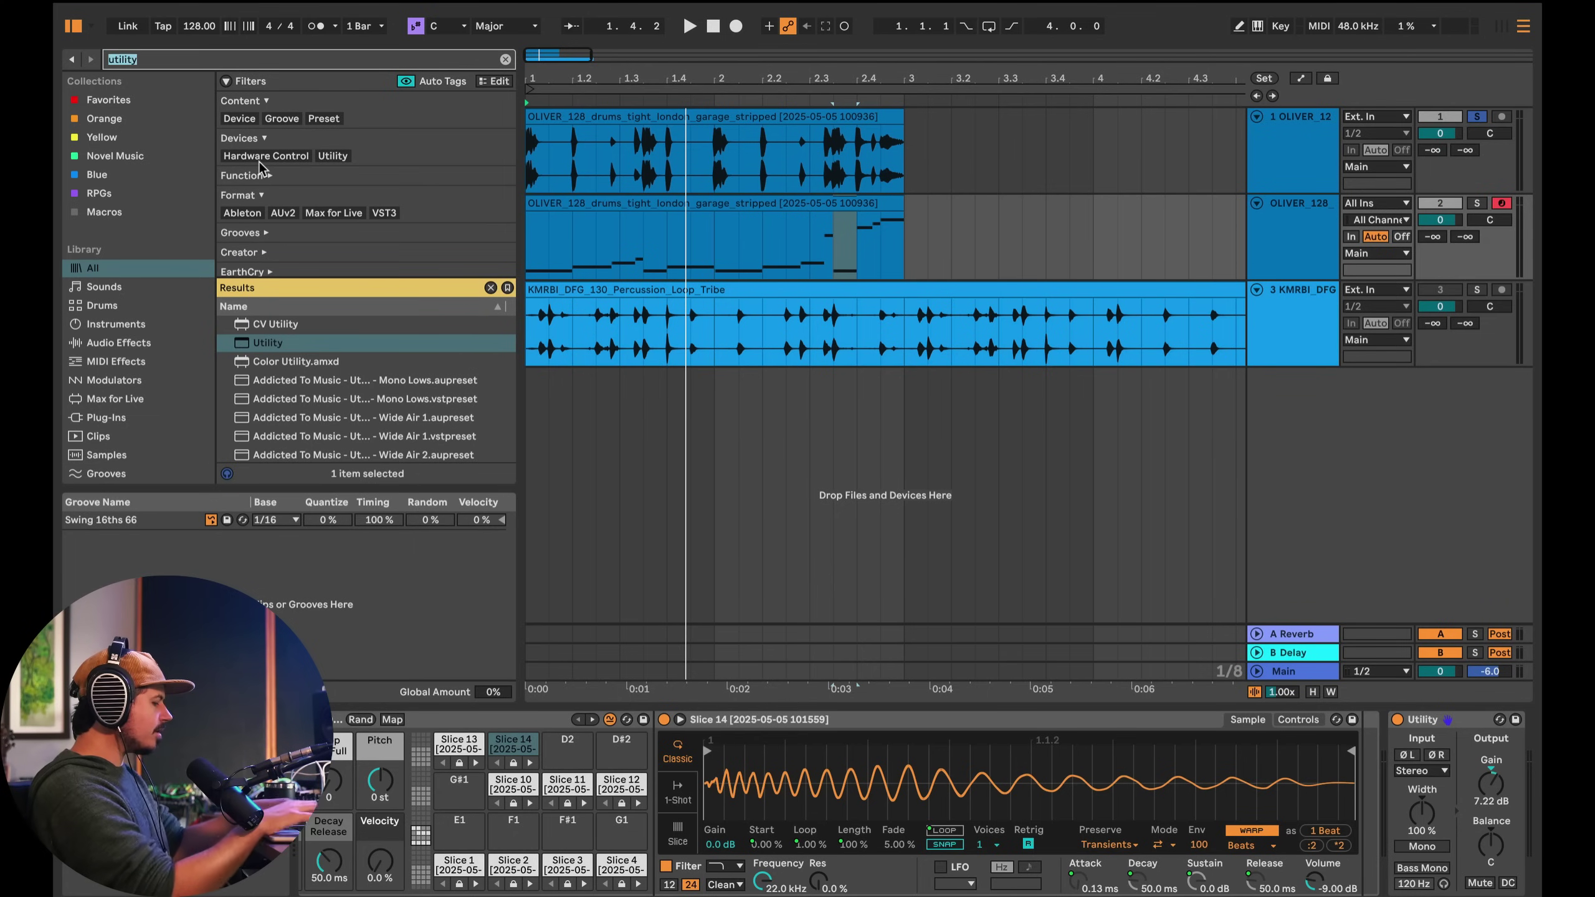
pyautogui.write('glue')
pyautogui.doubleClick(294, 325)
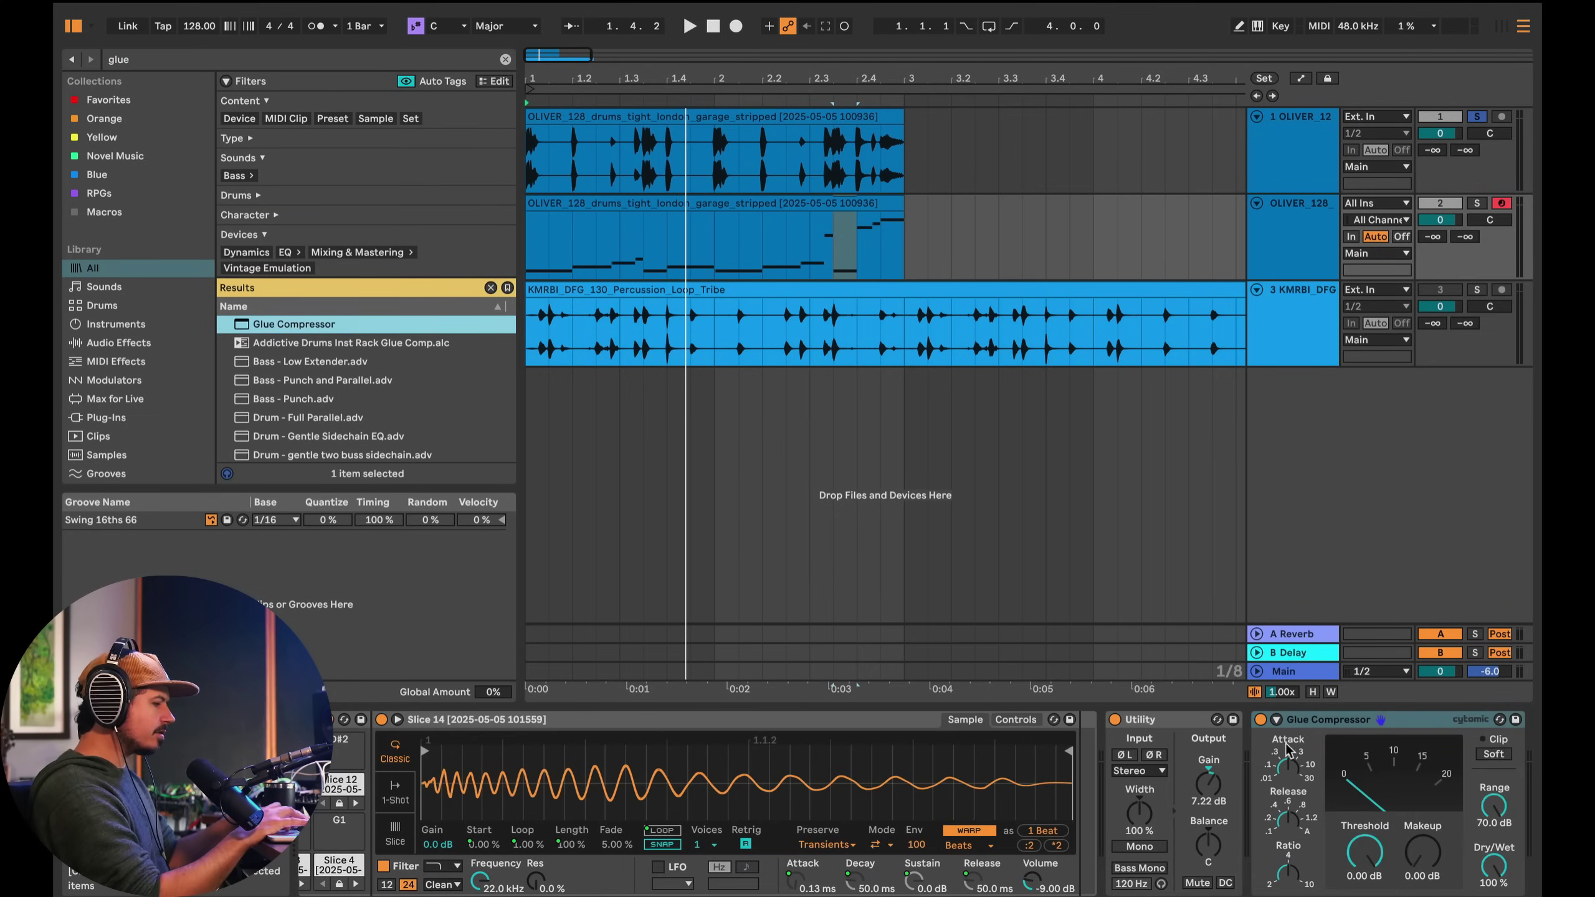
pyautogui.click(1504, 754)
# - Compare the original and sliced tracks by soloing each in turn, and raise the Utility gain to 8.22 dB
pyautogui.hscroll(-10, 1115, 779)
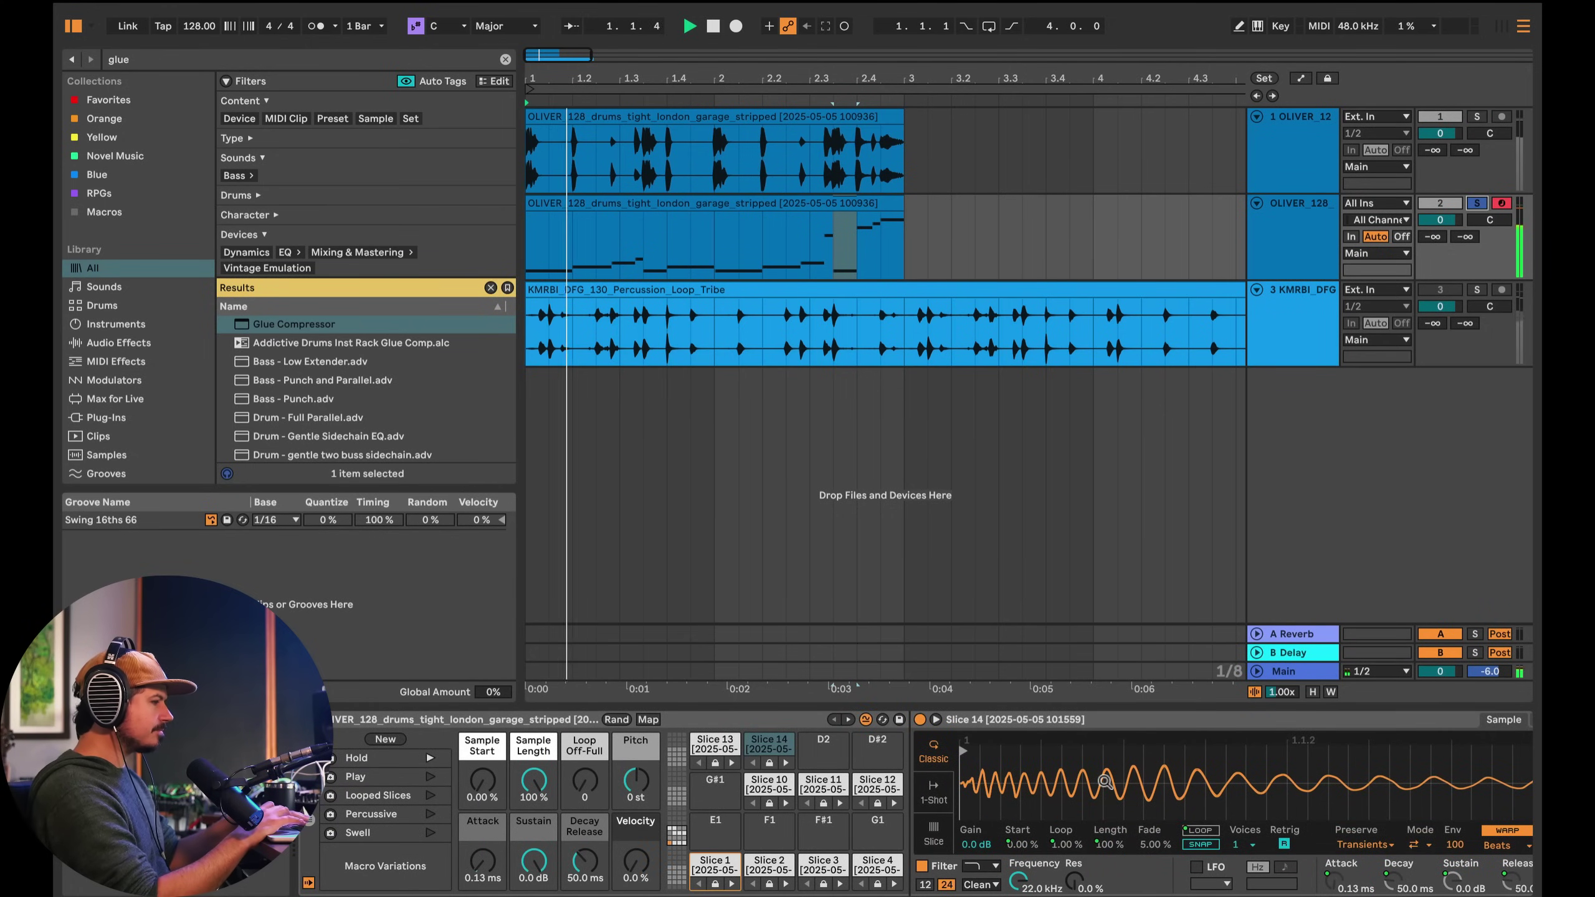
pyautogui.click(1477, 117)
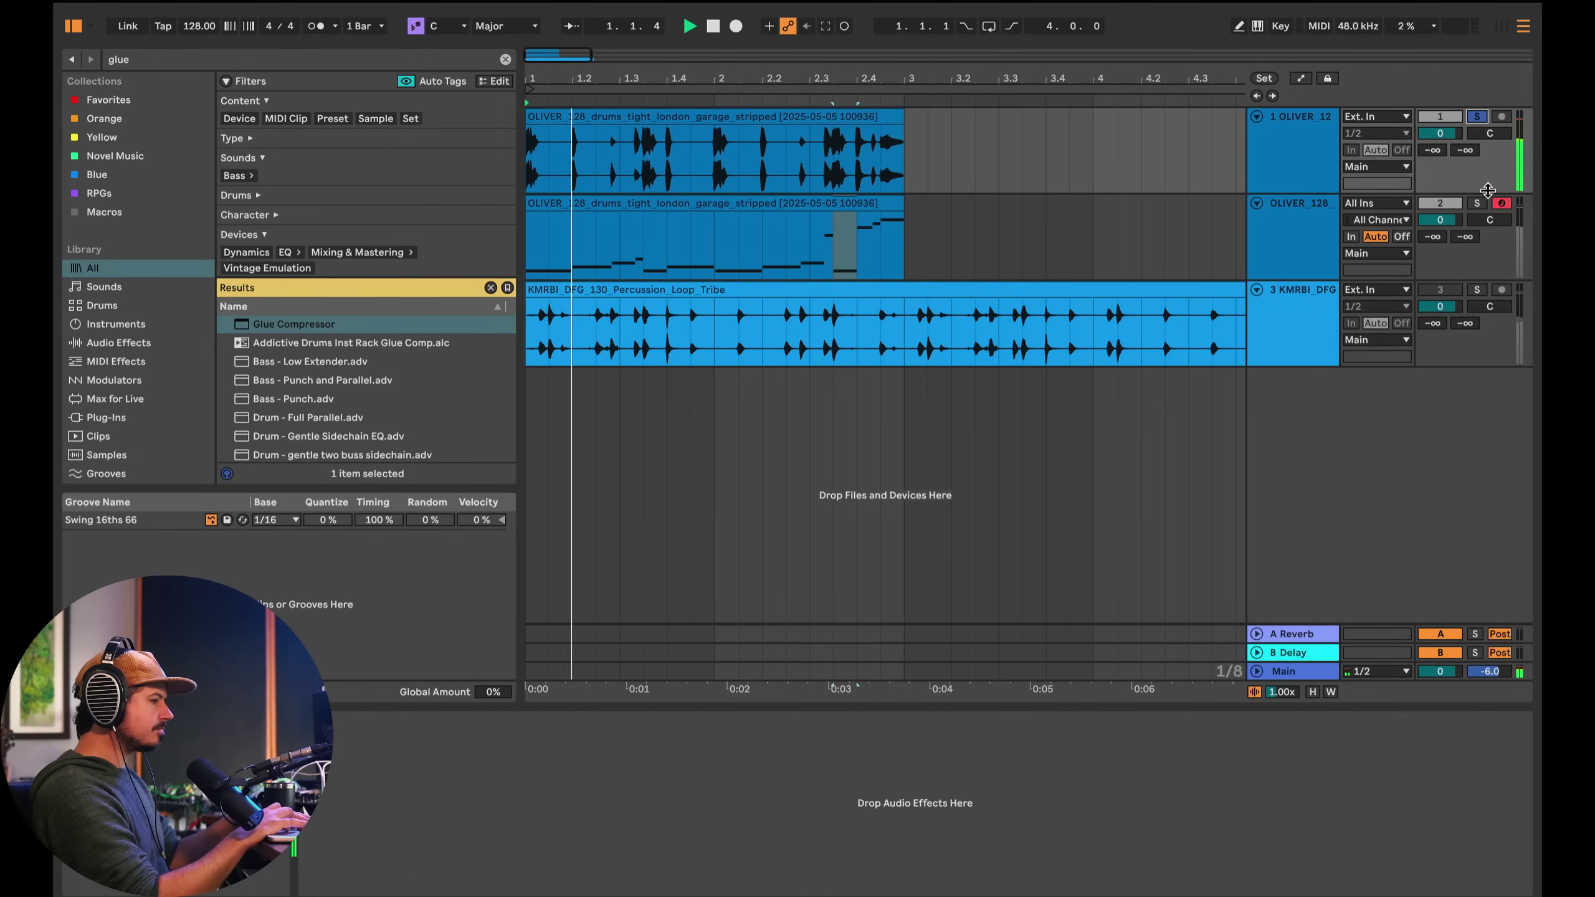
pyautogui.click(1477, 203)
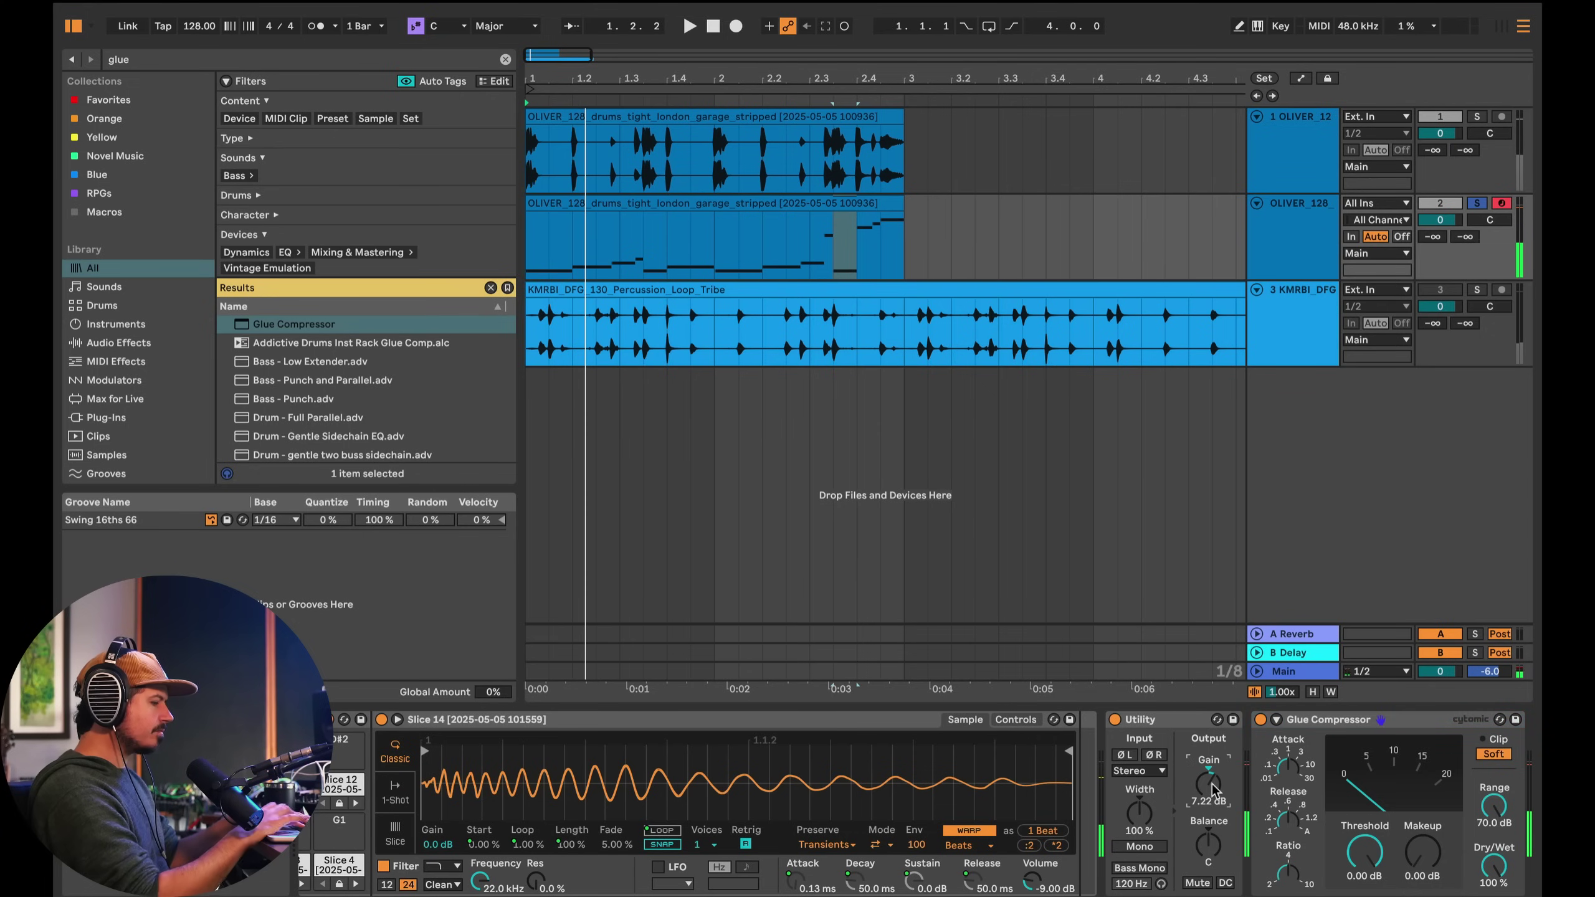
pyautogui.click(1477, 203)
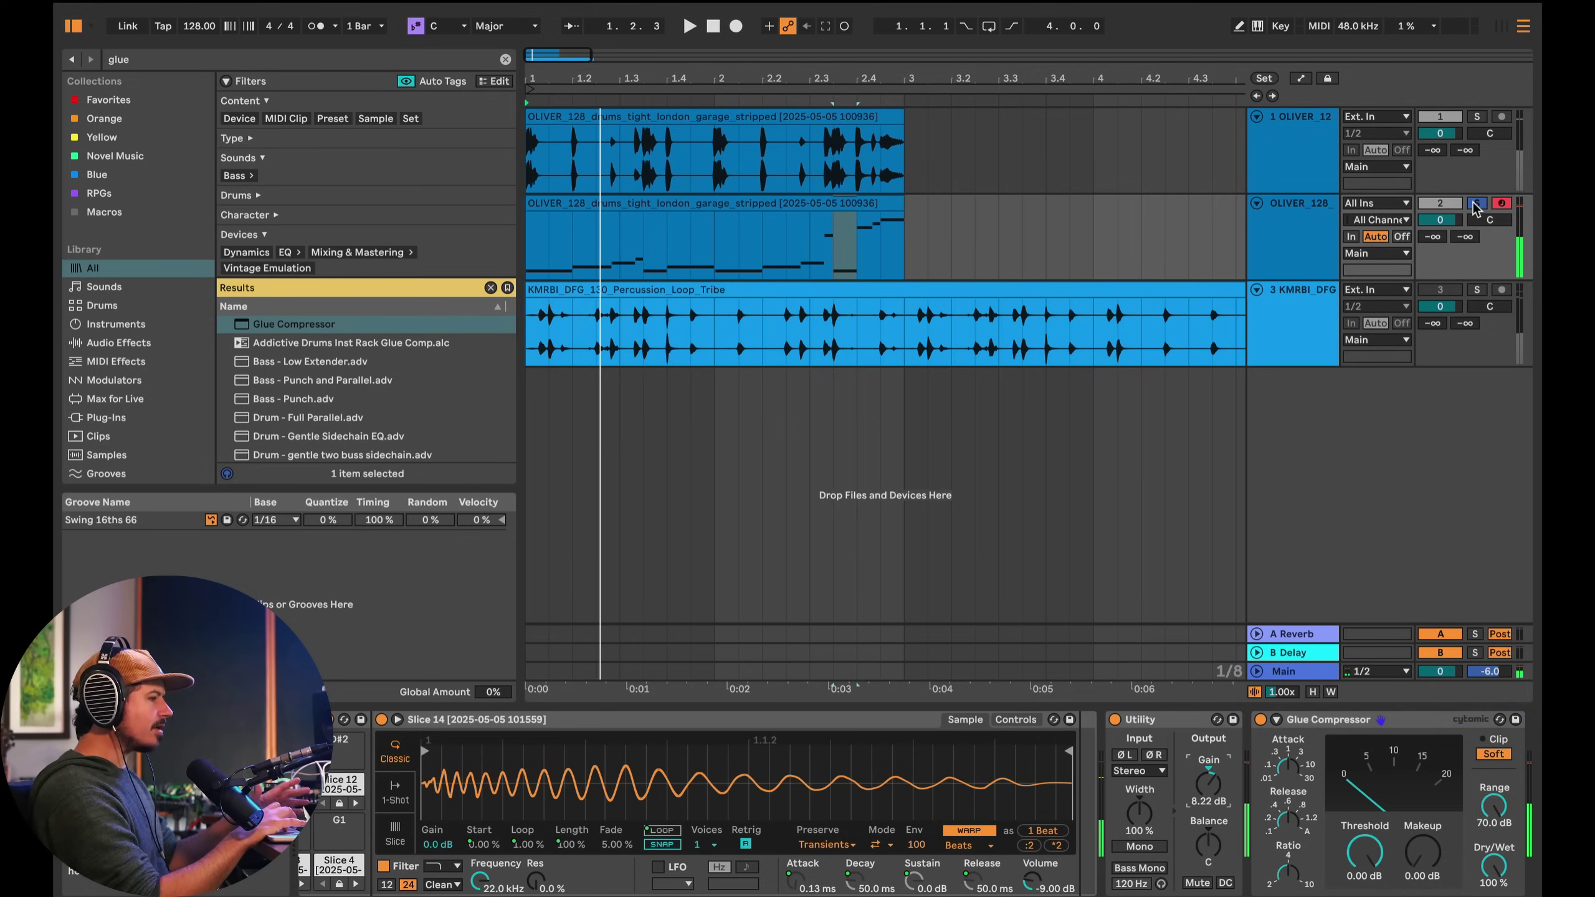
# - Swap all Drum Rack pads for similar samples repeatedly until the former Slice 14 pad holds VEC1 BD Trancy 53, playing the clip
pyautogui.hscroll(-5, 628, 729)
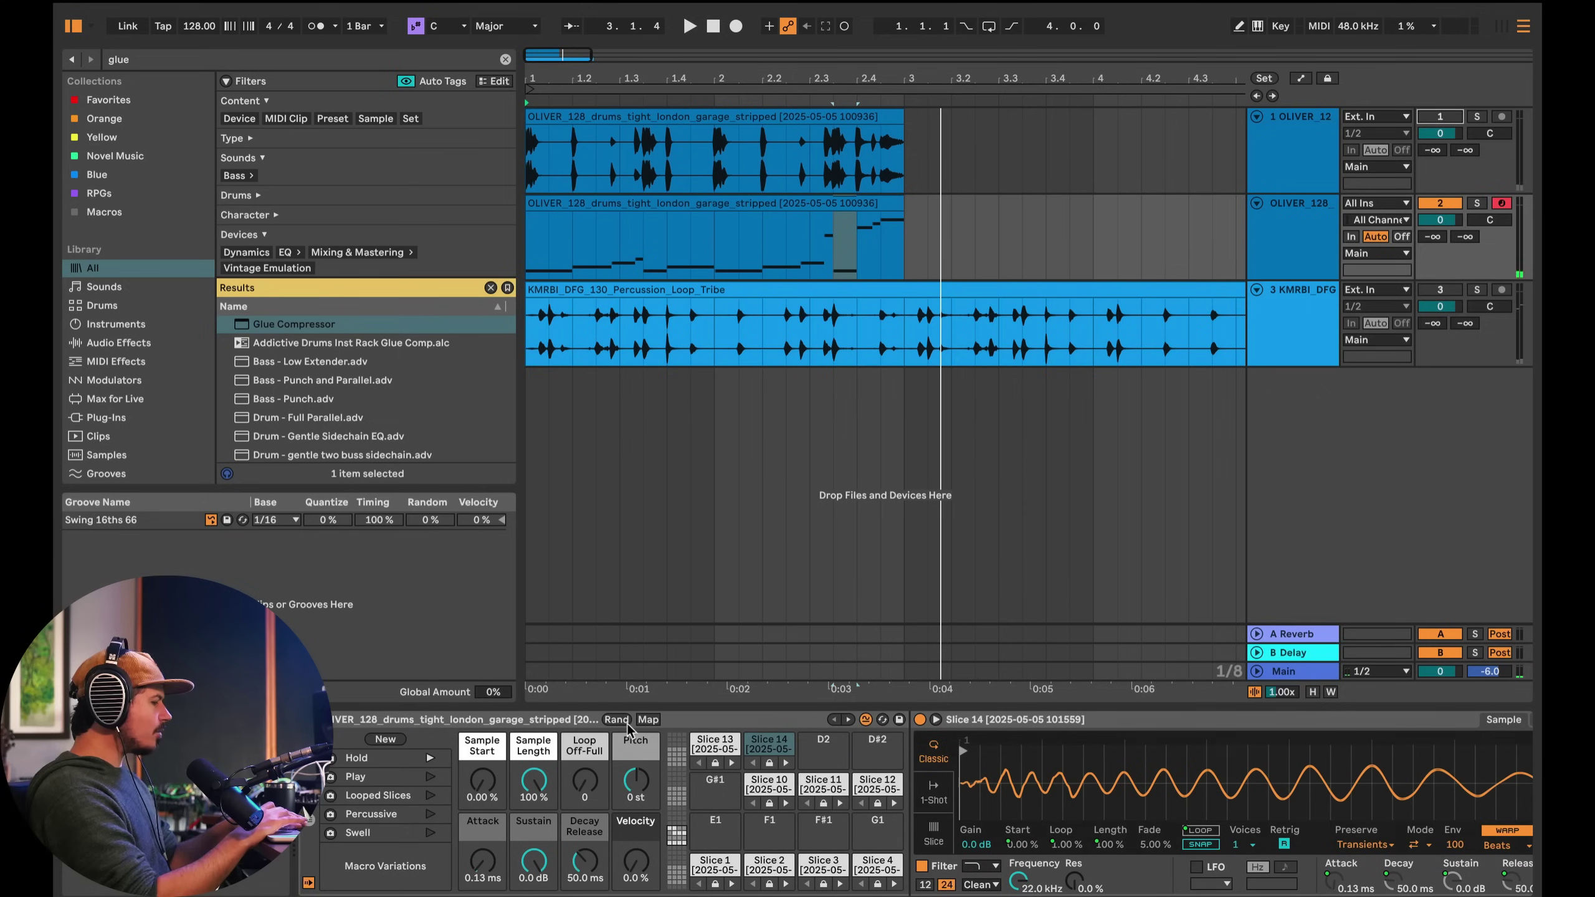
pyautogui.click(847, 721)
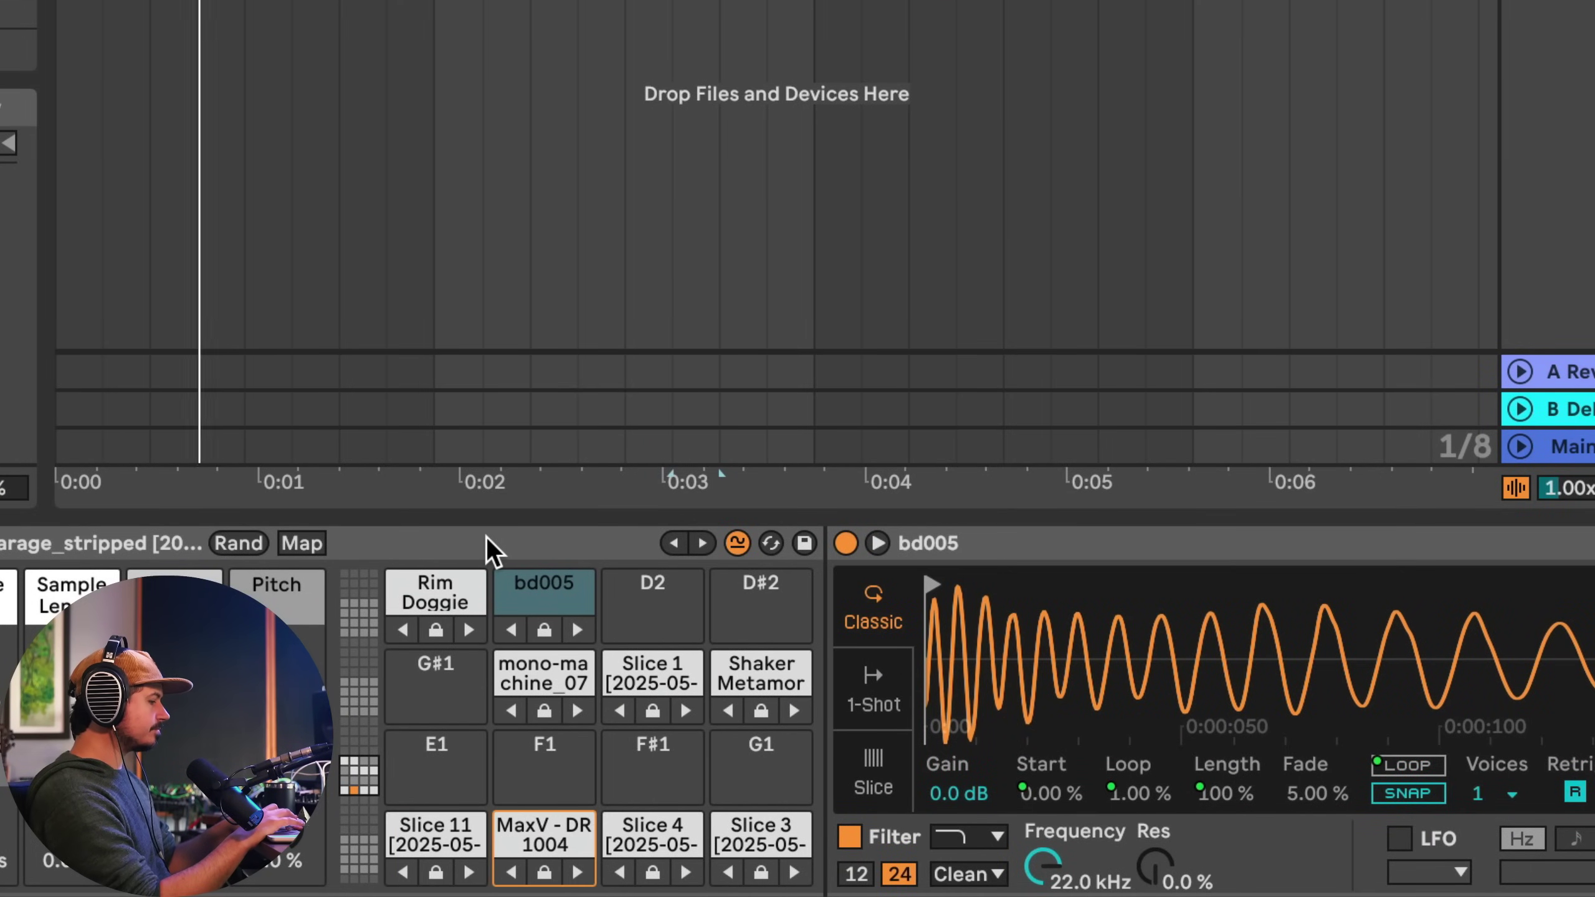
pyautogui.click(702, 543)
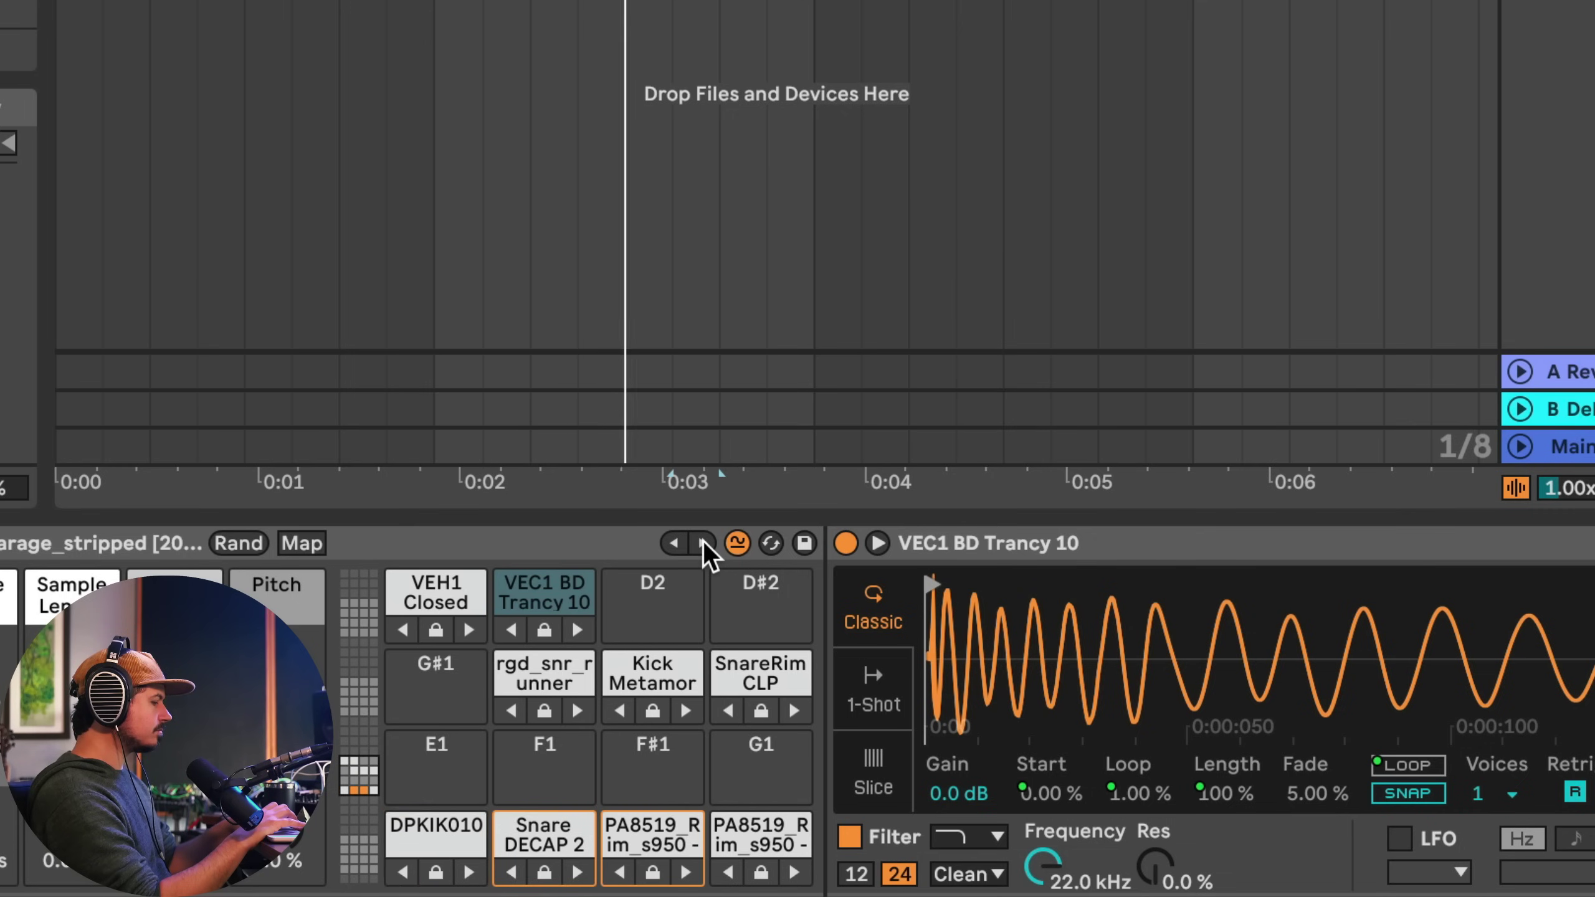
pyautogui.click(702, 543)
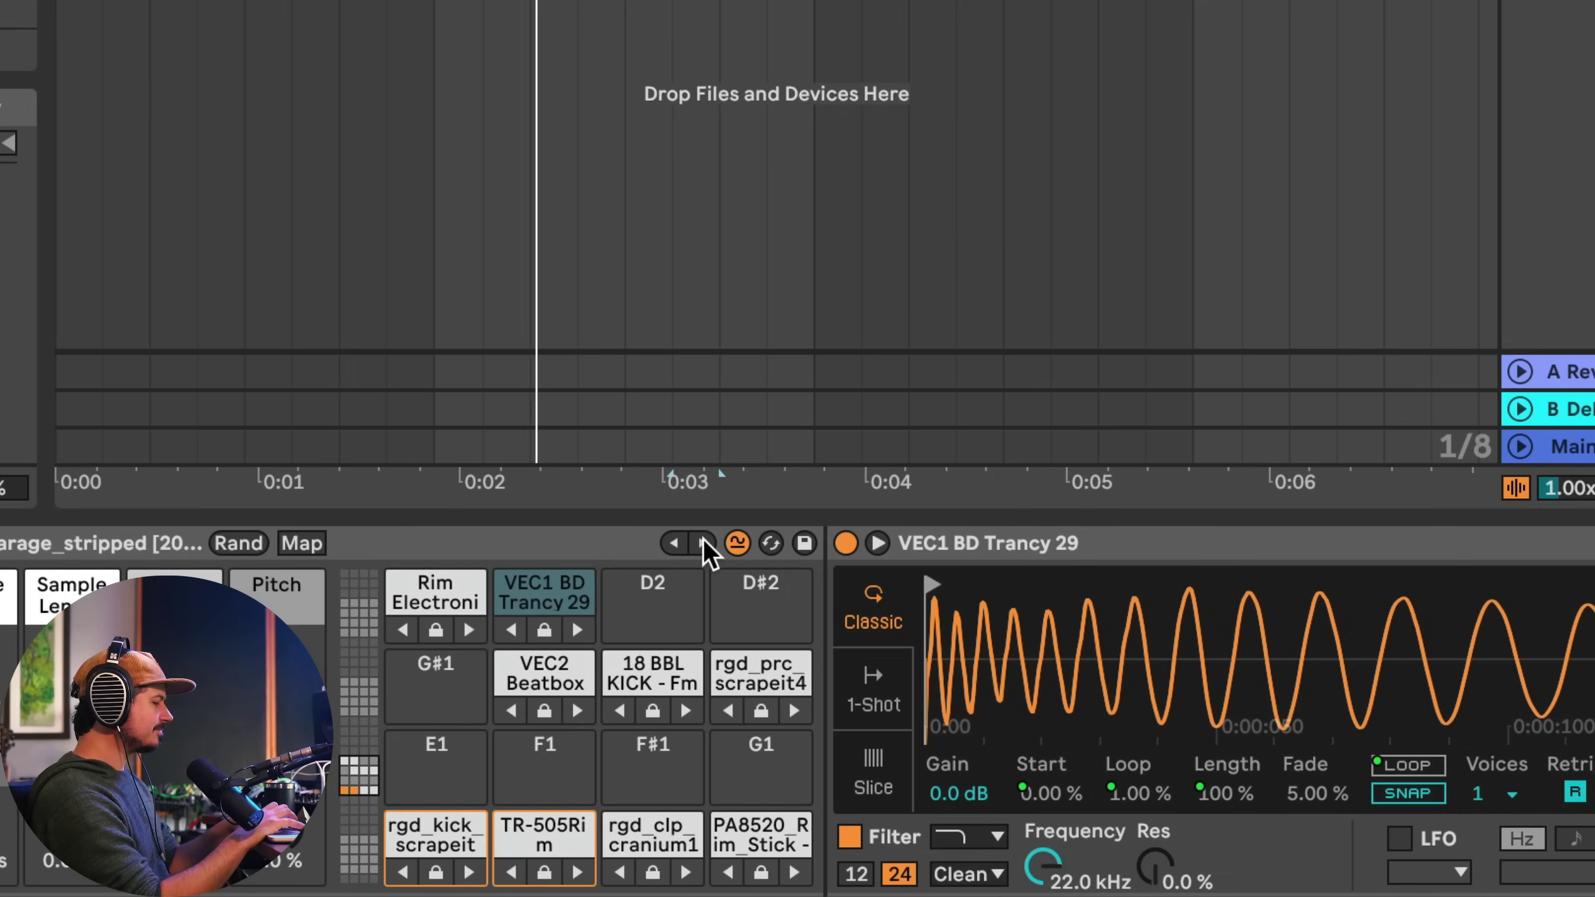
pyautogui.click(703, 542)
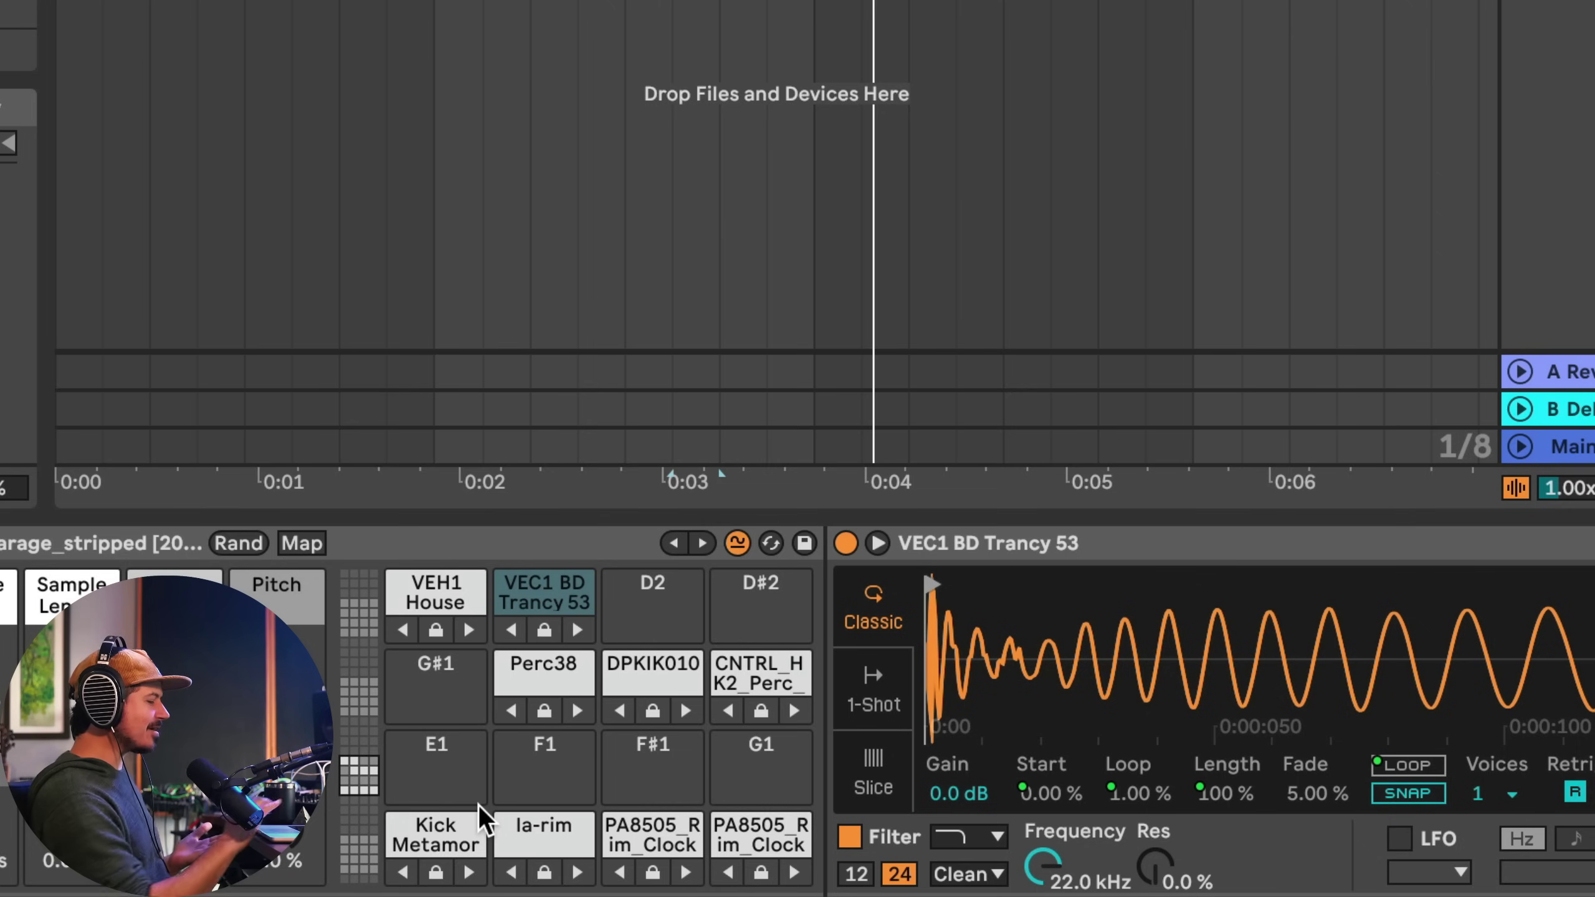
# - Step the Kick Metamor pad alone through similar kick samples during playback and settle on rgd_kick_scrapeit
pyautogui.moveTo(436, 841)
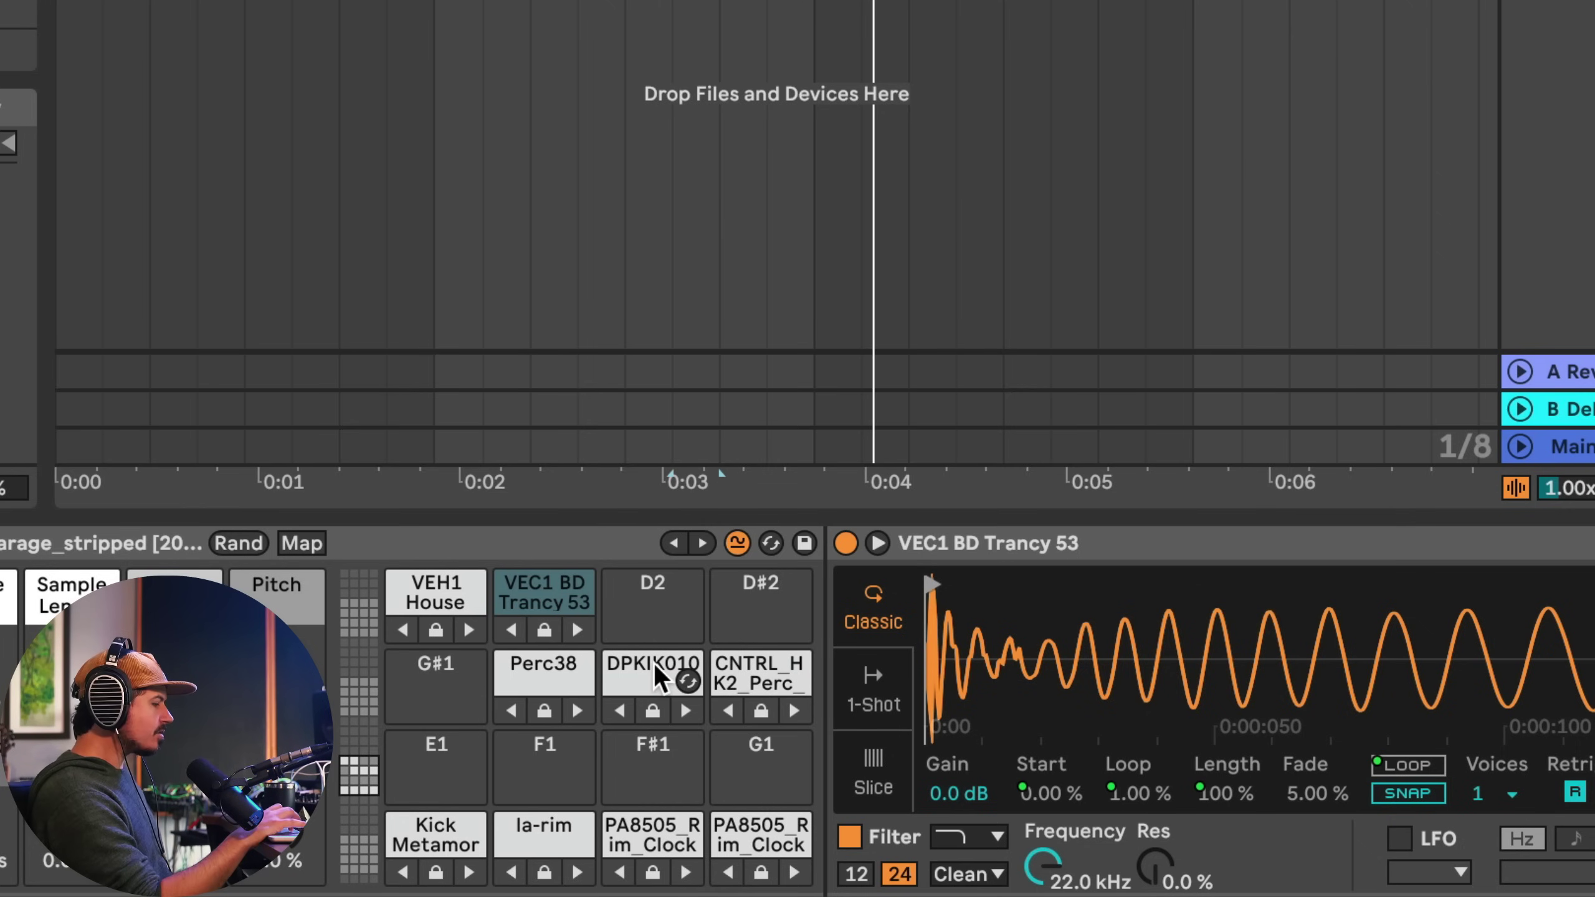
pyautogui.click(468, 874)
pyautogui.click(469, 872)
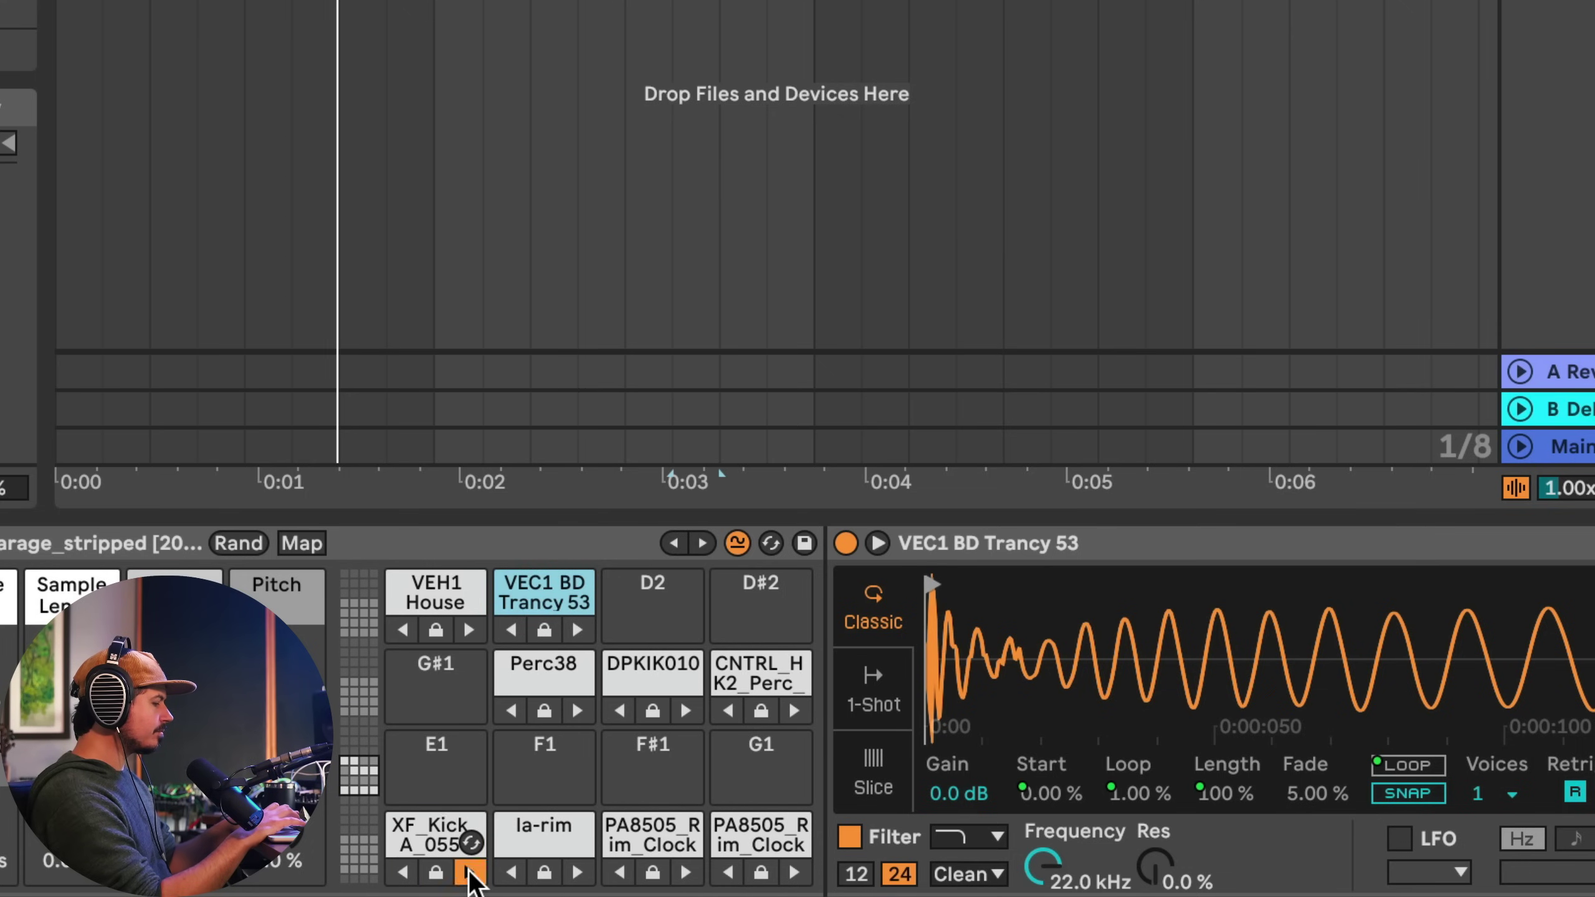
pyautogui.click(468, 874)
pyautogui.click(469, 874)
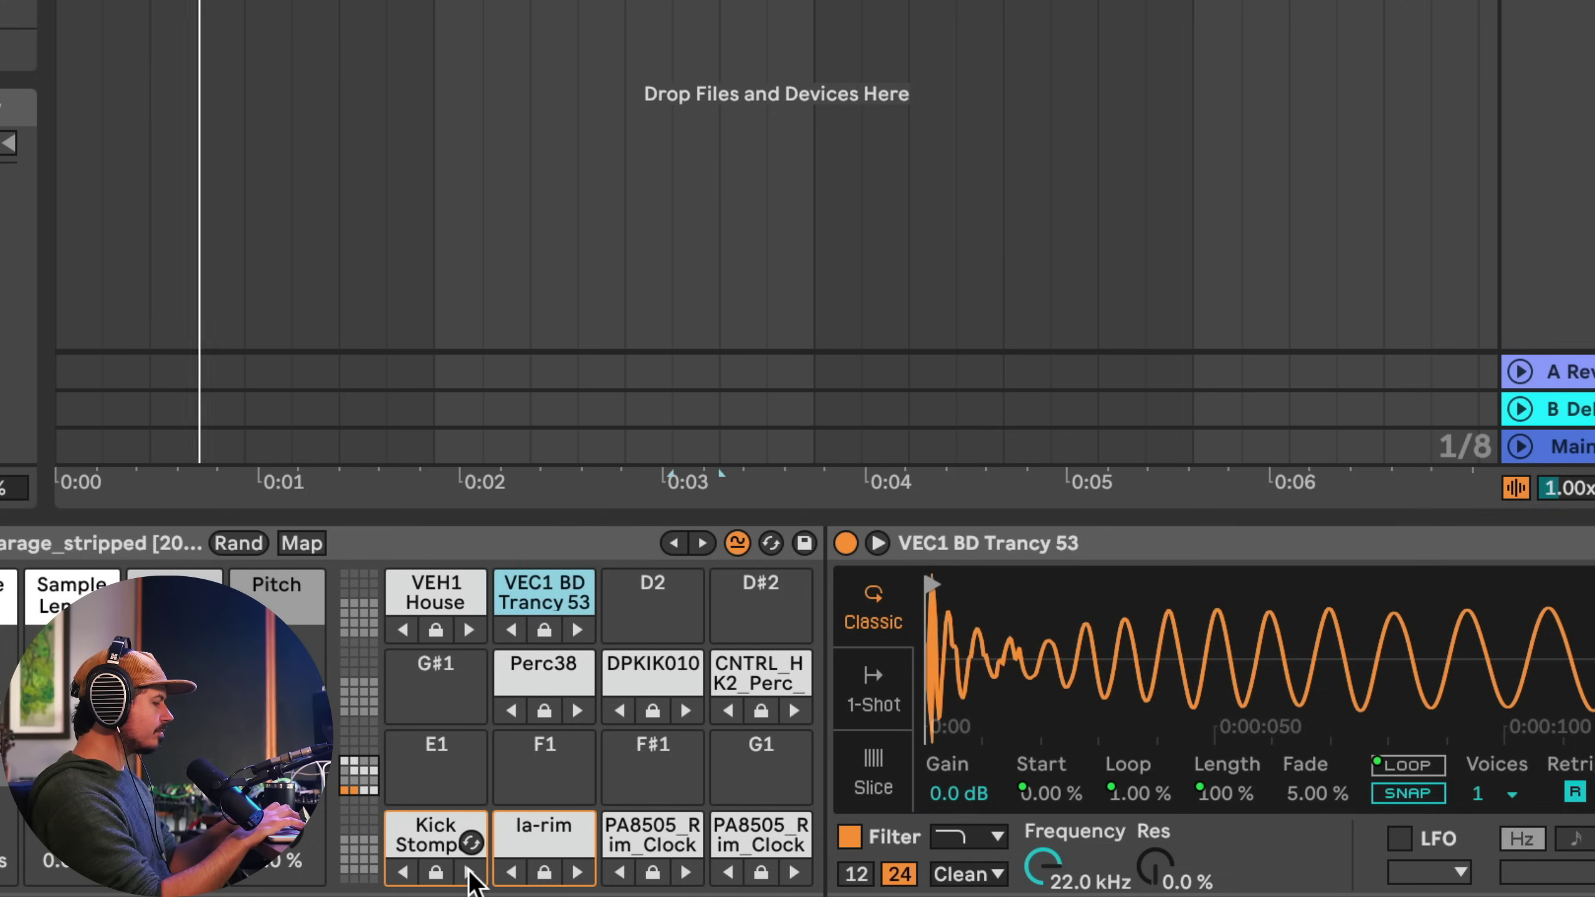
pyautogui.click(469, 873)
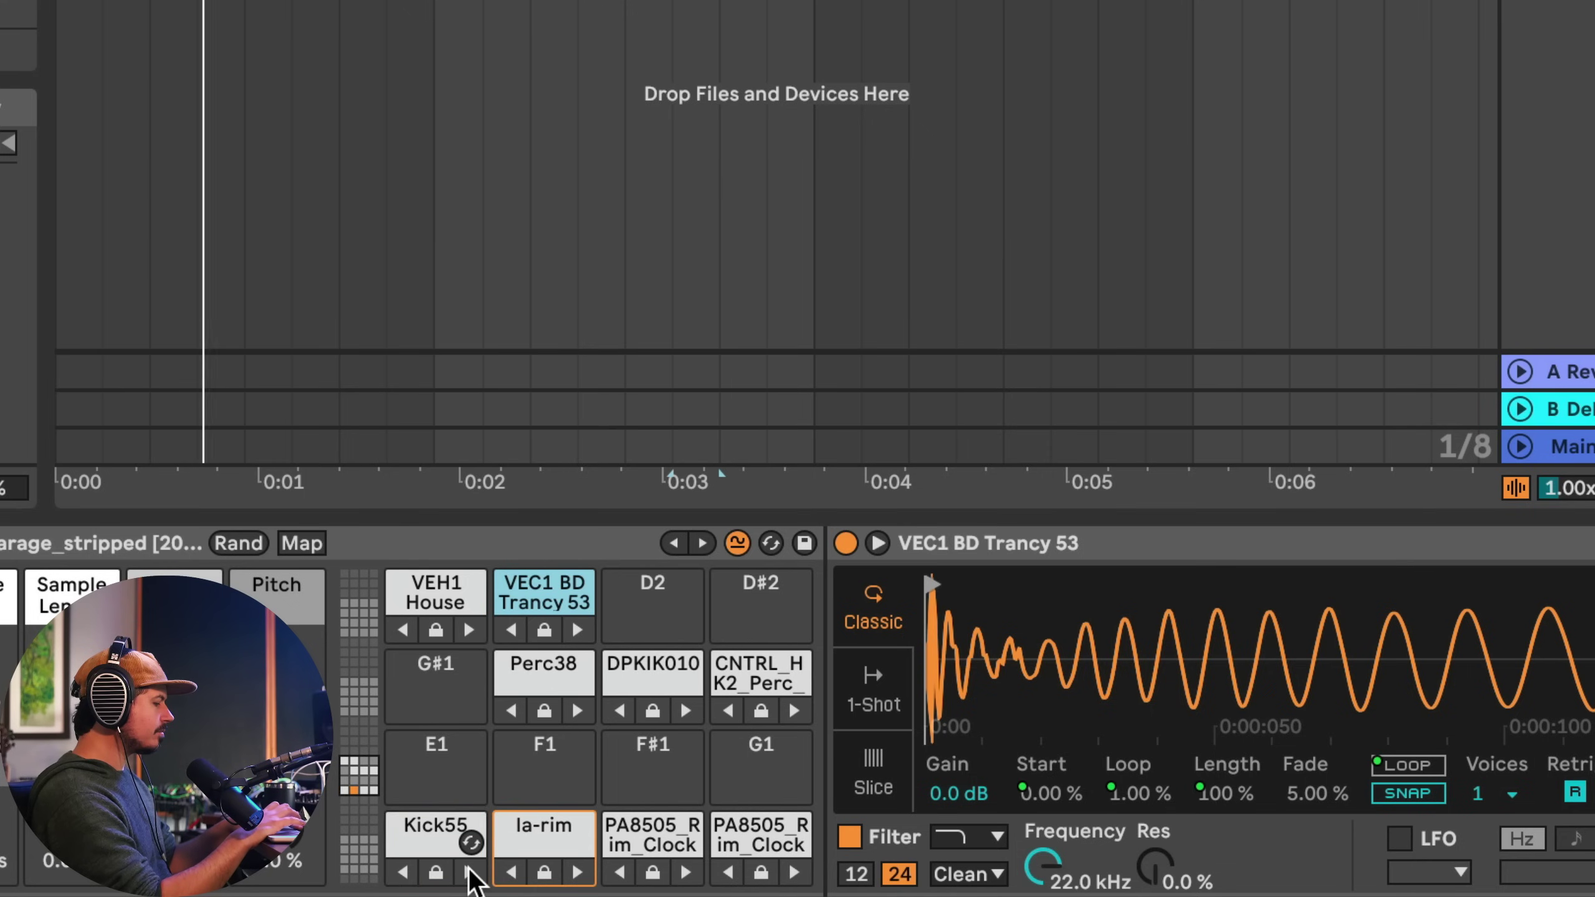
pyautogui.click(402, 873)
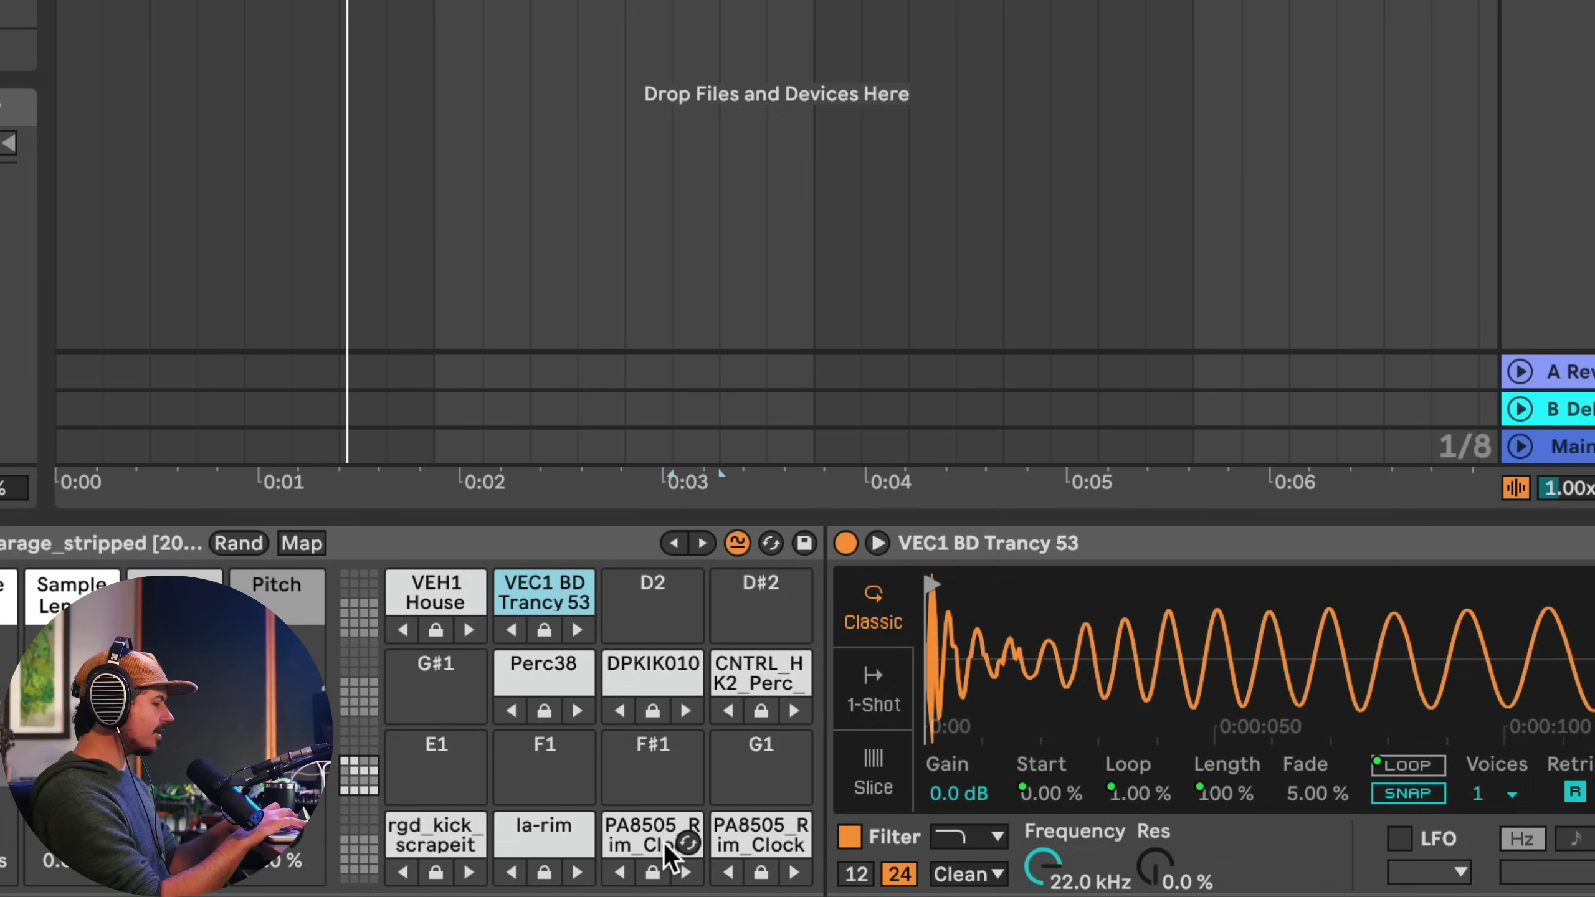
# - Swap the former Slice 4 pad's PA8505 rim sample through similar sounds to Clap DECAP
pyautogui.click(795, 872)
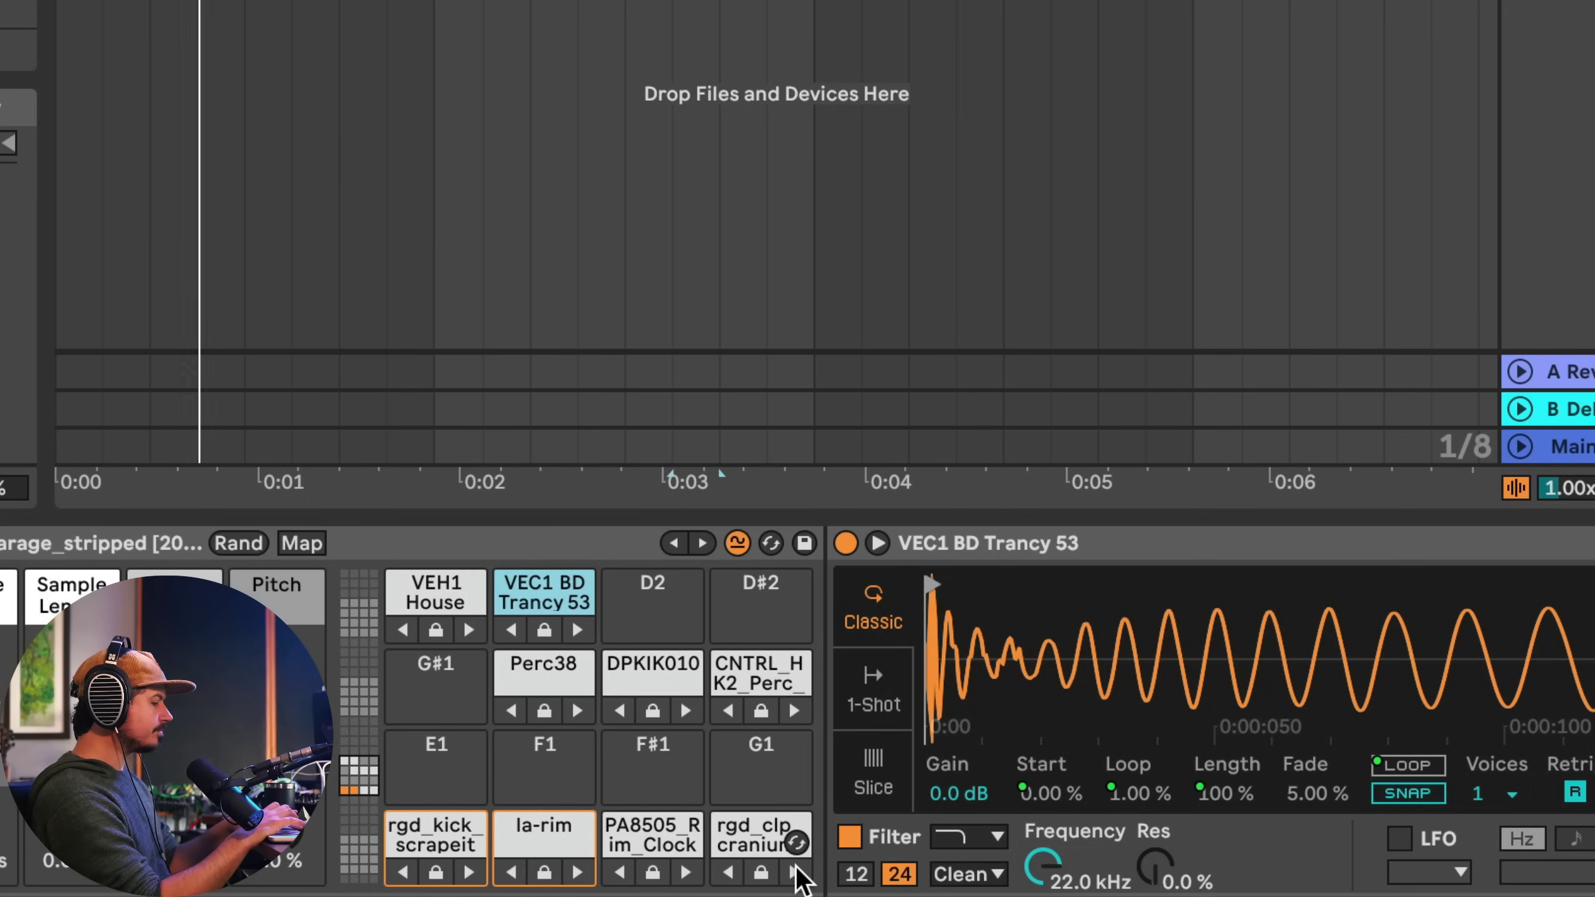
pyautogui.click(795, 872)
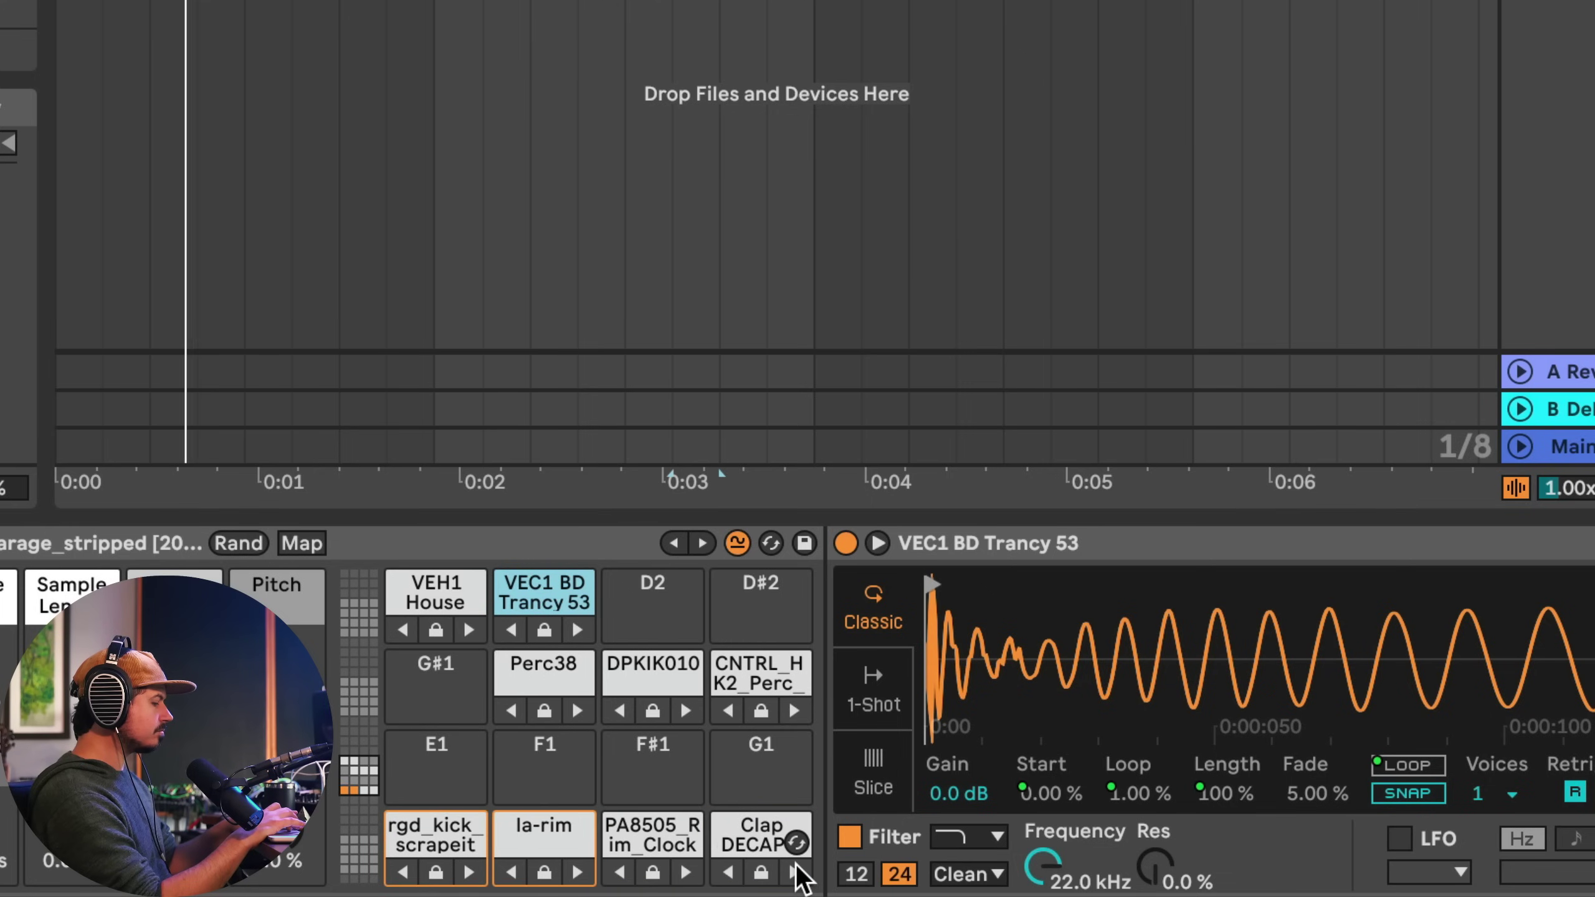
# - Swap the Clap DECAP pad through similar sounds to Clap Michigan, and loop playback over bar 2 of the sliced clip
pyautogui.click(795, 872)
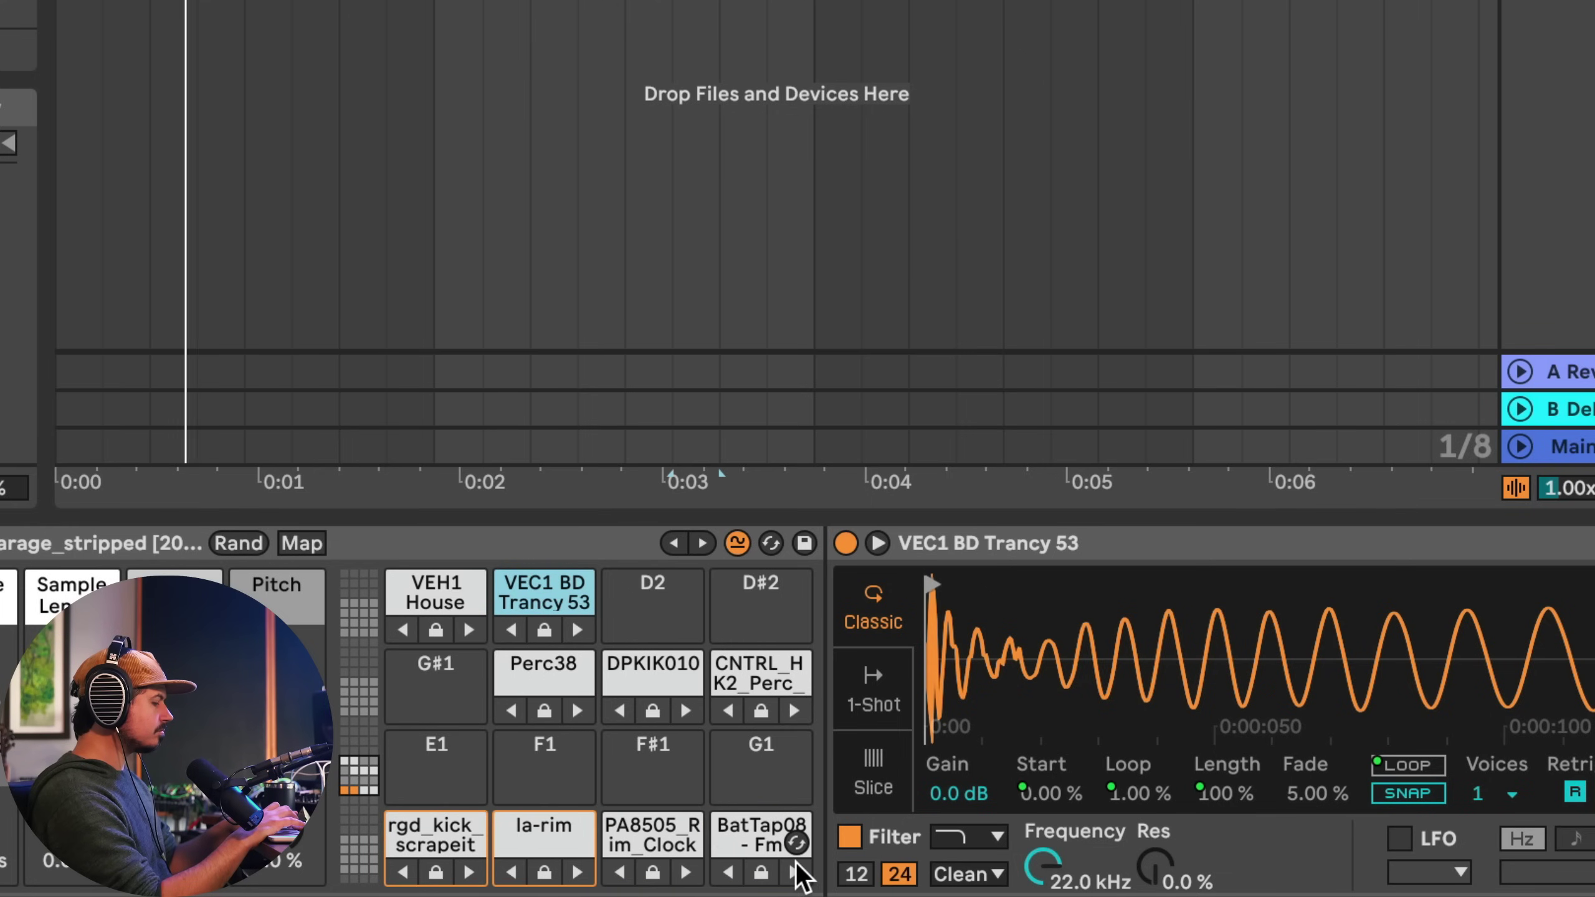
pyautogui.click(795, 872)
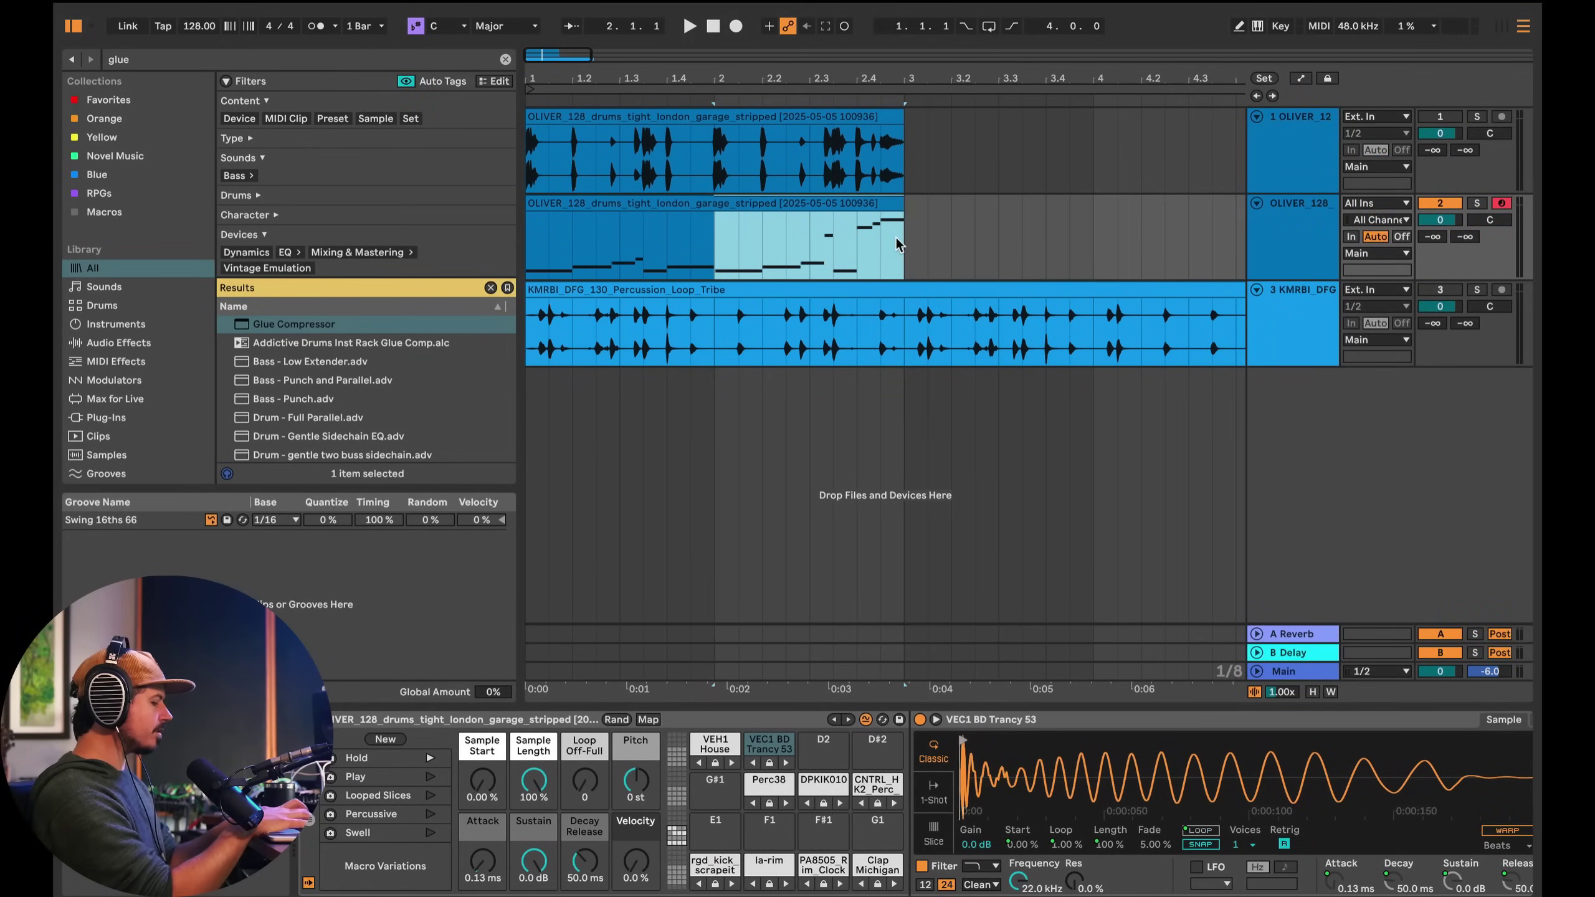
pyautogui.hotkey('ctrl', 'l')
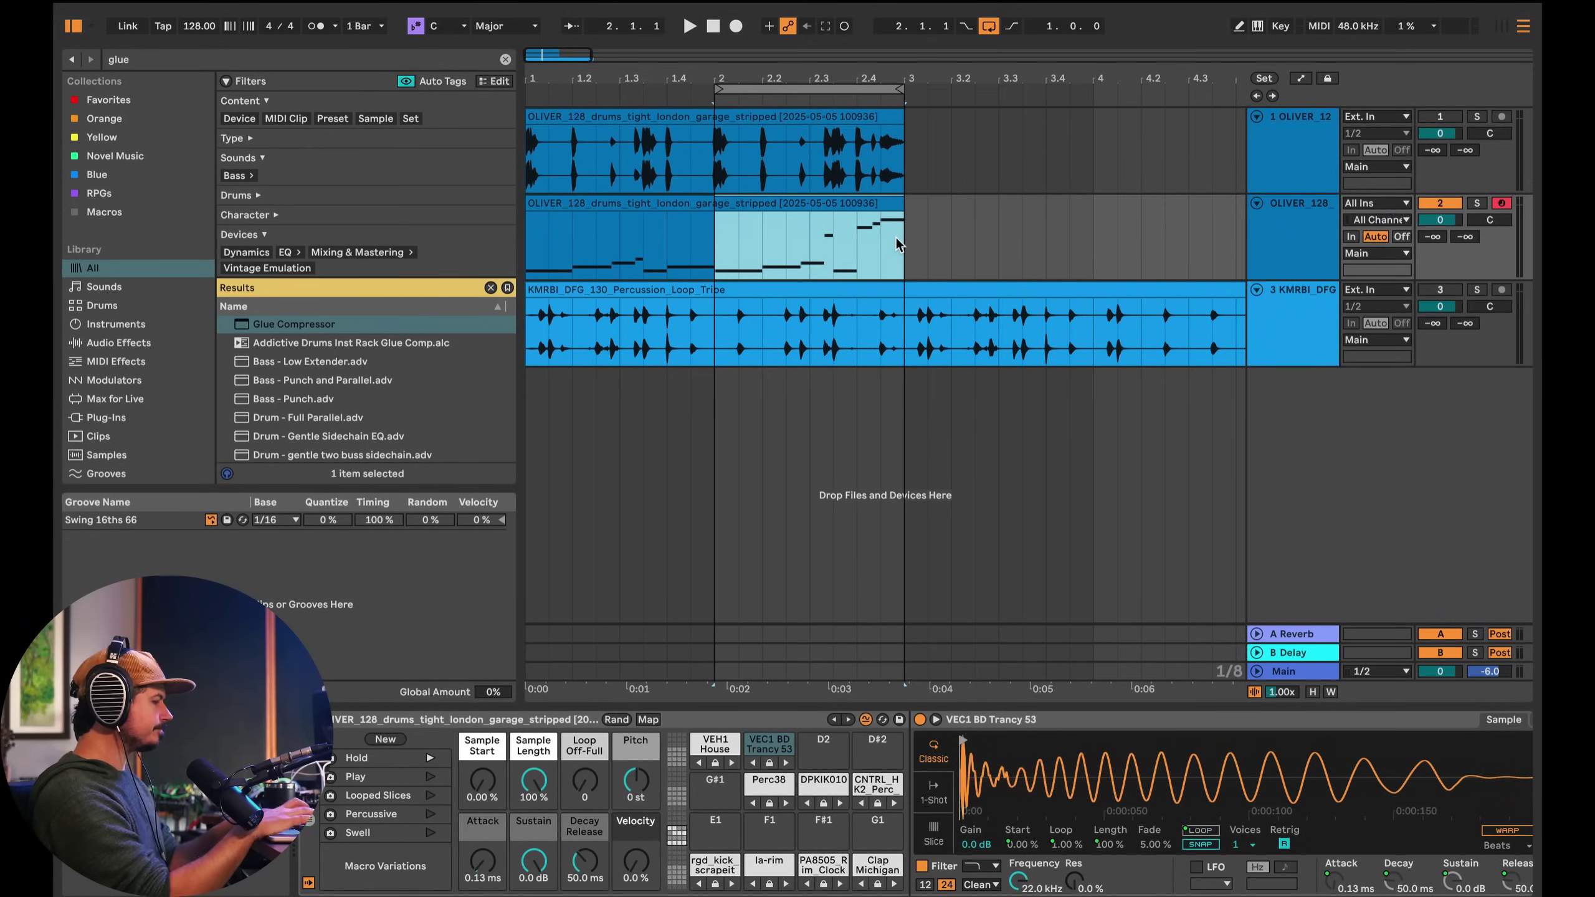
pyautogui.press('space')
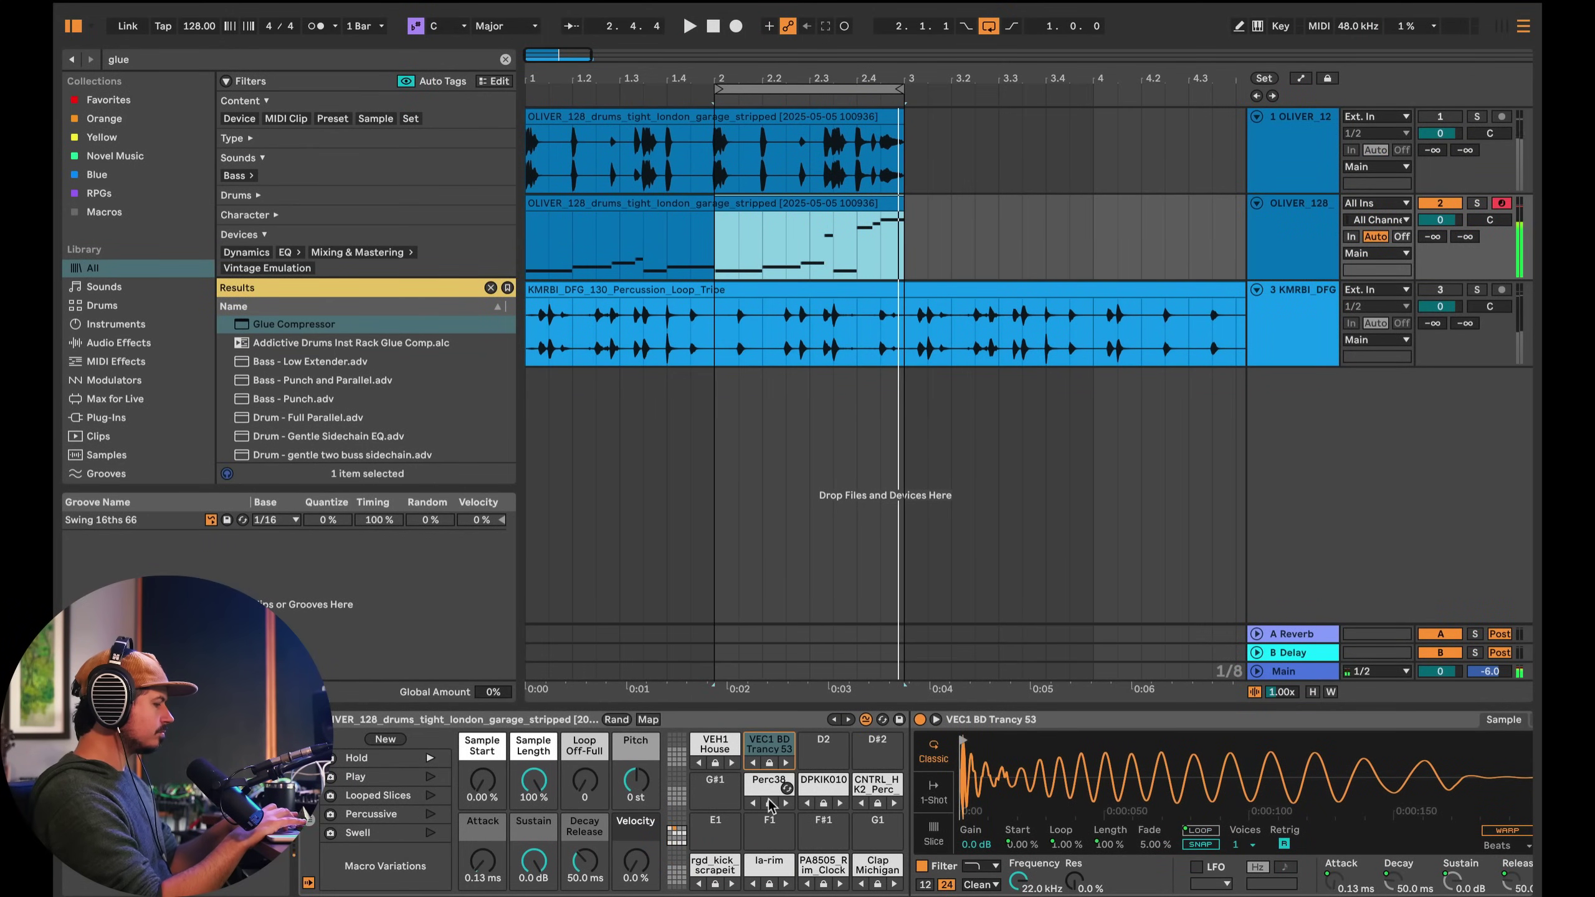
# - Step the Perc38 pad through similar samples while bar 2 loops
pyautogui.click(786, 804)
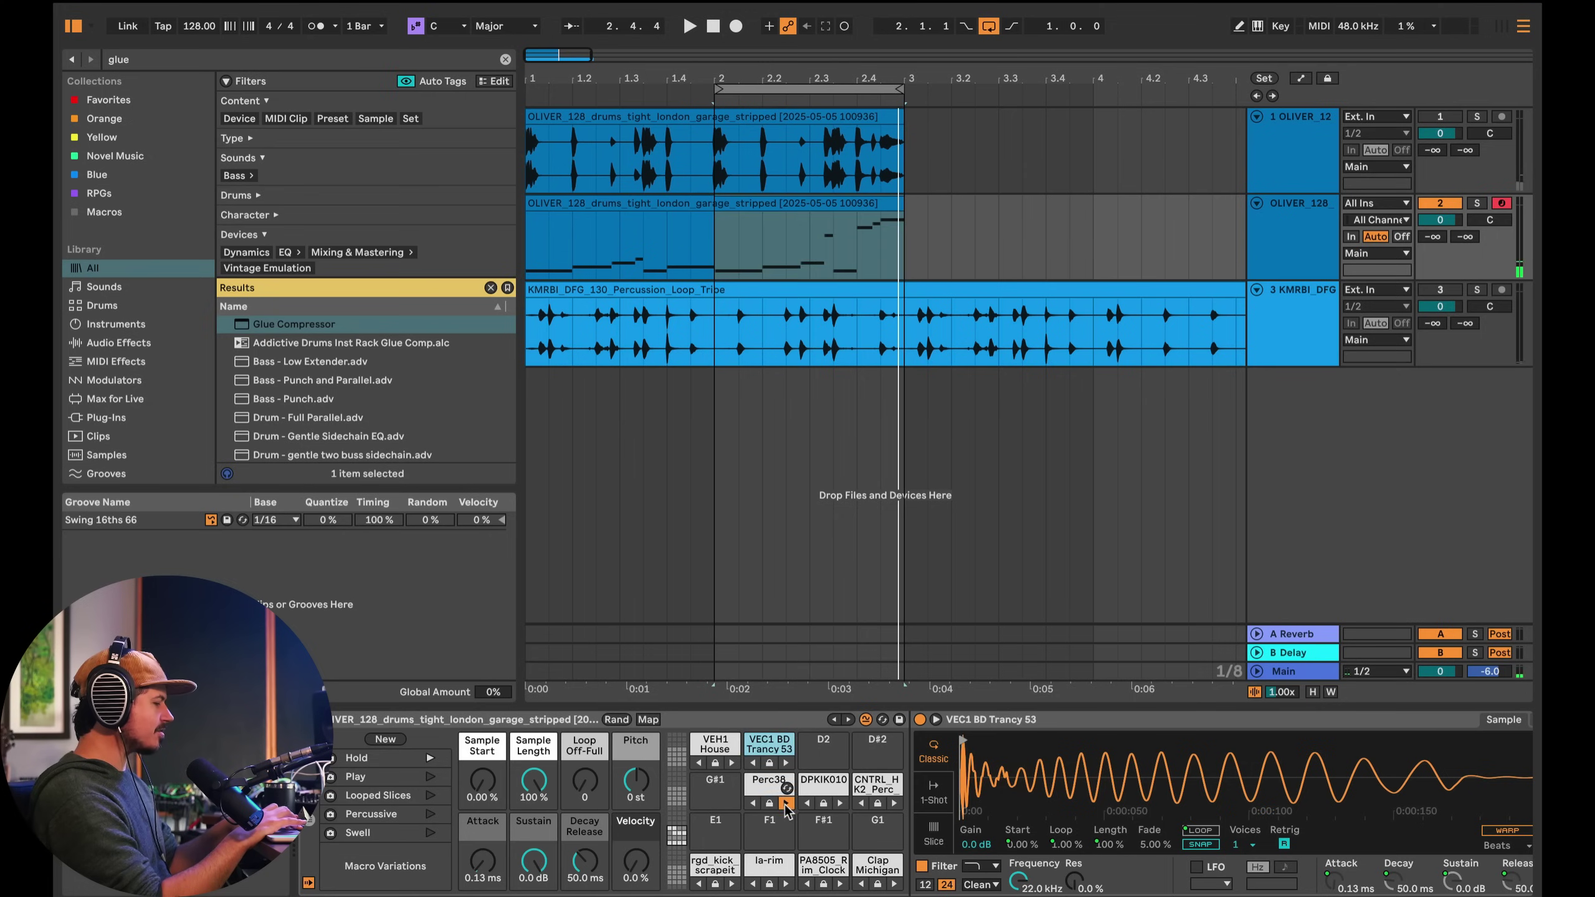
pyautogui.click(786, 804)
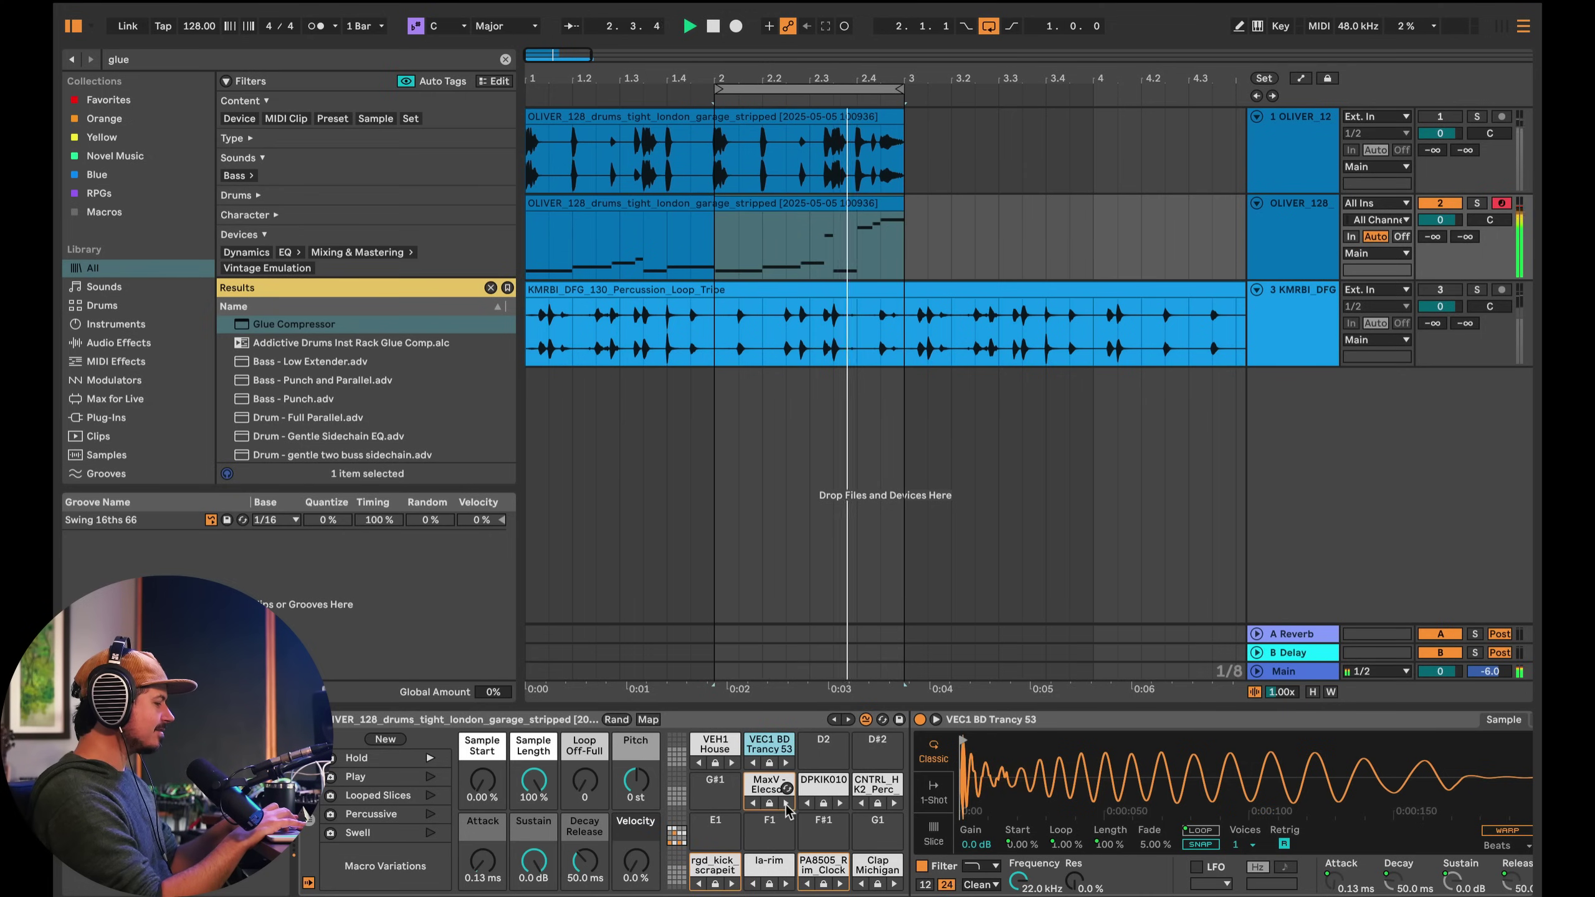
pyautogui.click(786, 804)
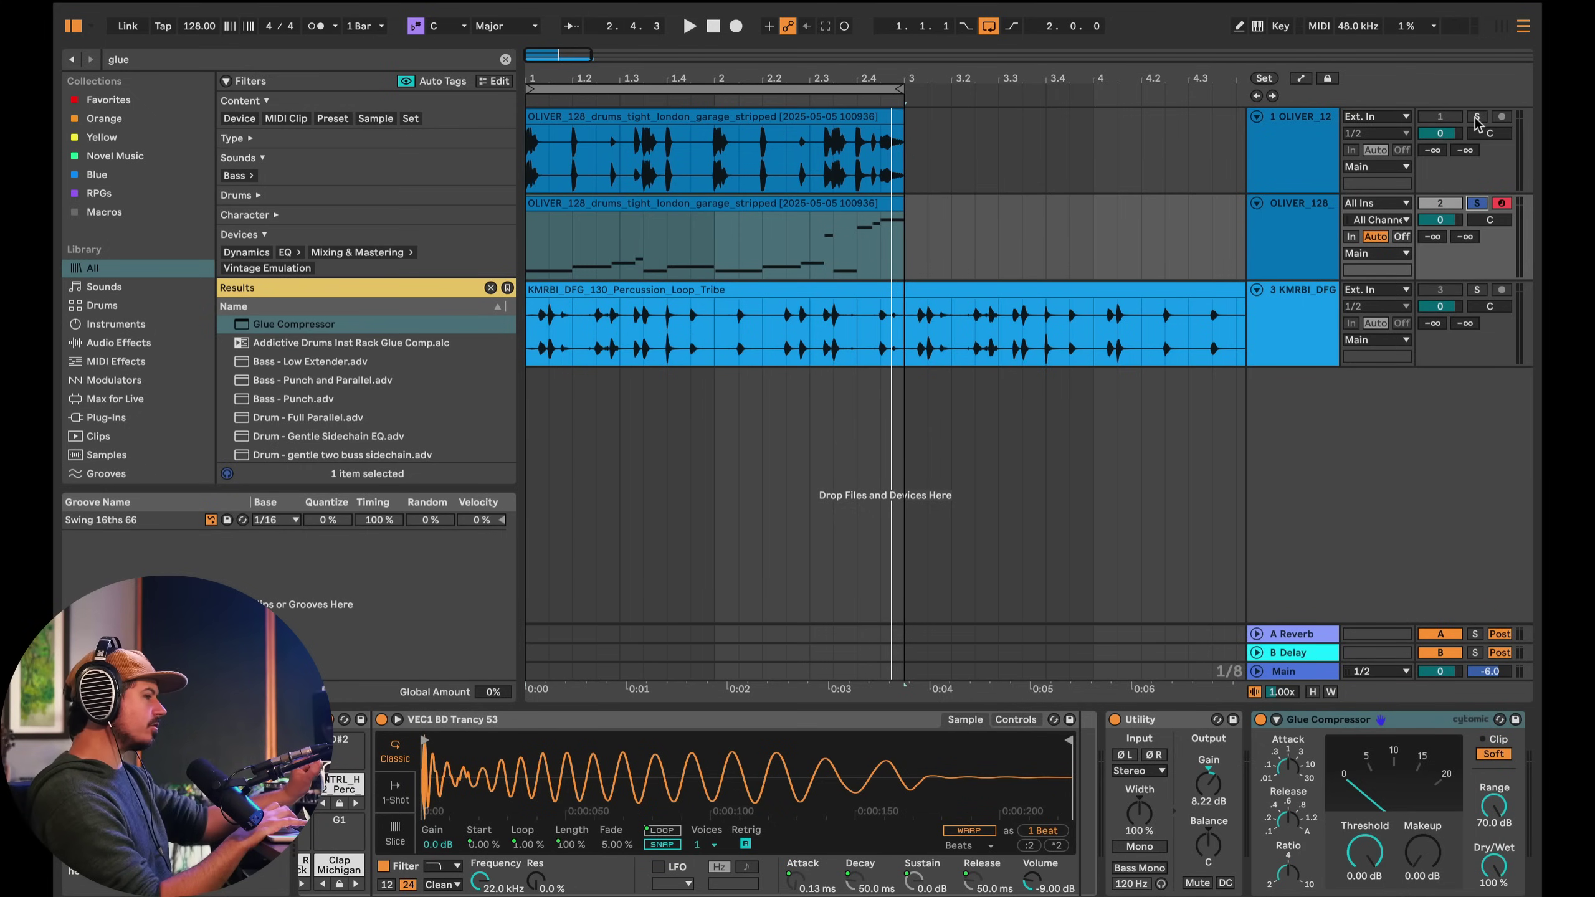
# - Compare the original garage loop with the swapped kit by soloing each track in turn during playback
pyautogui.click(1477, 117)
pyautogui.press('space')
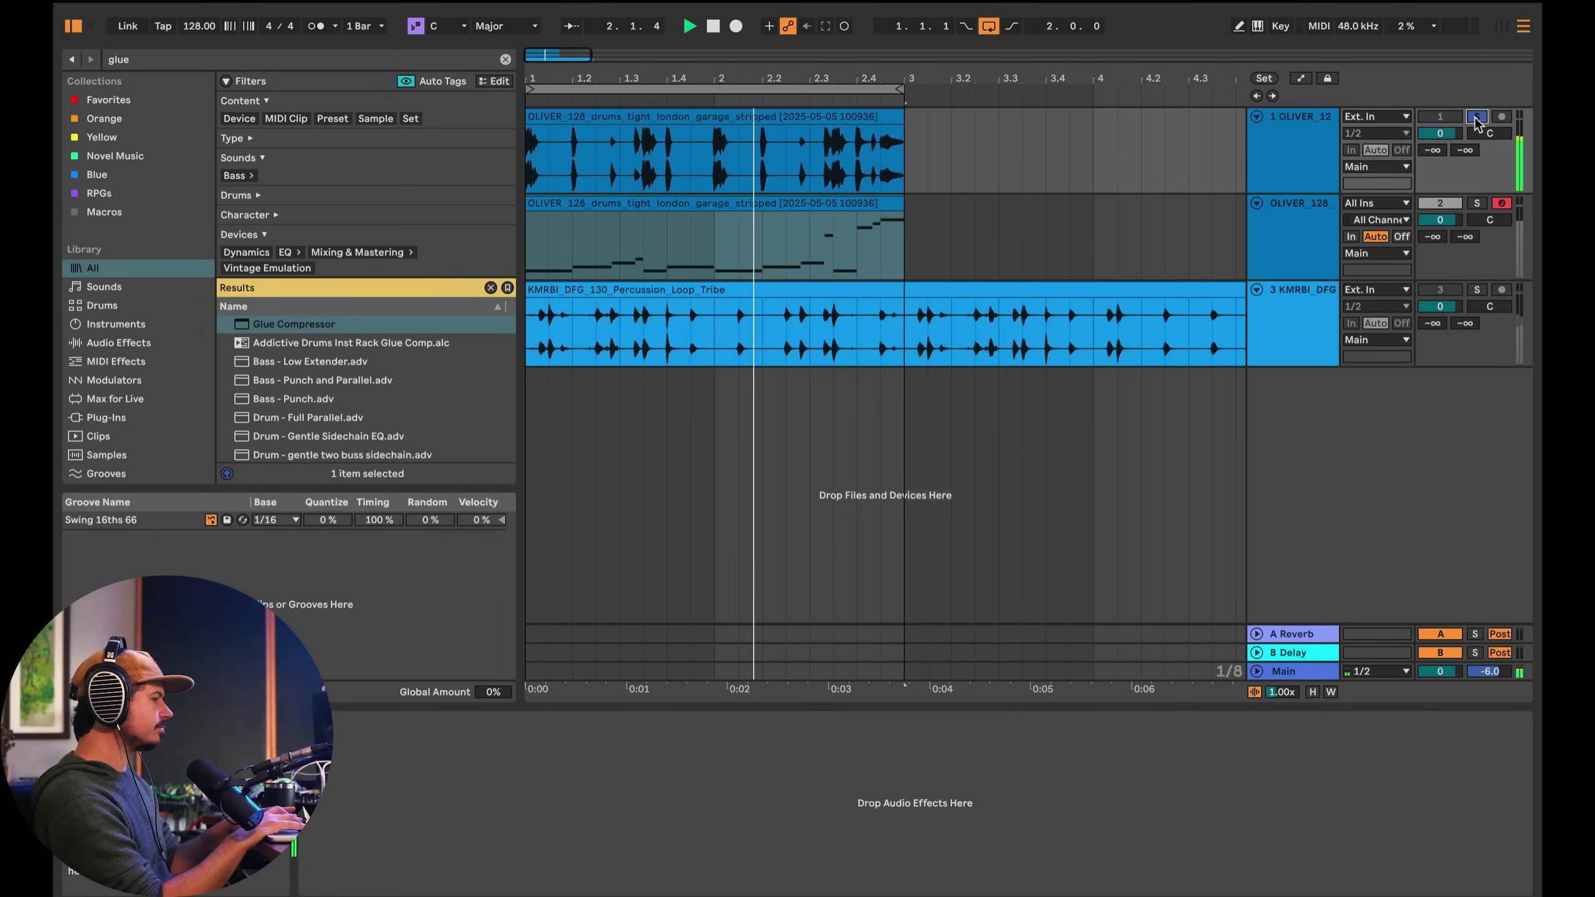
pyautogui.click(1477, 204)
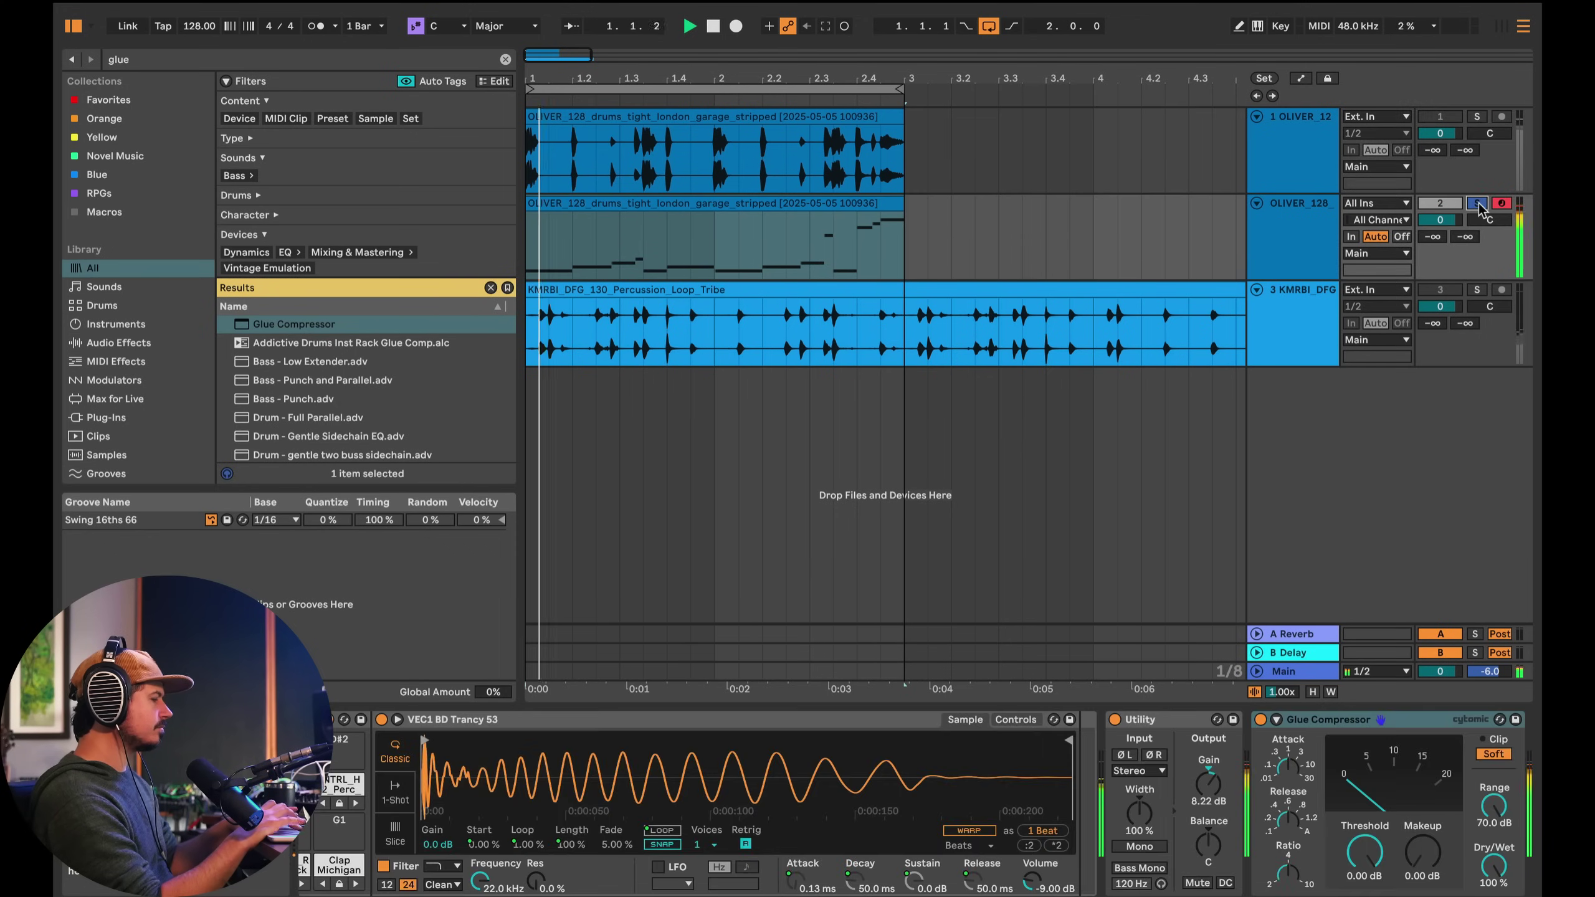
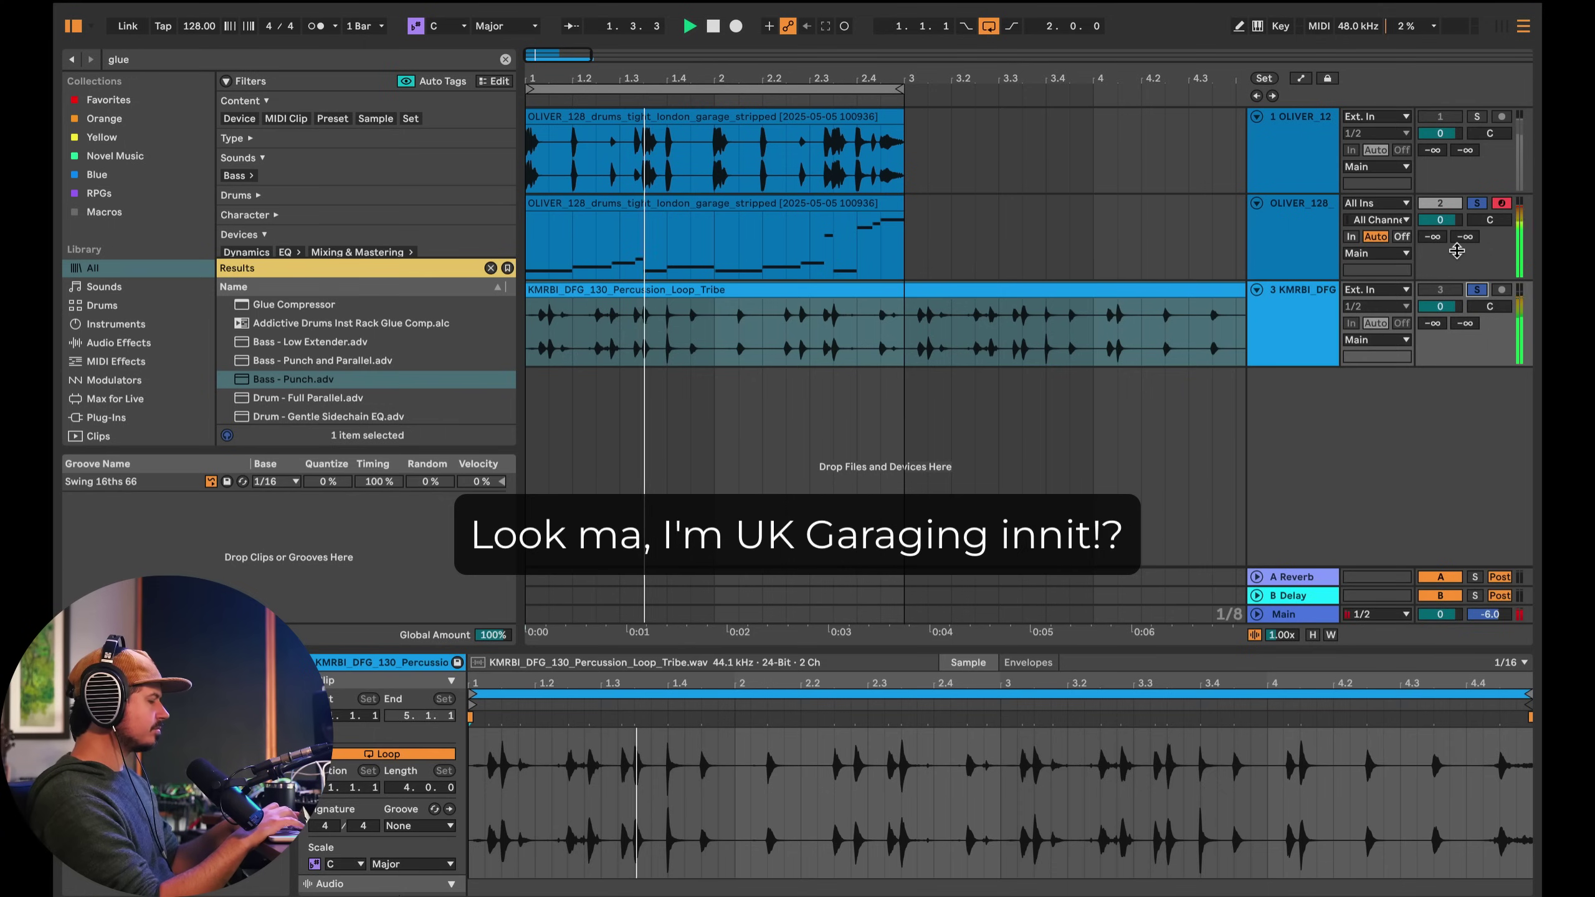
# - Duplicate the first bar of the KMRBI_DFG_130_Percussion_Loop_Tribe clip into bar 2 and play it alongside the sliced drums
pyautogui.click(531, 338)
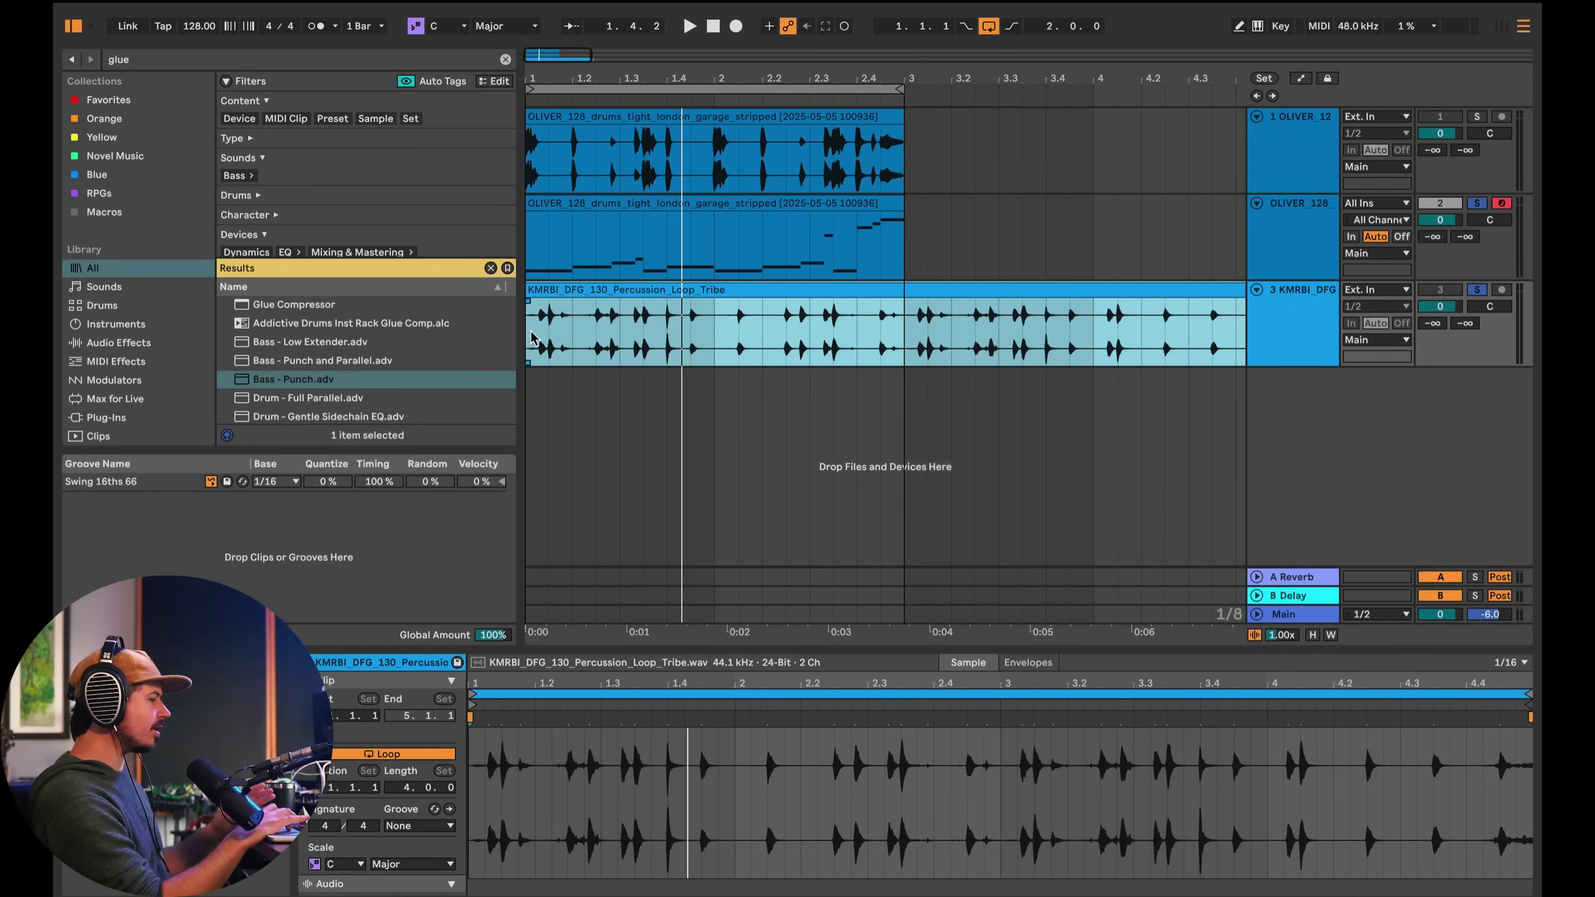
pyautogui.press('space')
pyautogui.moveTo(536, 333); pyautogui.dragTo(713, 319)
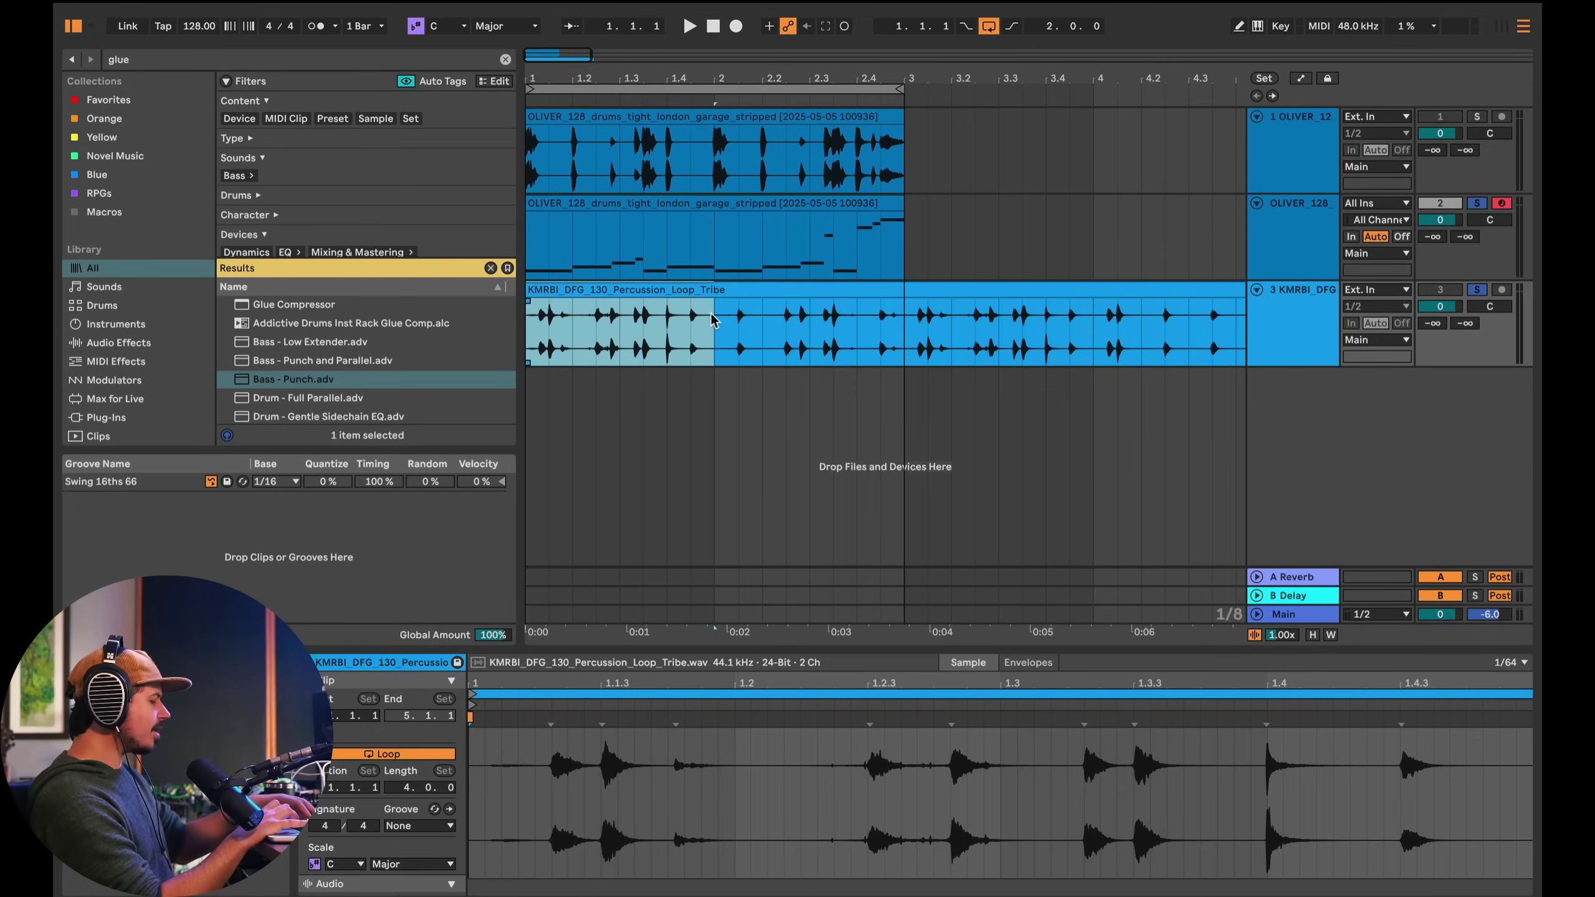
pyautogui.hotkey('ctrl', 'd')
pyautogui.press('space')
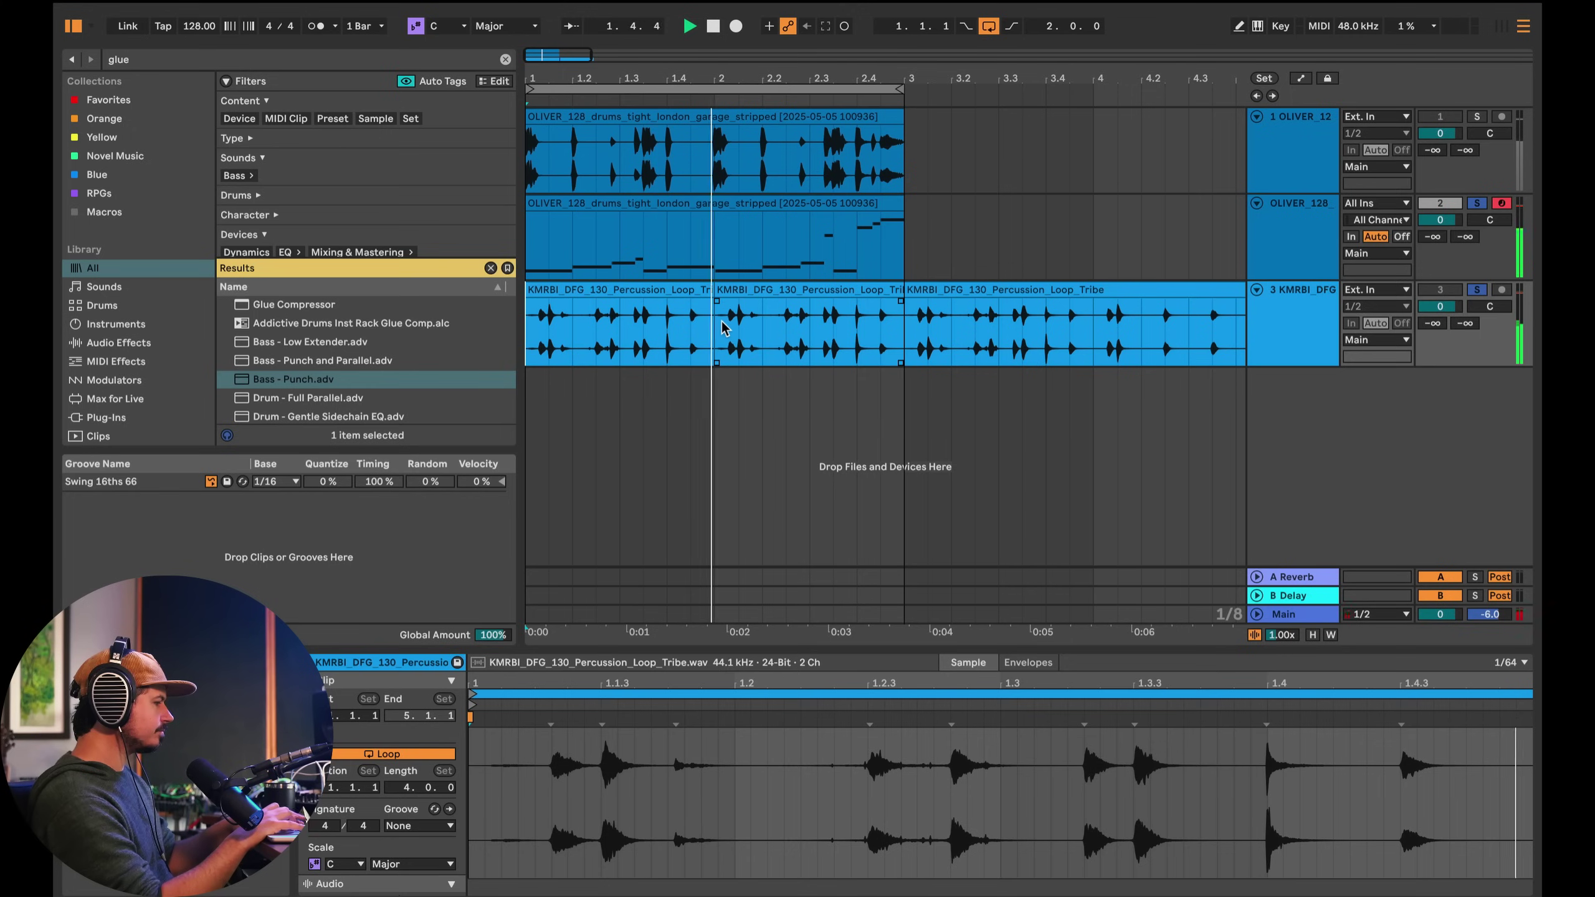
pyautogui.click(699, 340)
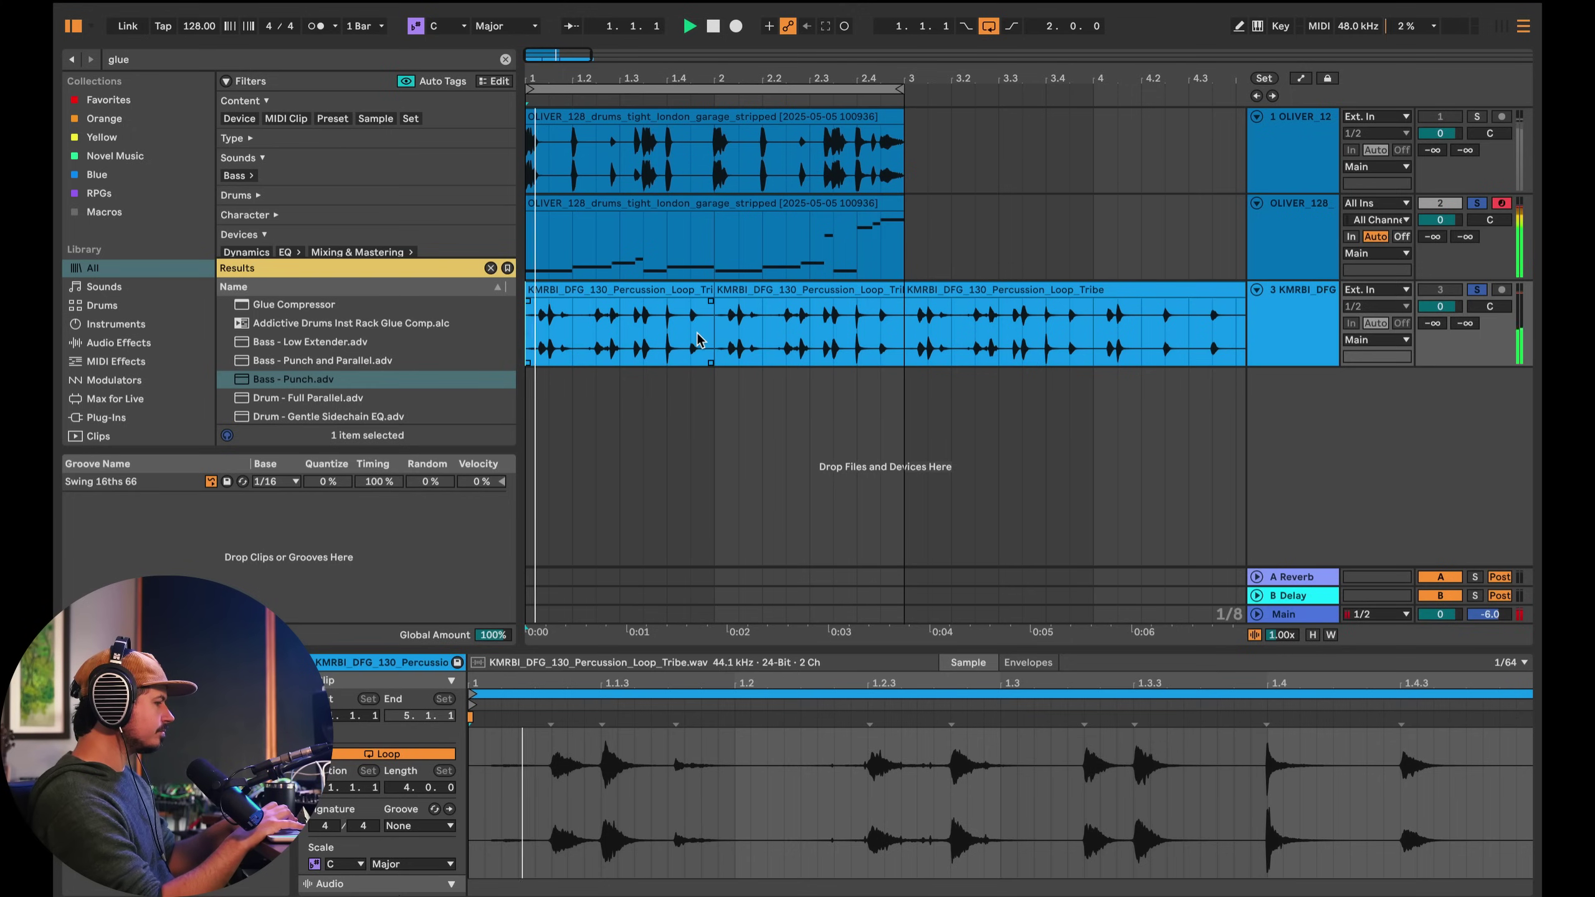
# - Consolidate the first bar of the percussion loop into its own clip and delete the remaining clips after it
pyautogui.click(653, 286)
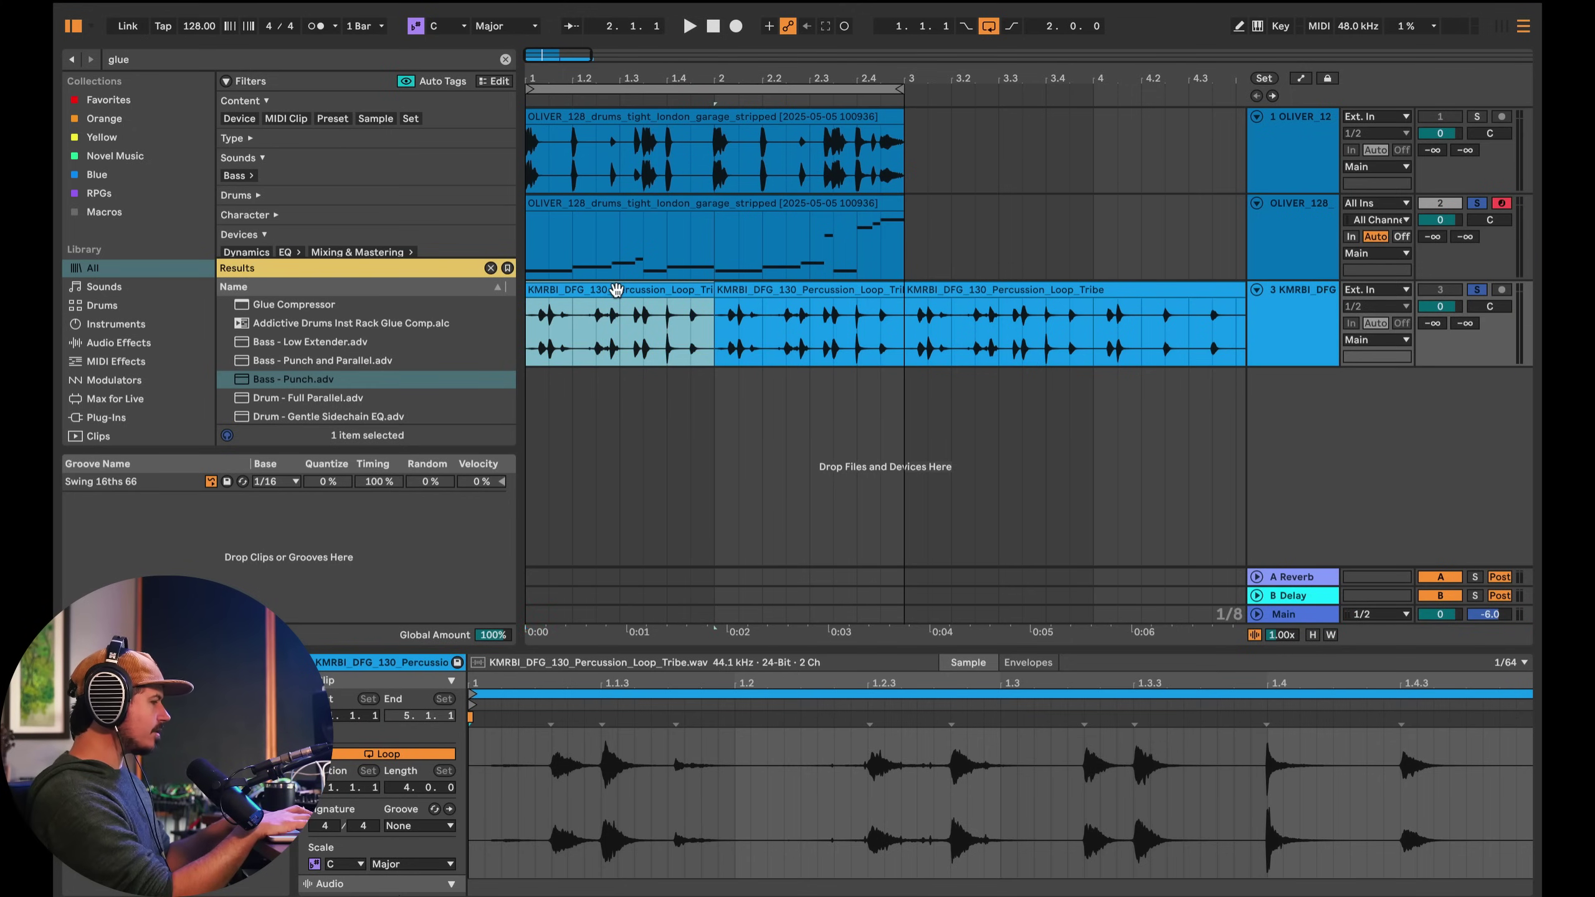
pyautogui.rightClick(615, 290)
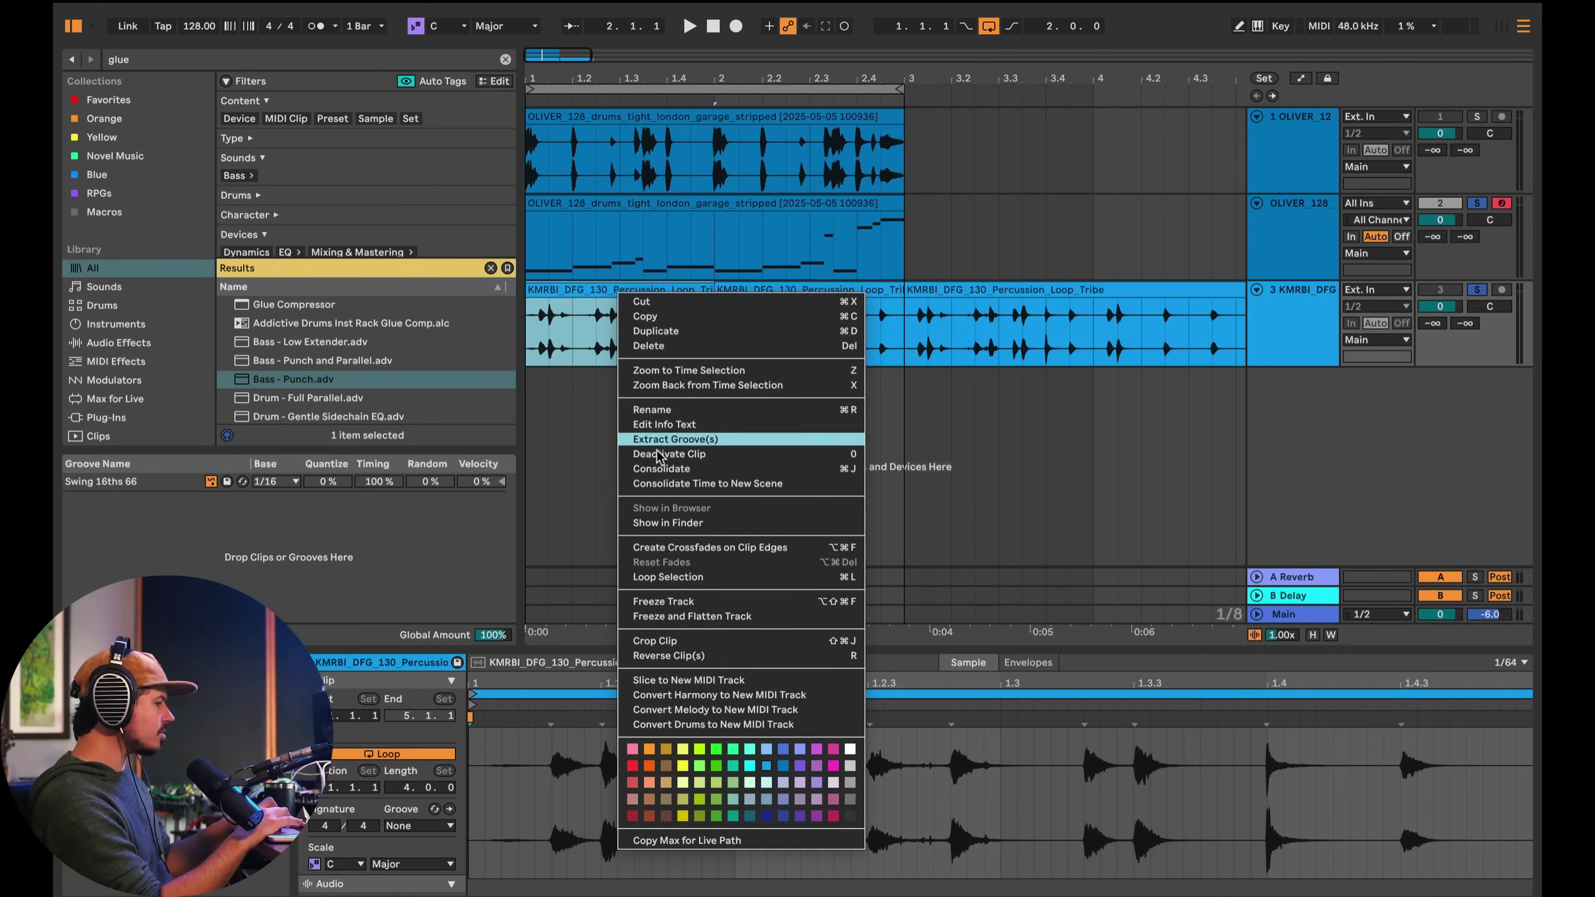
pyautogui.click(657, 472)
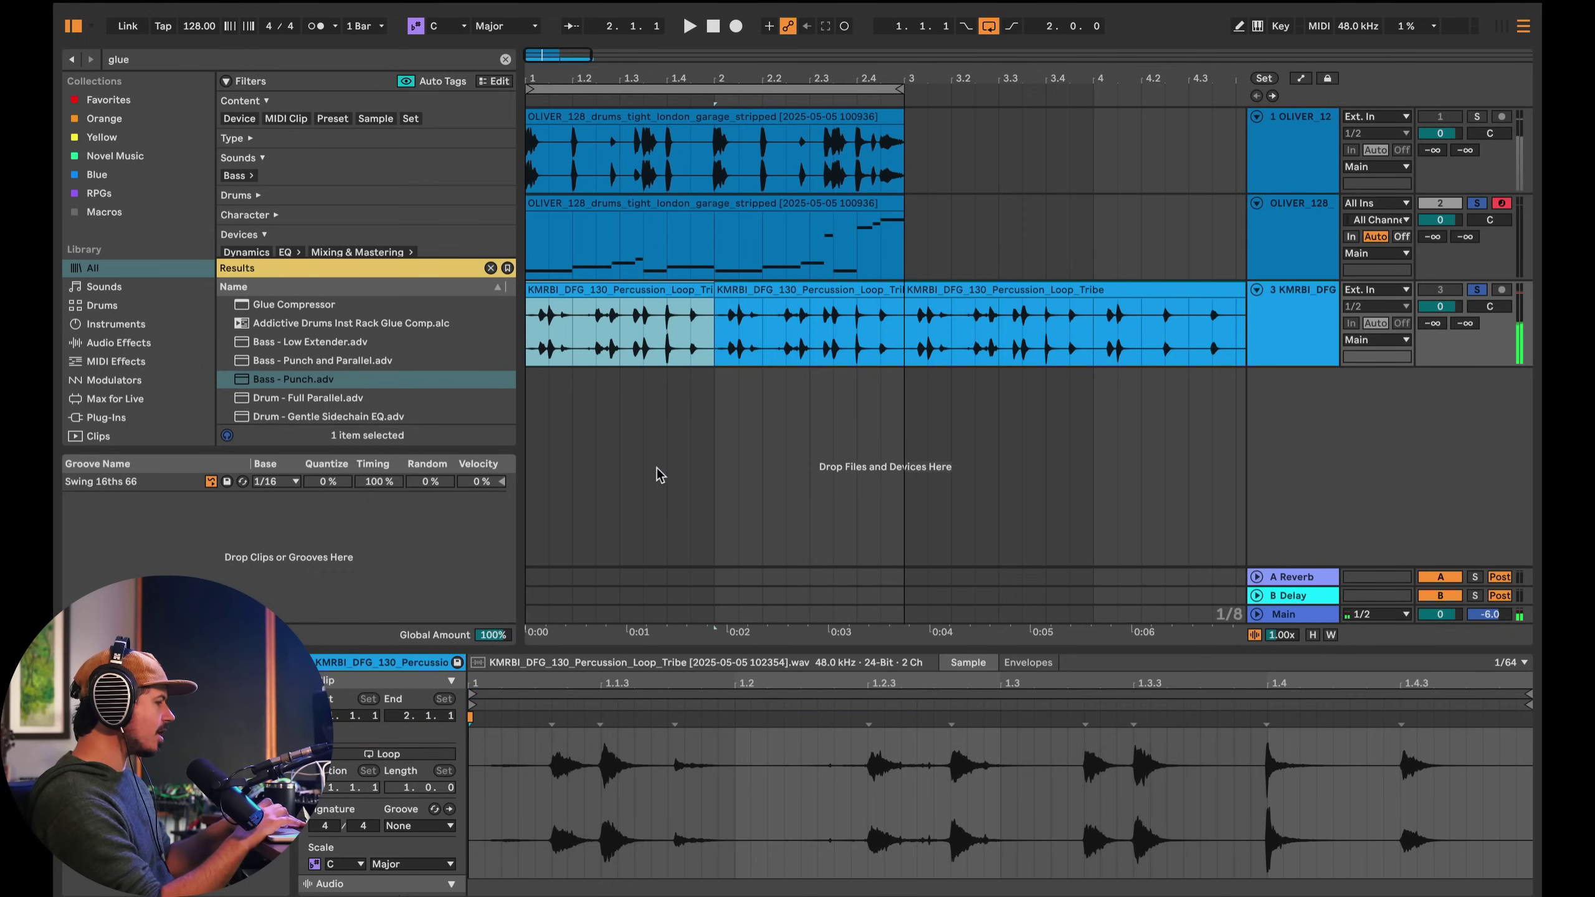
pyautogui.click(859, 291)
pyautogui.keyDown('shift'); pyautogui.click(961, 295); pyautogui.keyUp('shift')
pyautogui.press('Delete')
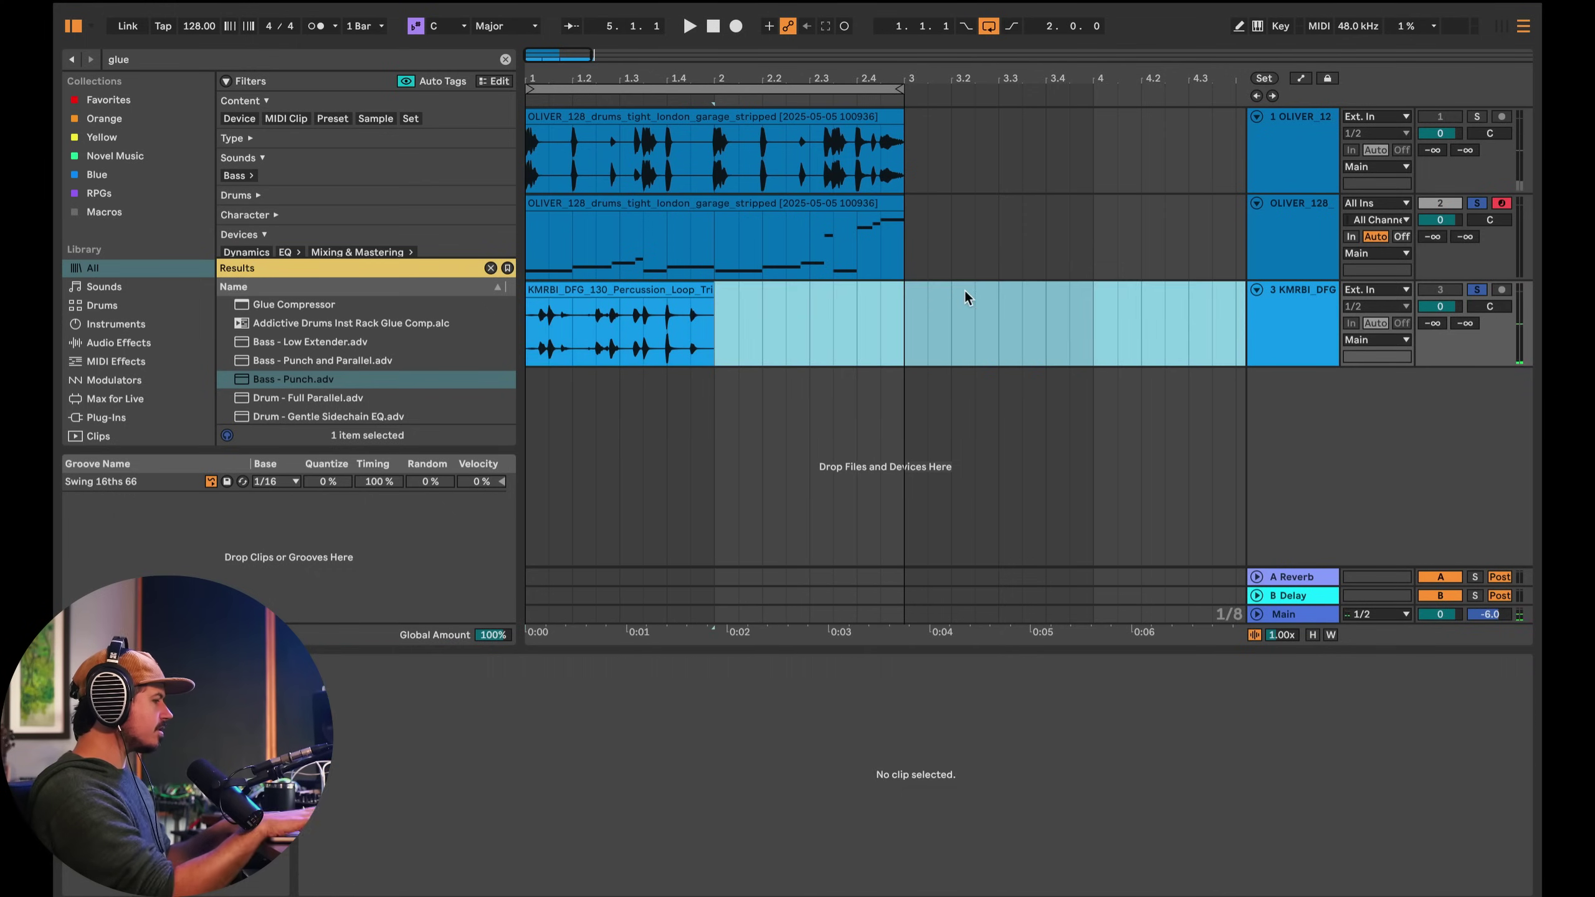
# - Slice the one-bar percussion clip to a new MIDI track, one slice per transient with the Default preset and warped timing preserved
pyautogui.click(583, 291)
pyautogui.rightClick(589, 293)
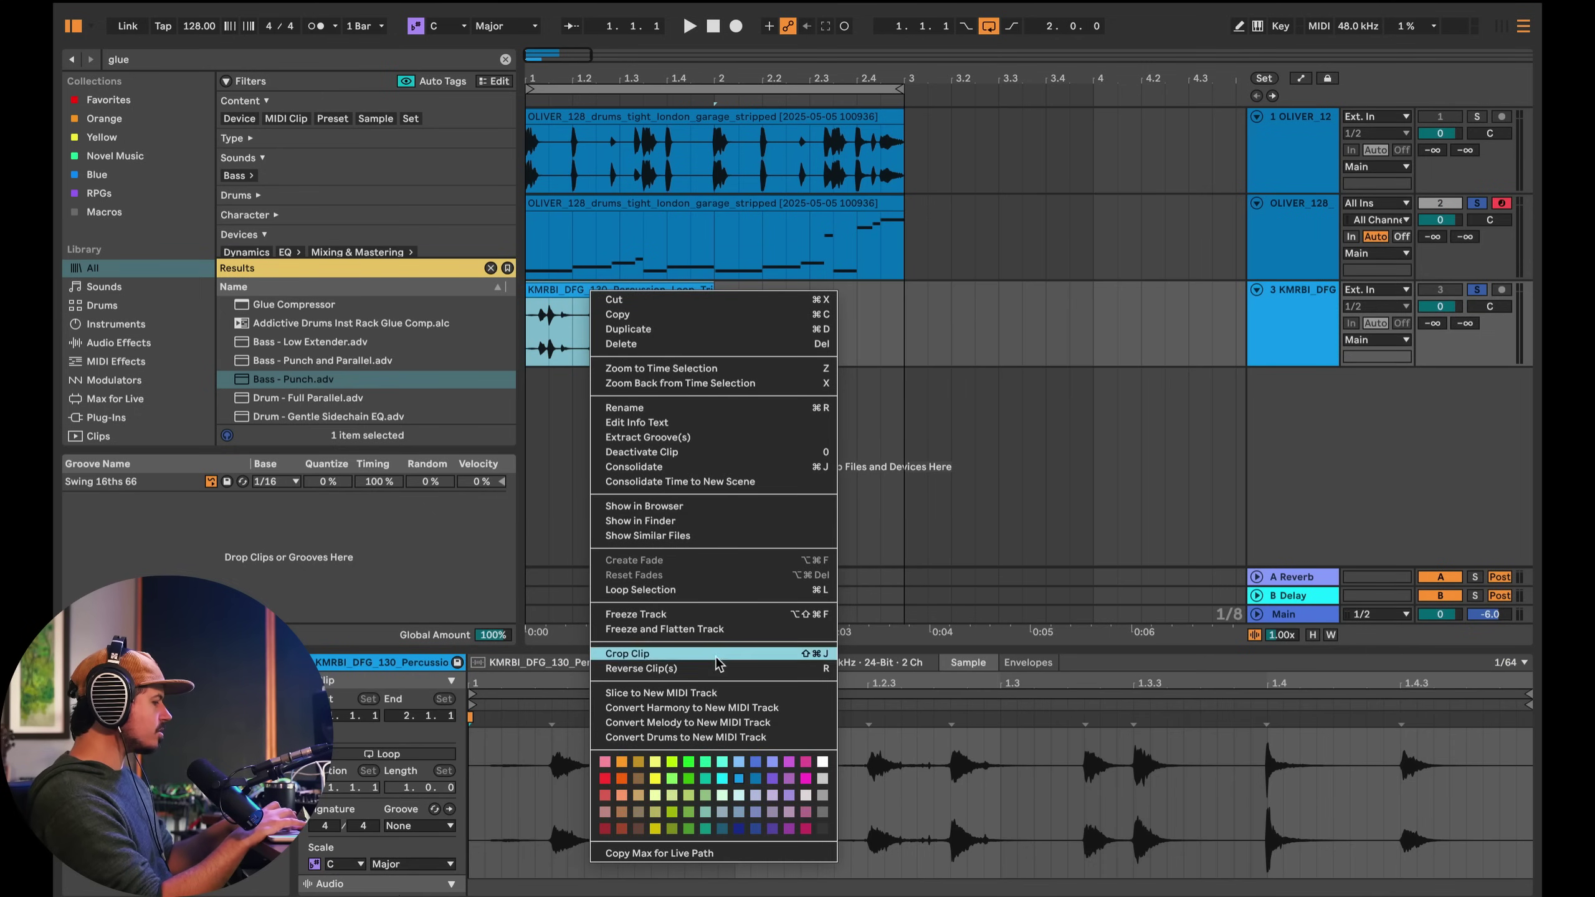
pyautogui.click(707, 694)
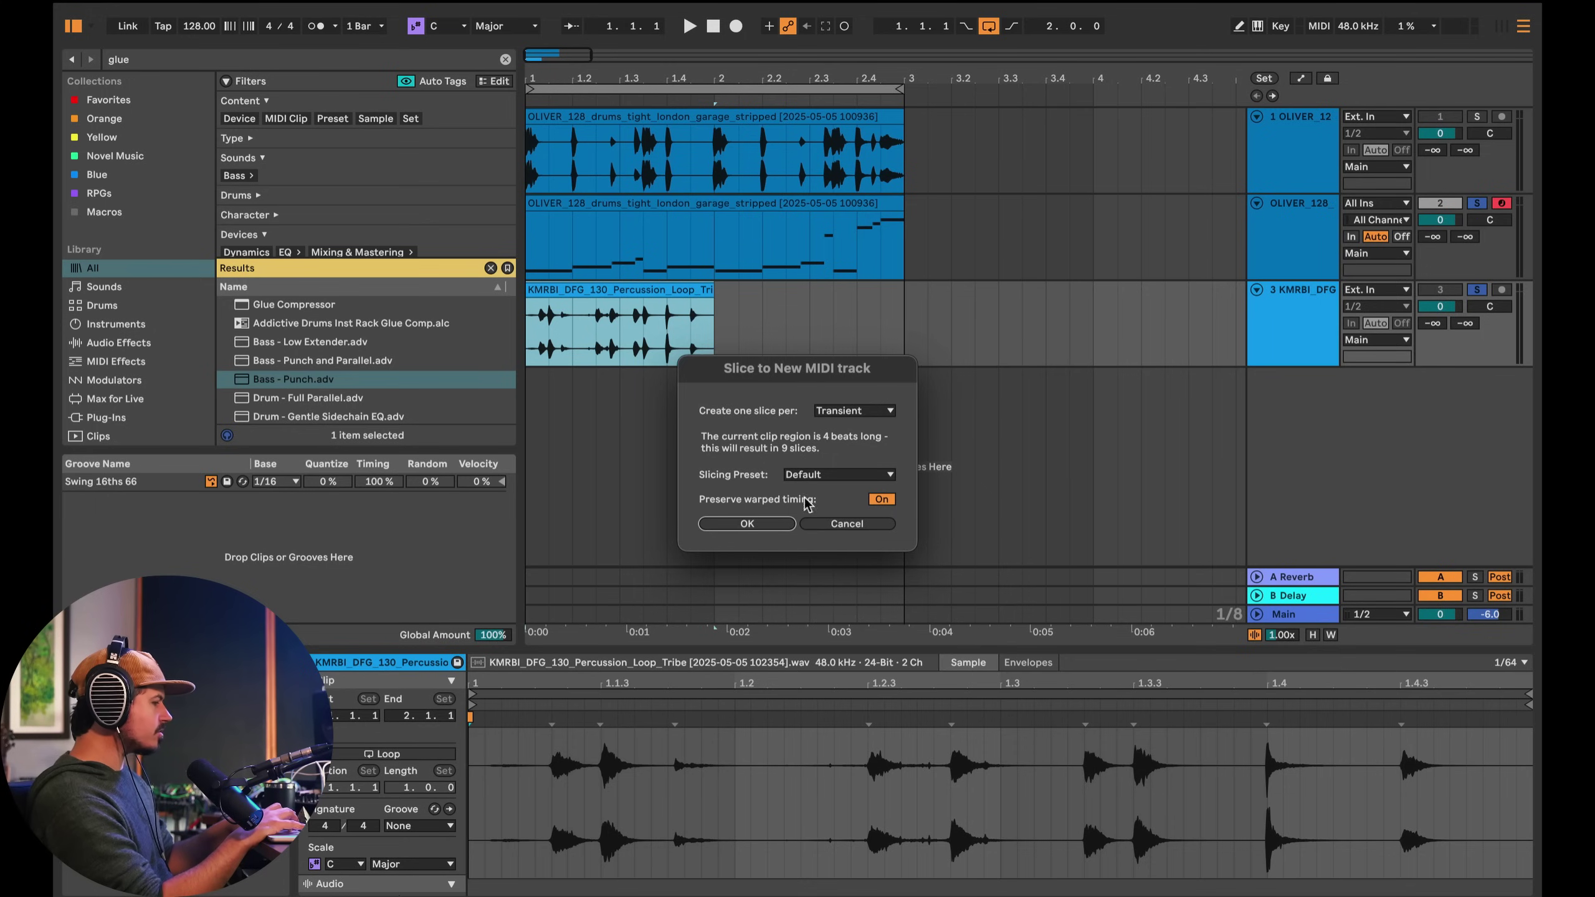
pyautogui.click(740, 525)
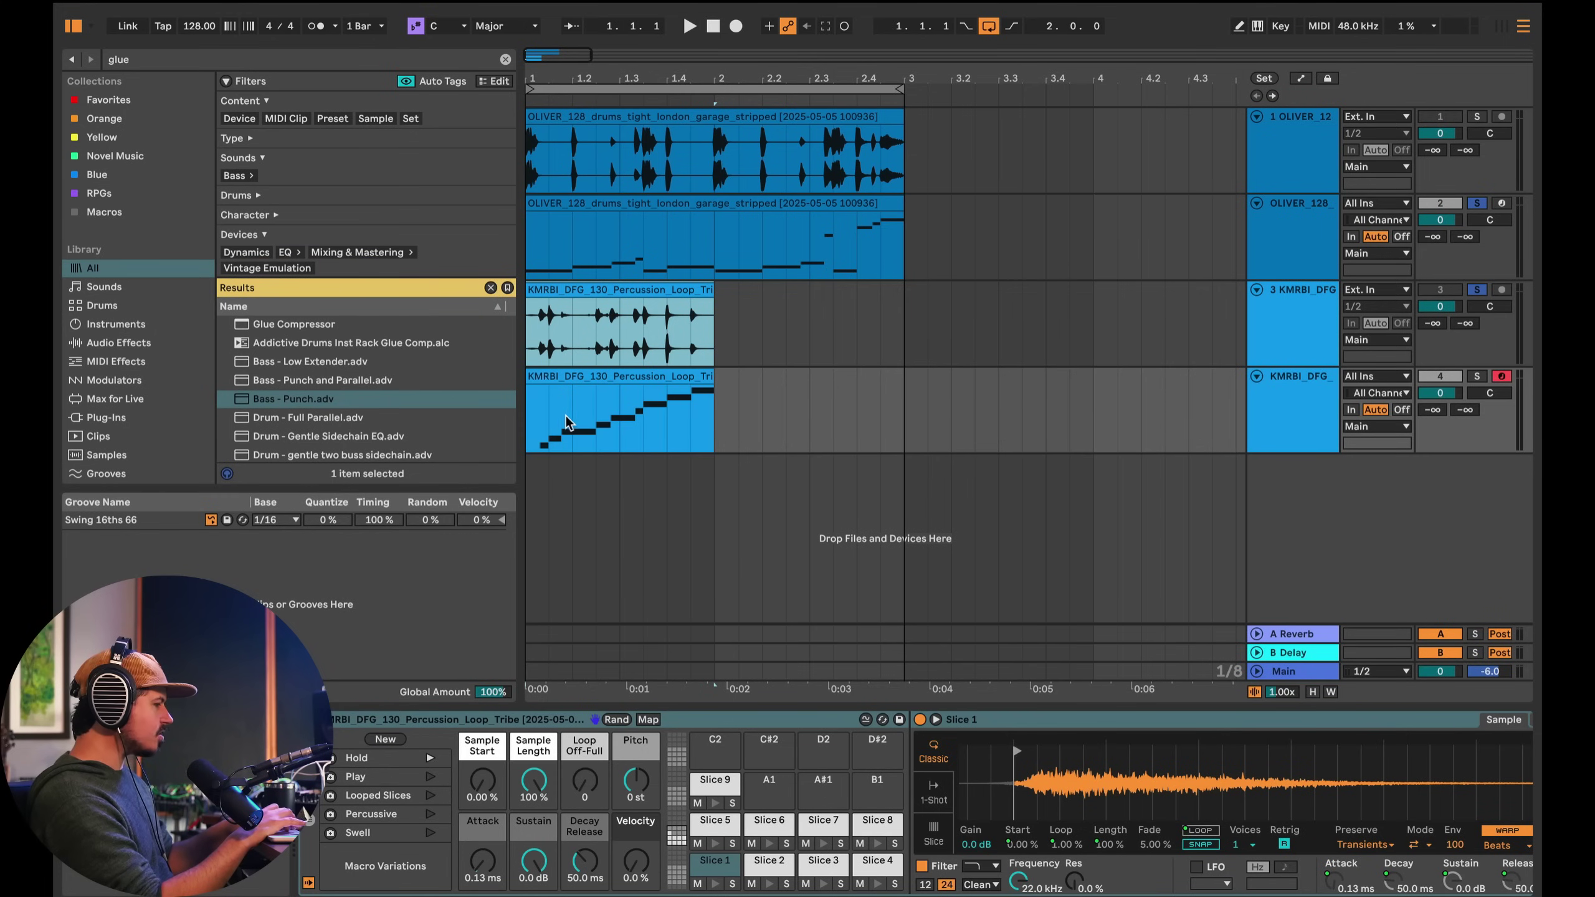
# - Crop the samples on the Slice 1 to Slice 4 pads of the new percussion Drum Rack
pyautogui.click(711, 869)
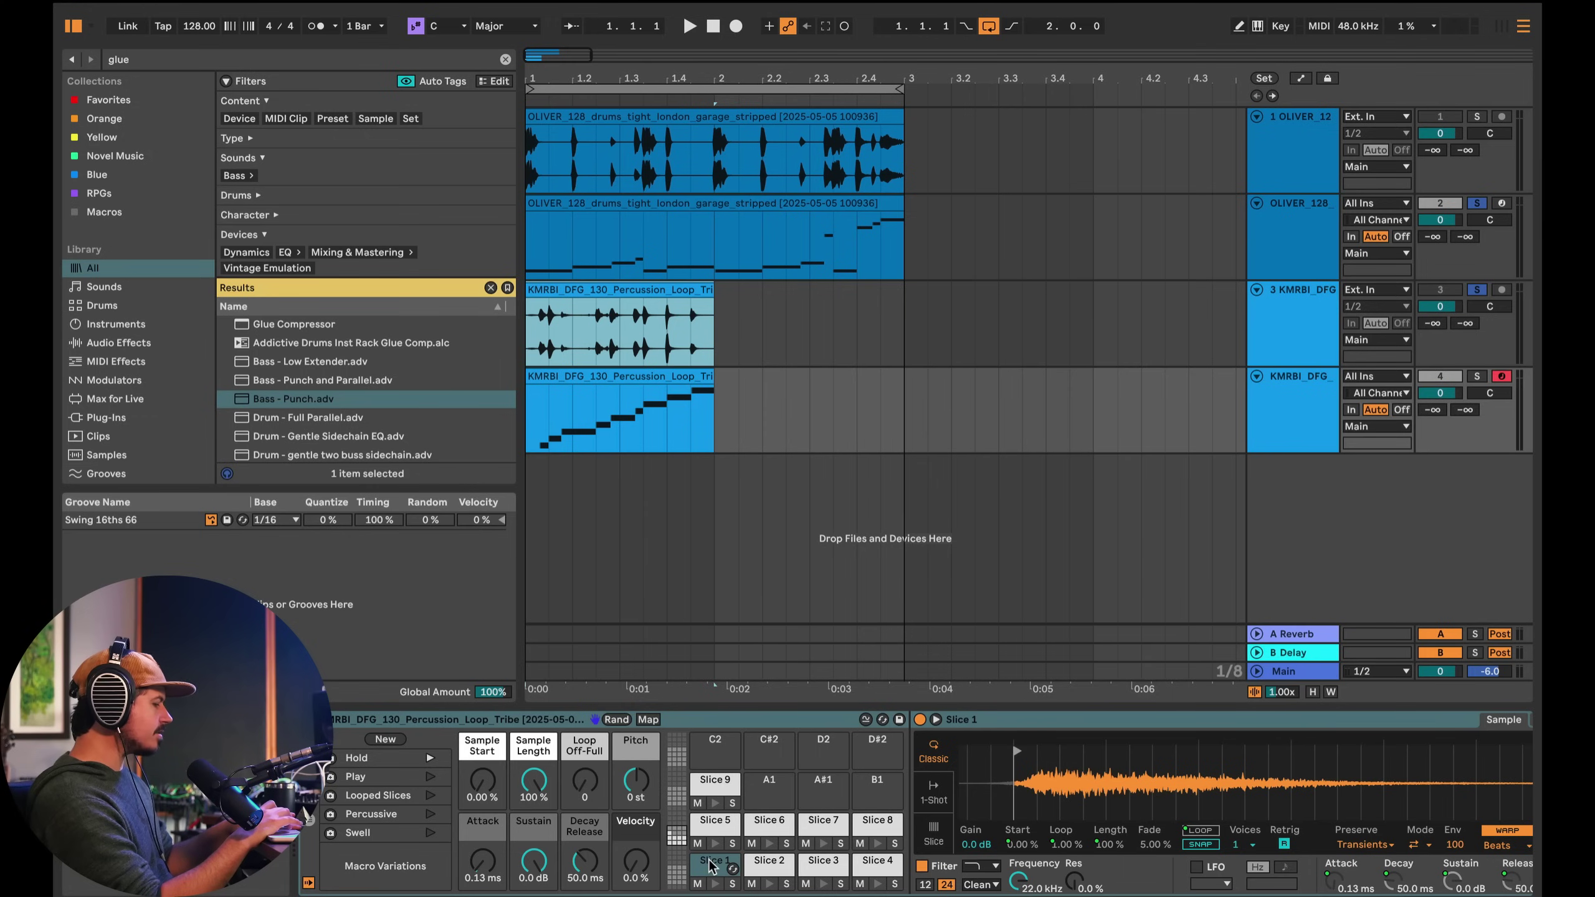
pyautogui.click(711, 868)
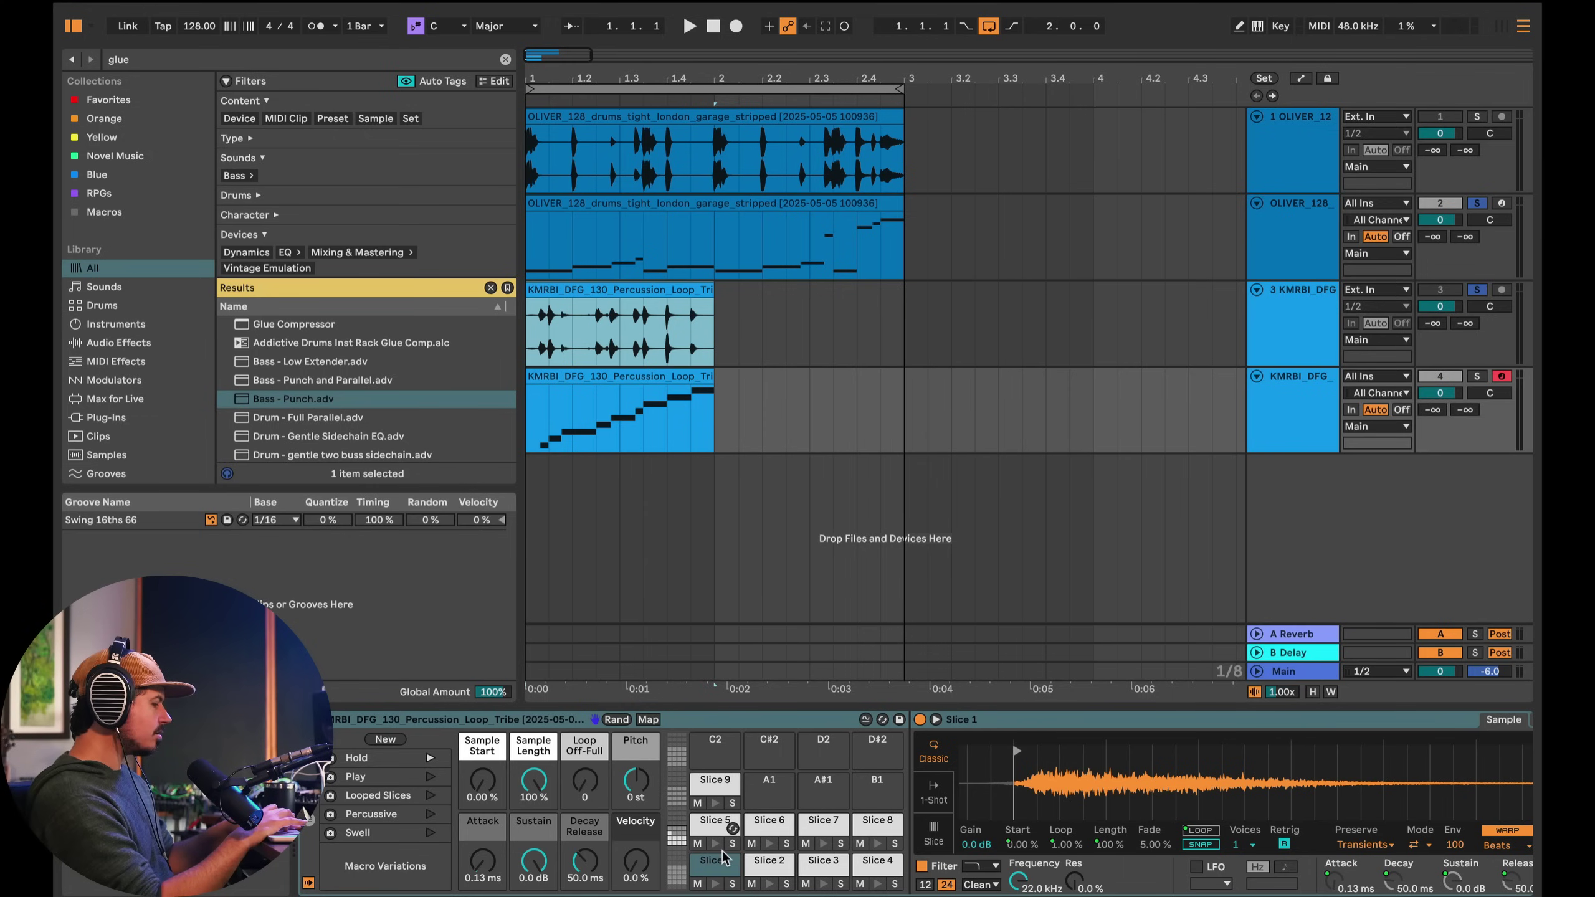
pyautogui.rightClick(1046, 761)
pyautogui.click(1077, 666)
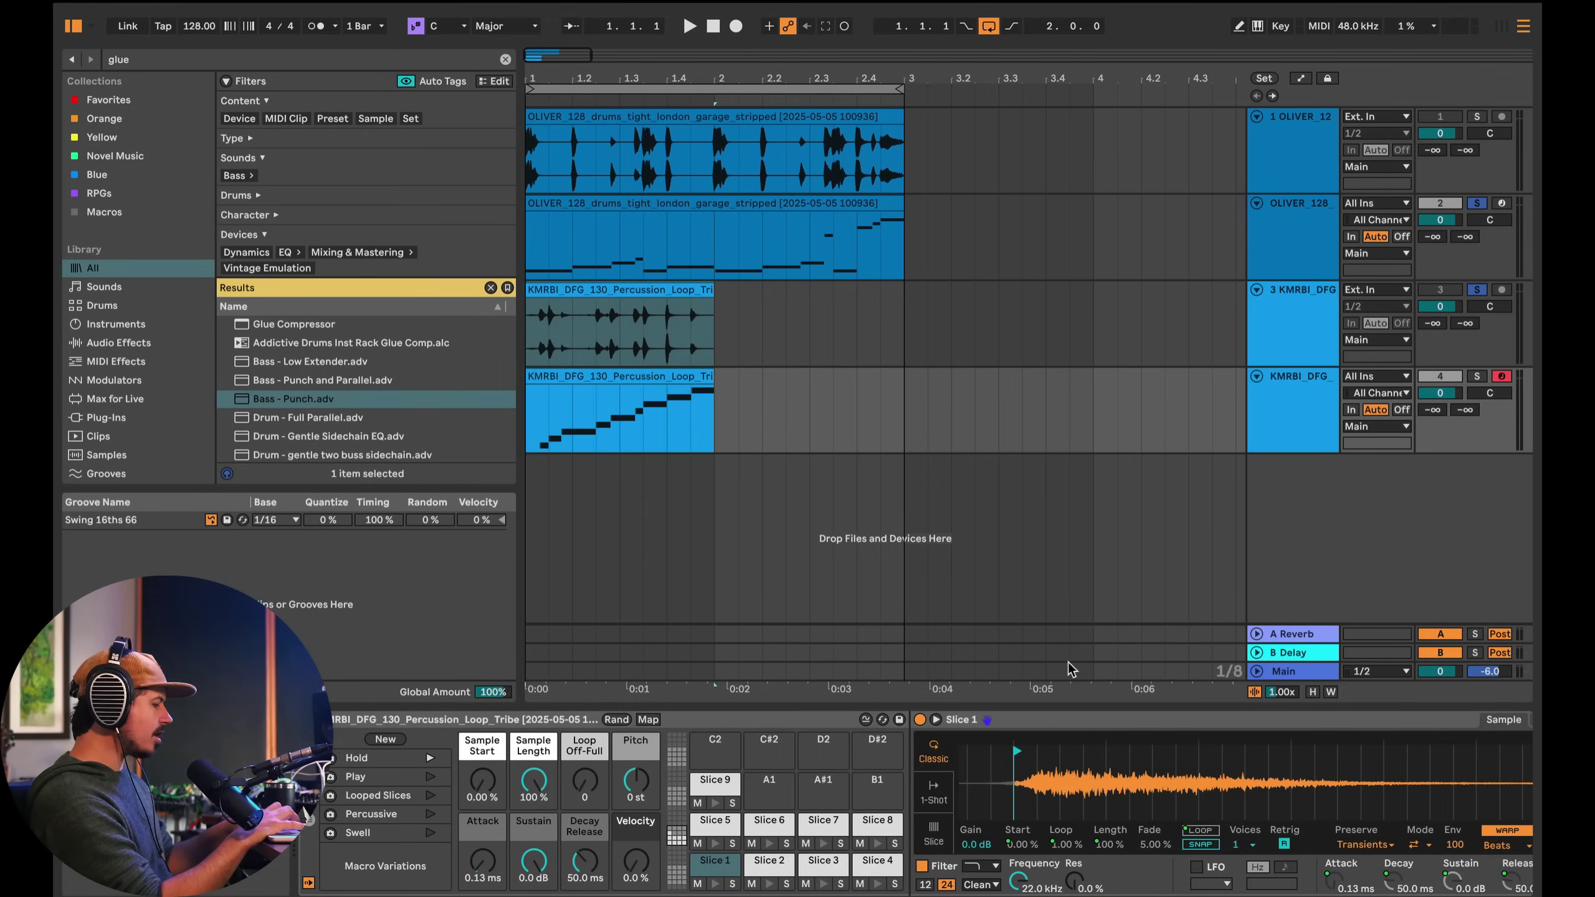
pyautogui.click(770, 865)
pyautogui.rightClick(1015, 786)
pyautogui.click(1044, 691)
pyautogui.click(823, 864)
pyautogui.rightClick(1036, 789)
pyautogui.click(1067, 693)
pyautogui.click(877, 865)
pyautogui.rightClick(1067, 763)
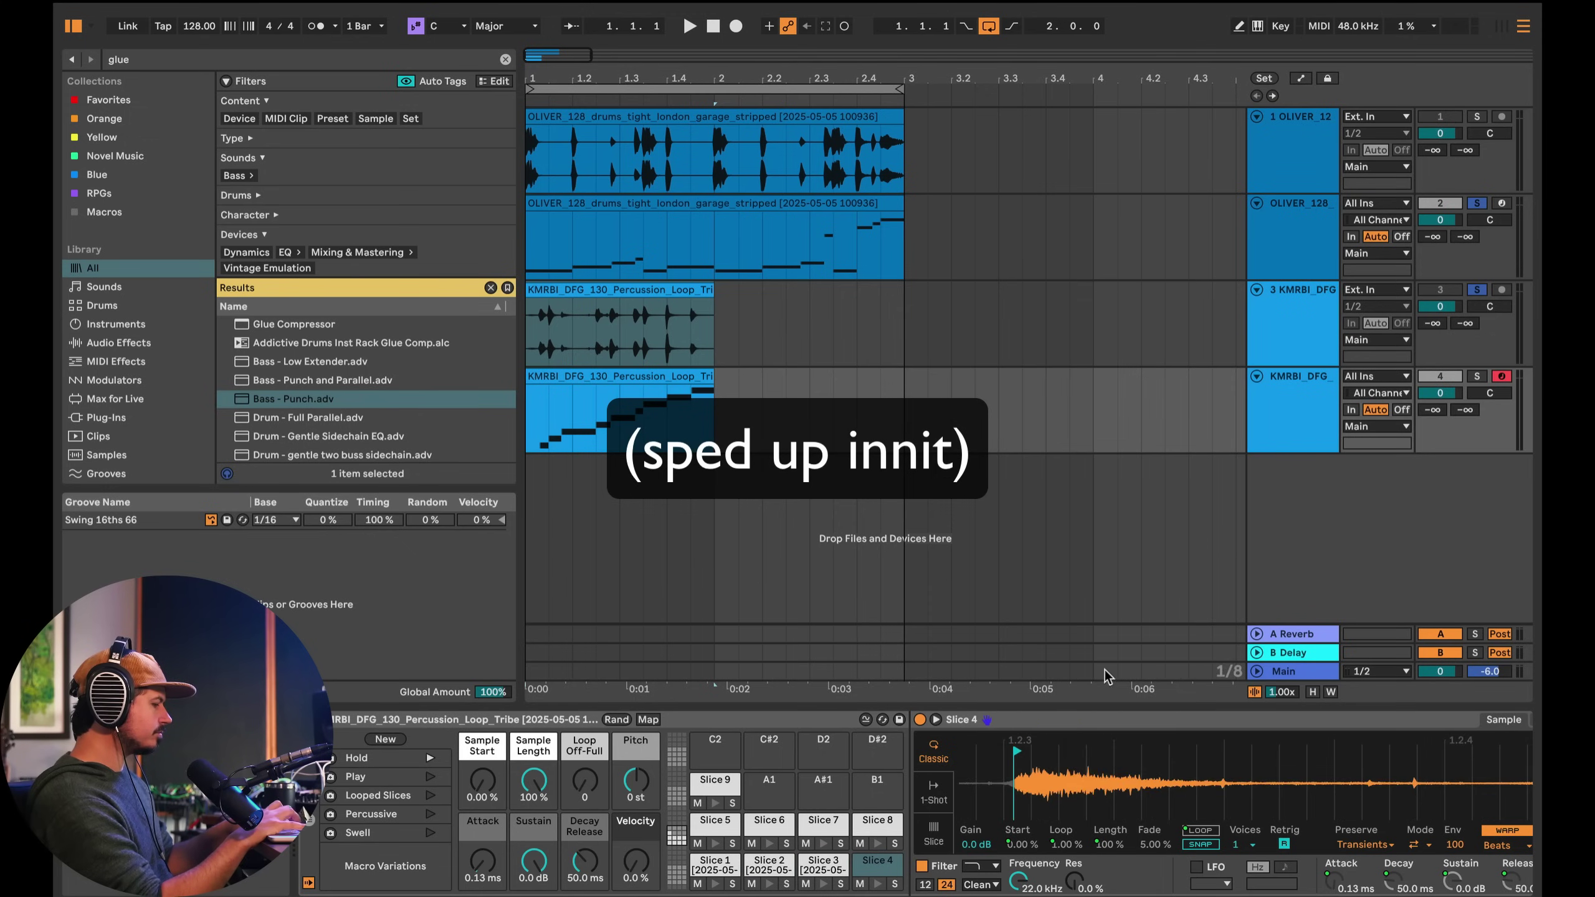
# - Crop the samples on the remaining percussion pads, Slice 5 to Slice 9
pyautogui.click(715, 824)
pyautogui.rightClick(1072, 772)
pyautogui.click(1105, 680)
pyautogui.click(770, 825)
pyautogui.rightClick(1044, 776)
pyautogui.click(1081, 687)
pyautogui.click(823, 824)
pyautogui.rightClick(1043, 773)
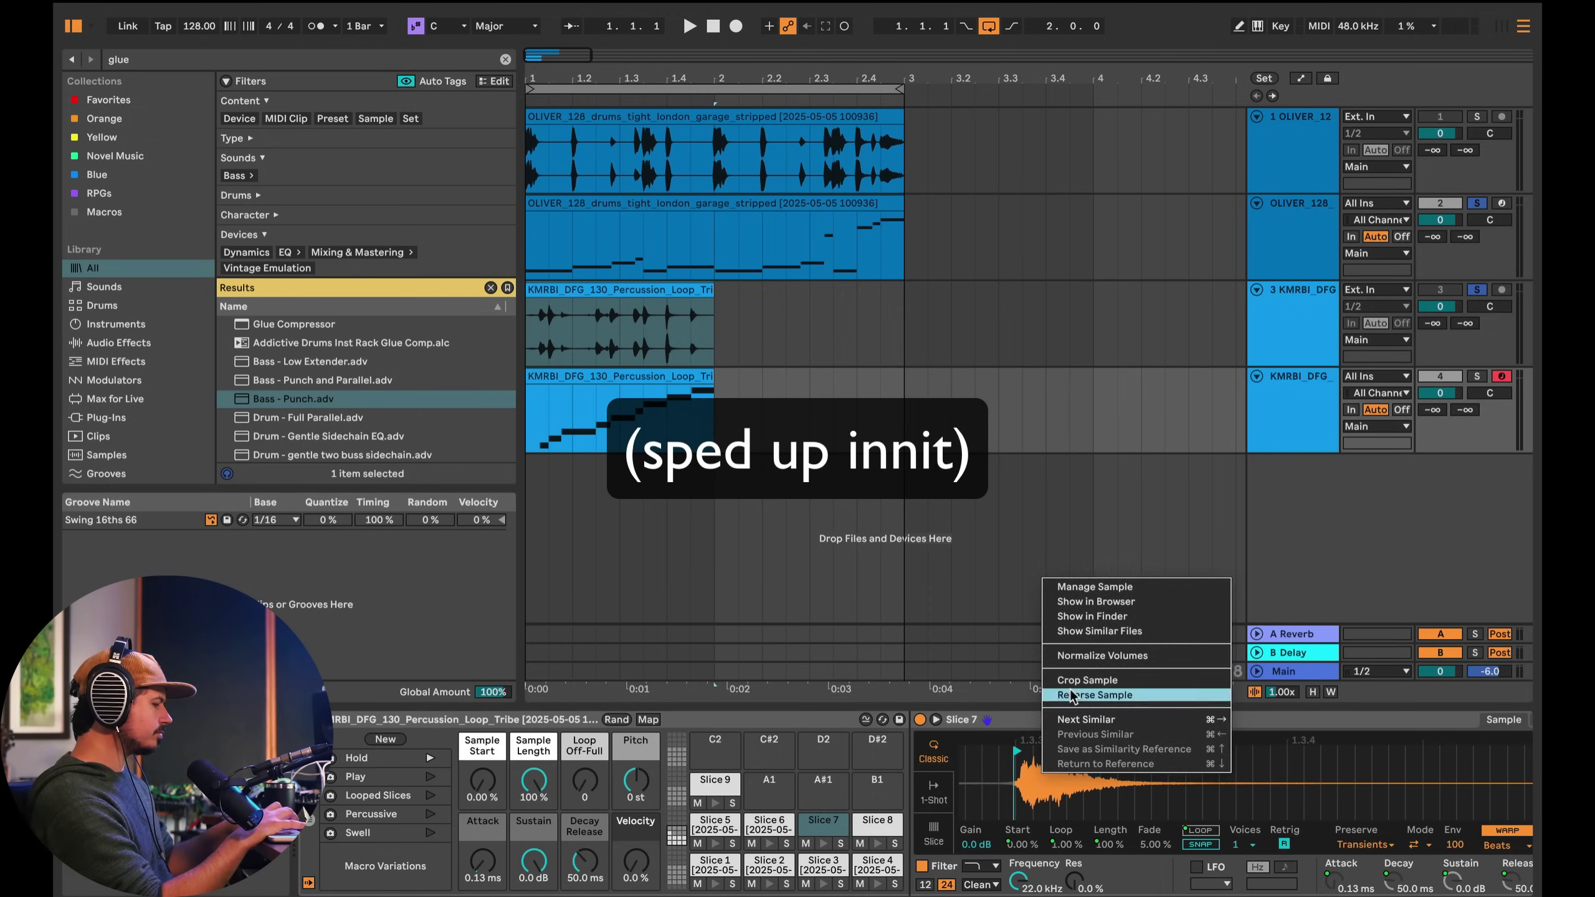
pyautogui.click(1080, 680)
pyautogui.click(878, 825)
pyautogui.rightClick(1042, 773)
pyautogui.click(1081, 680)
pyautogui.click(715, 783)
pyautogui.rightClick(1055, 773)
pyautogui.click(1080, 680)
# - Add a Utility device after the percussion Drum Rack and raise its gain to 8.33 dB
pyautogui.click(220, 59)
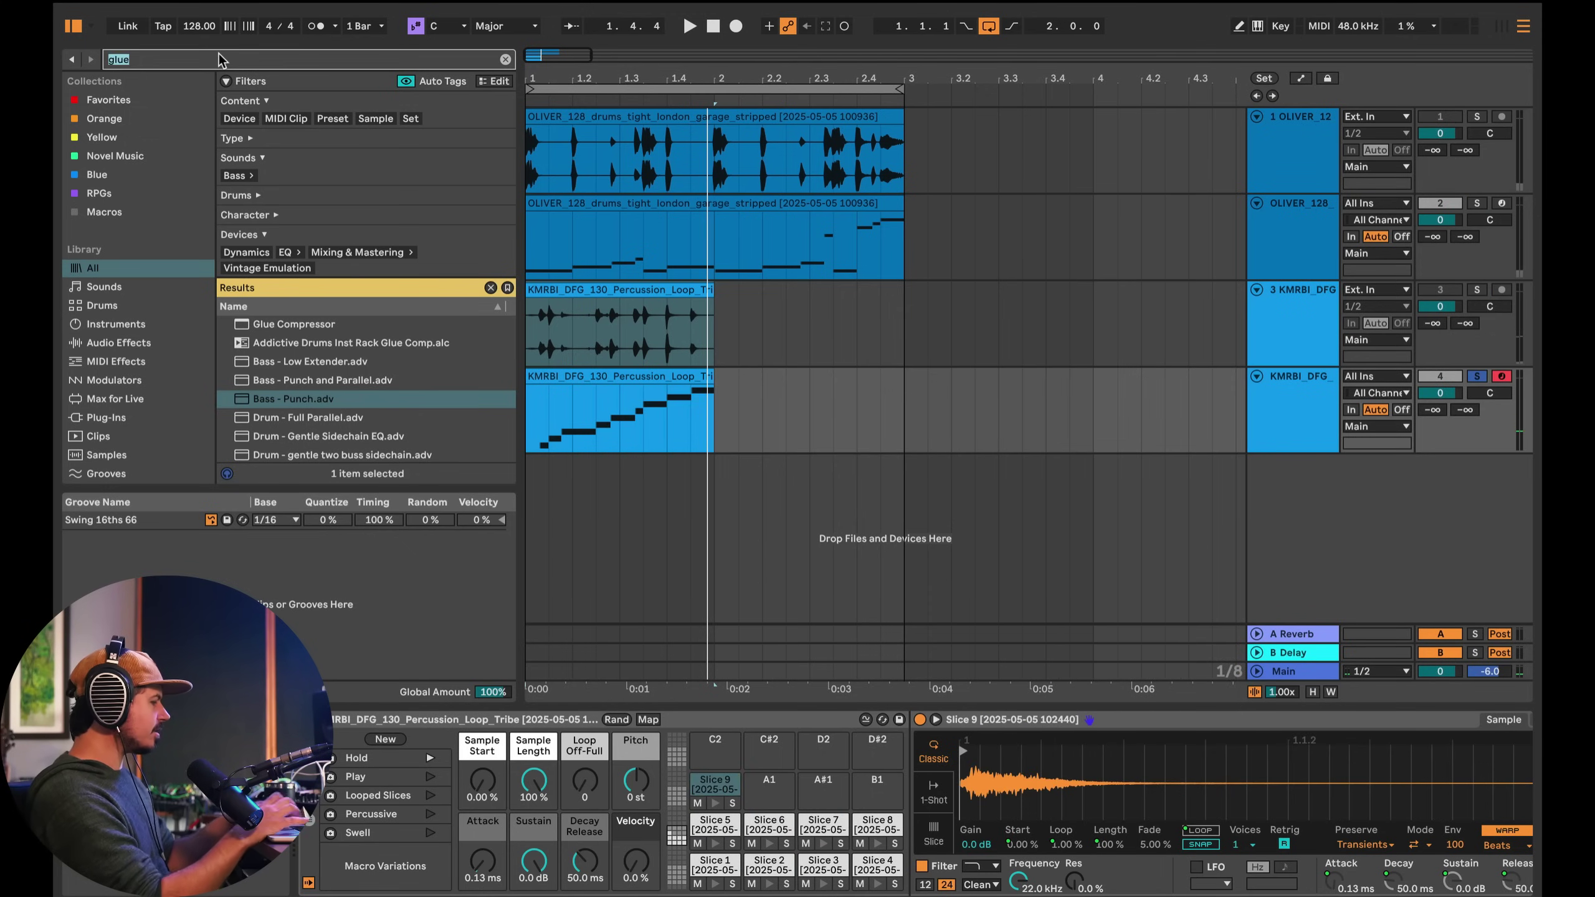
pyautogui.write('utility')
pyautogui.press('Down')
pyautogui.press('Down')
pyautogui.press('Return')
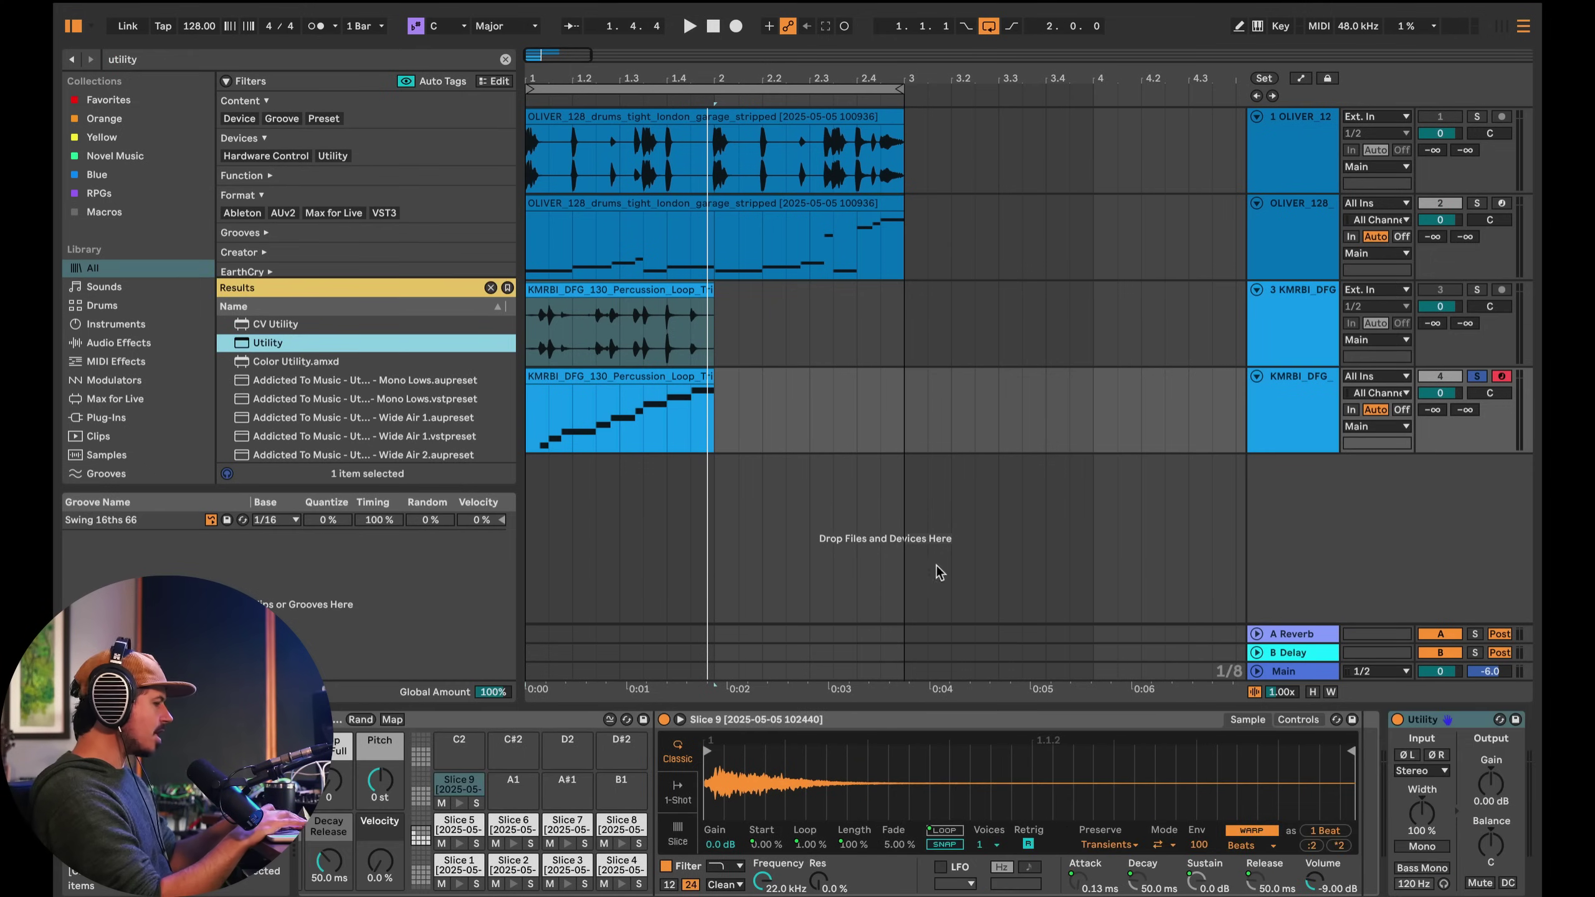
pyautogui.moveTo(1472, 795); pyautogui.dragTo(1472, 772)
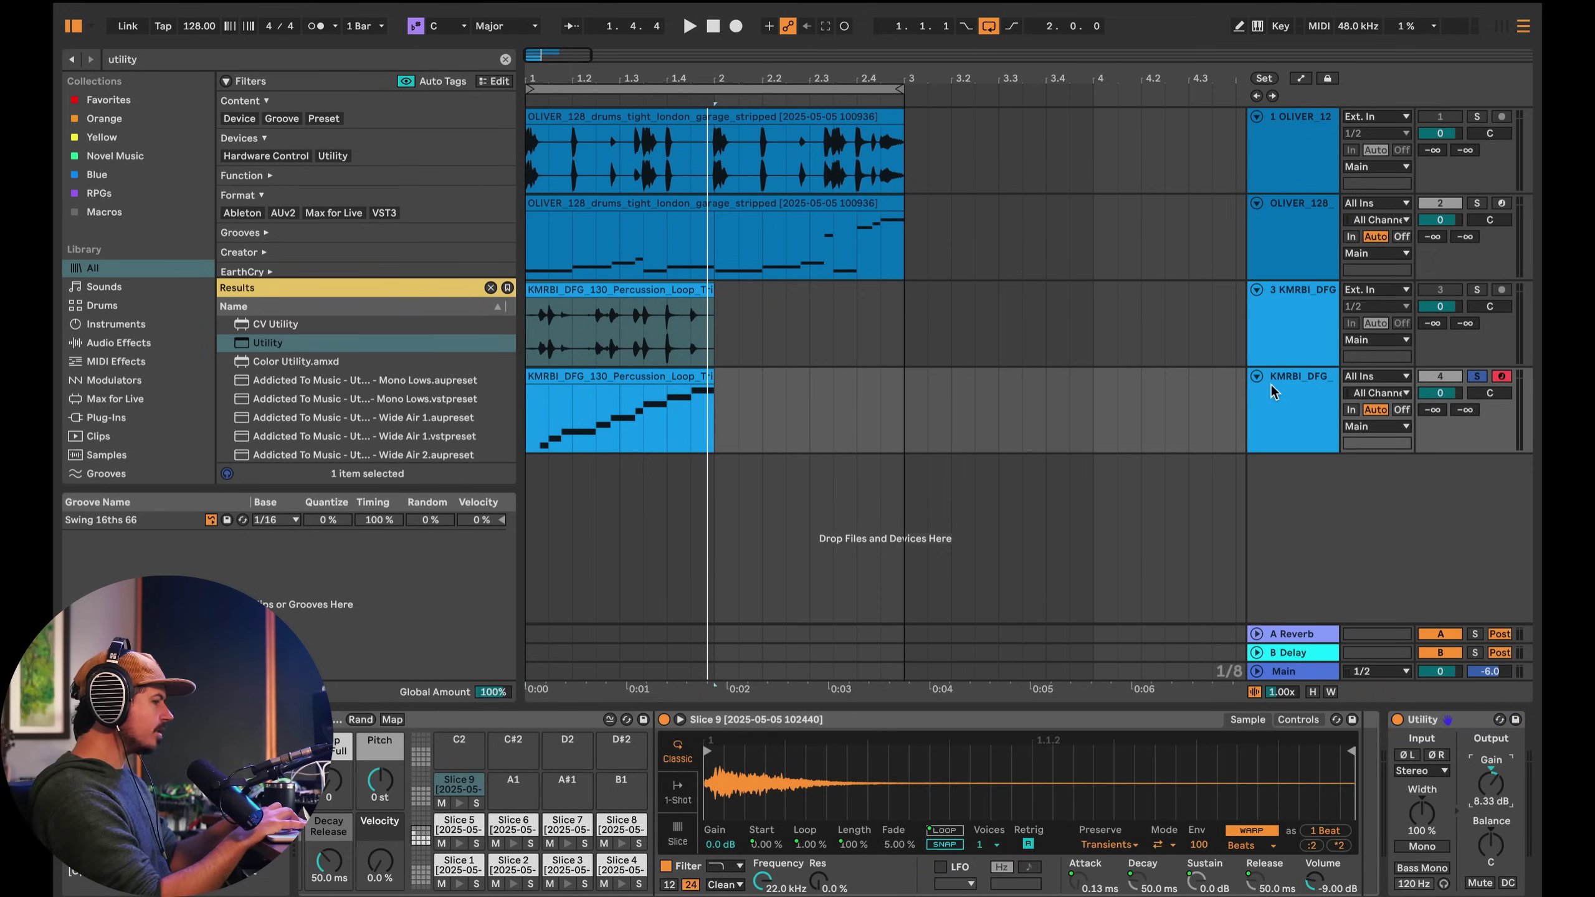
# - Turn on similar-sample swapping for the percussion Drum Rack and swap all its pads for similar samples three times, playing the clip
pyautogui.click(1291, 401)
pyautogui.hscroll(-5, 670, 789)
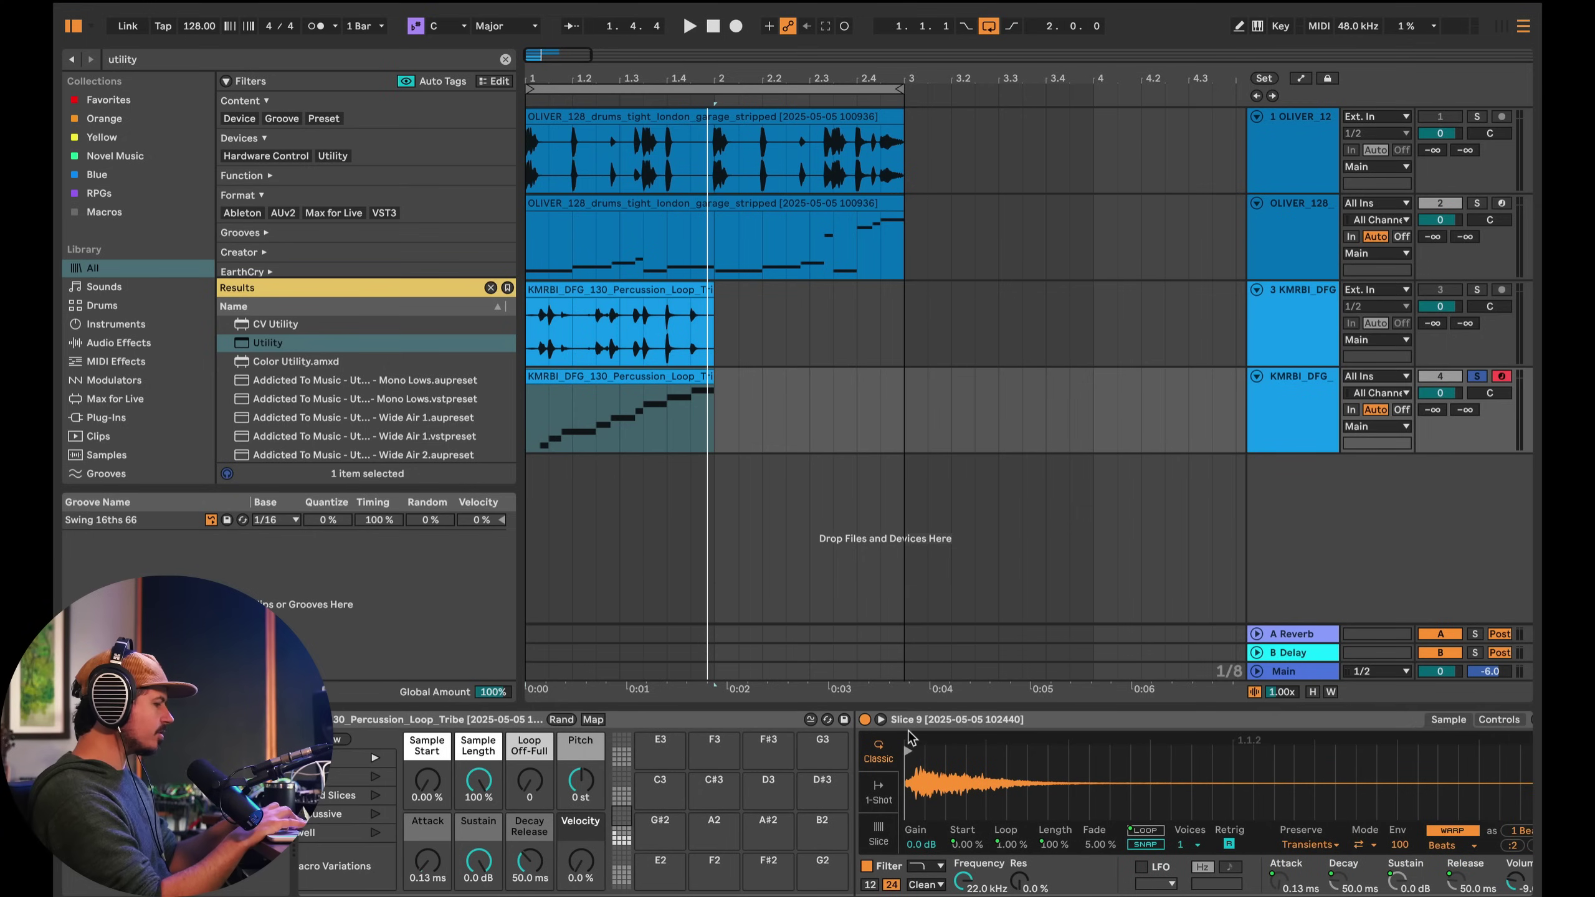
pyautogui.scroll(-4, 715, 760)
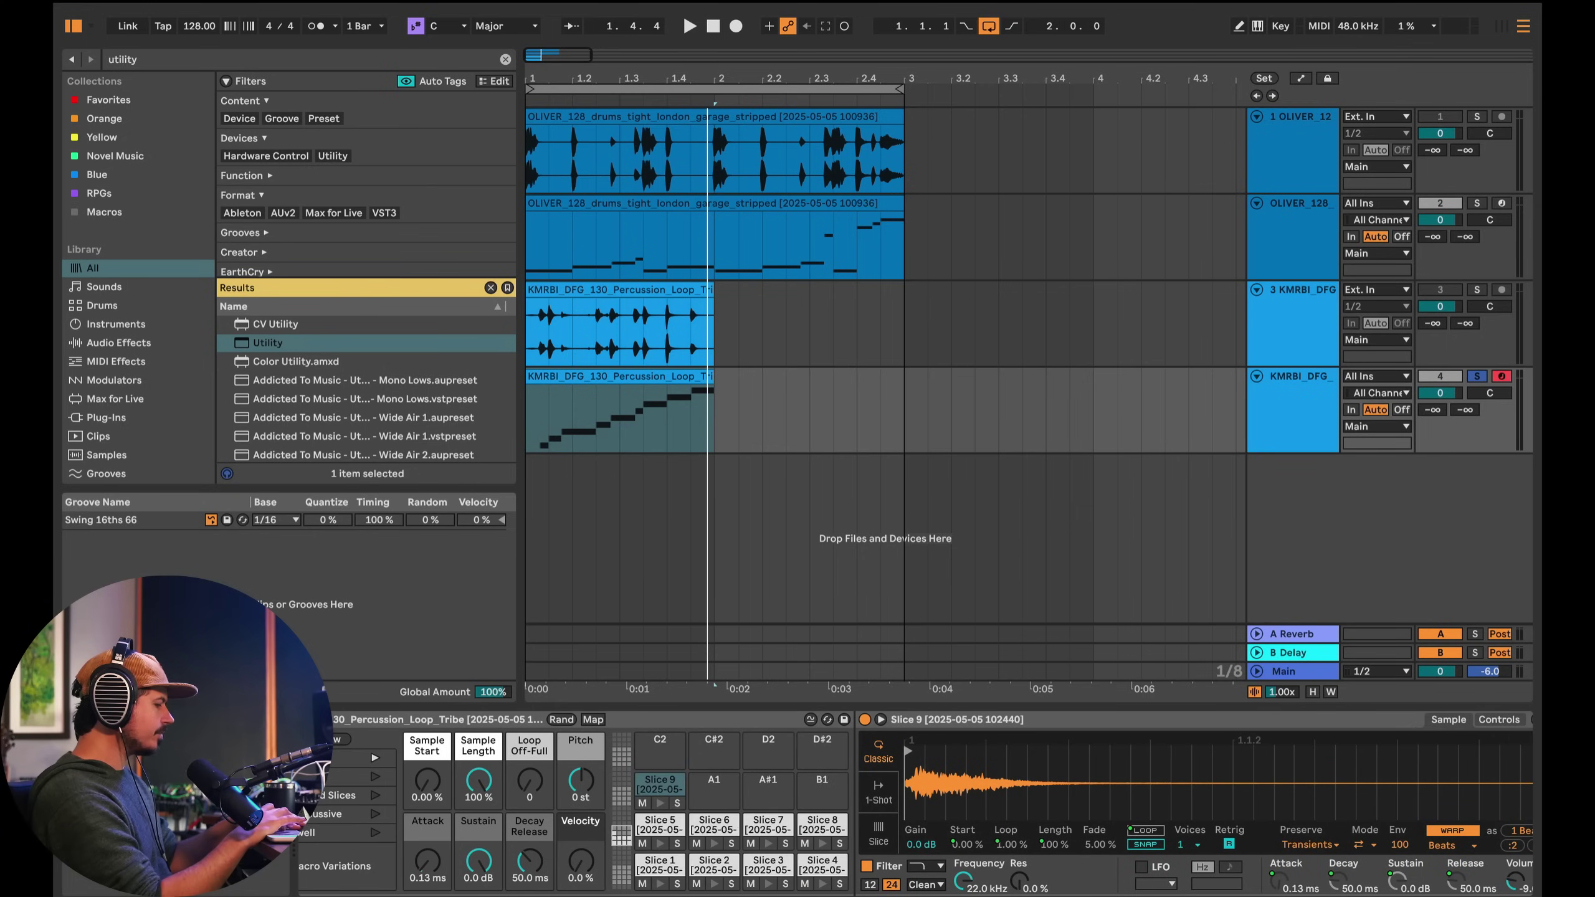
pyautogui.click(810, 720)
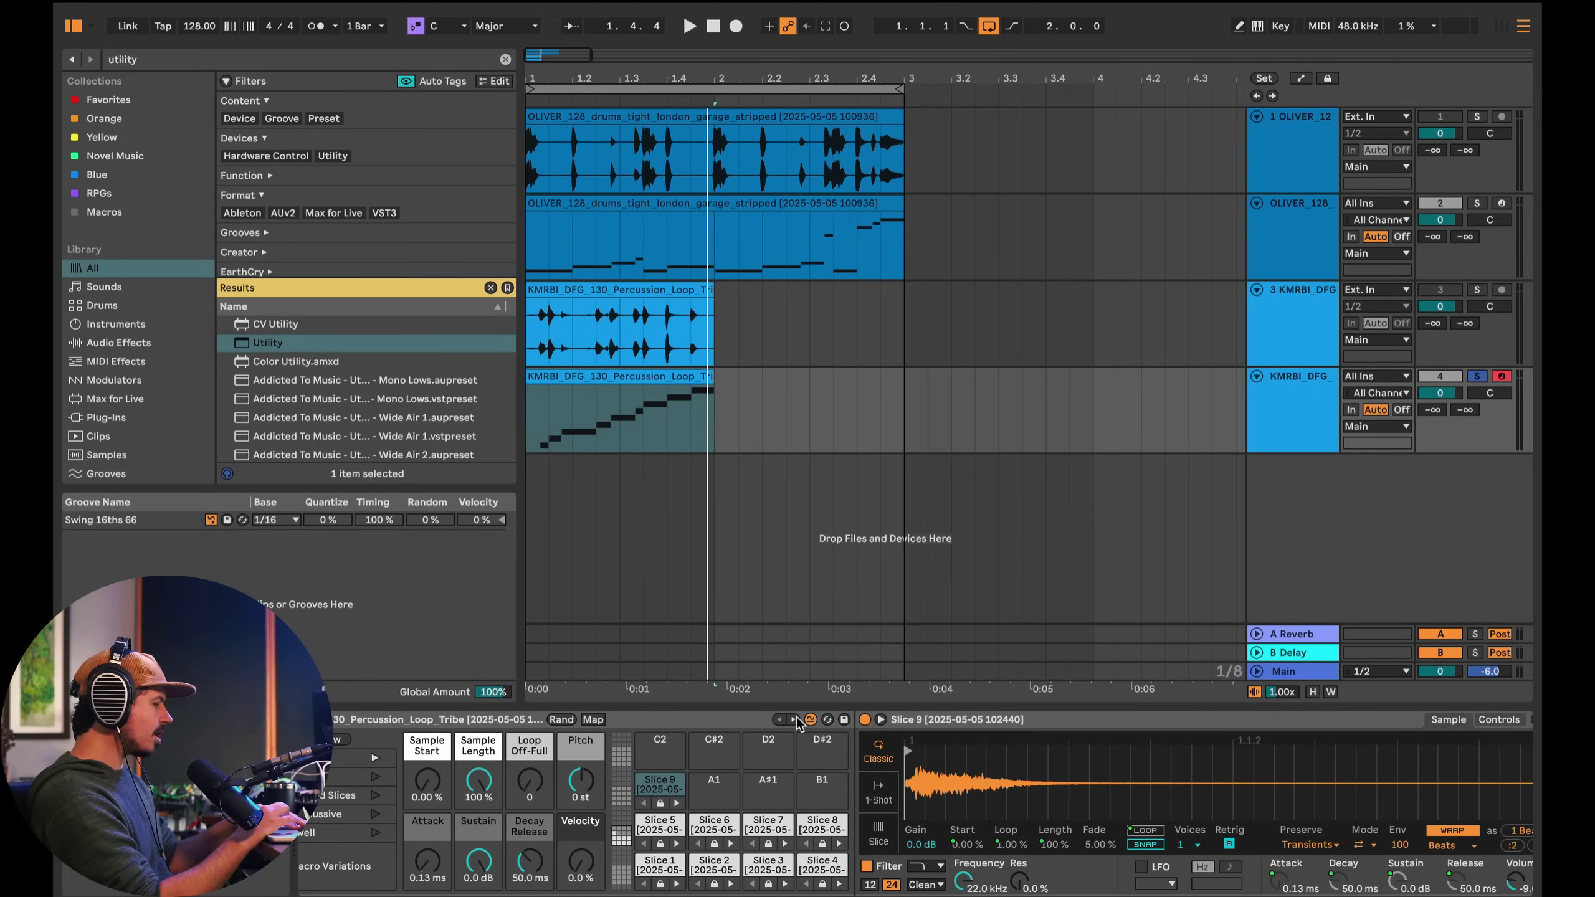
pyautogui.click(794, 720)
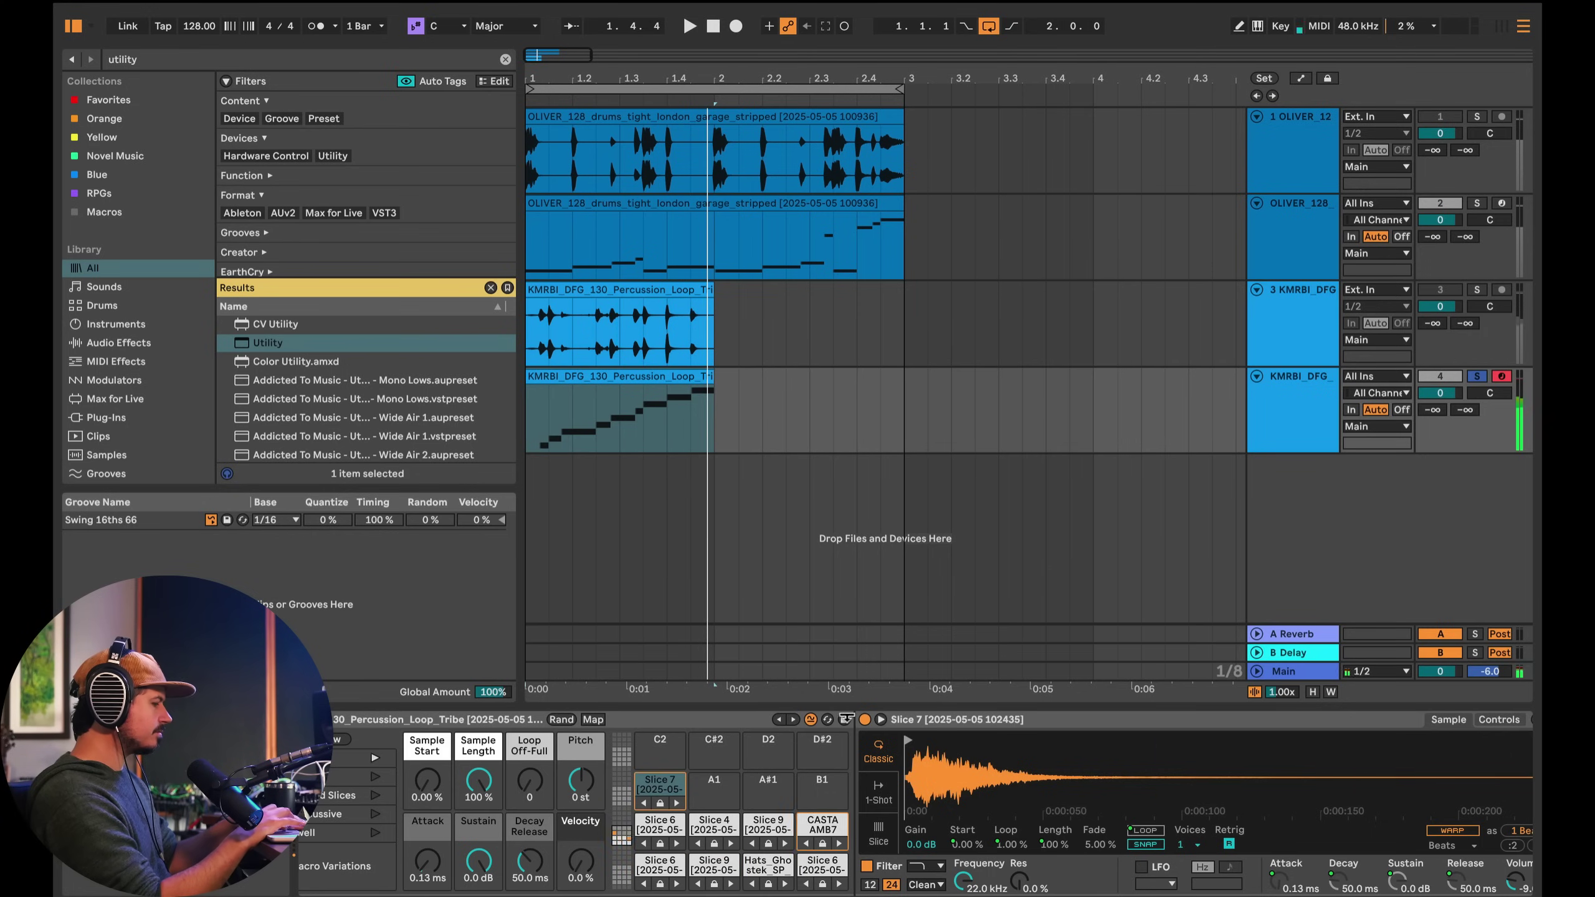
pyautogui.click(794, 719)
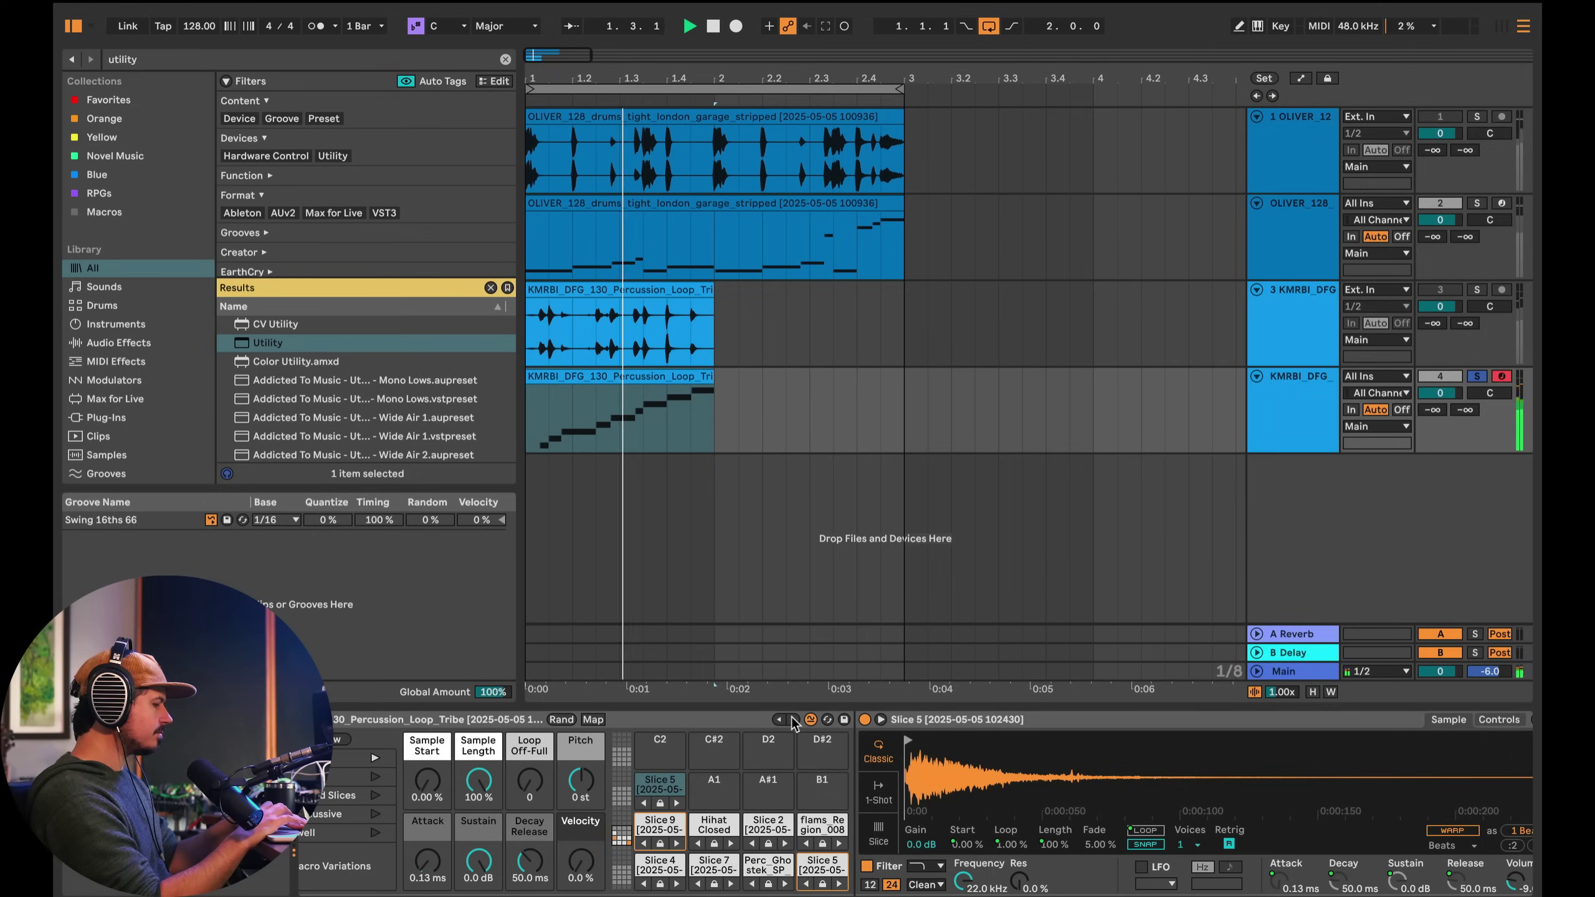
pyautogui.click(794, 720)
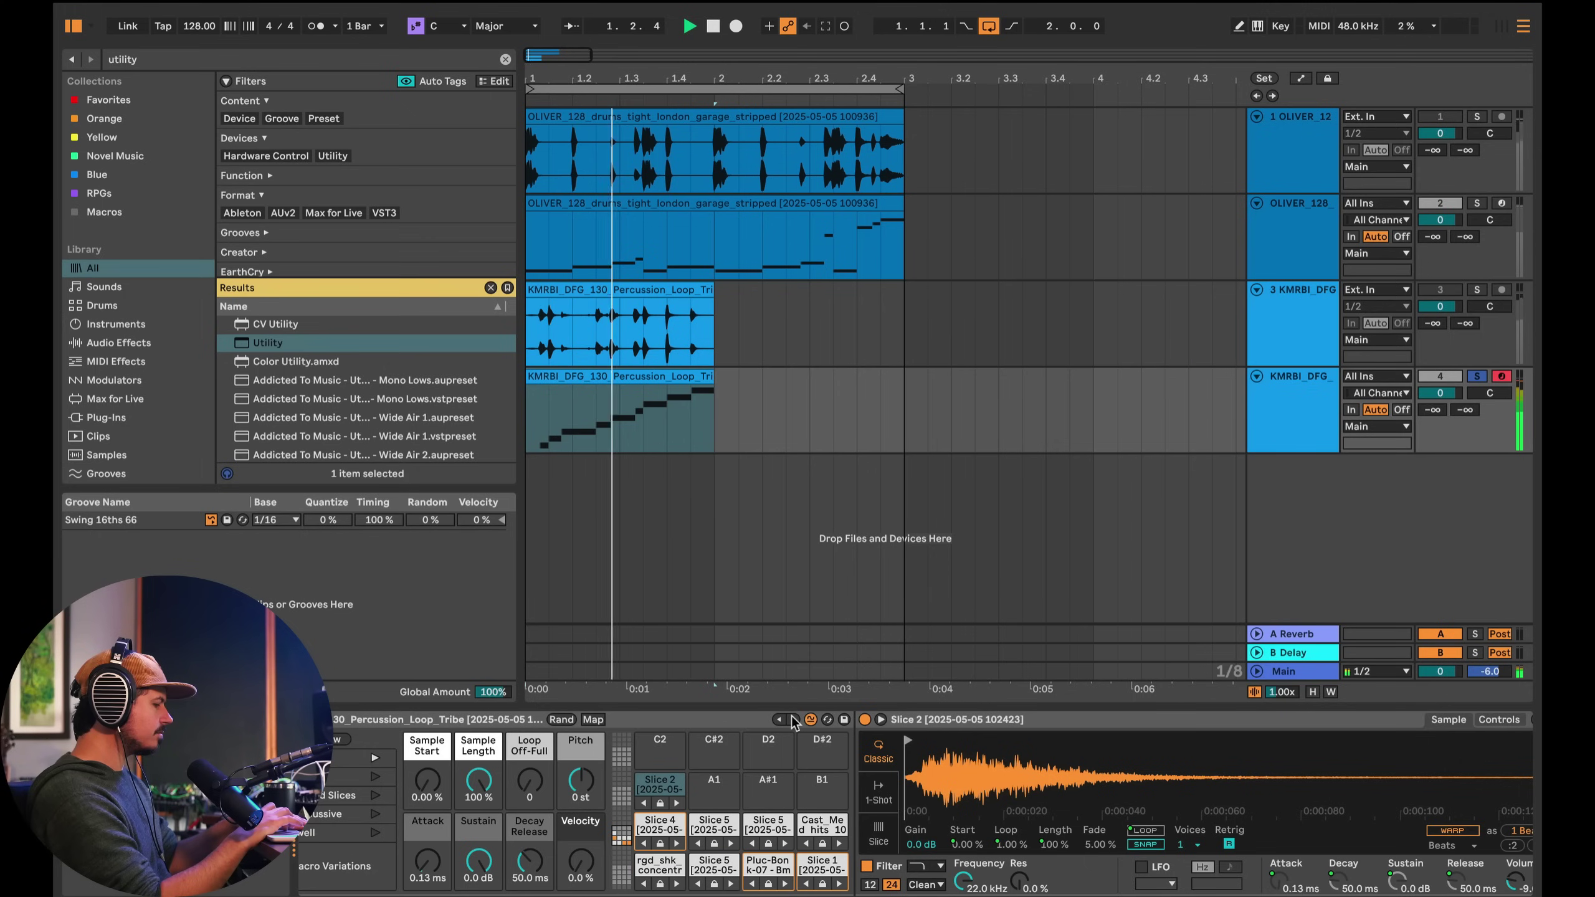
# - Swap all percussion pads for similar samples again, solo the OLIVER drum MIDI track as well, and play both kits together
pyautogui.click(794, 719)
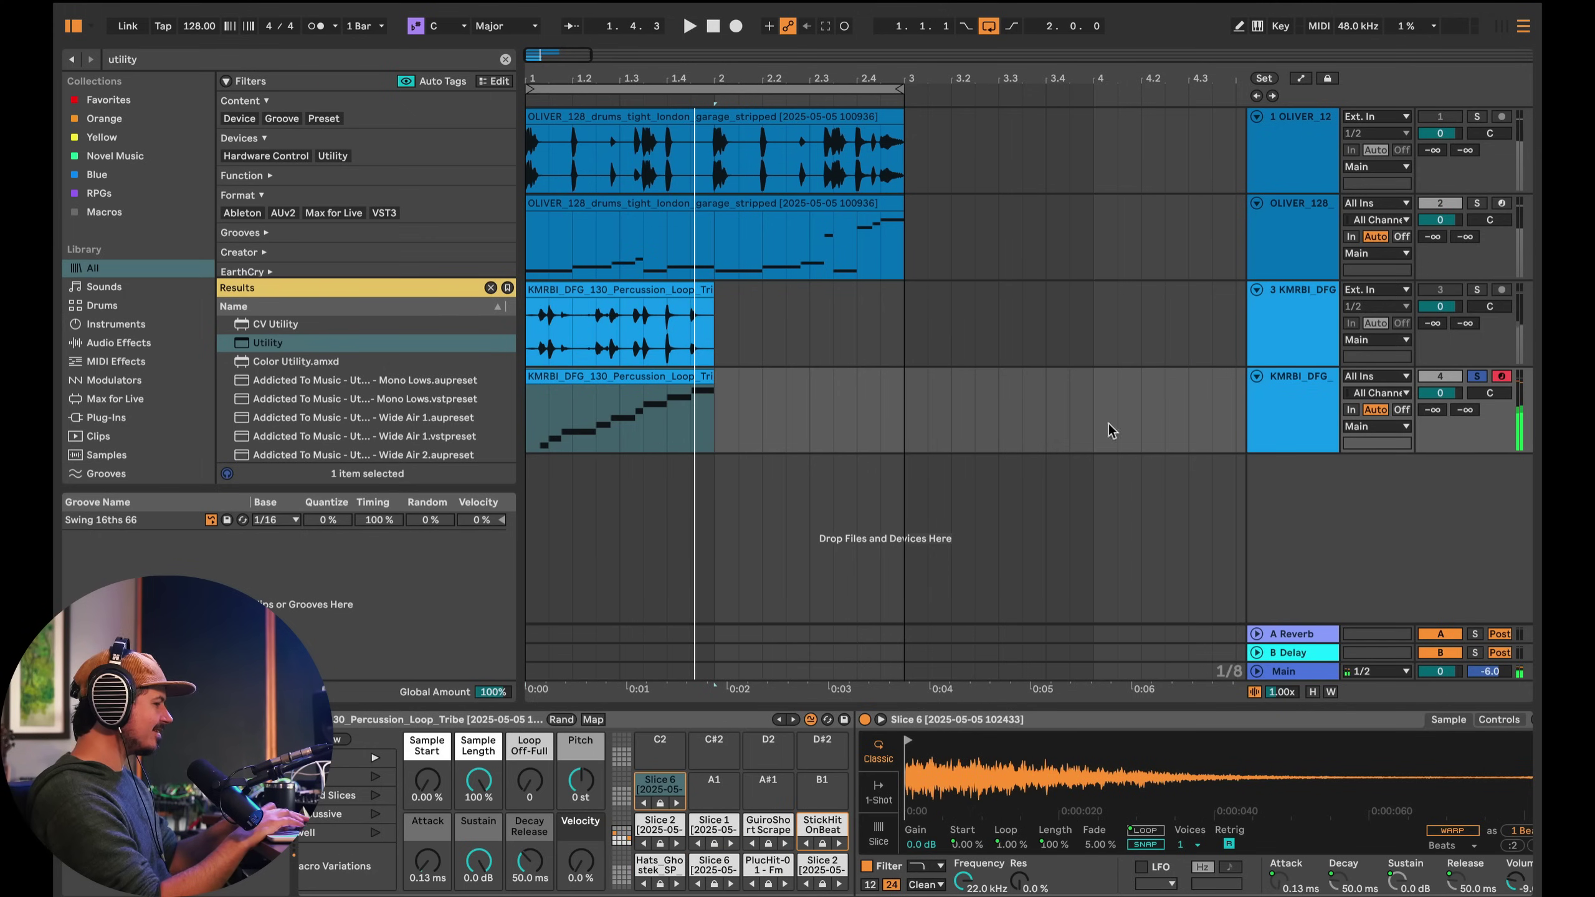
pyautogui.click(1477, 205)
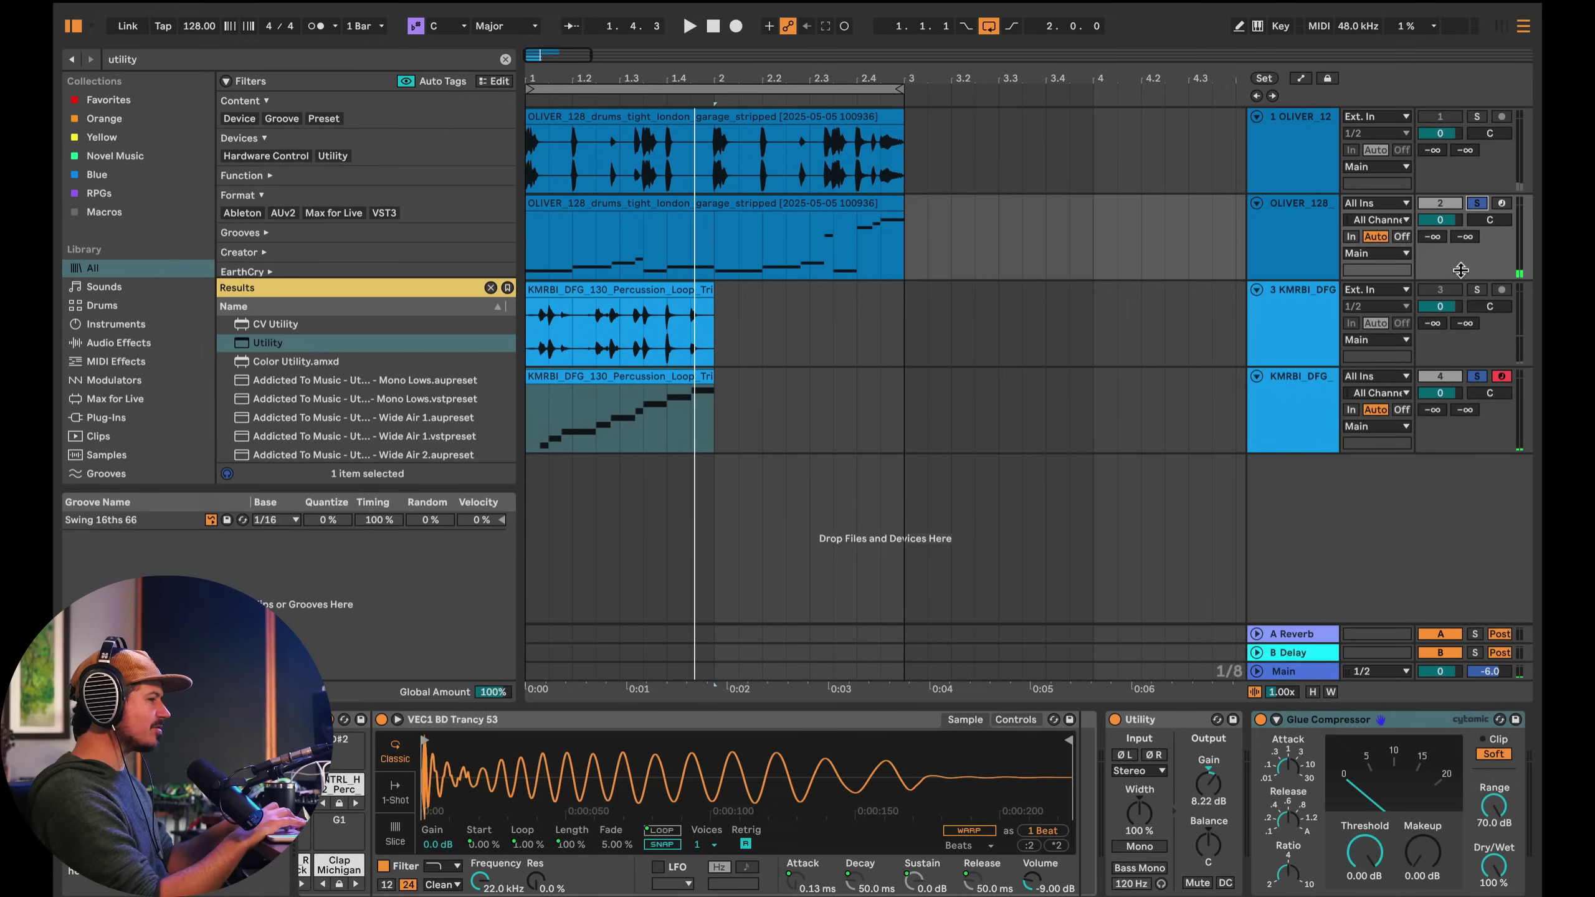
pyautogui.press('space')
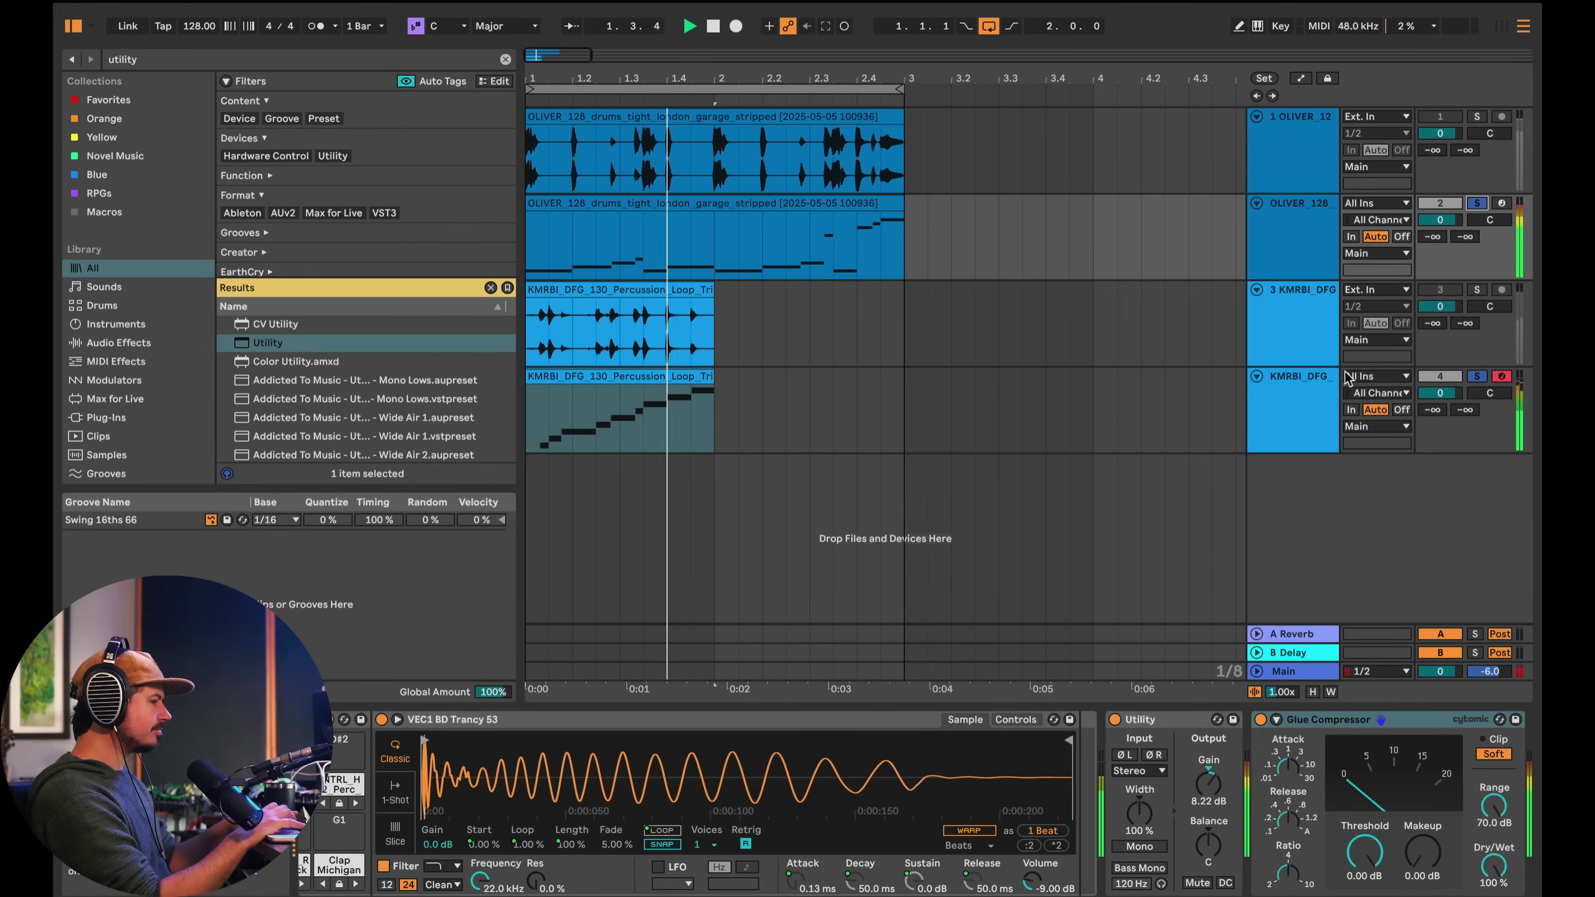
pyautogui.press('space')
# - Move the OLIVER drum MIDI track directly above the percussion MIDI track and play the arrangement
pyautogui.moveTo(1300, 402); pyautogui.dragTo(1299, 385)
pyautogui.moveTo(1299, 211); pyautogui.dragTo(1297, 345)
pyautogui.press('space')
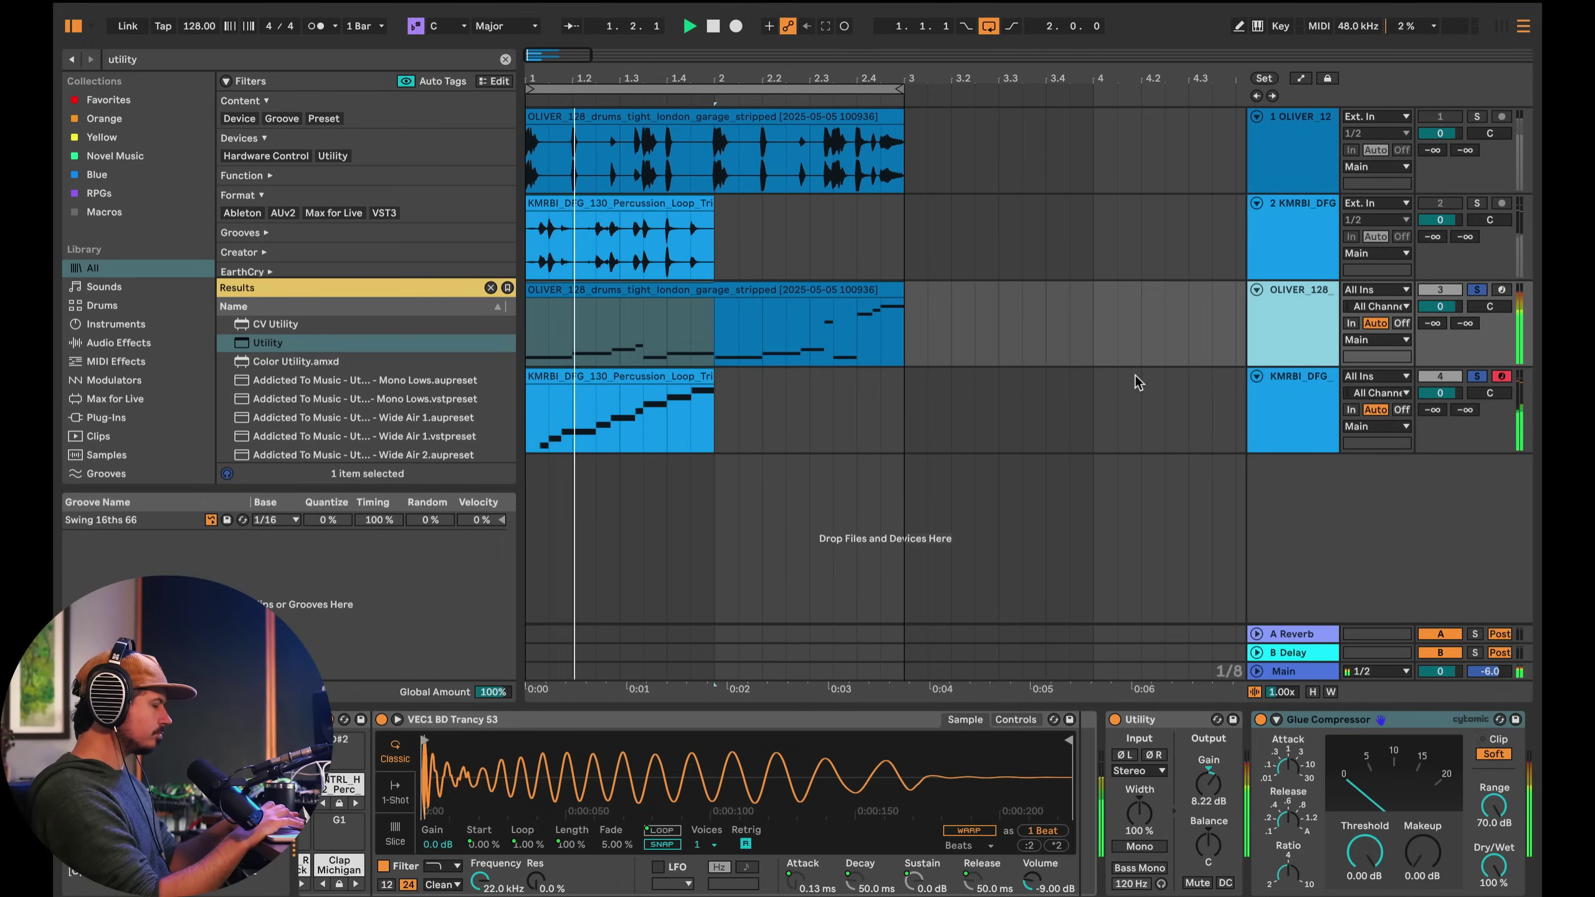
# - Duplicate the percussion MIDI clip to fill the second bar and play both kits from the start
pyautogui.click(565, 376)
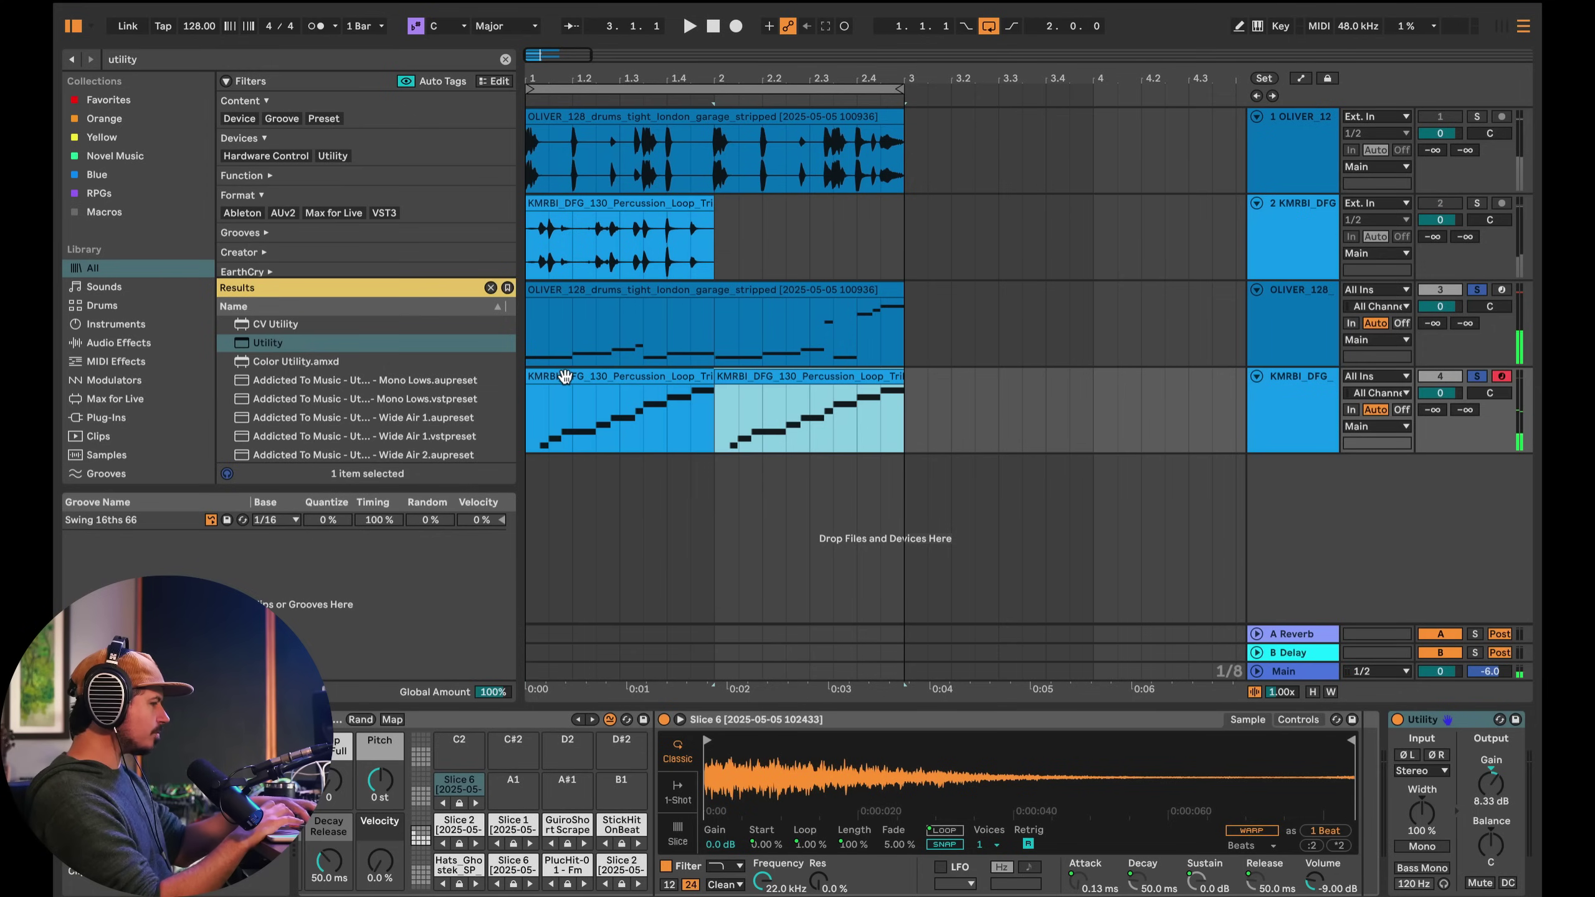
pyautogui.hotkey('ctrl', 'd')
pyautogui.click(530, 401)
pyautogui.press('space')
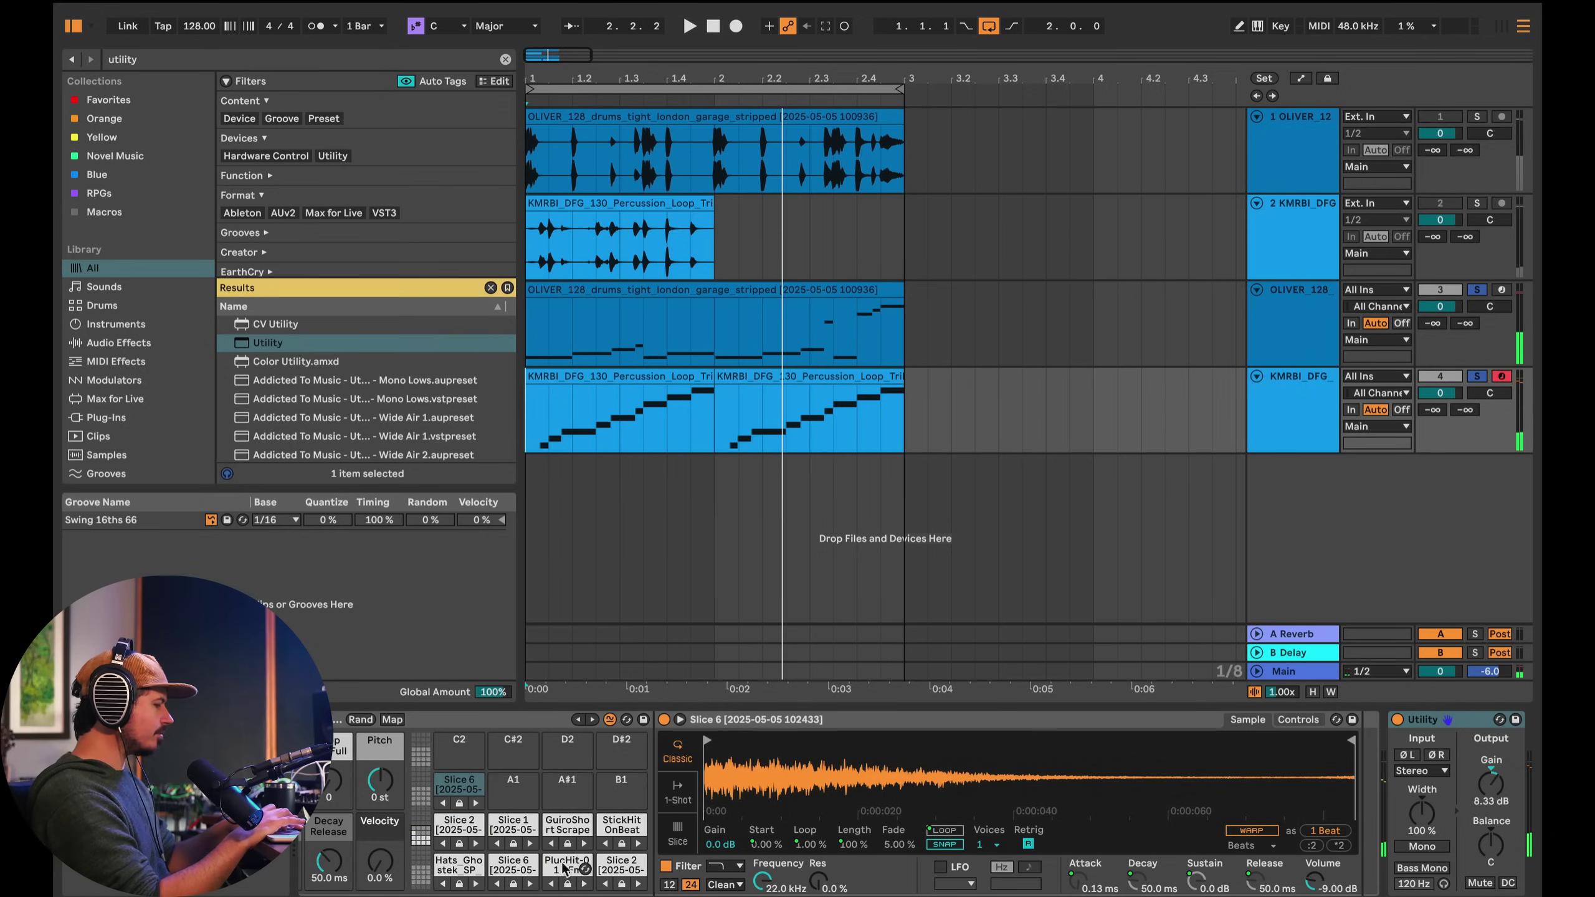
# - Swap the PlucHit percussion pad through similar samples until BatTap27 - Fm is loaded, playing the groove between swaps
pyautogui.click(584, 877)
pyautogui.click(583, 883)
pyautogui.press('space')
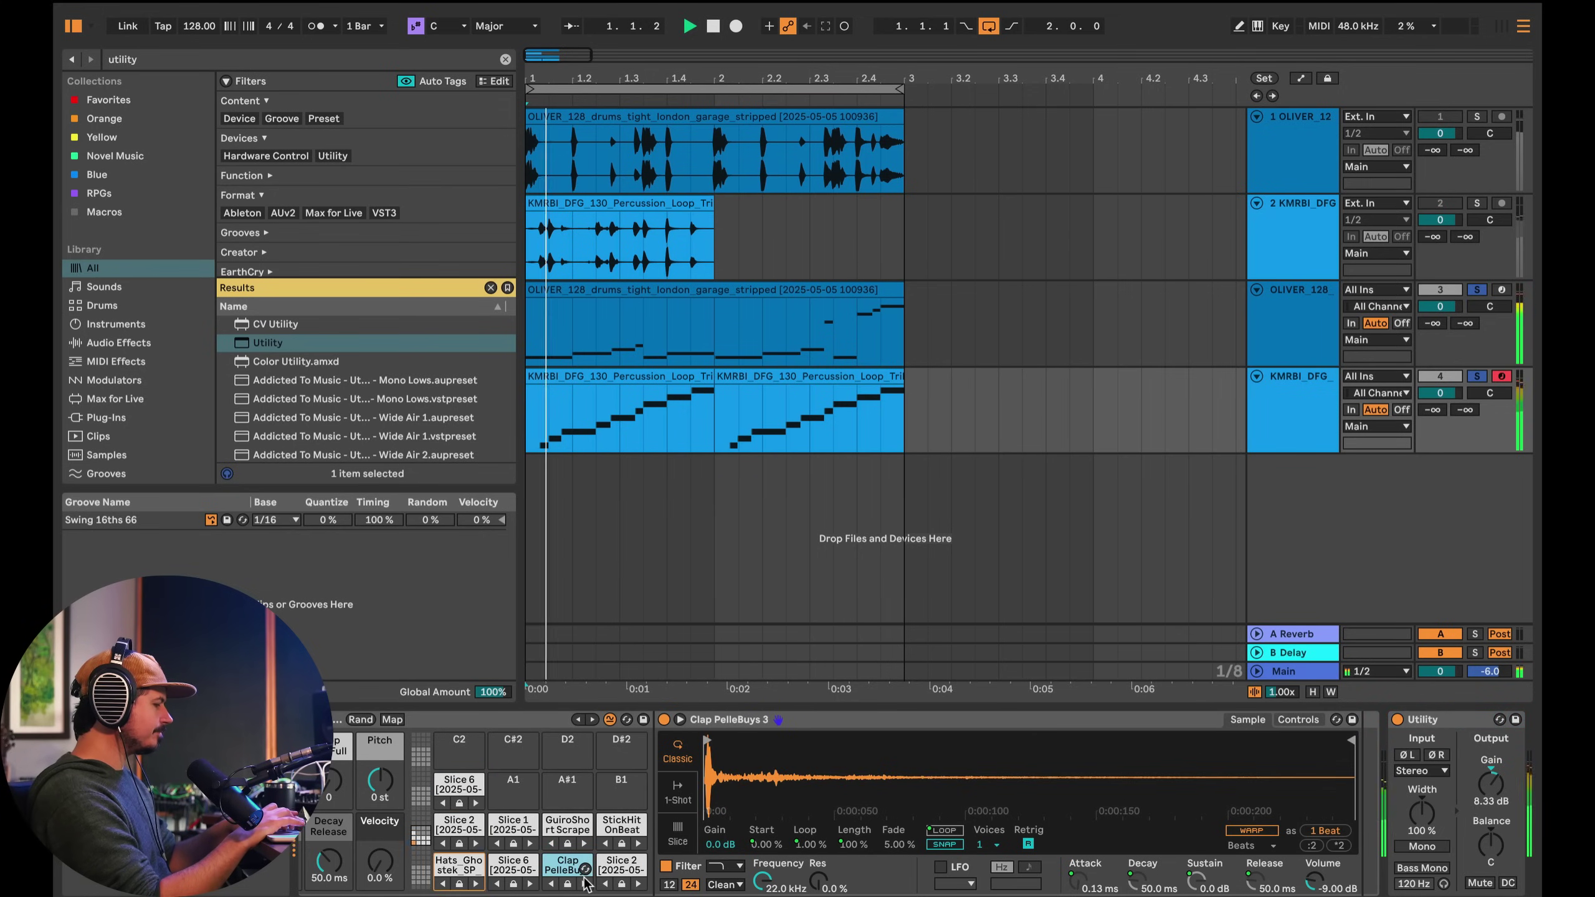
pyautogui.click(583, 883)
pyautogui.press('space')
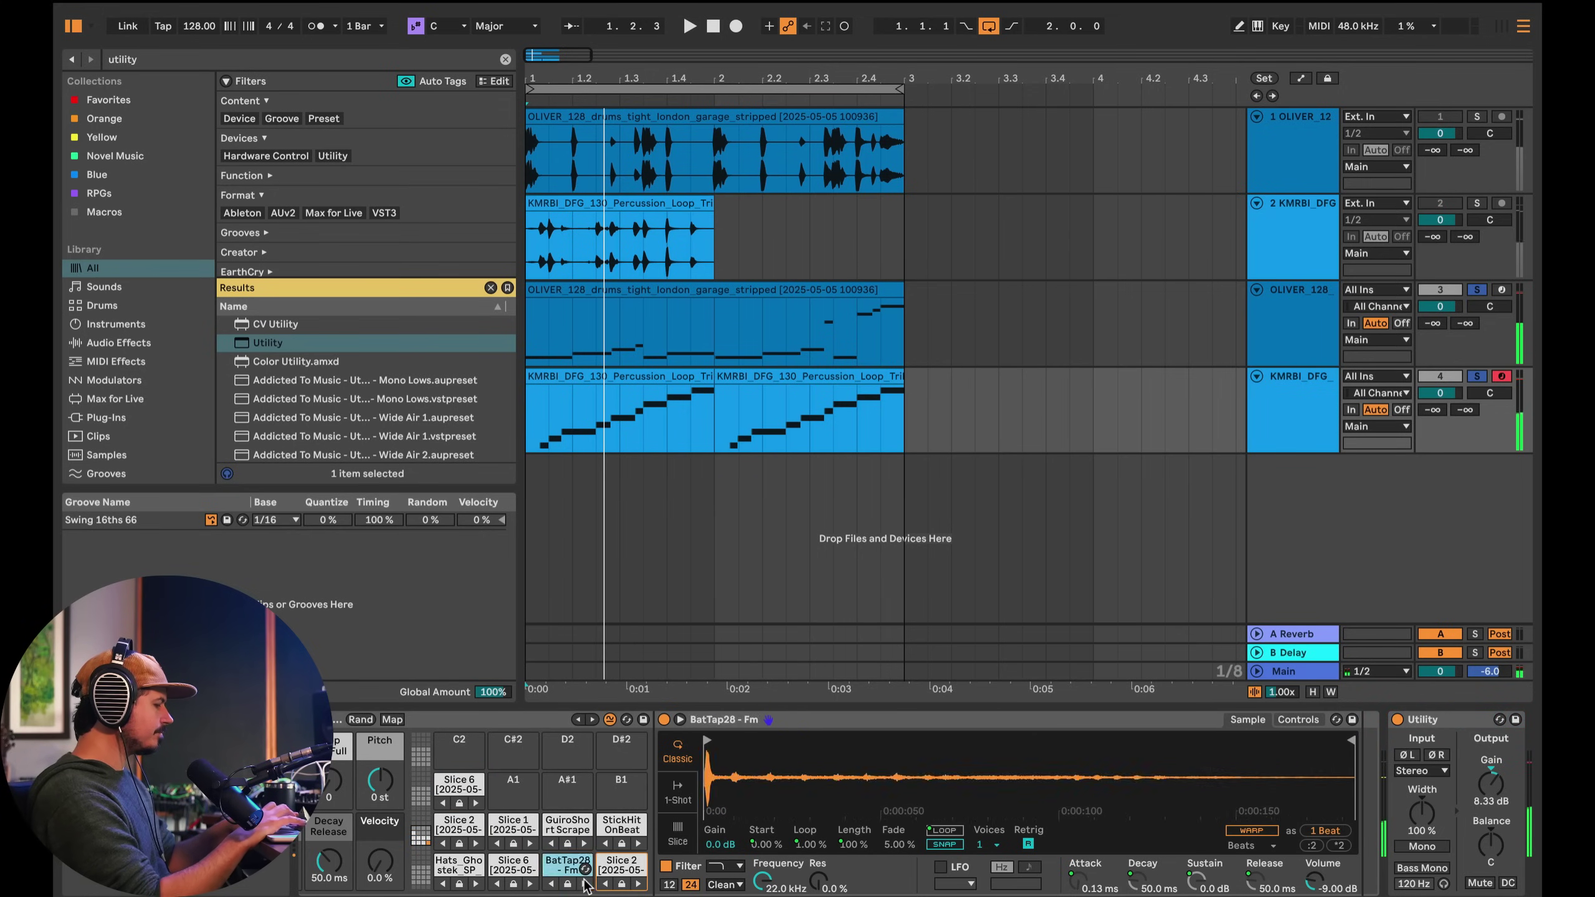
pyautogui.press('space')
pyautogui.press('space')
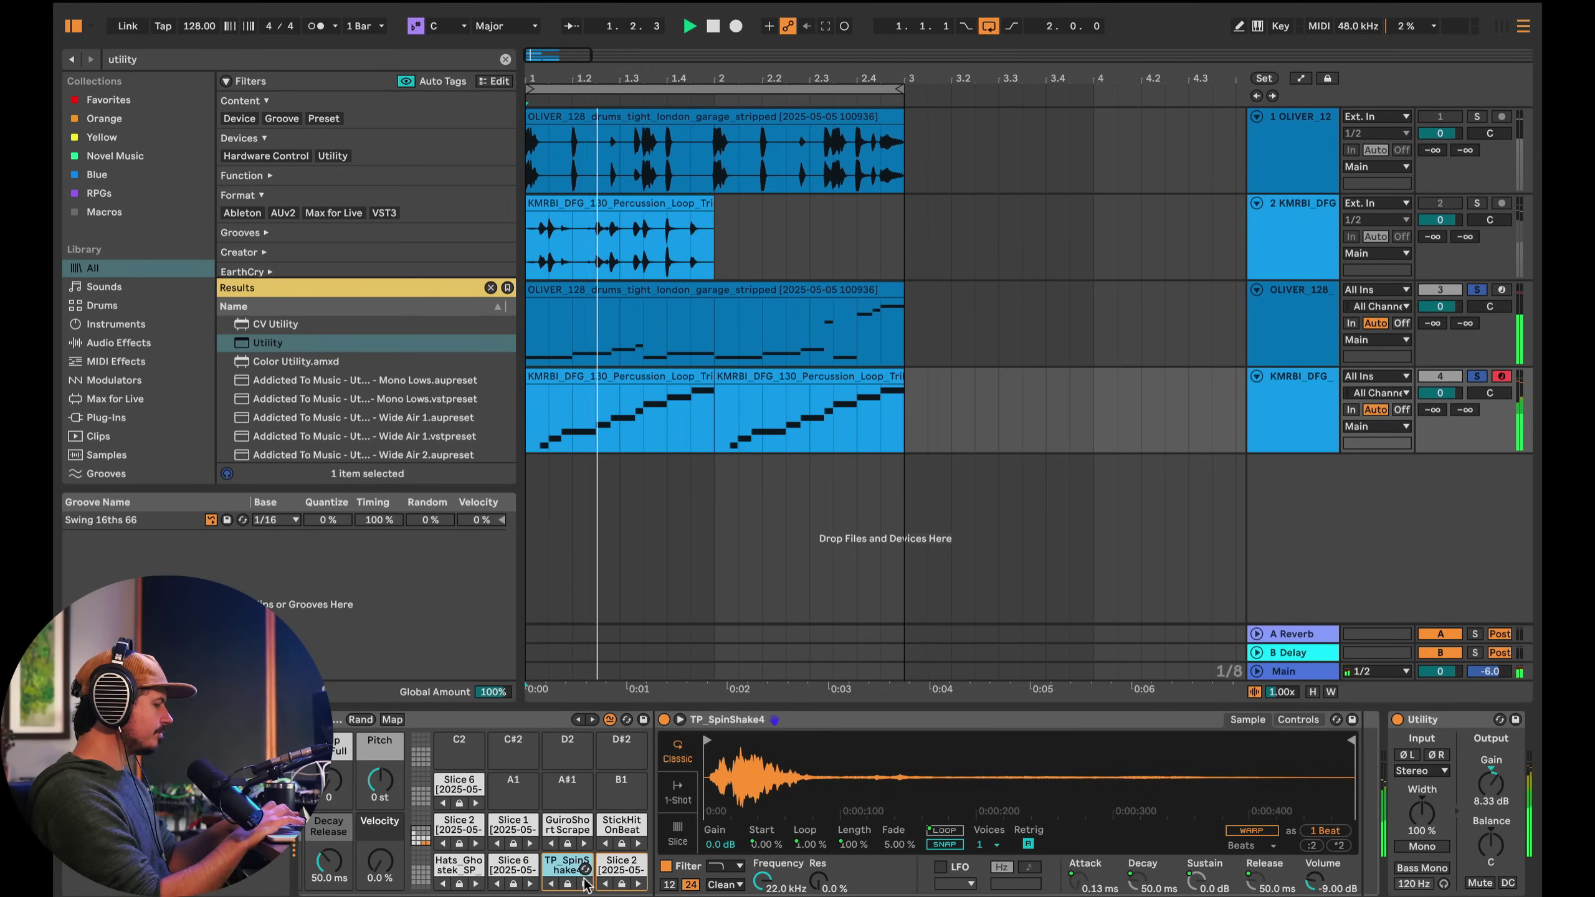
pyautogui.click(583, 883)
pyautogui.press('space')
pyautogui.press('space')
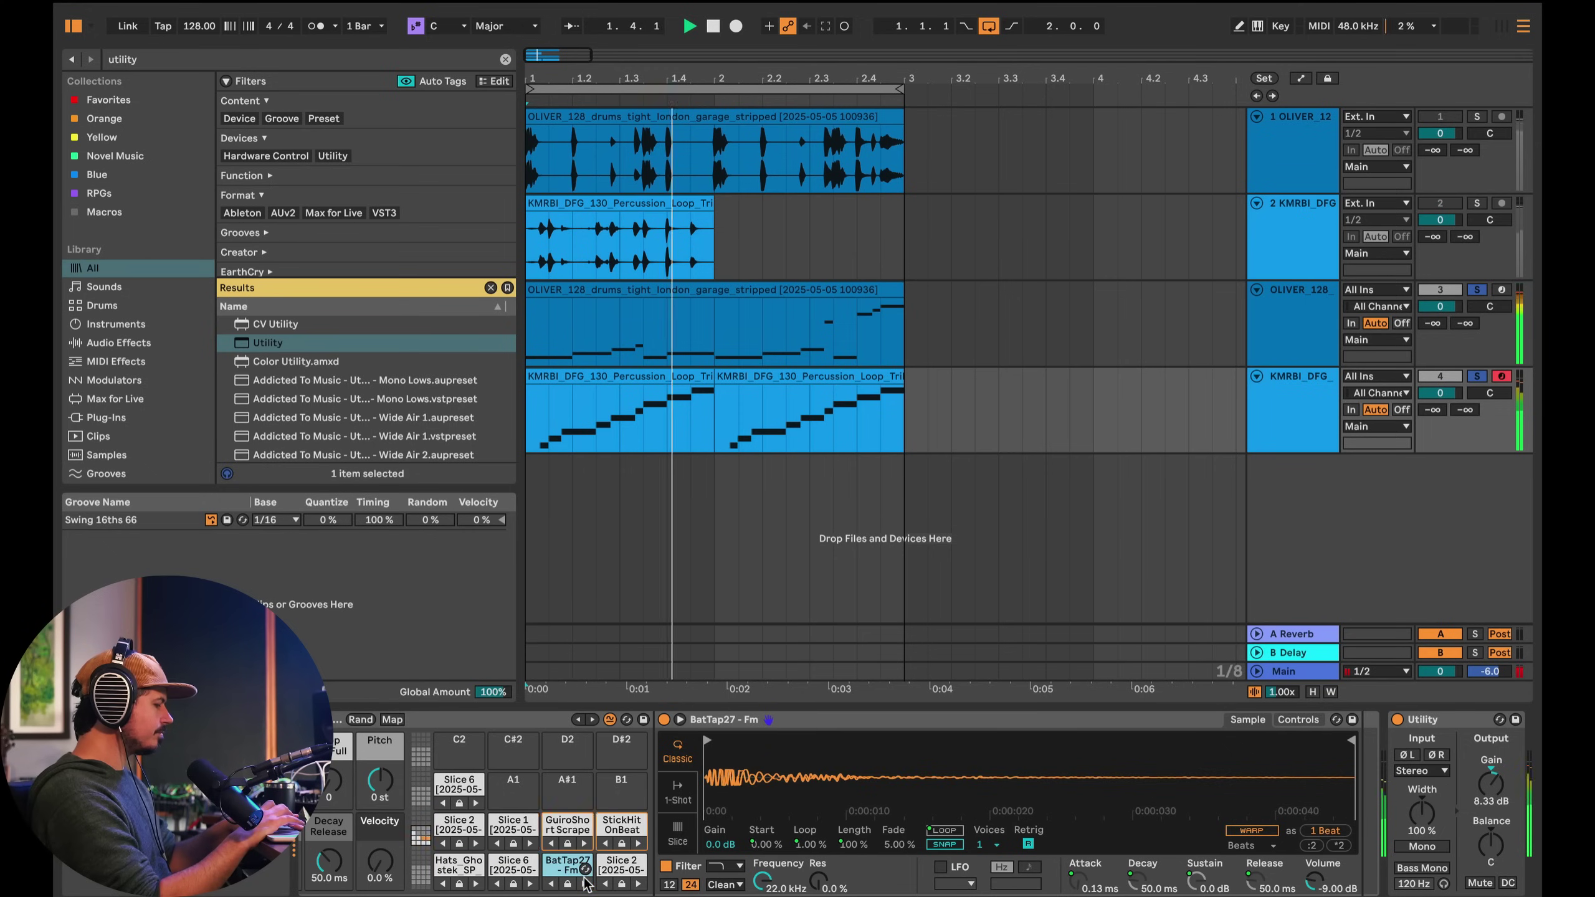
pyautogui.press('space')
pyautogui.press('space')
pyautogui.press('space')
pyautogui.press('space')
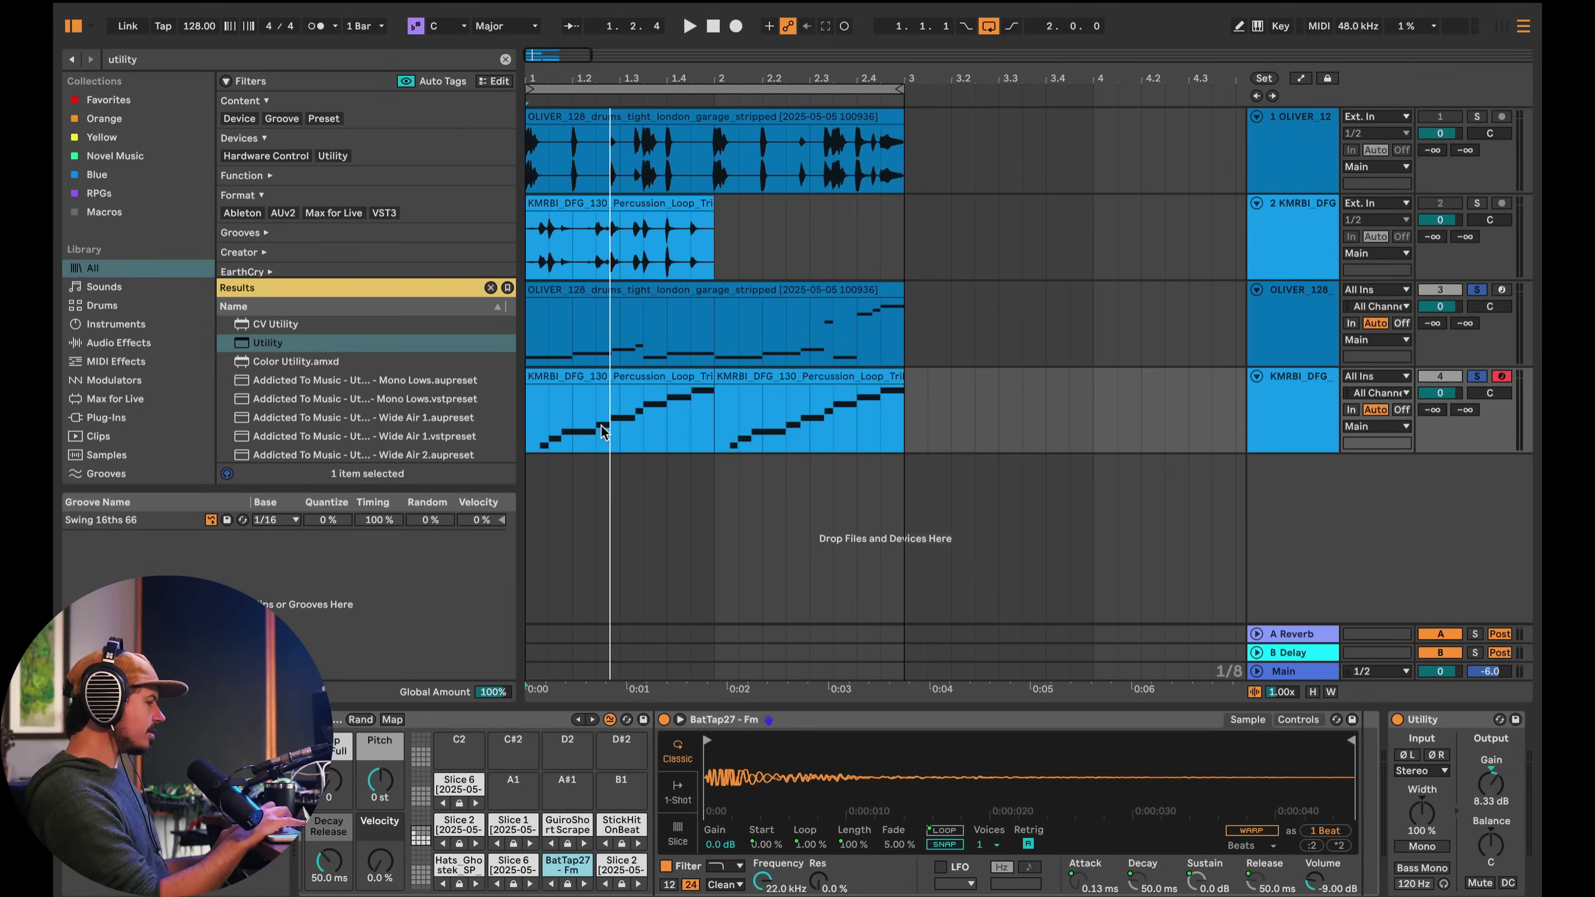
# - Extract the groove from the original KMRBI percussion audio clip and select it in the Groove Pool
pyautogui.click(585, 200)
pyautogui.rightClick(575, 206)
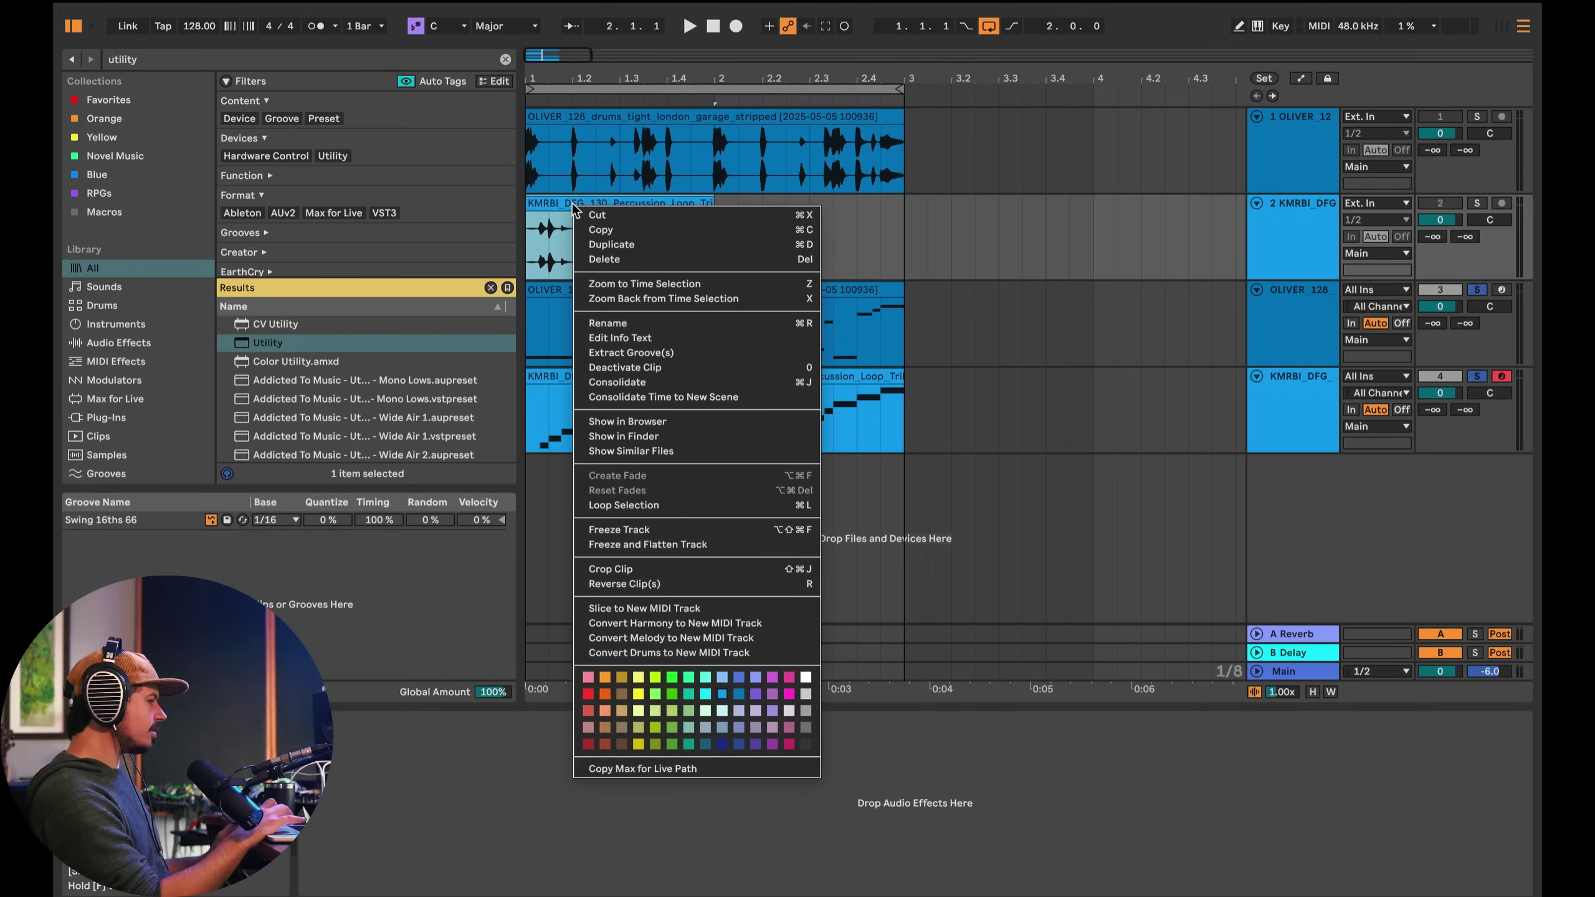
pyautogui.click(676, 354)
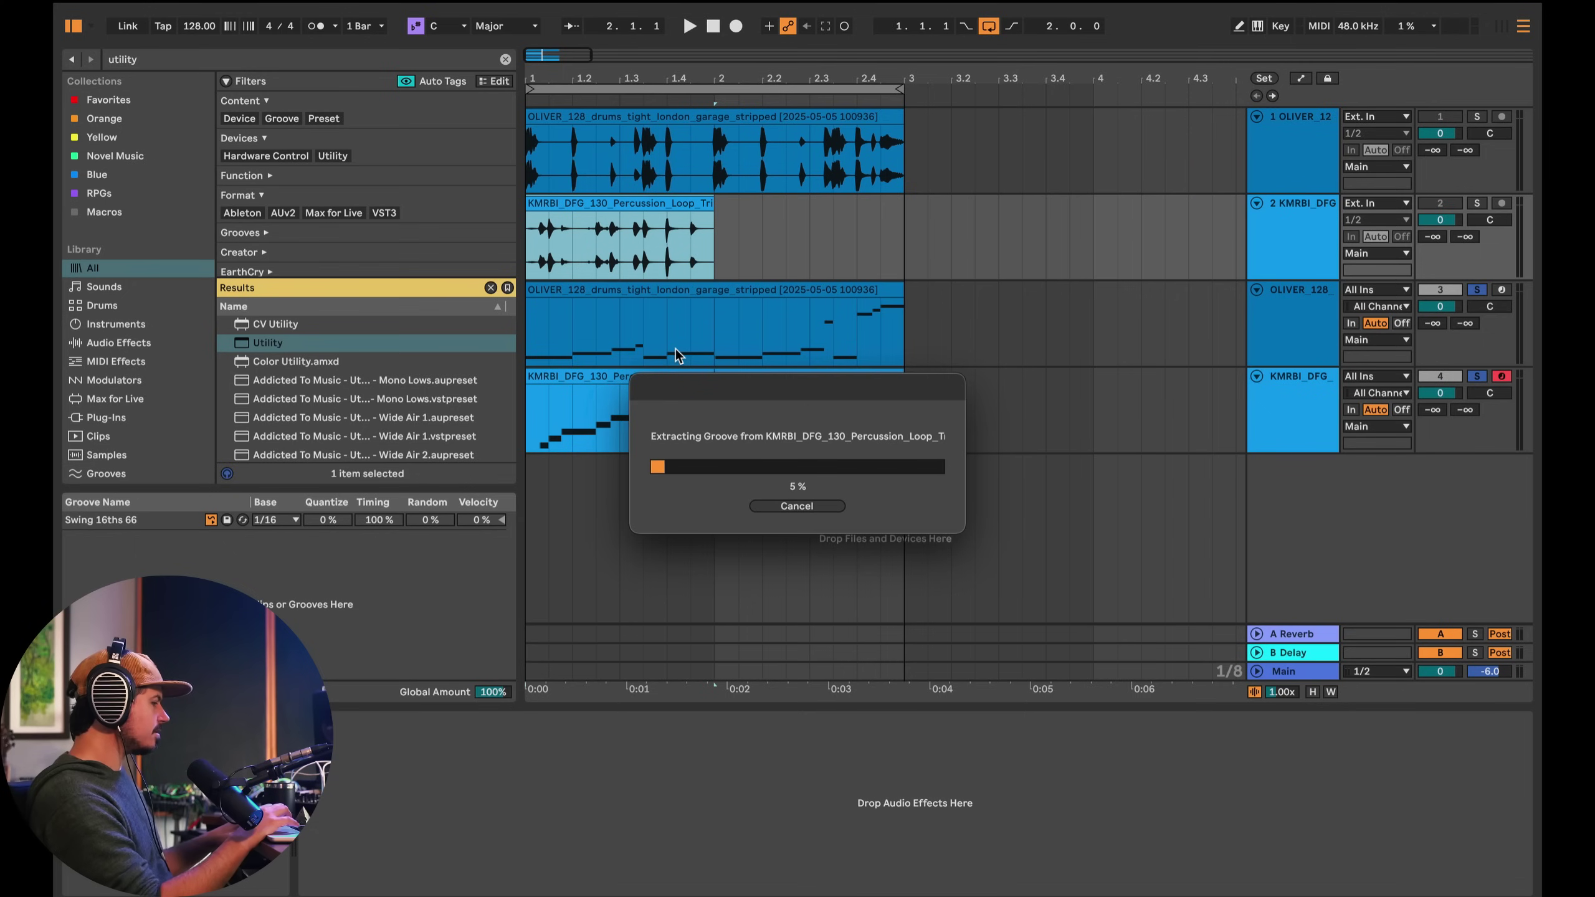
pyautogui.click(178, 536)
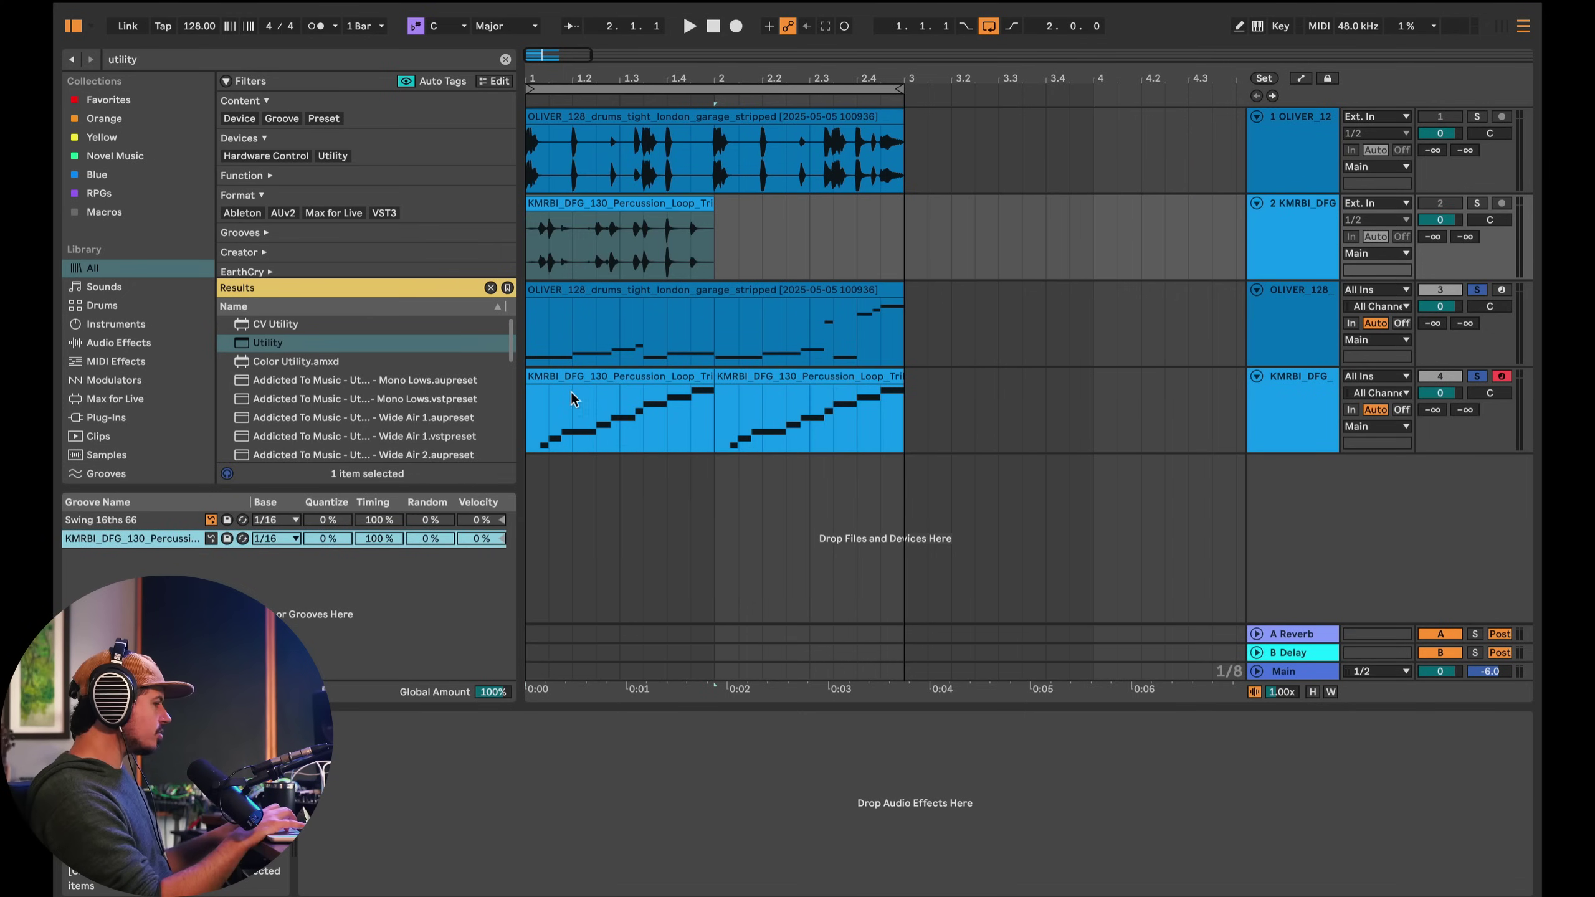
# - Assign the extracted KMRBI DFG 130 Percussion Loop Tribe groove to the first percussion MIDI clip
pyautogui.click(597, 375)
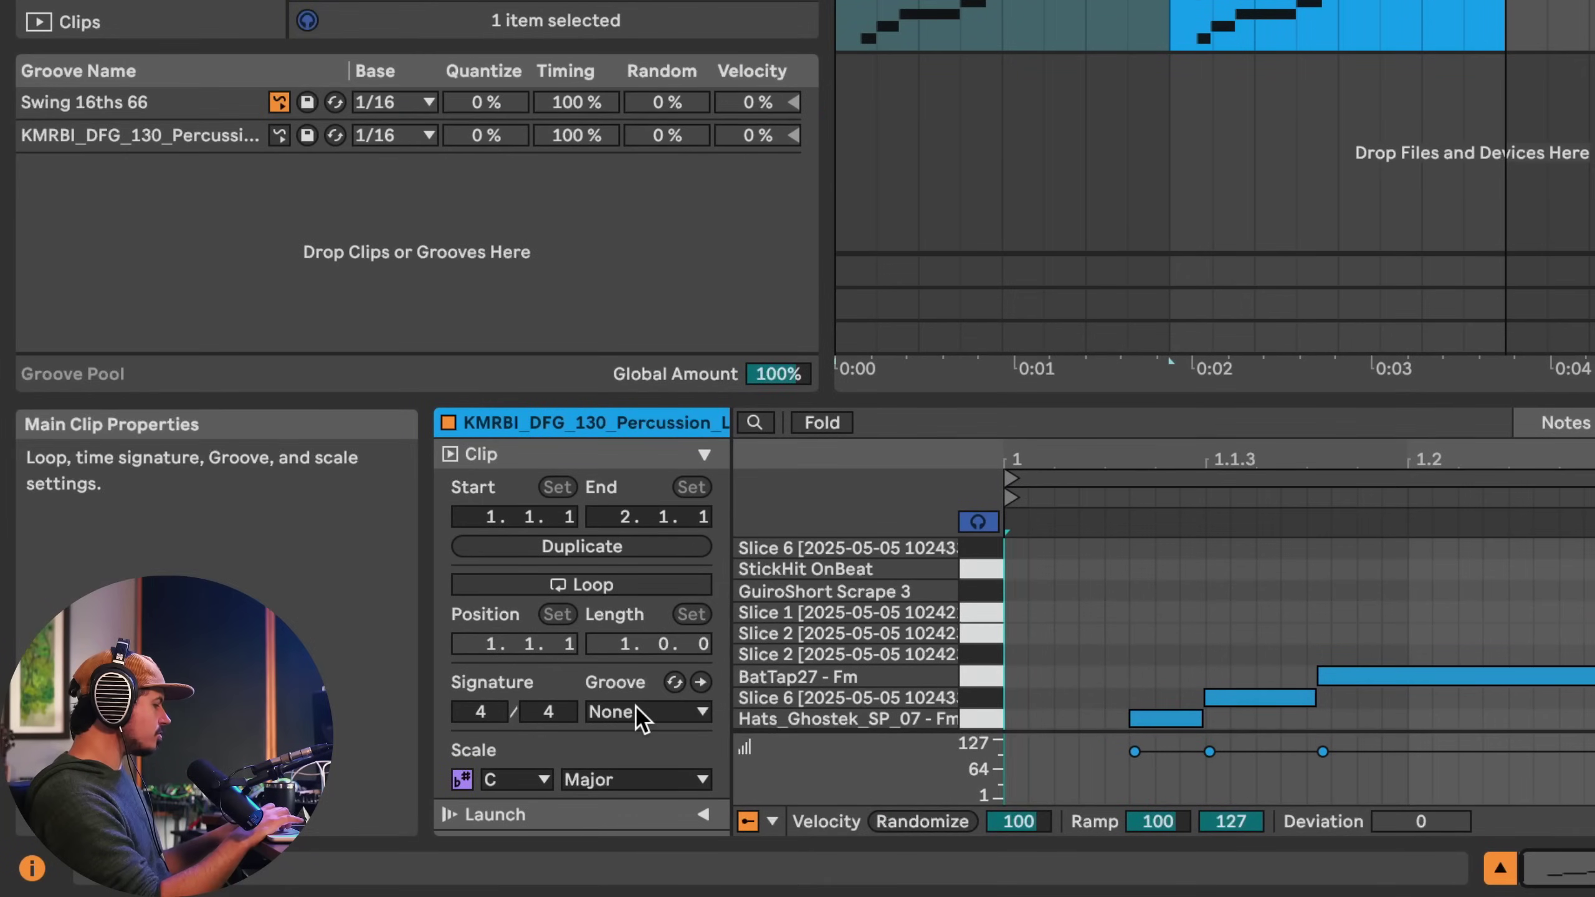
pyautogui.click(636, 710)
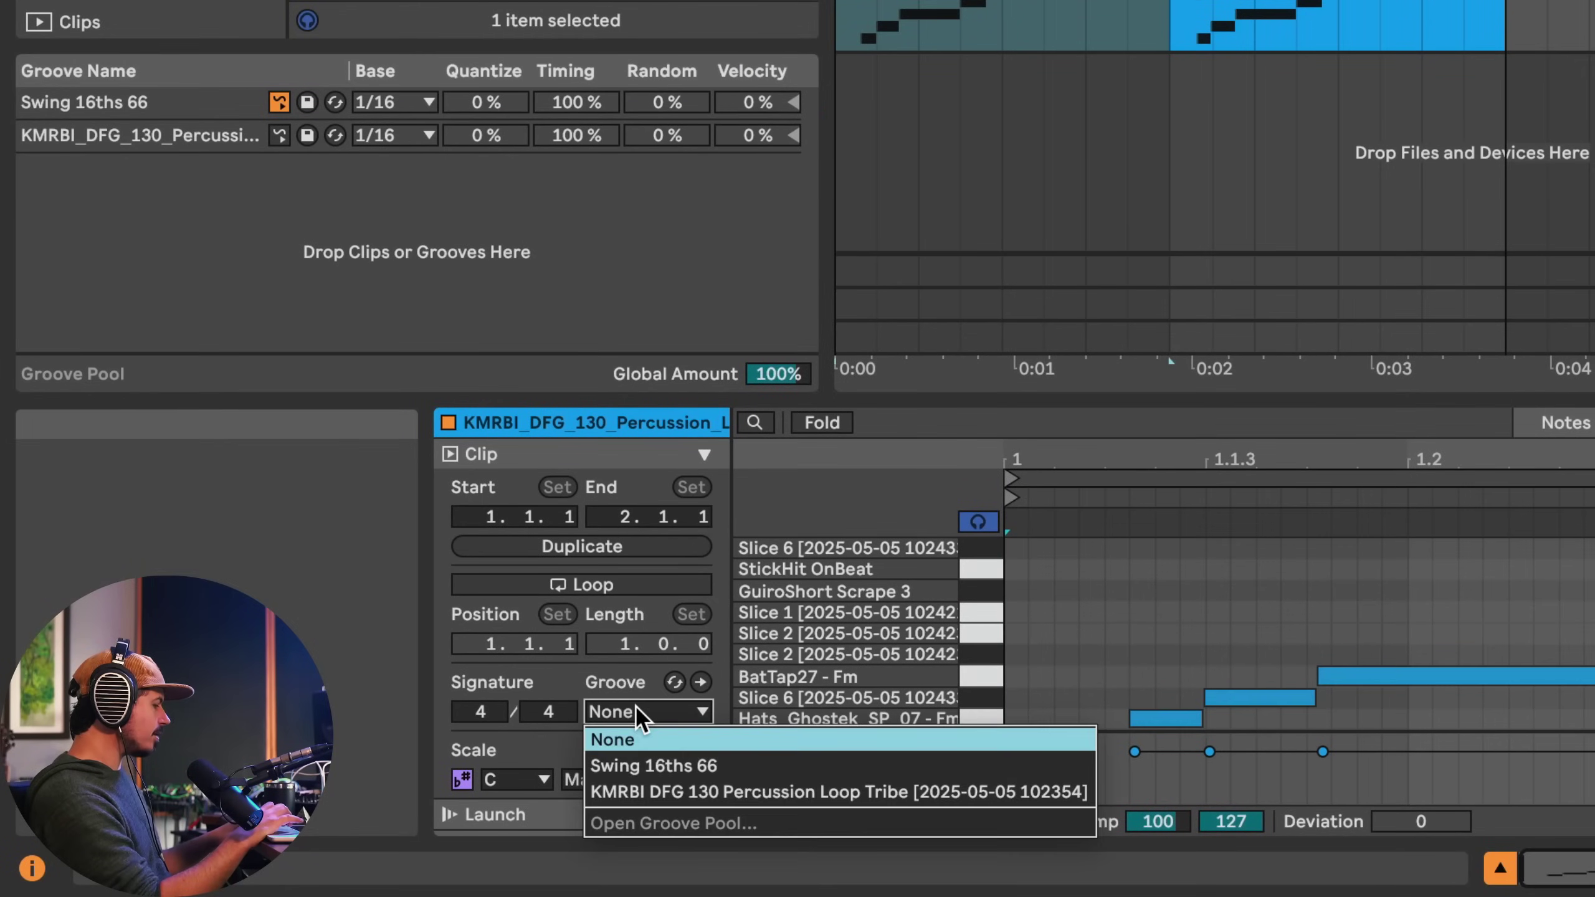
pyautogui.click(638, 788)
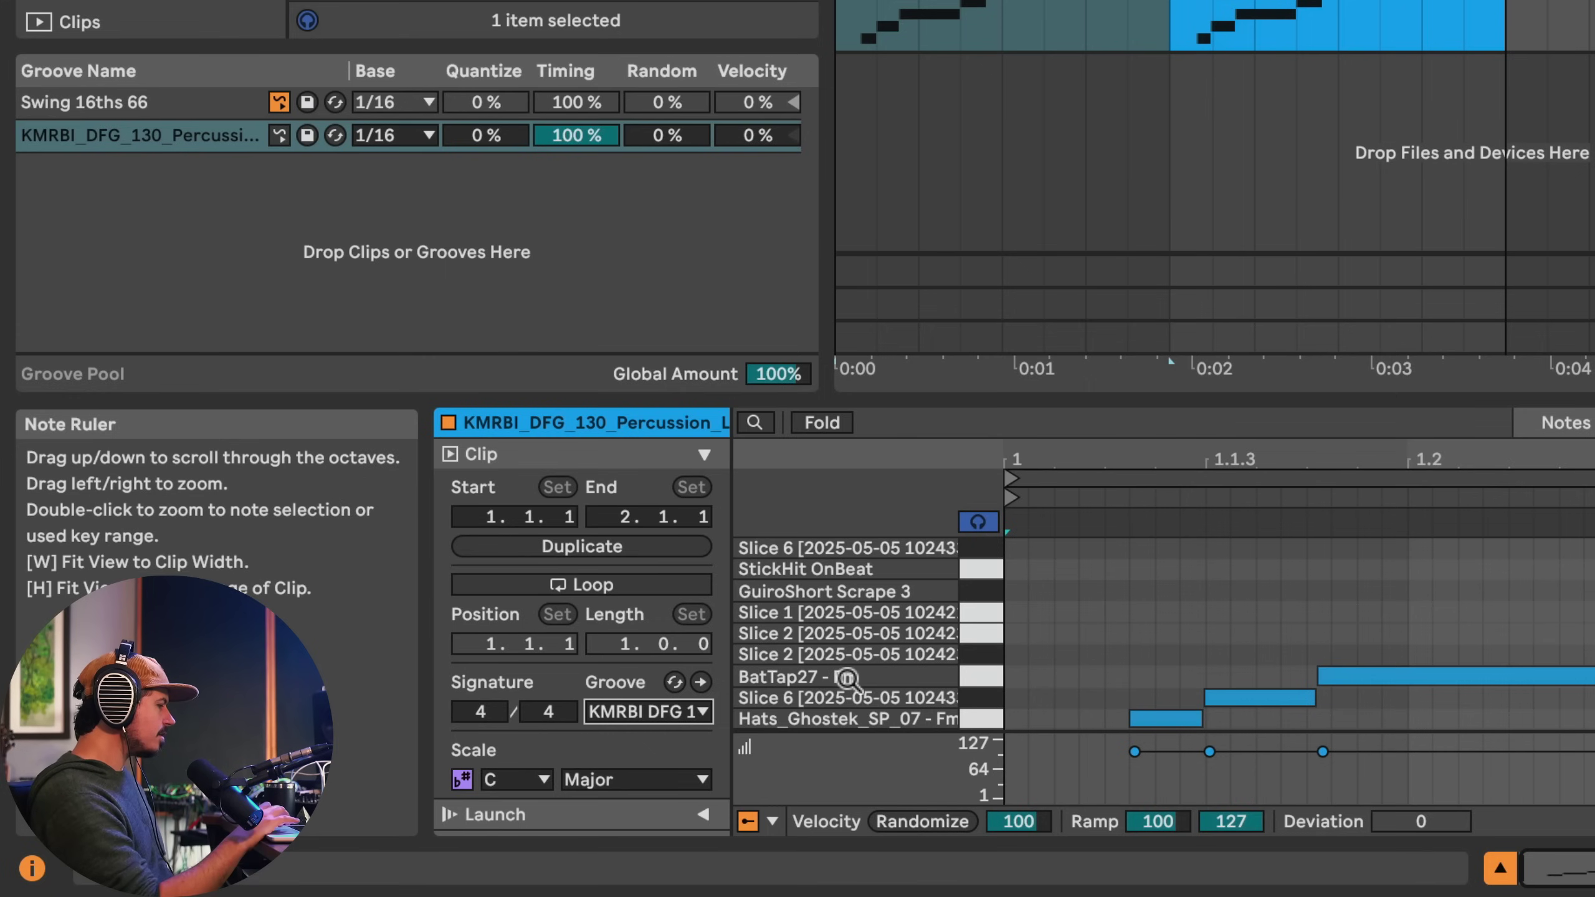
# - Set the extracted groove's timing to 0 % and velocity to 100 %, and commit it to the percussion clip's notes
pyautogui.moveTo(581, 137); pyautogui.dragTo(580, 201)
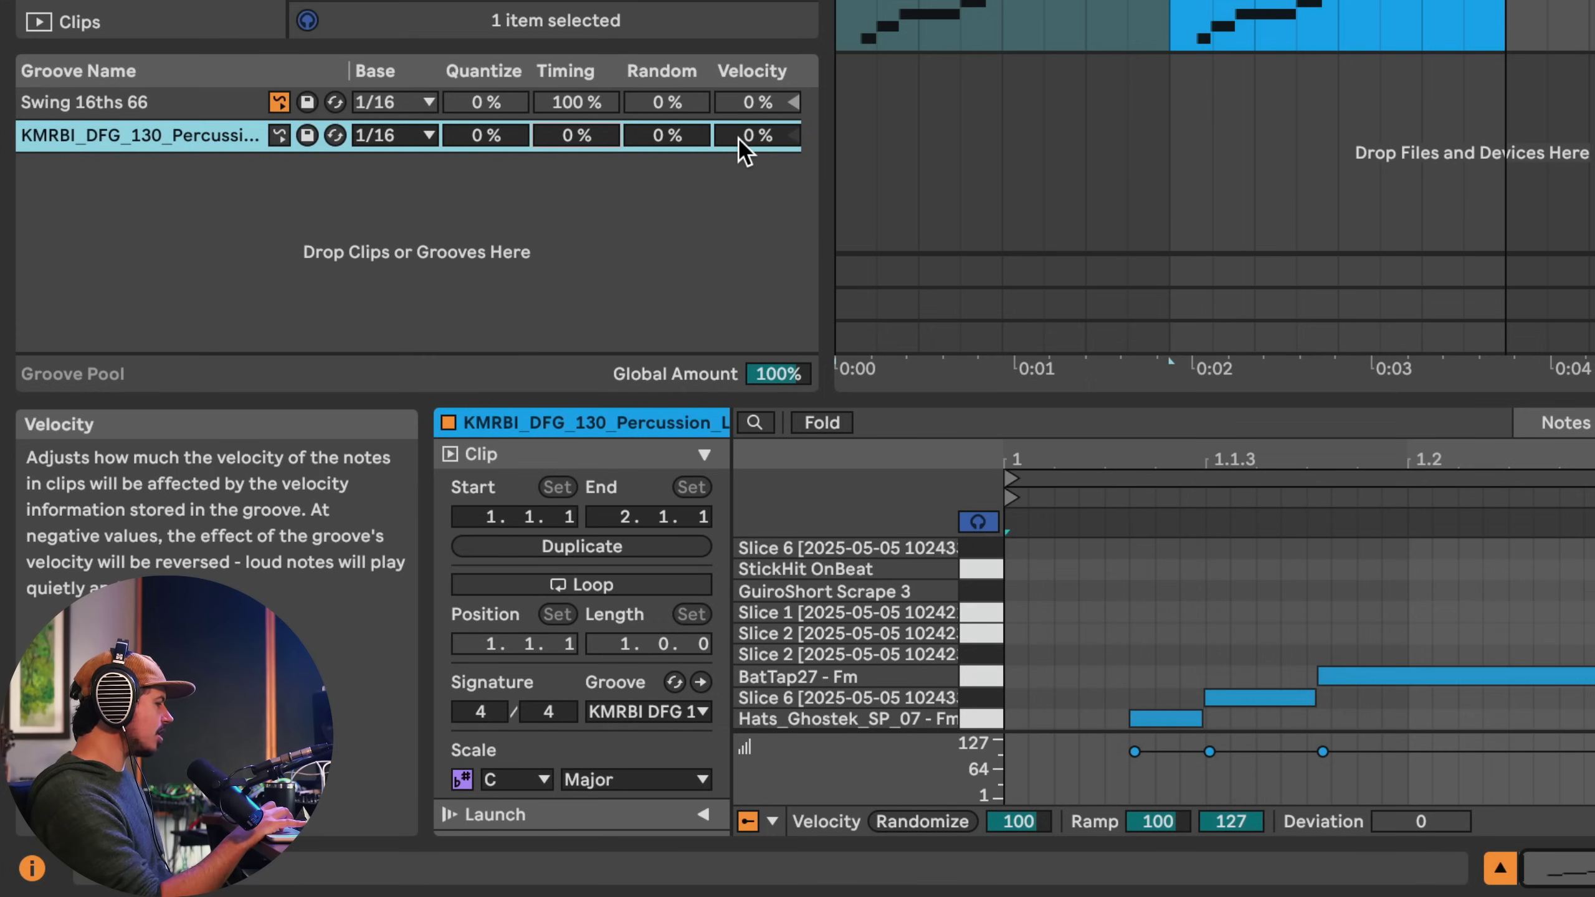
pyautogui.moveTo(738, 137); pyautogui.dragTo(738, 74)
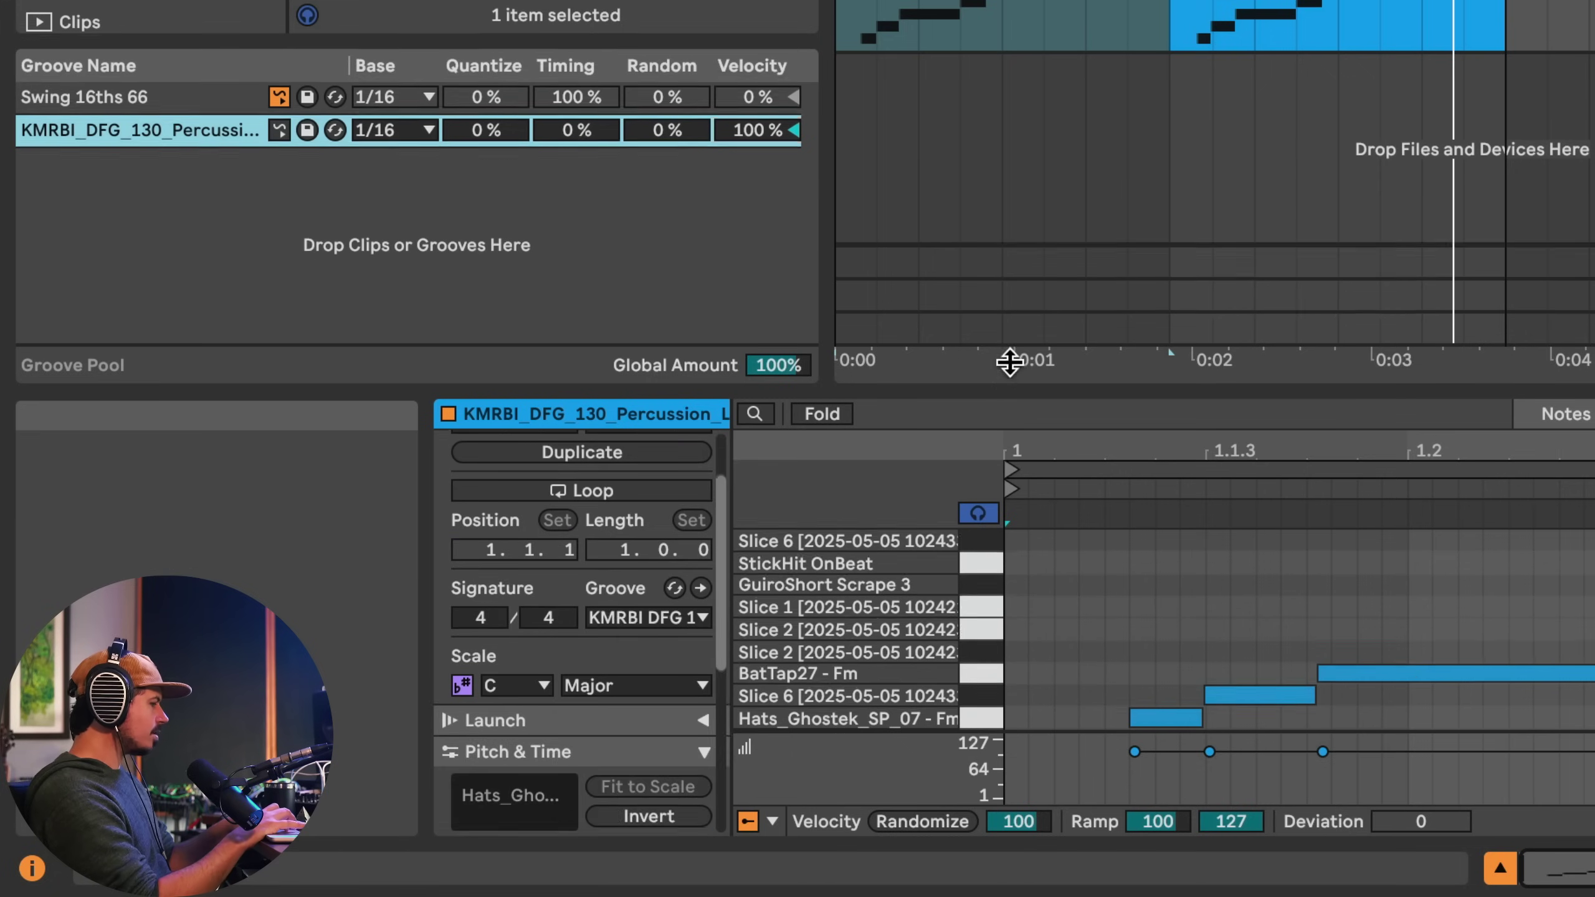
pyautogui.moveTo(1009, 362); pyautogui.dragTo(1001, 214)
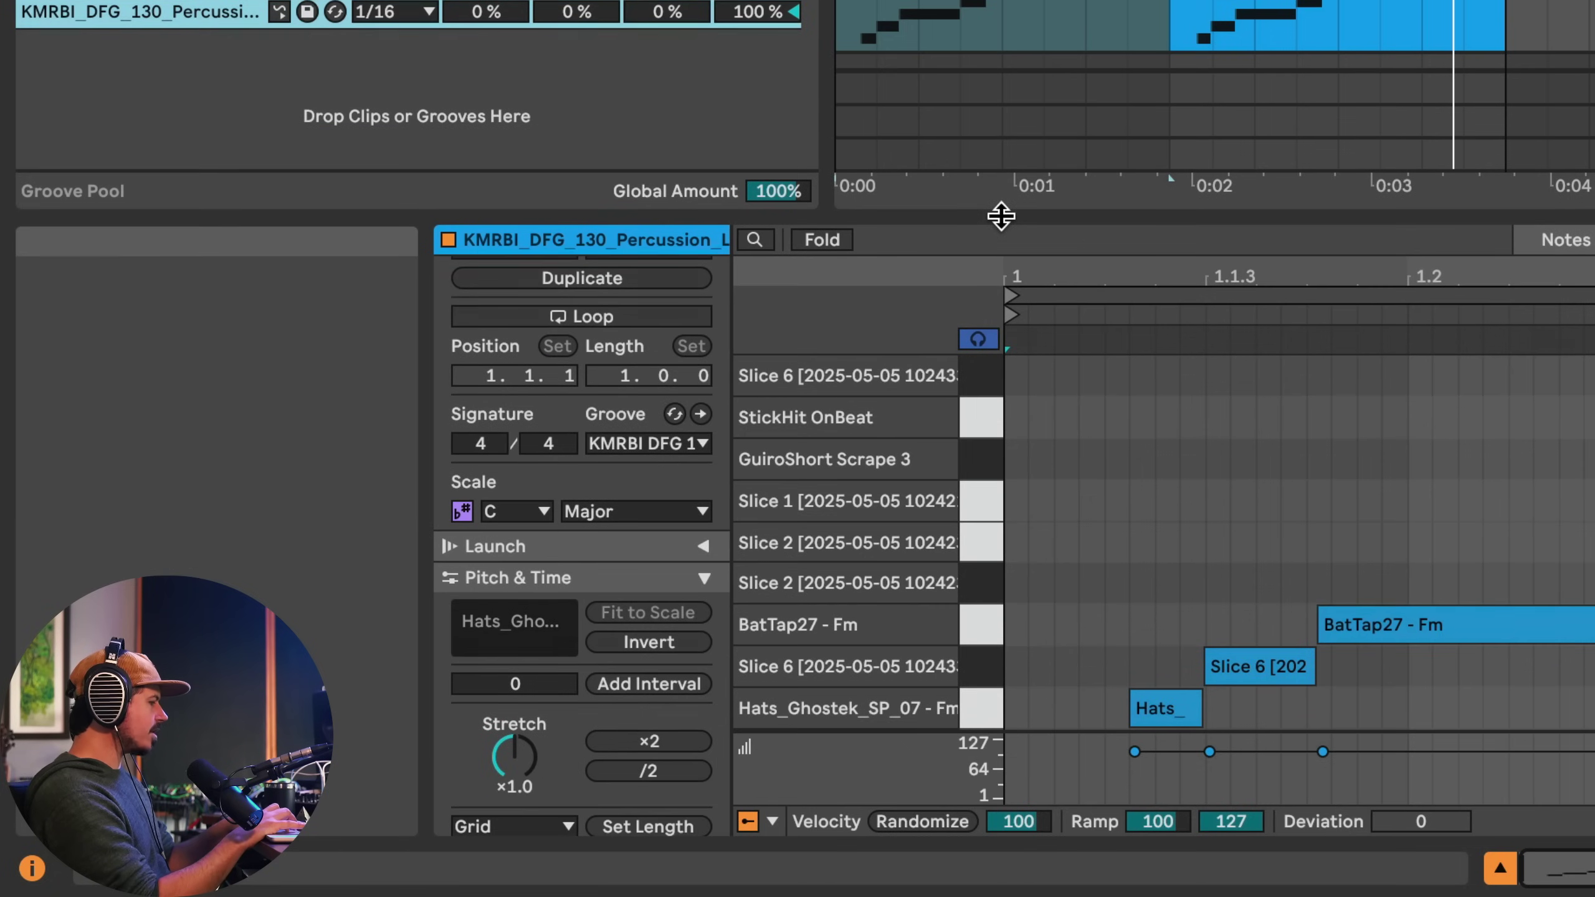
pyautogui.click(701, 415)
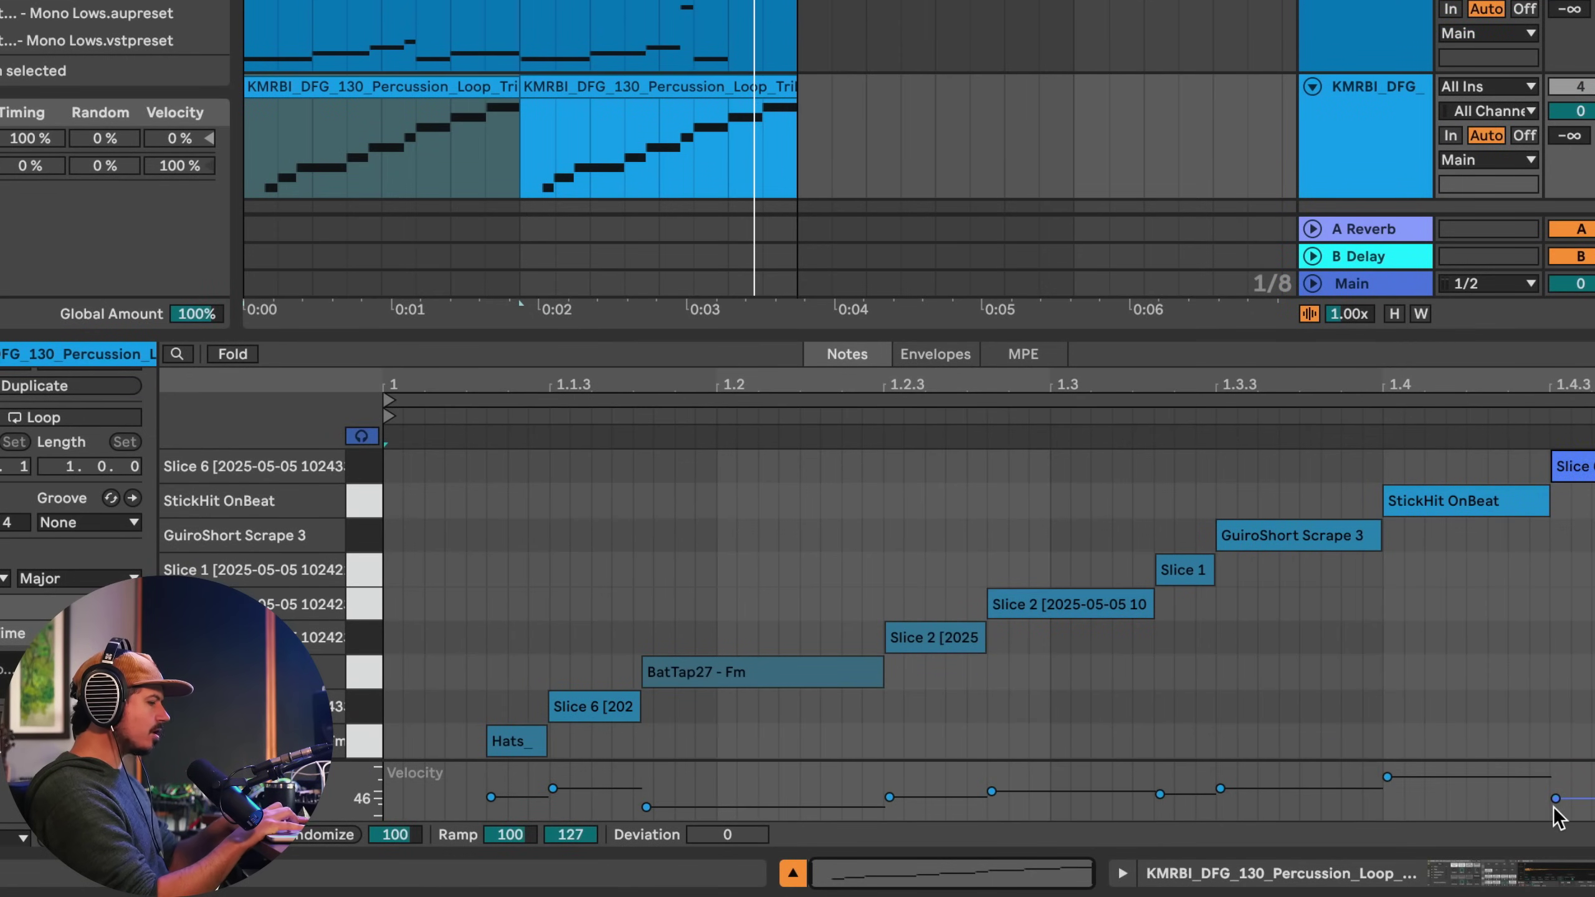
# - Replace the second percussion MIDI clip with a duplicate of the first clip that carries the committed velocities
pyautogui.click(522, 100)
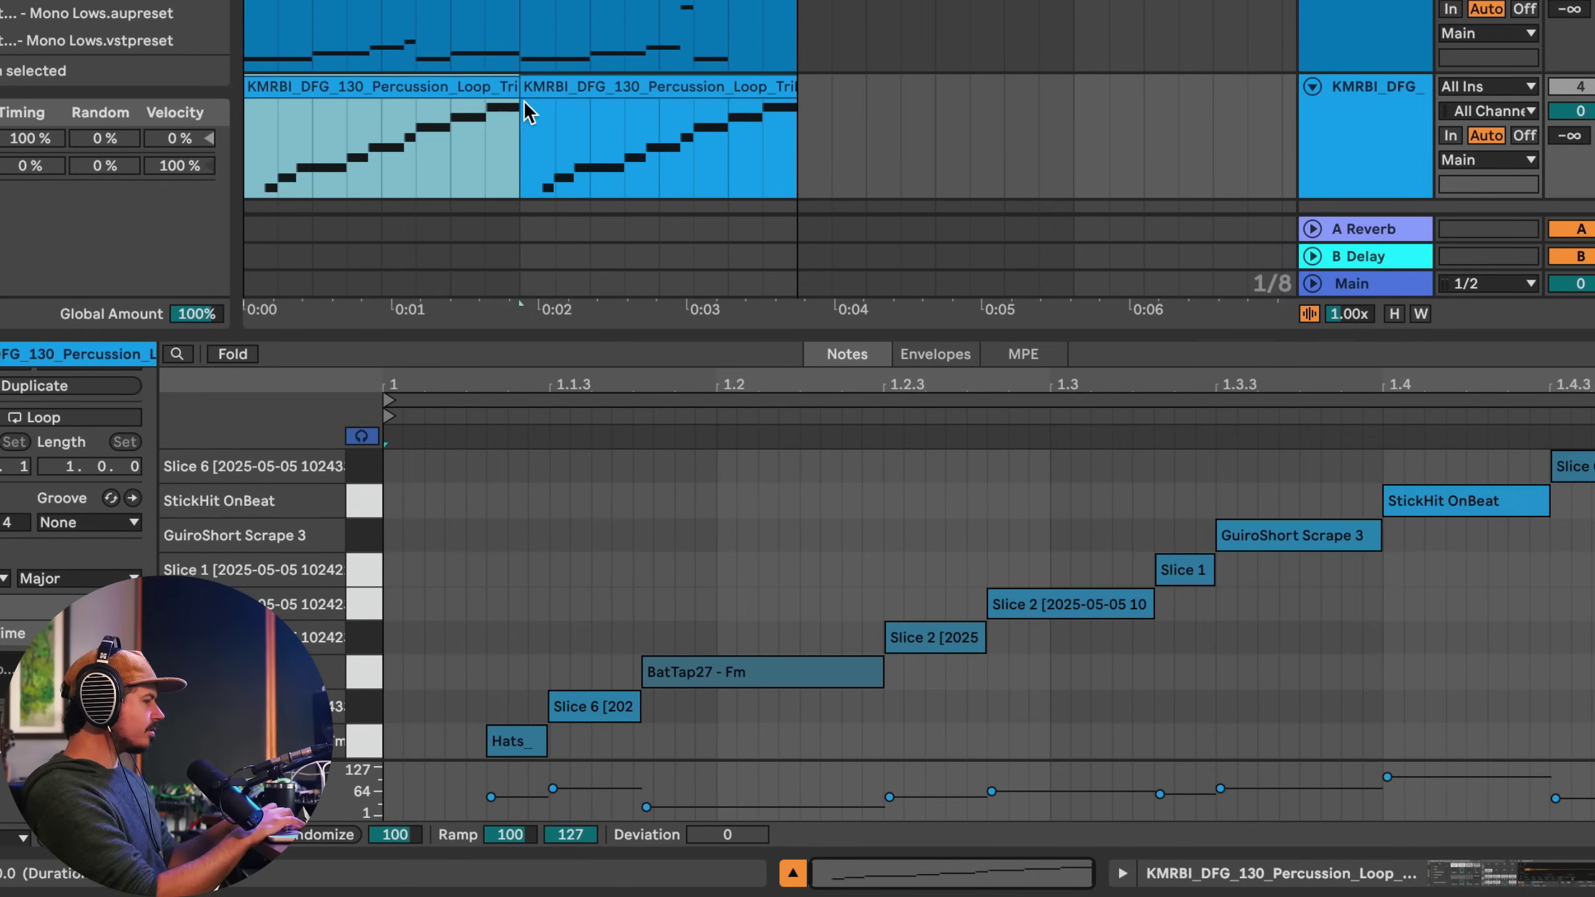
pyautogui.click(565, 88)
pyautogui.press('Delete')
pyautogui.click(469, 91)
pyautogui.hotkey('ctrl', 'd')
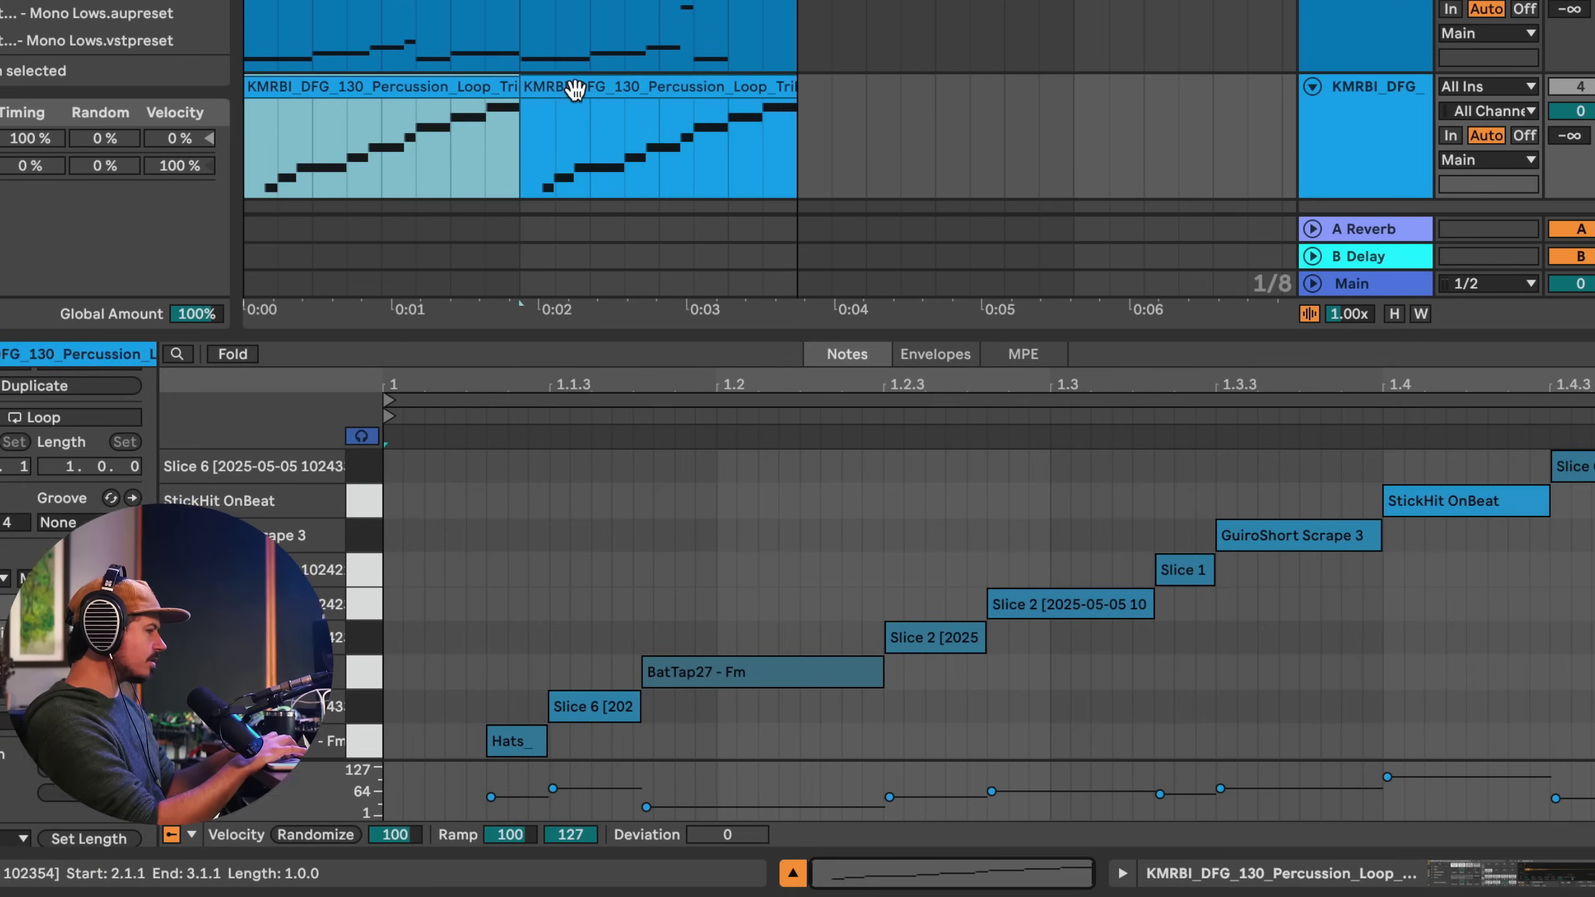
# - Play the arrangement and raise the Velocity macro of the percussion Drum Rack so note velocities affect volume
pyautogui.click(1374, 100)
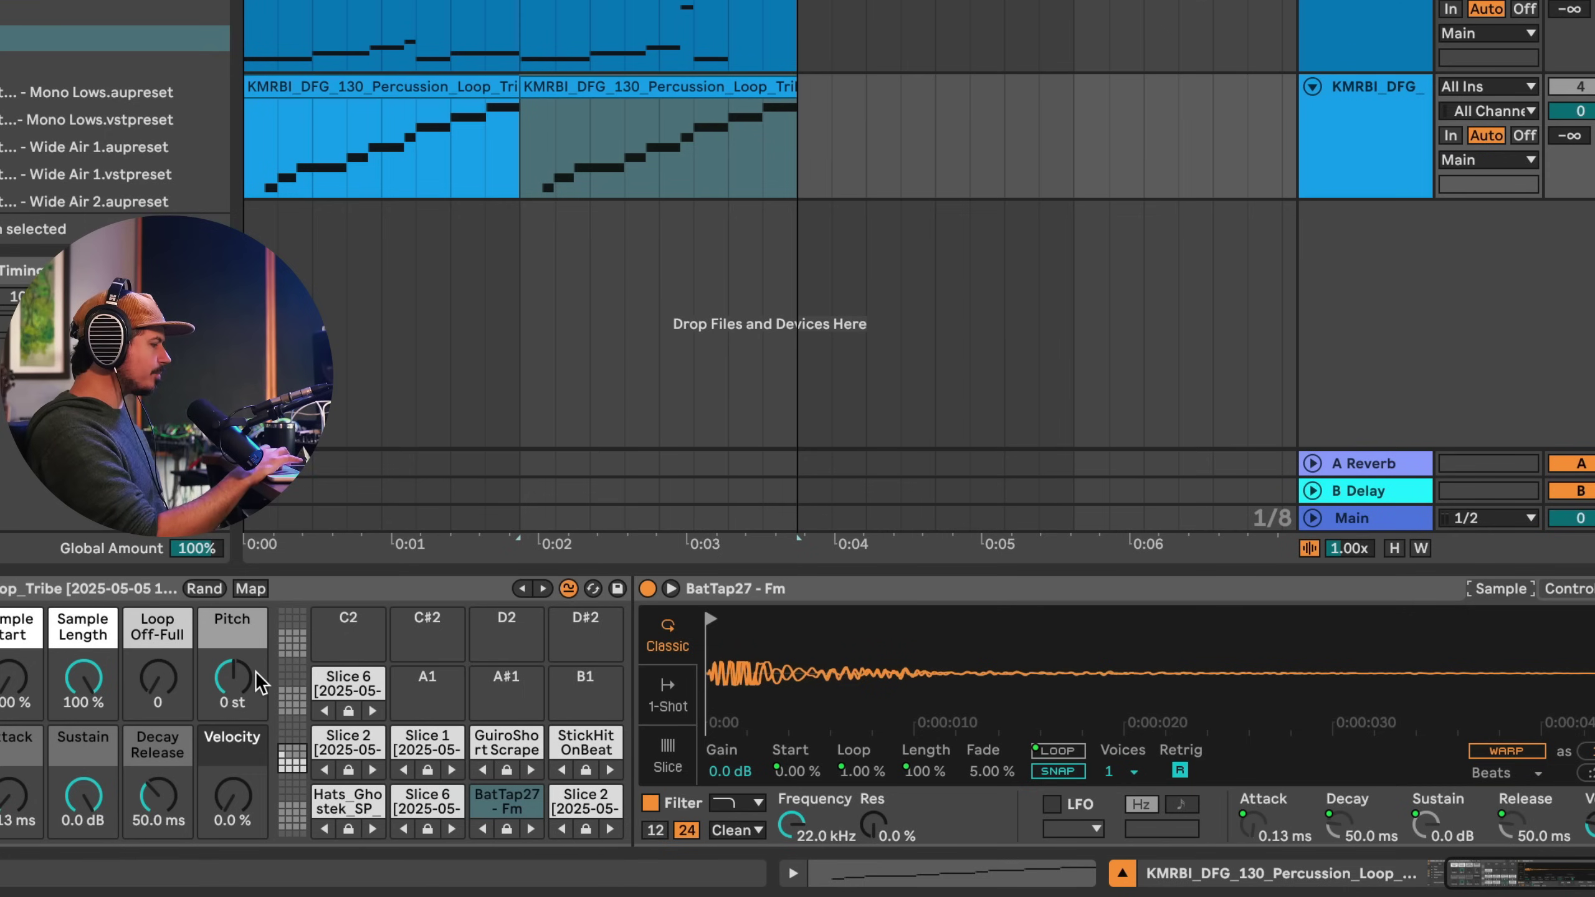
pyautogui.hscroll(-5, 188, 666)
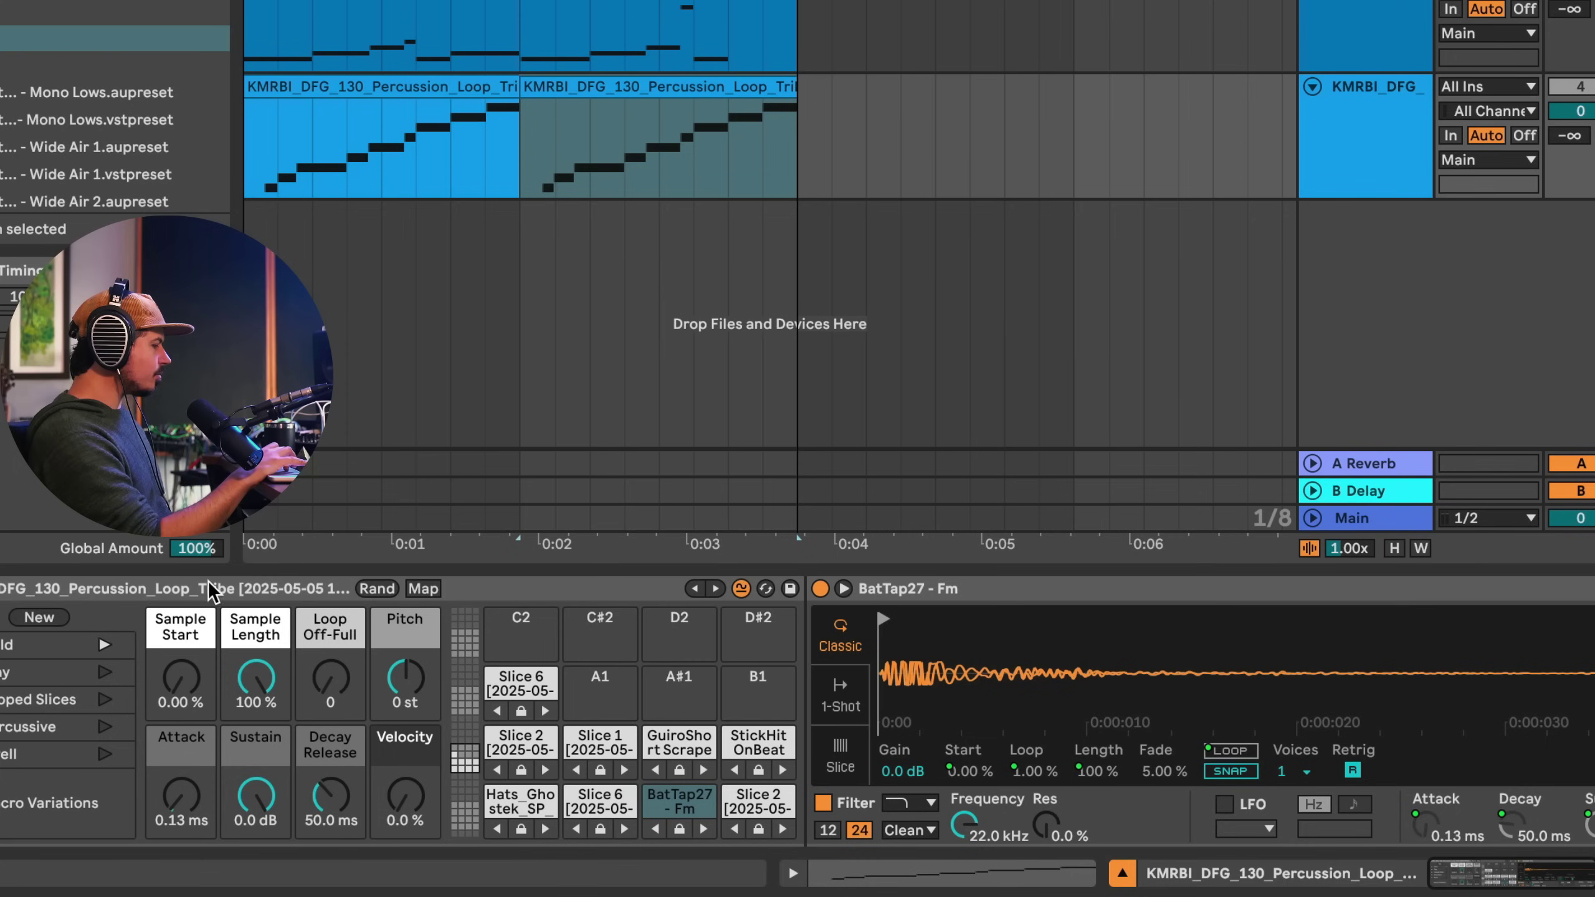
pyautogui.hscroll(1, 427, 798)
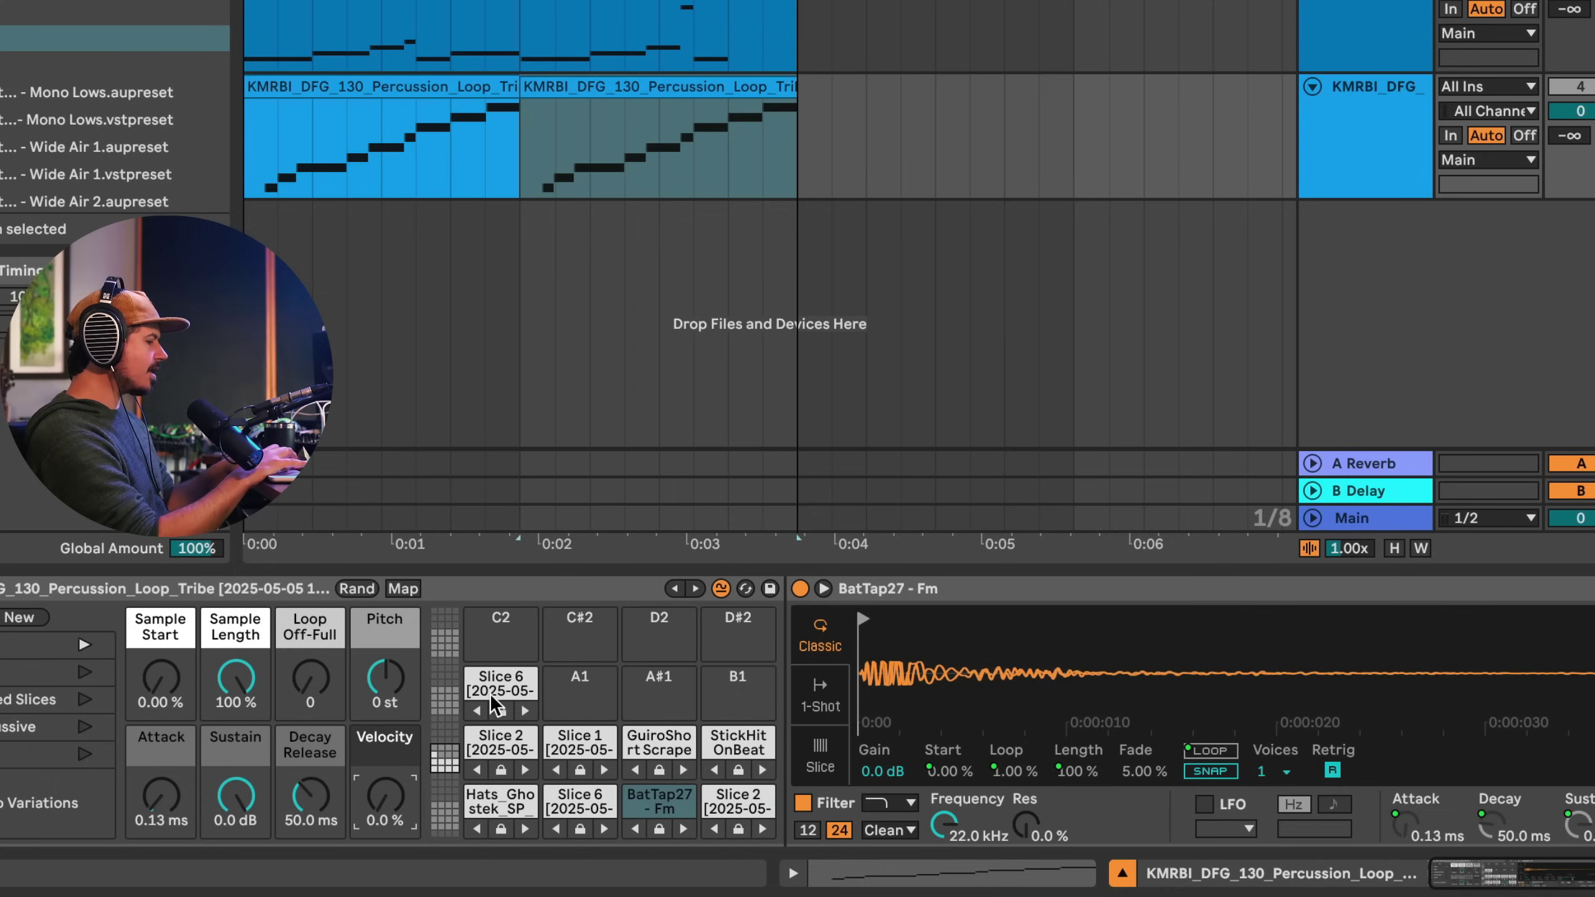
pyautogui.press('space')
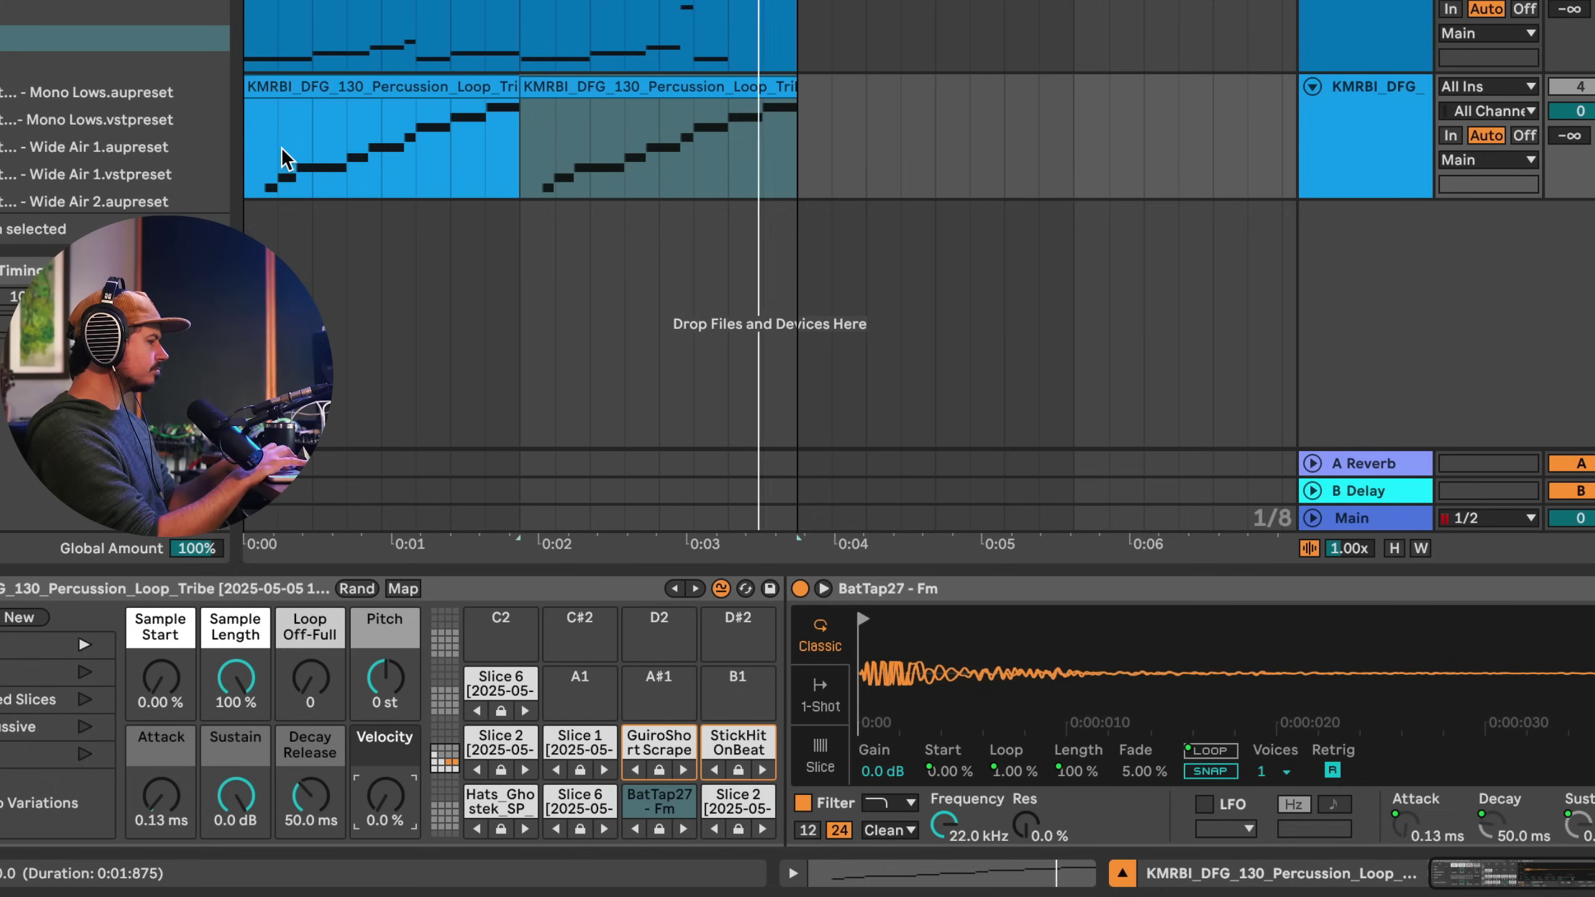
pyautogui.press('space')
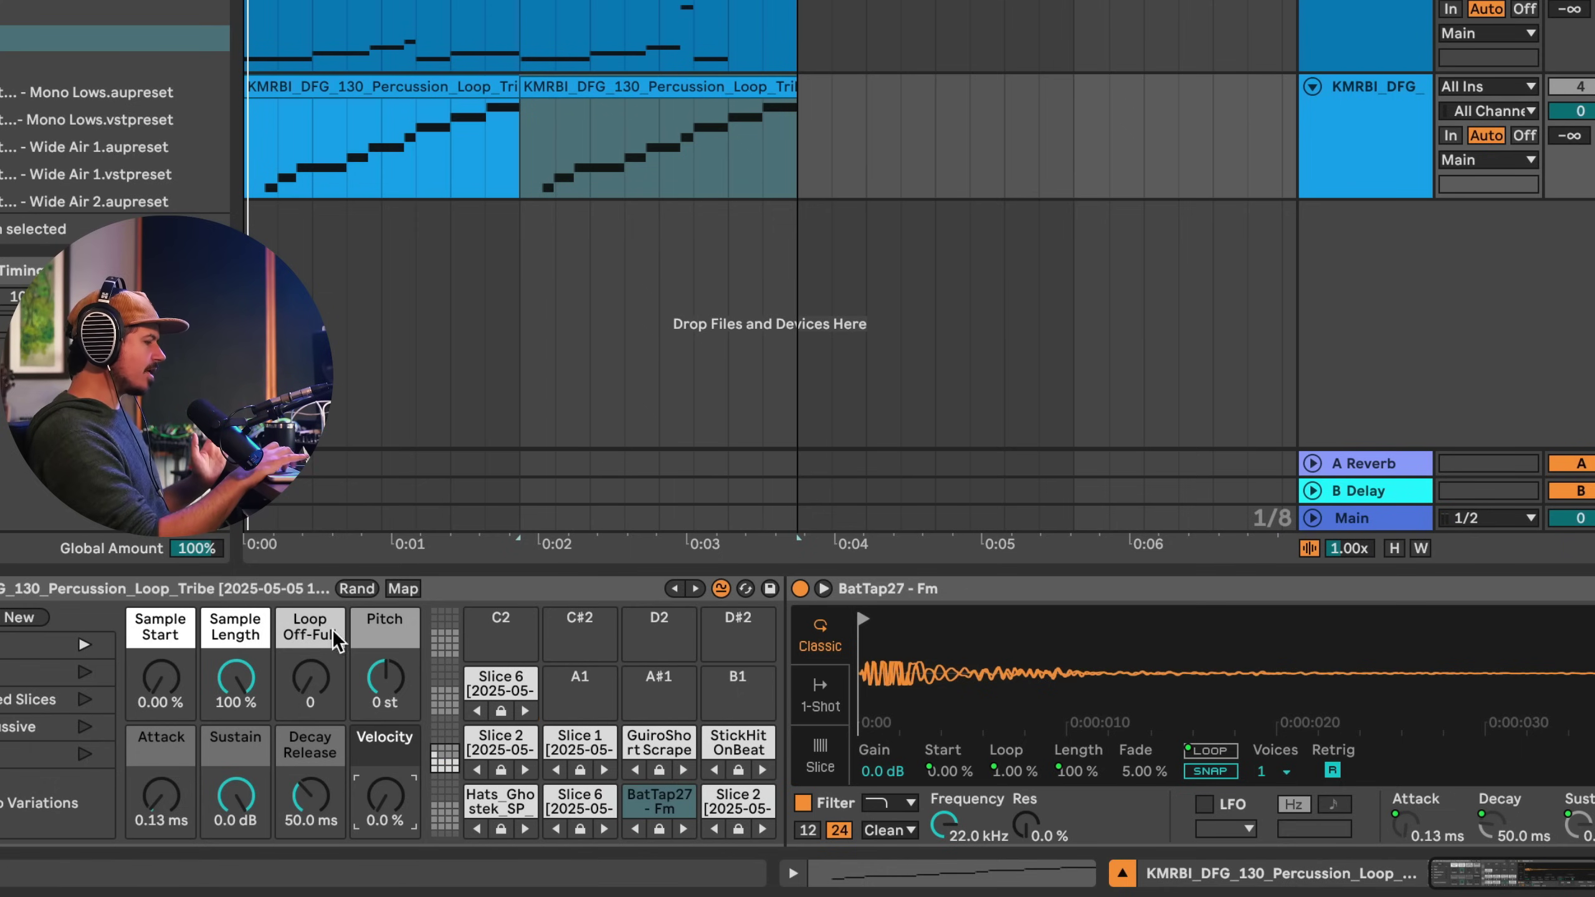
pyautogui.press('space')
pyautogui.moveTo(385, 797); pyautogui.dragTo(385, 766)
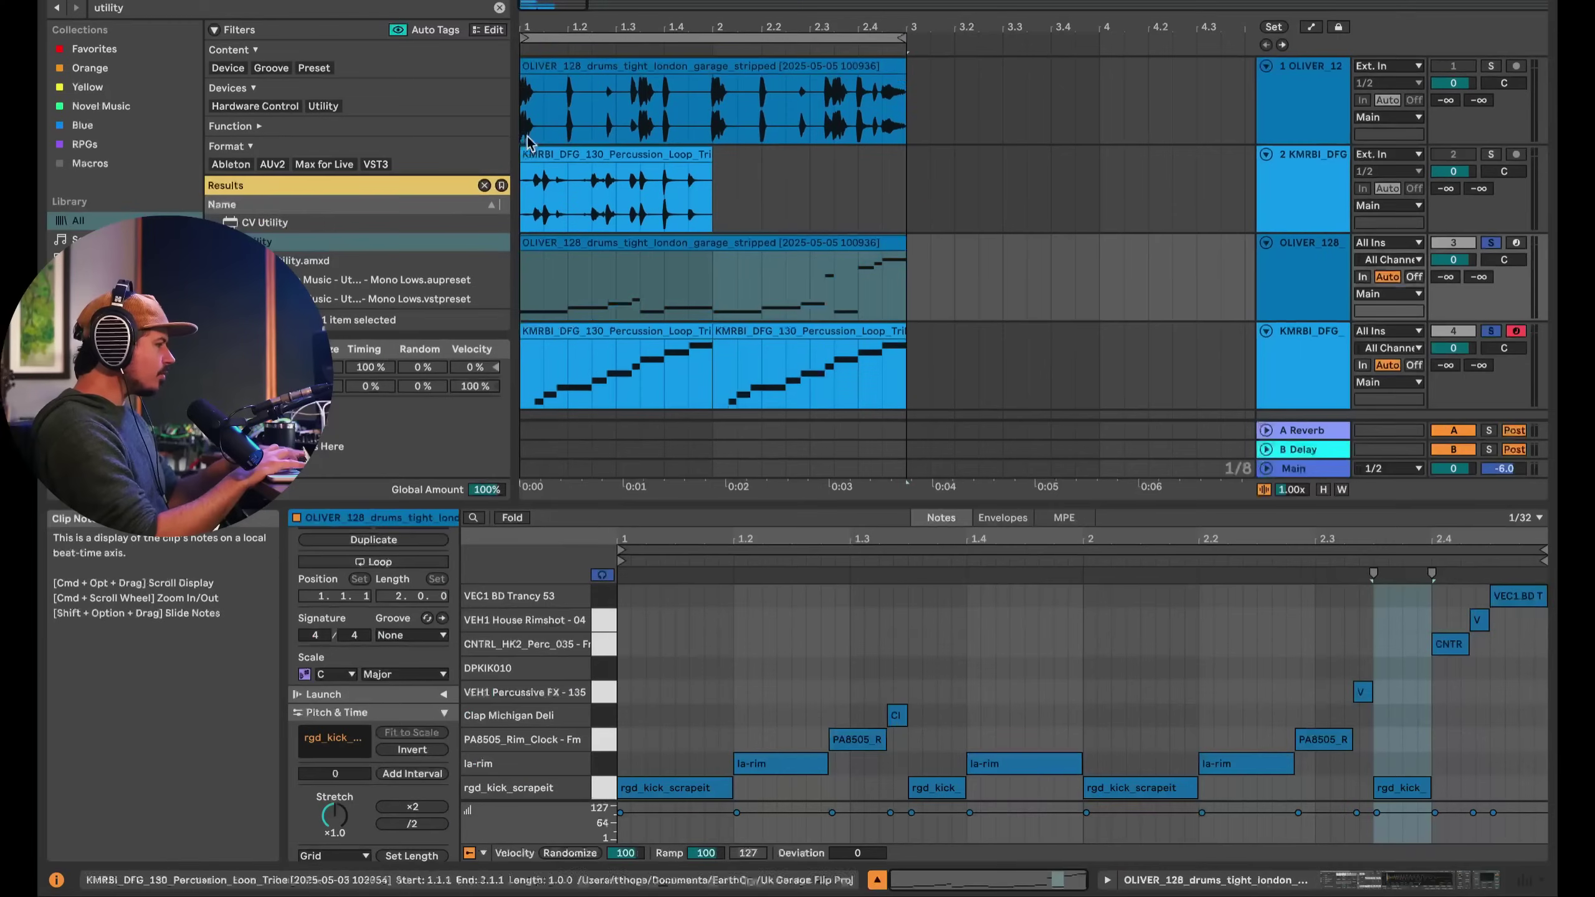
# - Compare the first percussion MIDI clip's note velocities with its source audio loop and play both kits together
pyautogui.press('z')
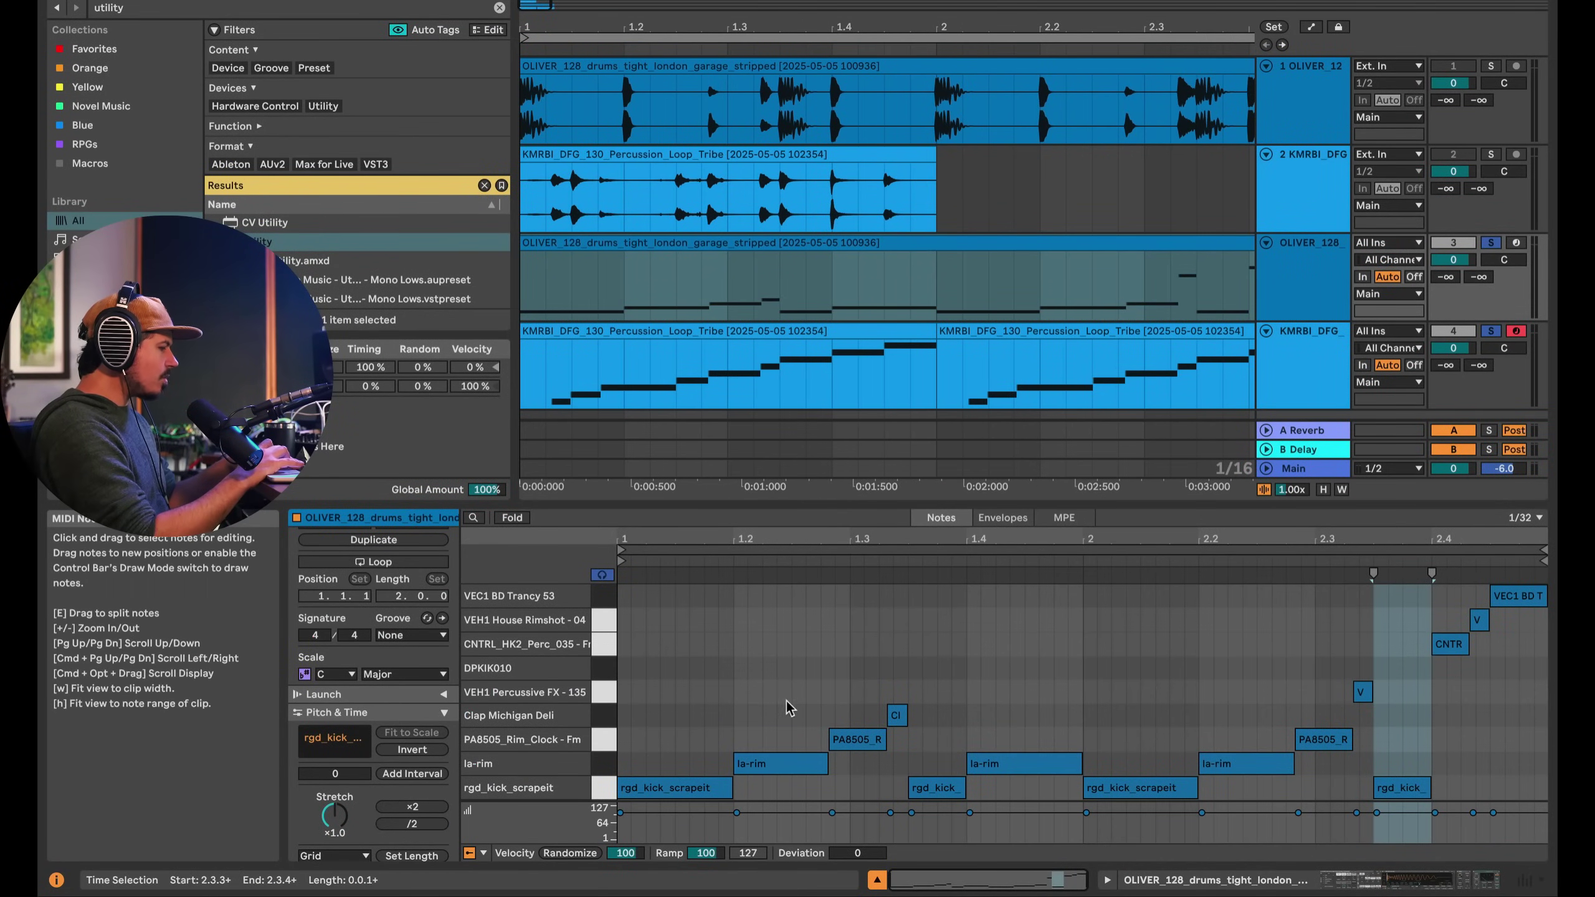
pyautogui.click(719, 330)
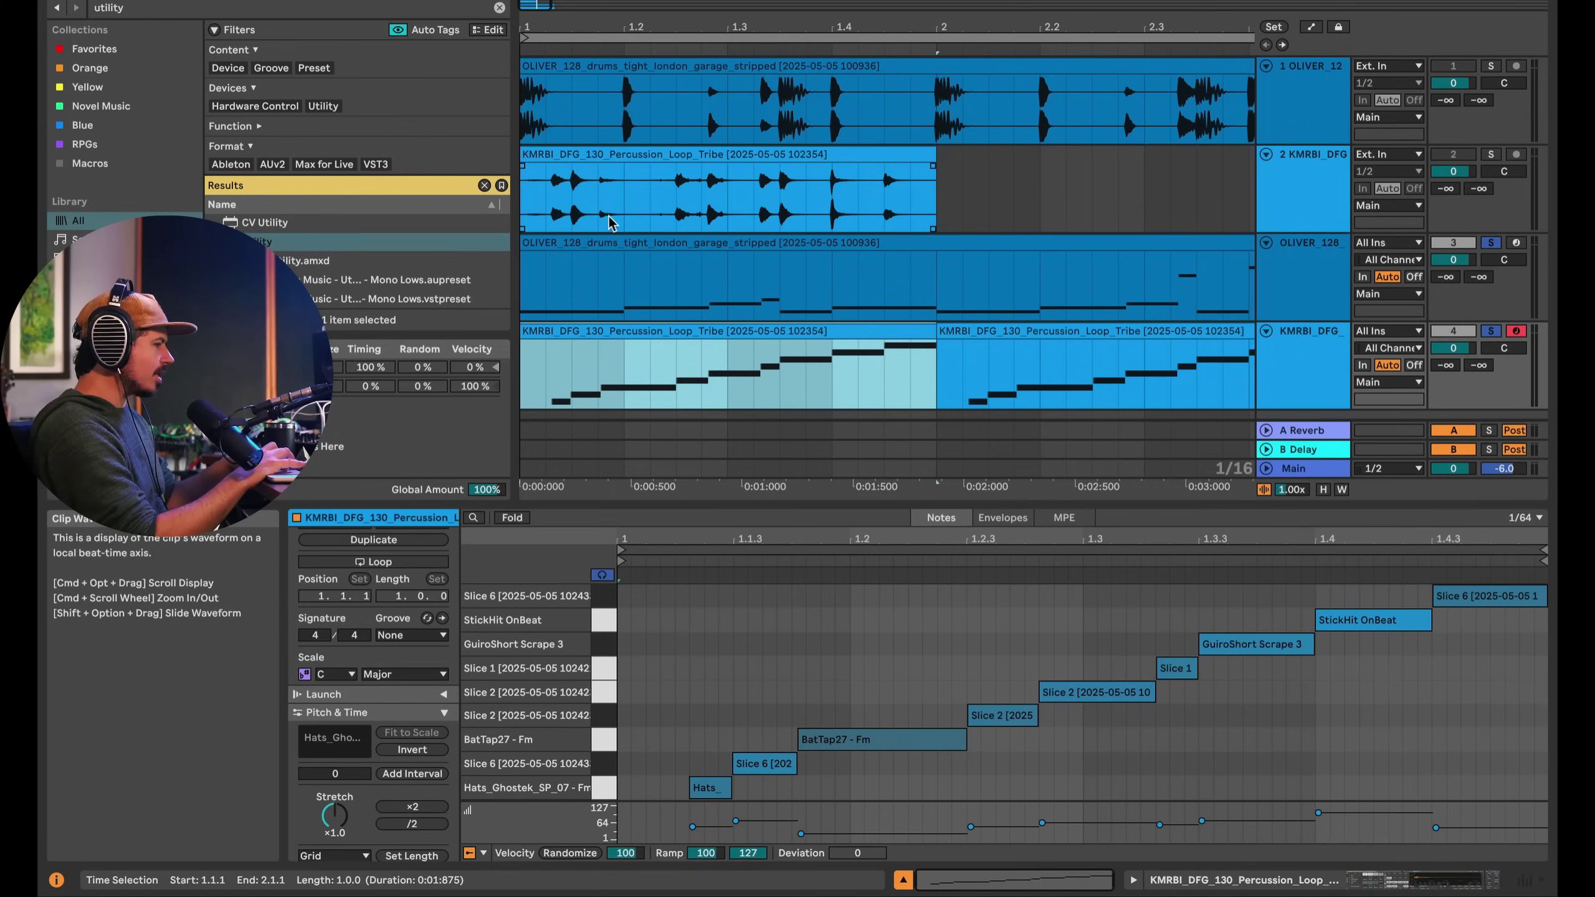
pyautogui.click(1309, 340)
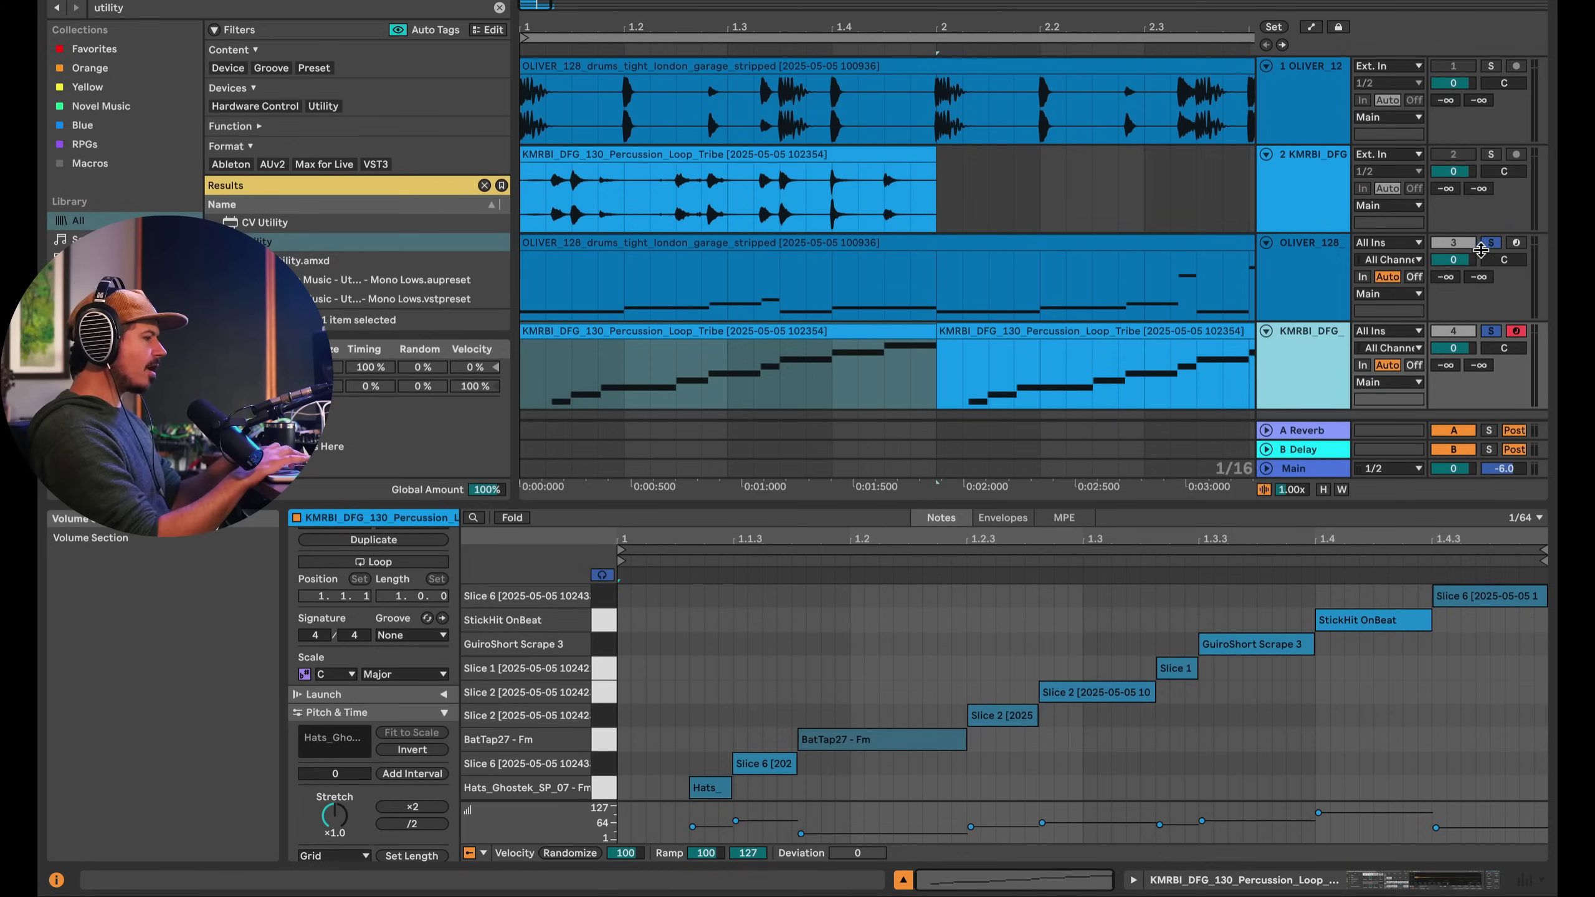
pyautogui.press('space')
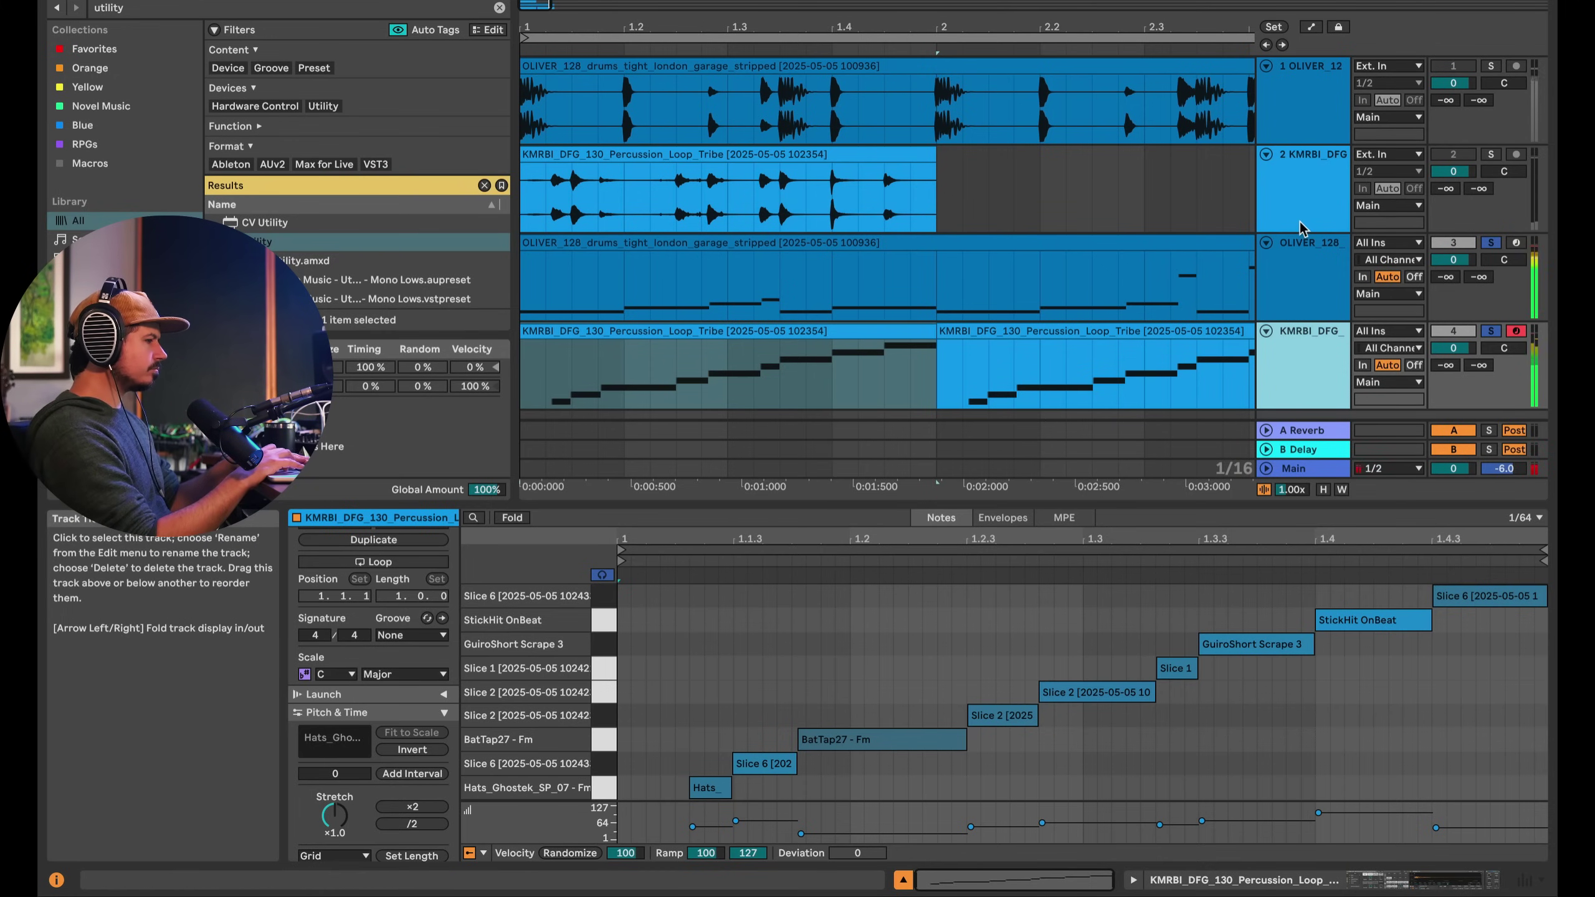
# - Extract the groove from the original OLIVER_128 drum audio loop into the groove pool
pyautogui.click(1298, 273)
pyautogui.hscroll(-5, 544, 761)
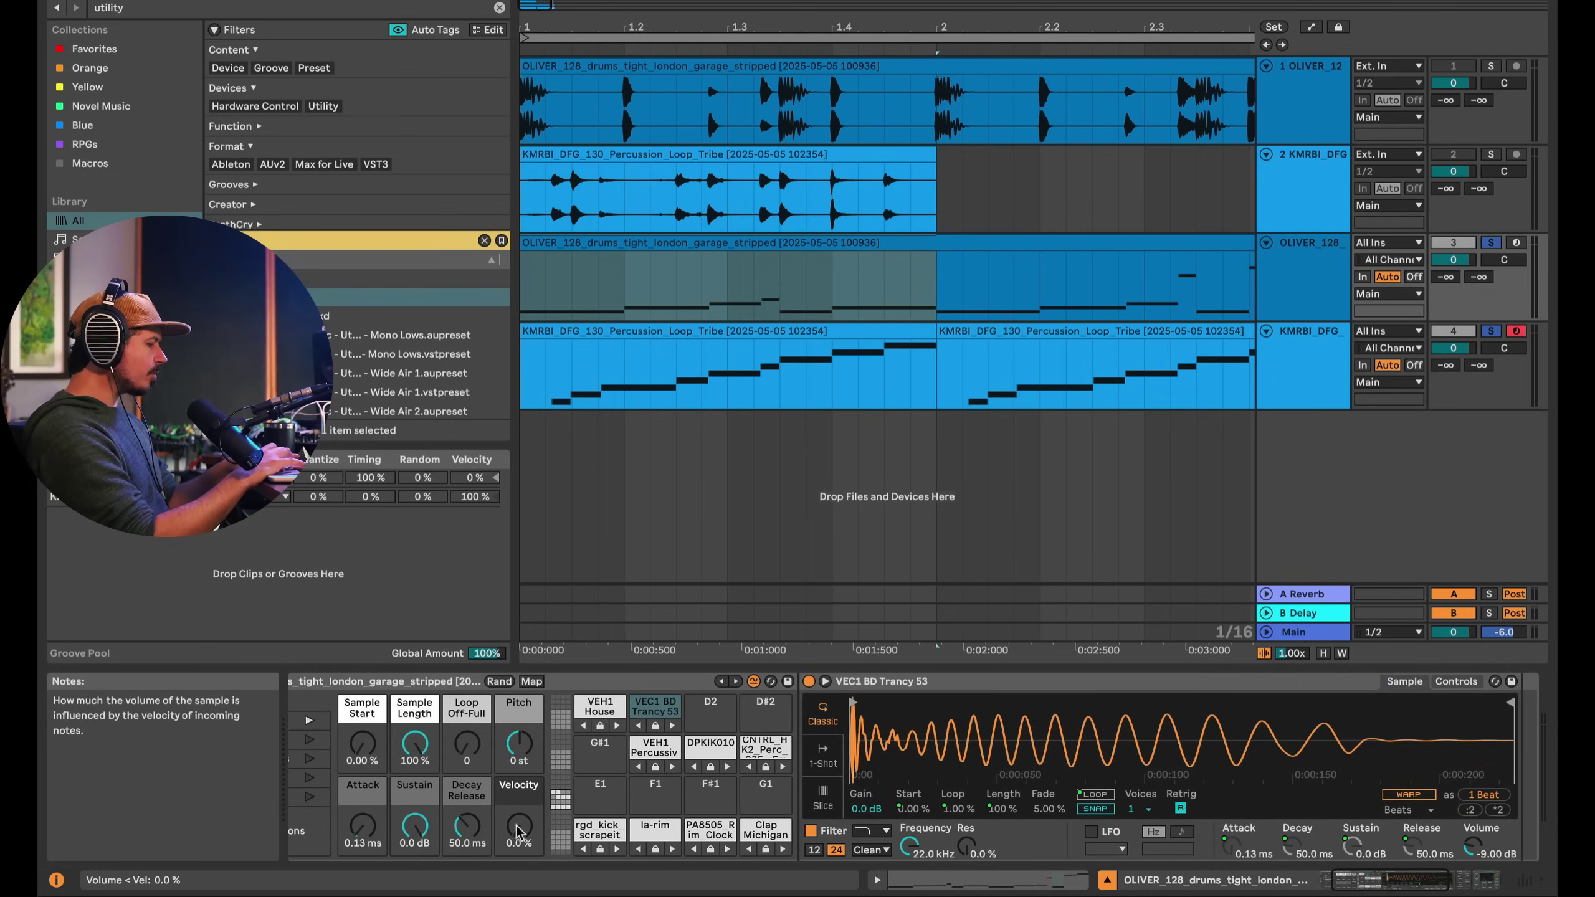
pyautogui.click(601, 66)
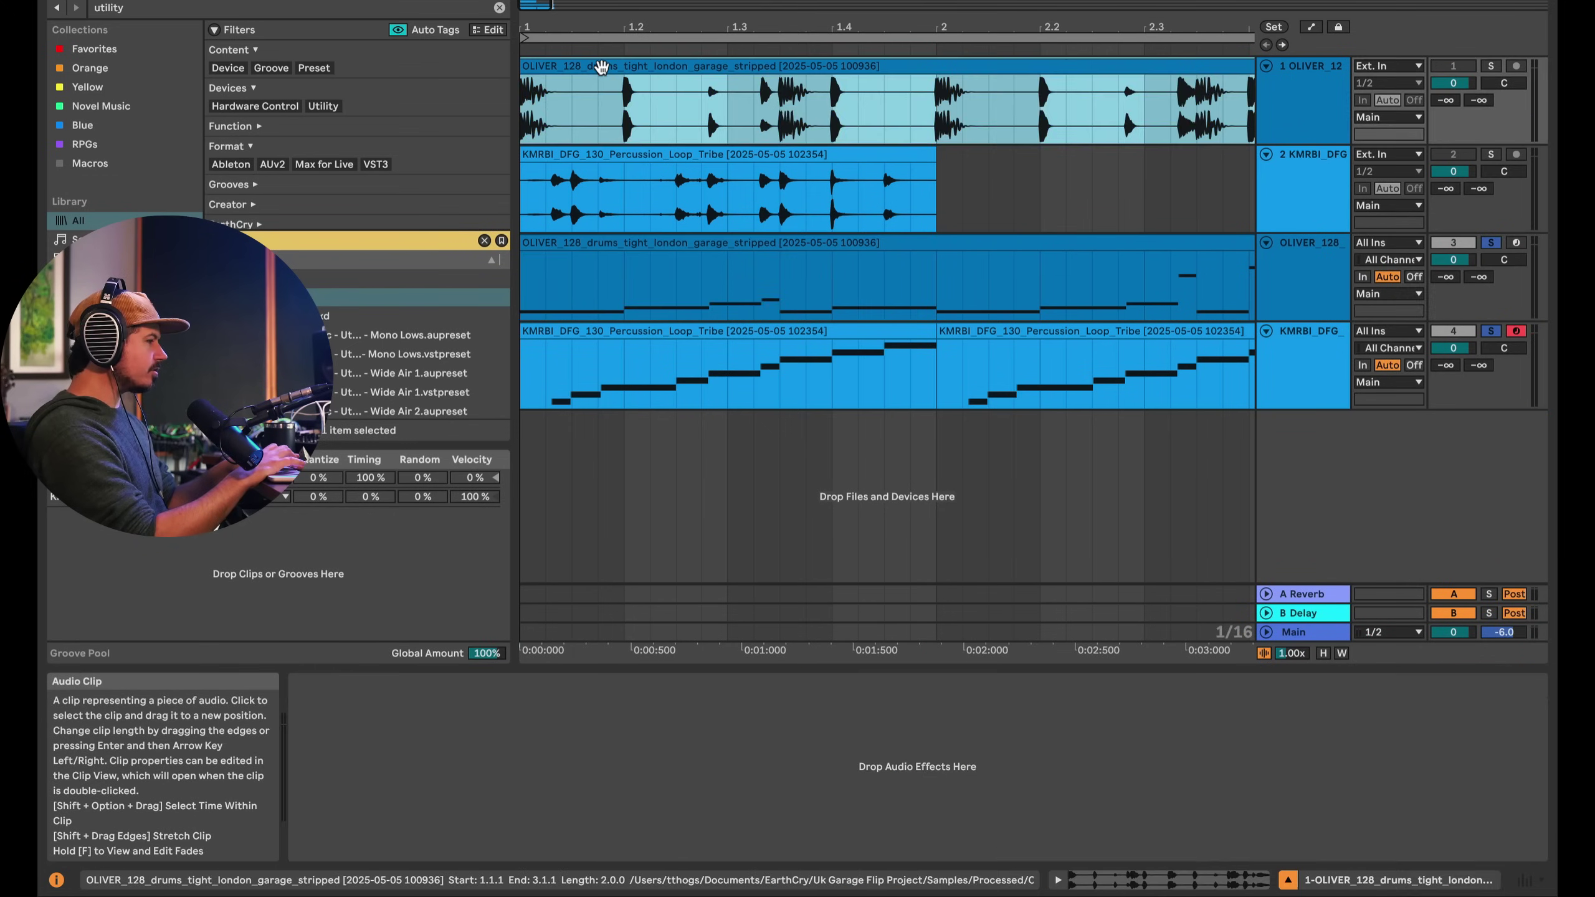
pyautogui.doubleClick(601, 66)
pyautogui.rightClick(615, 67)
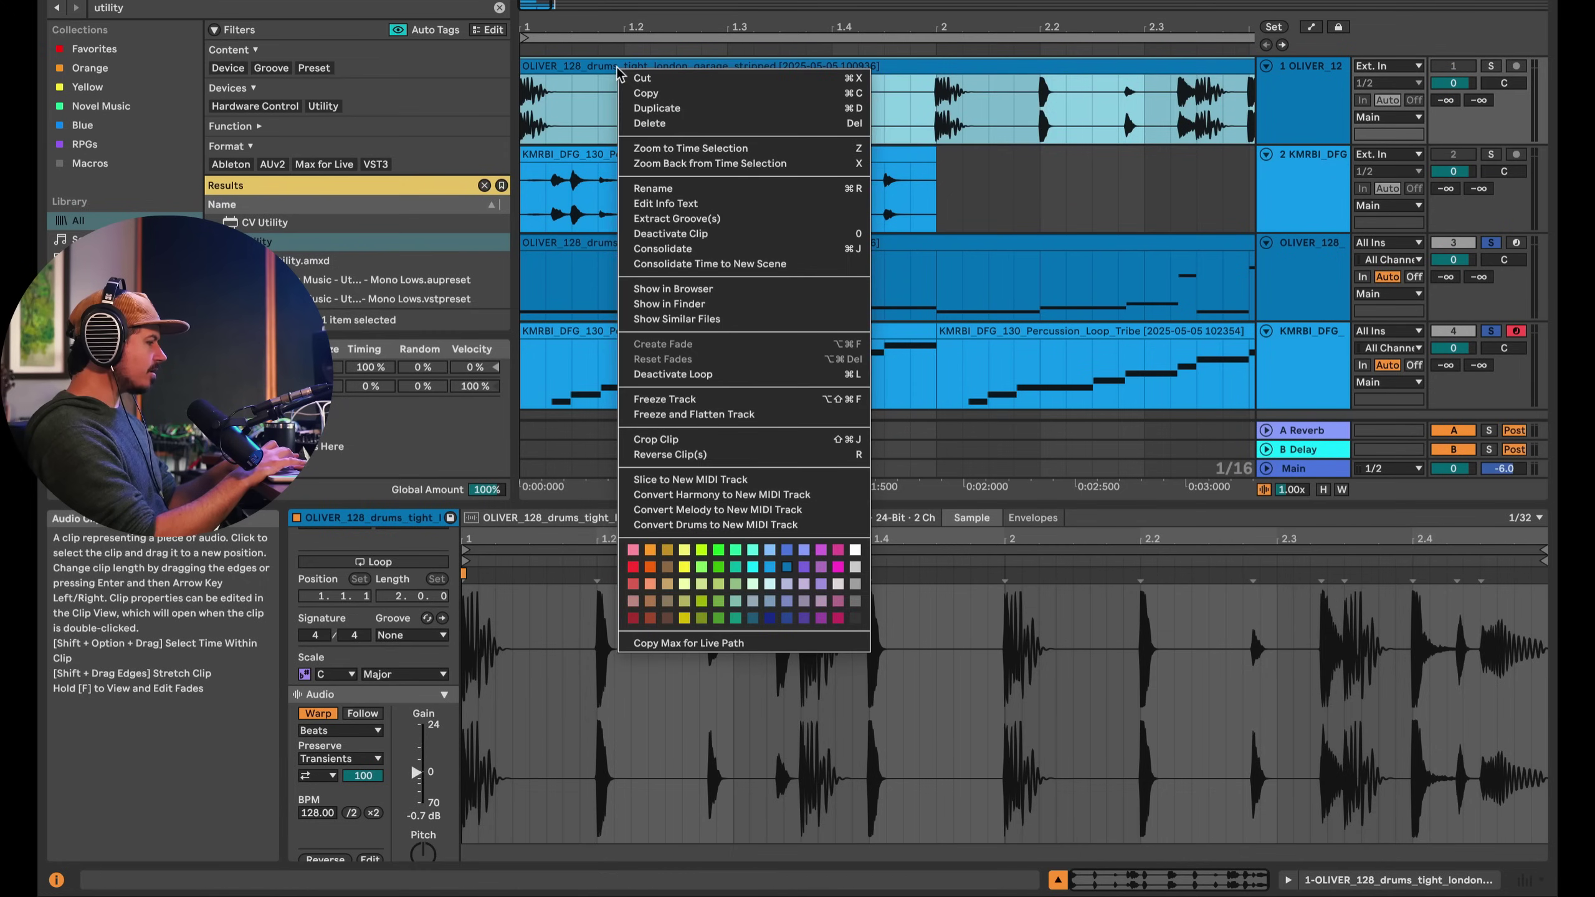
pyautogui.click(730, 218)
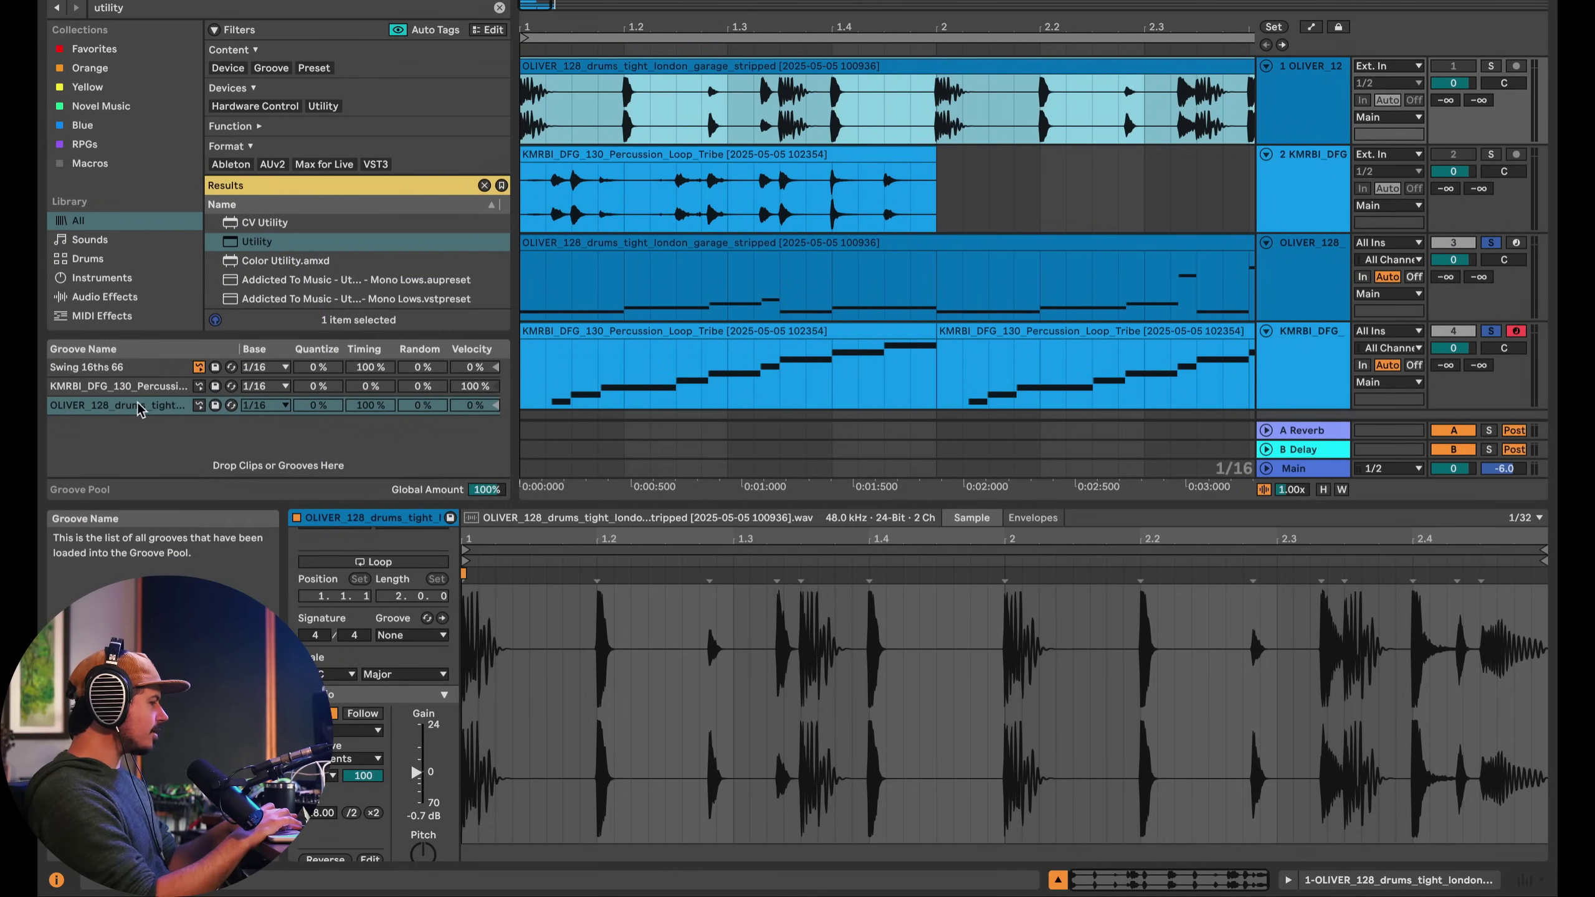
# - Assign the extracted OLIVER 128 drums groove to the drum kit's MIDI clip
pyautogui.click(370, 405)
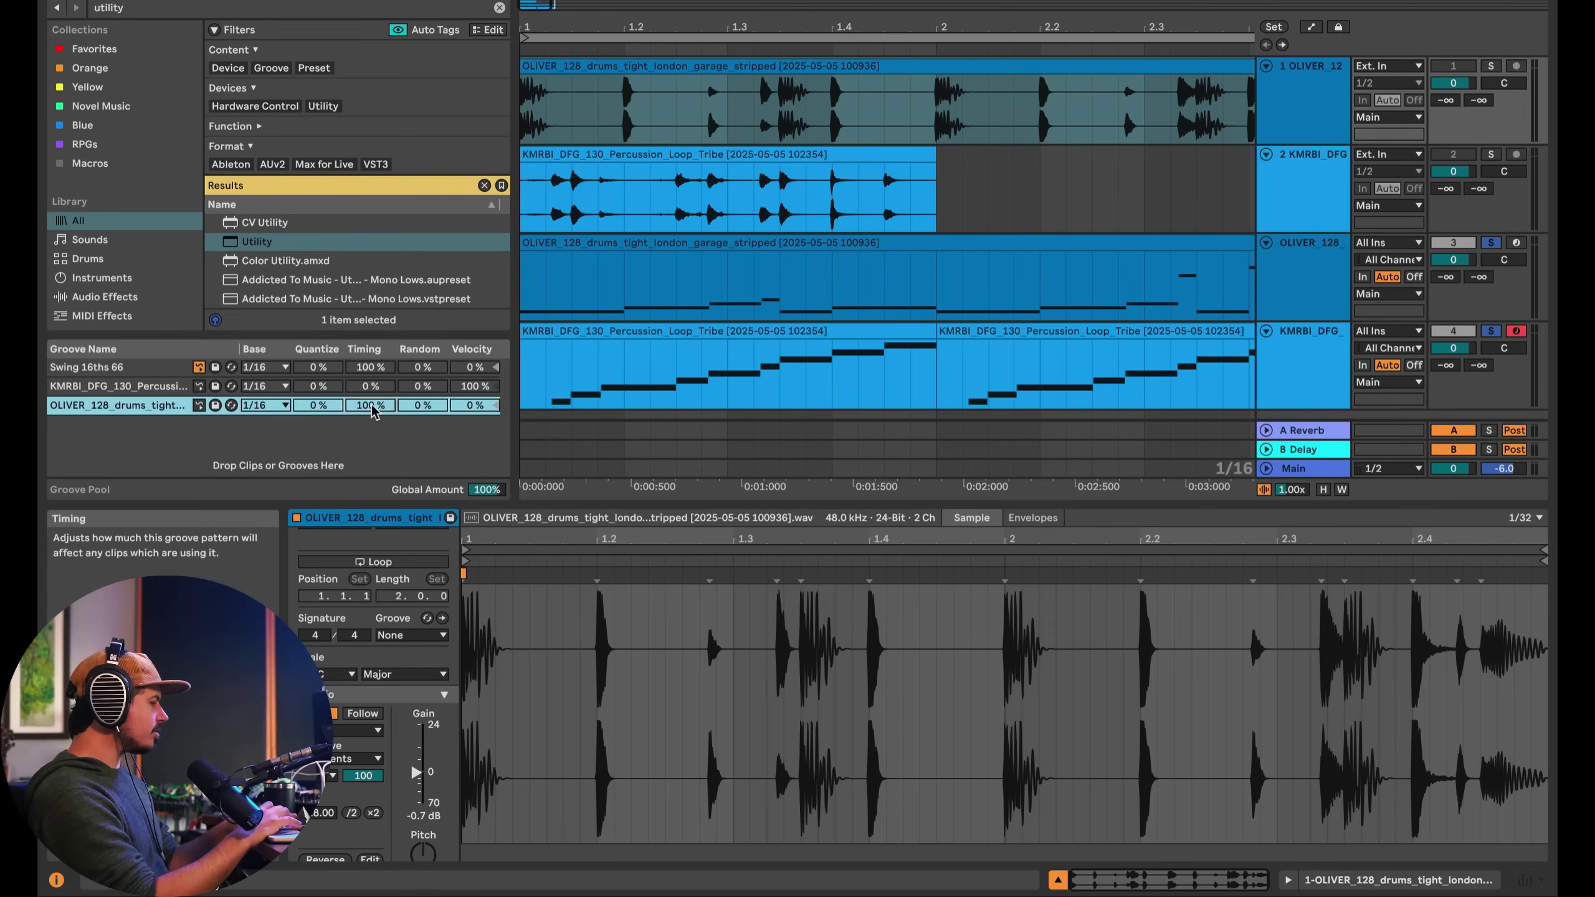
pyautogui.click(609, 154)
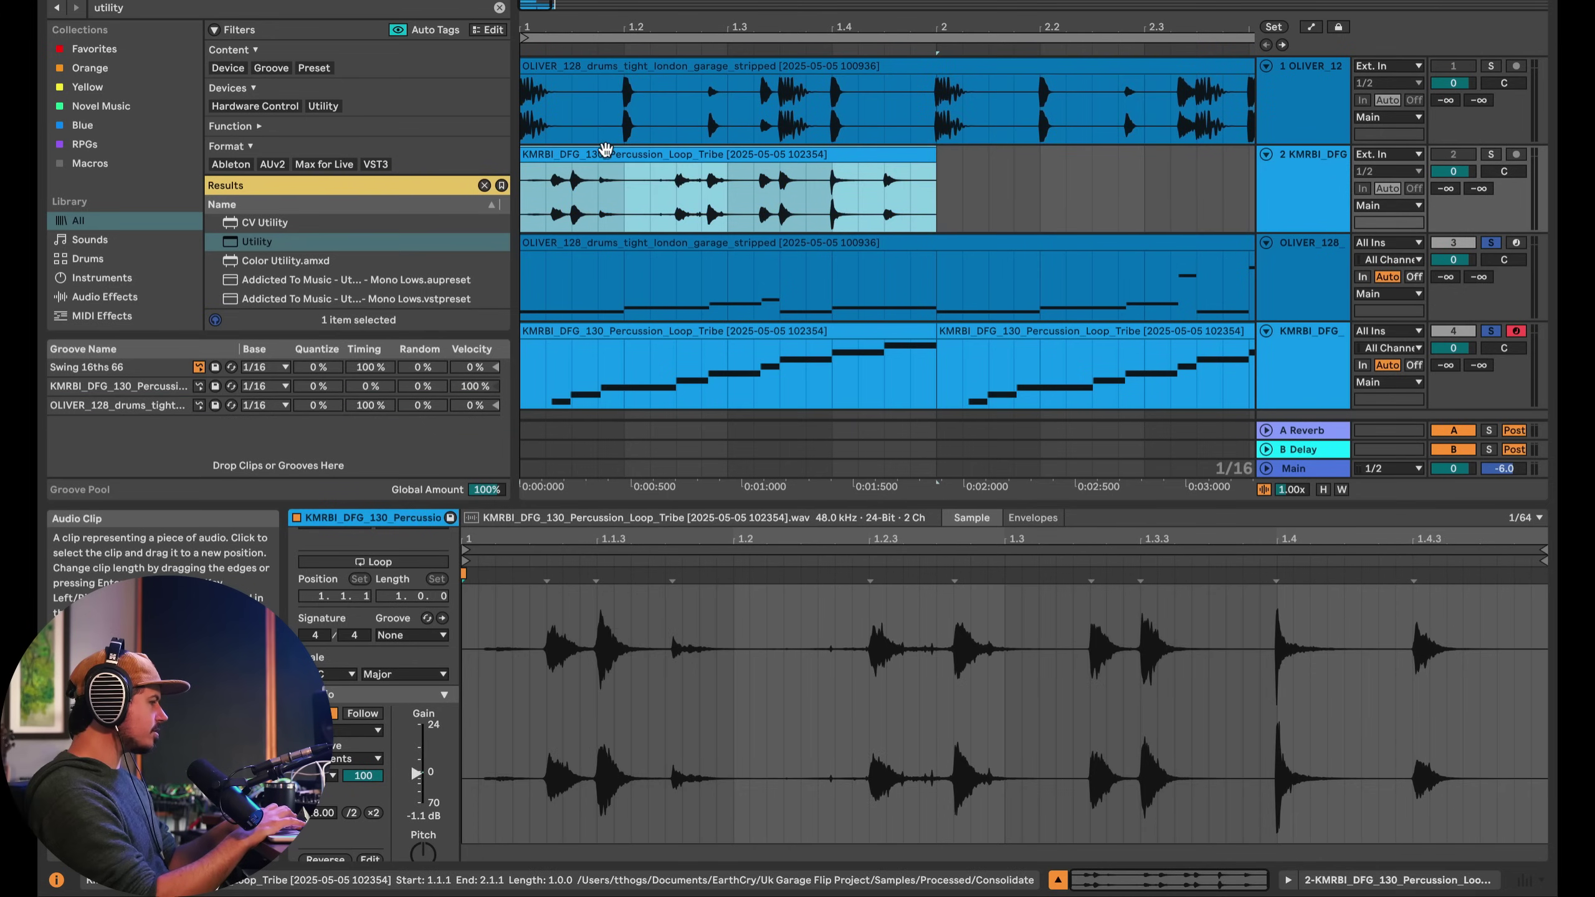
pyautogui.click(615, 243)
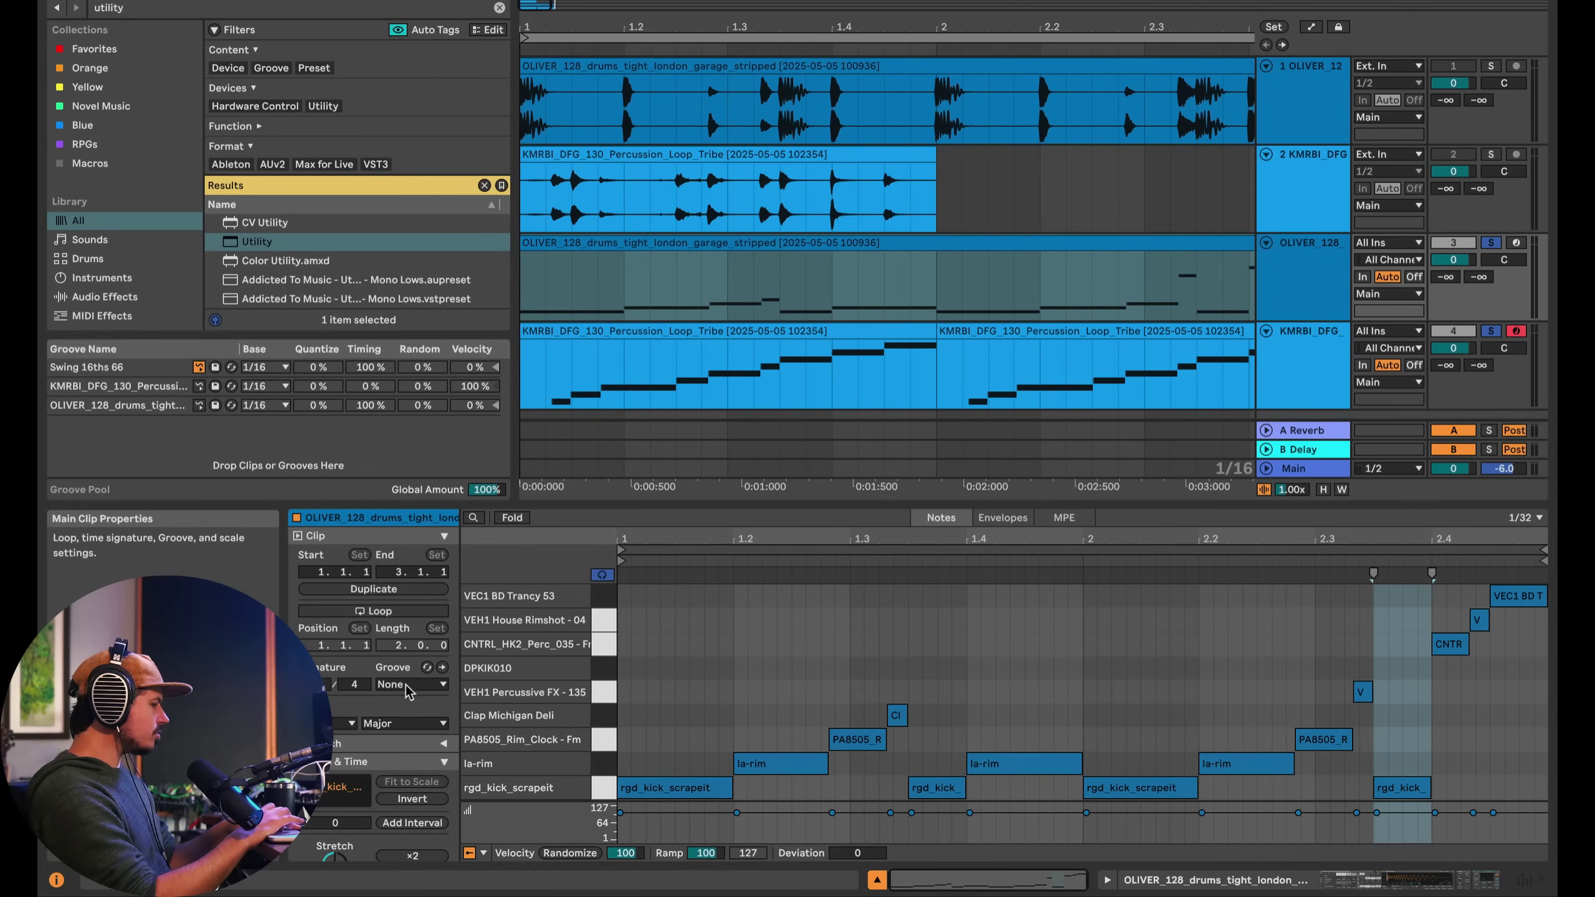
pyautogui.click(408, 686)
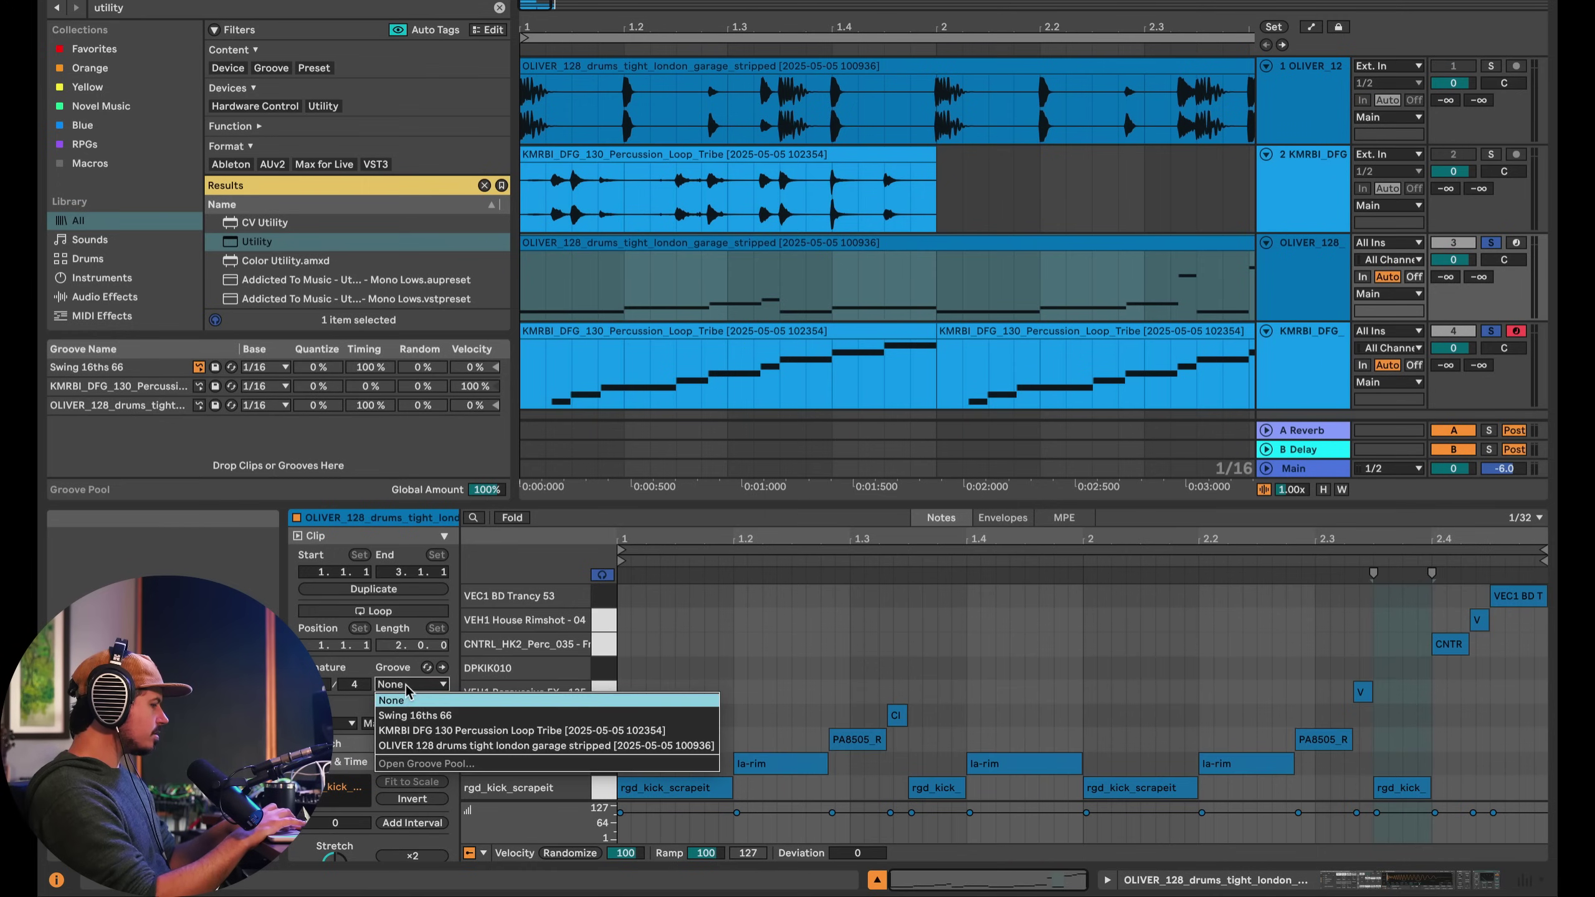
pyautogui.click(412, 746)
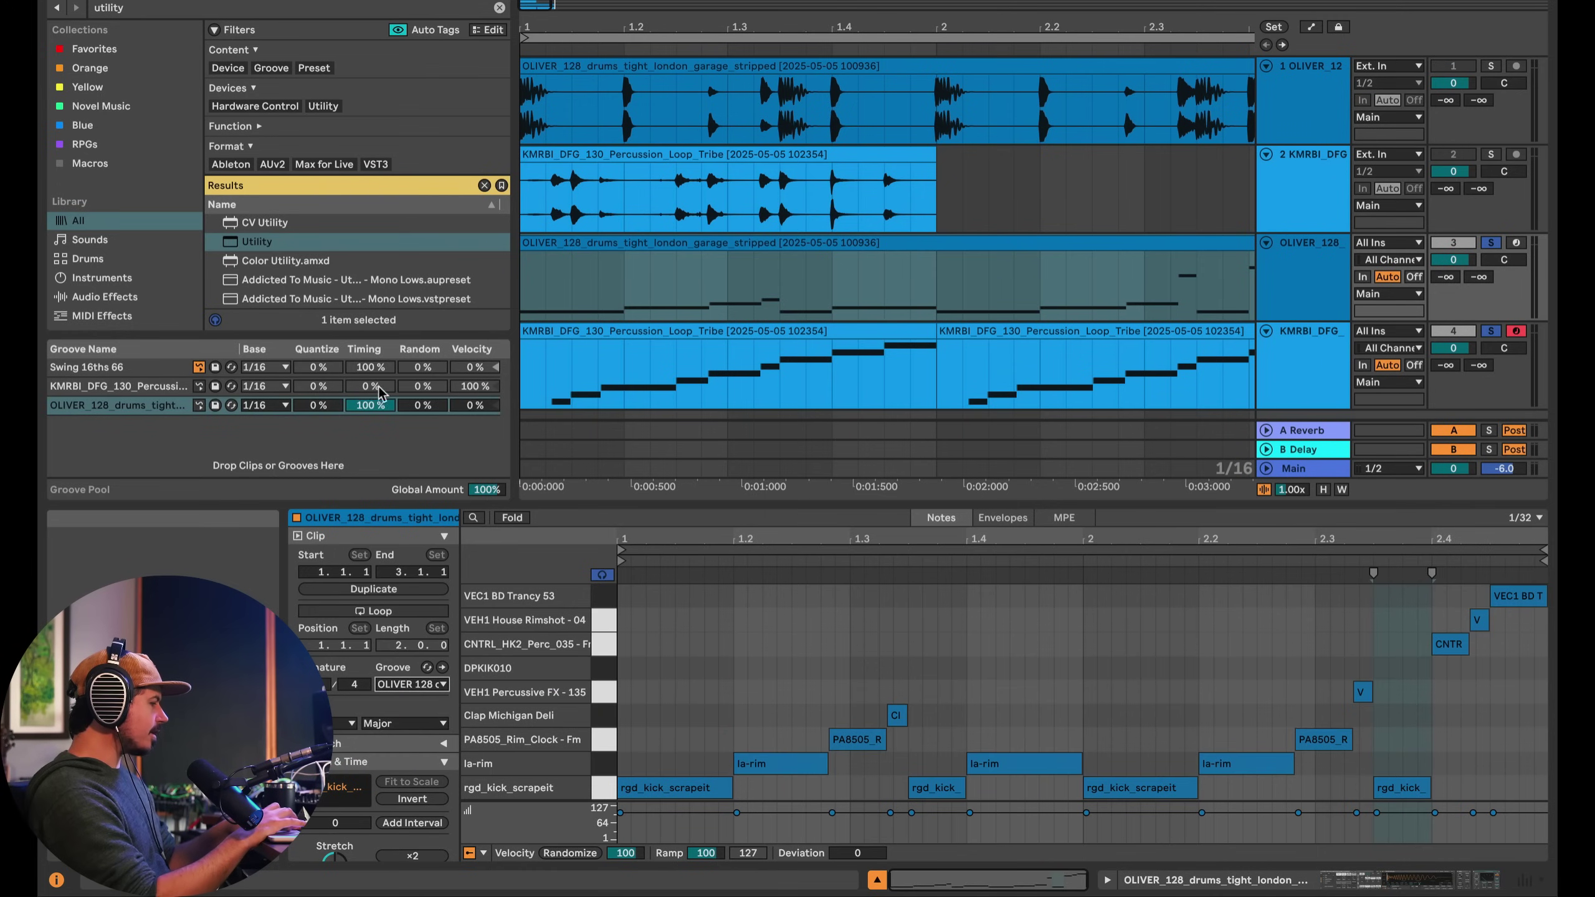
# - Set the drum groove's timing to 0 % and velocity to 100 %, and commit it to the drum MIDI clip's notes
pyautogui.moveTo(371, 405); pyautogui.dragTo(371, 440)
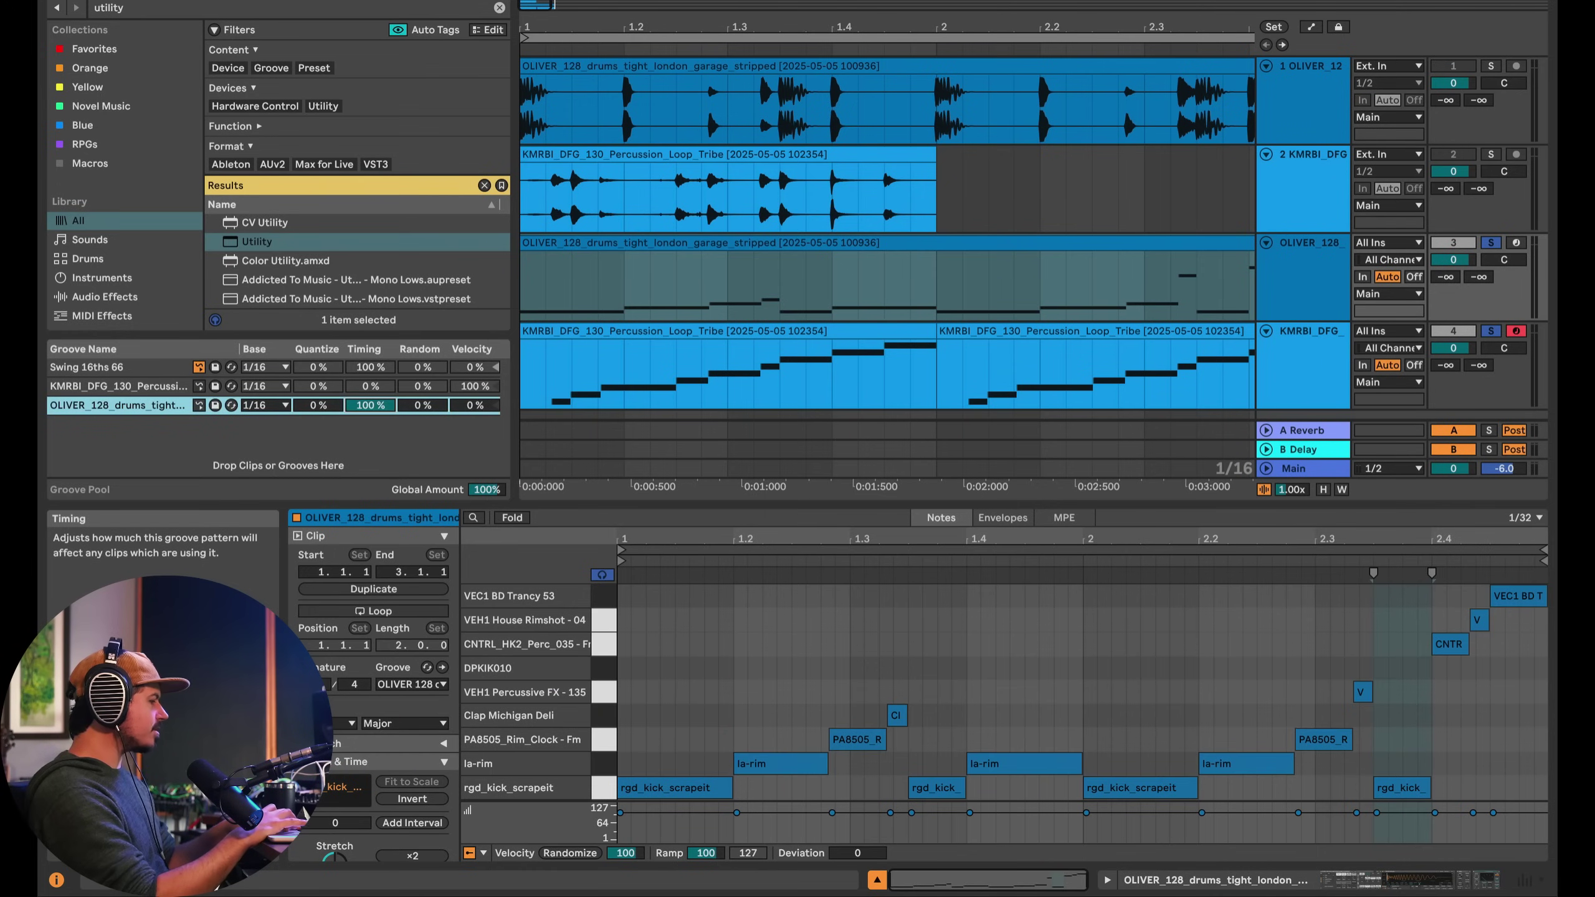
pyautogui.click(1491, 243)
pyautogui.press('space')
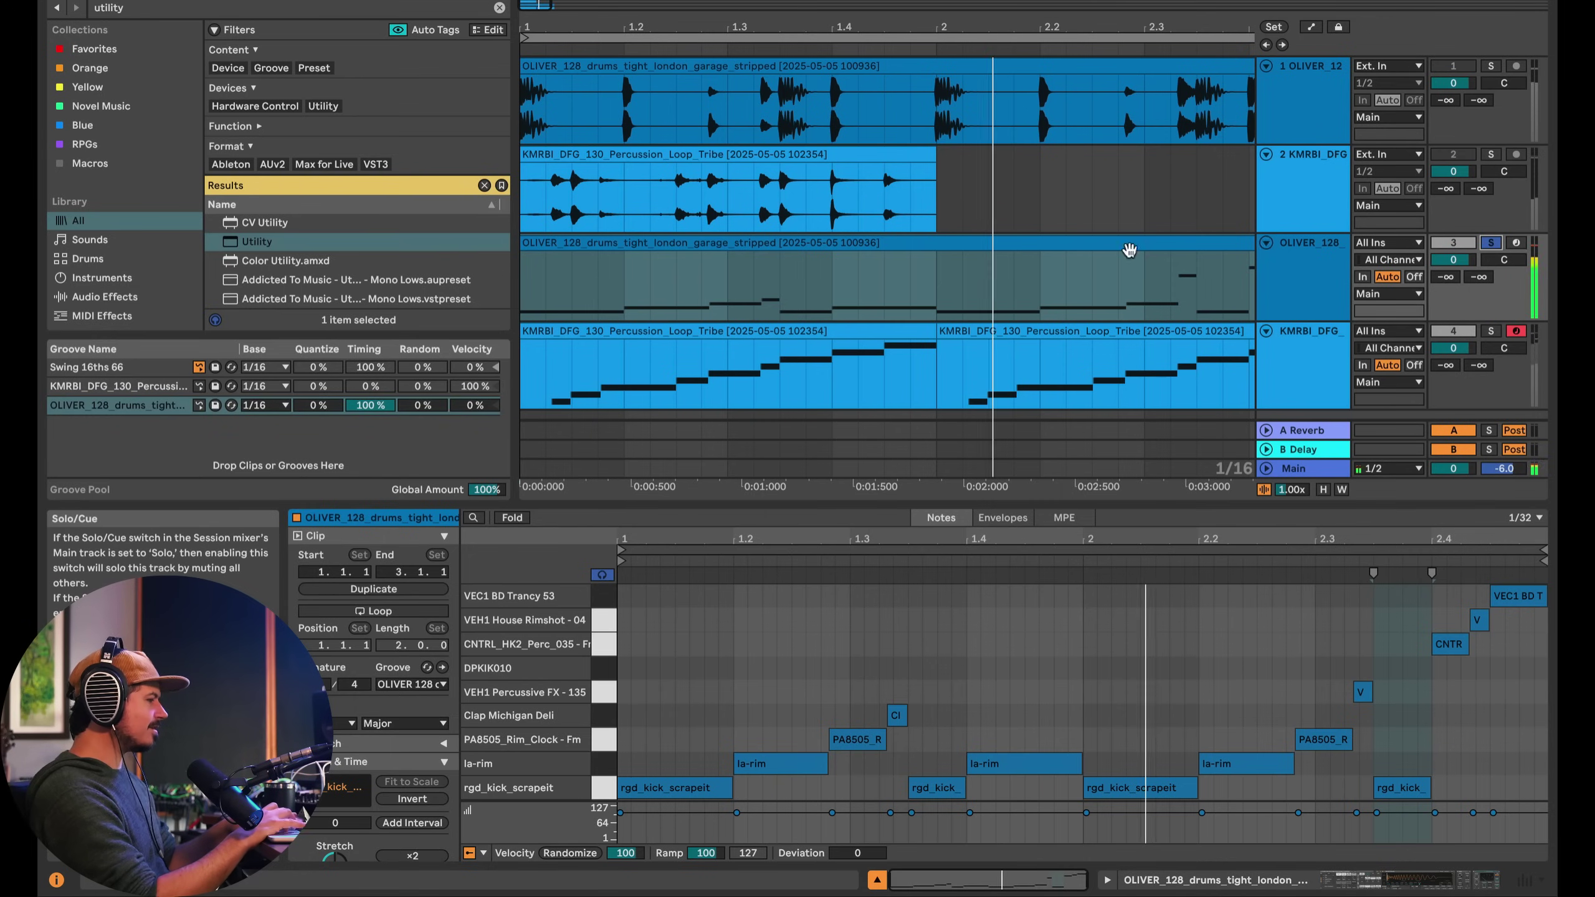
pyautogui.moveTo(374, 402); pyautogui.dragTo(375, 408)
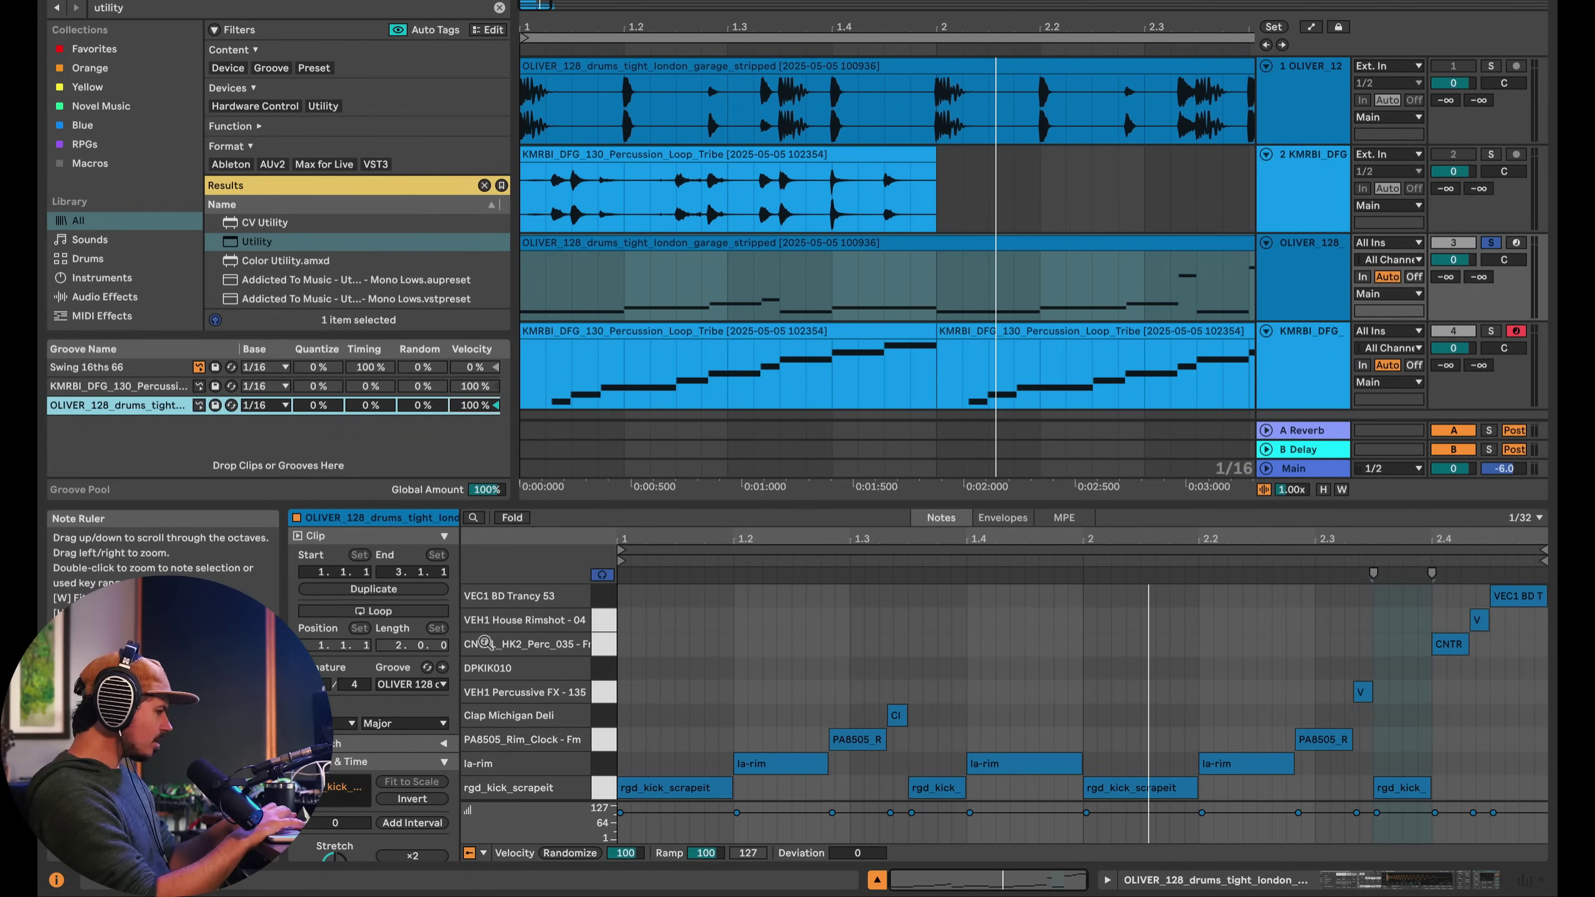
pyautogui.click(444, 674)
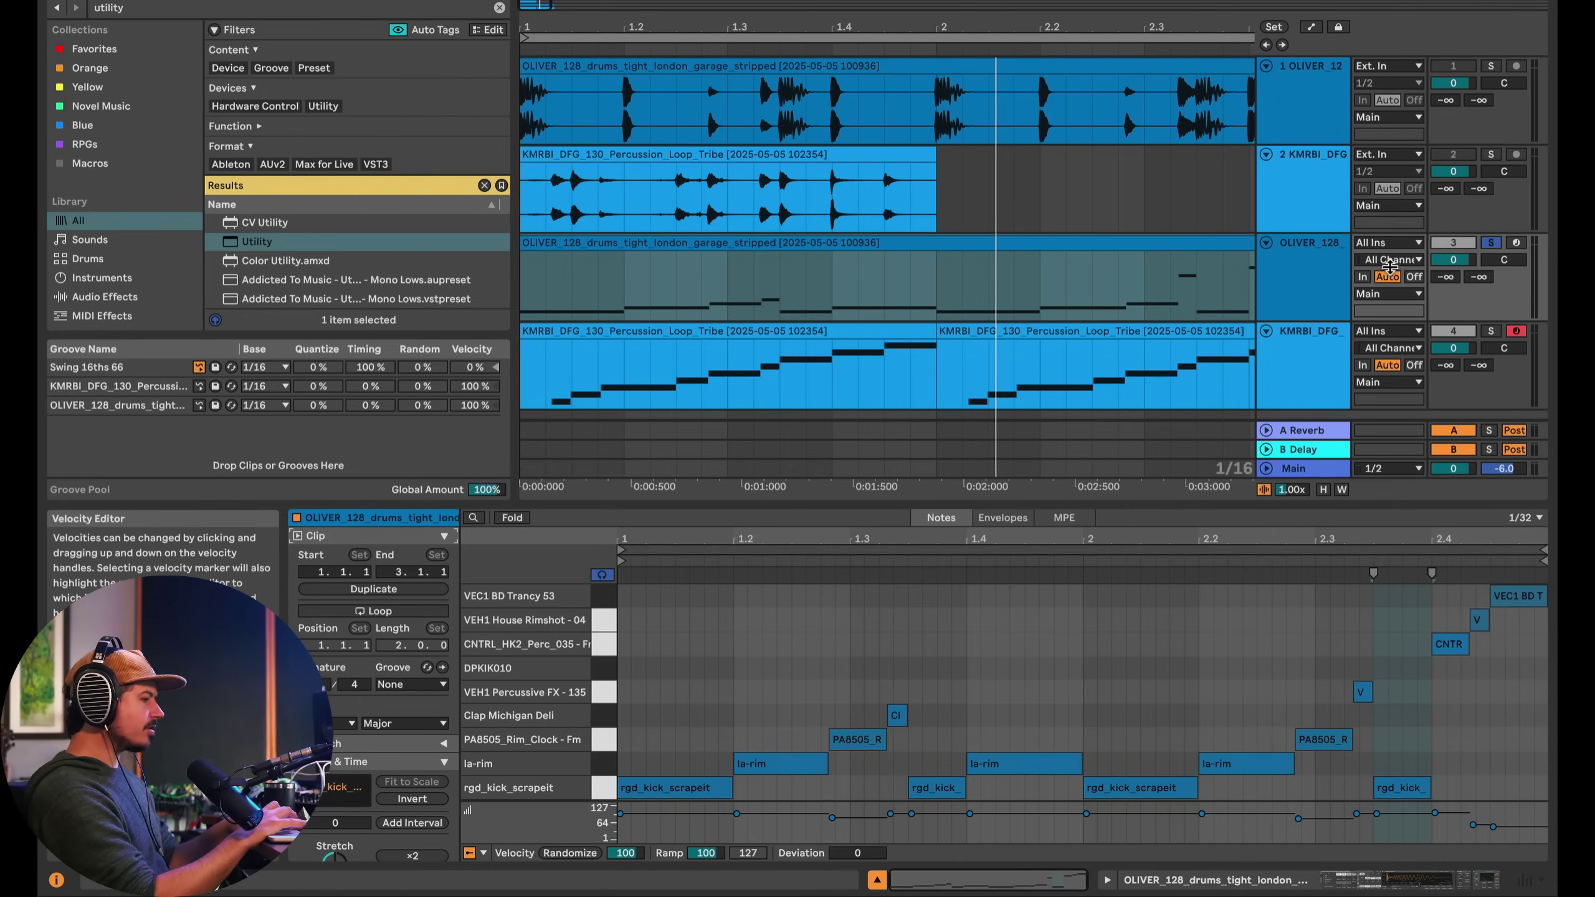
# - Play the soloed drum kit with different Velocity macro amounts and set its Drum Rack's Velocity macro to 30 %
pyautogui.click(1311, 264)
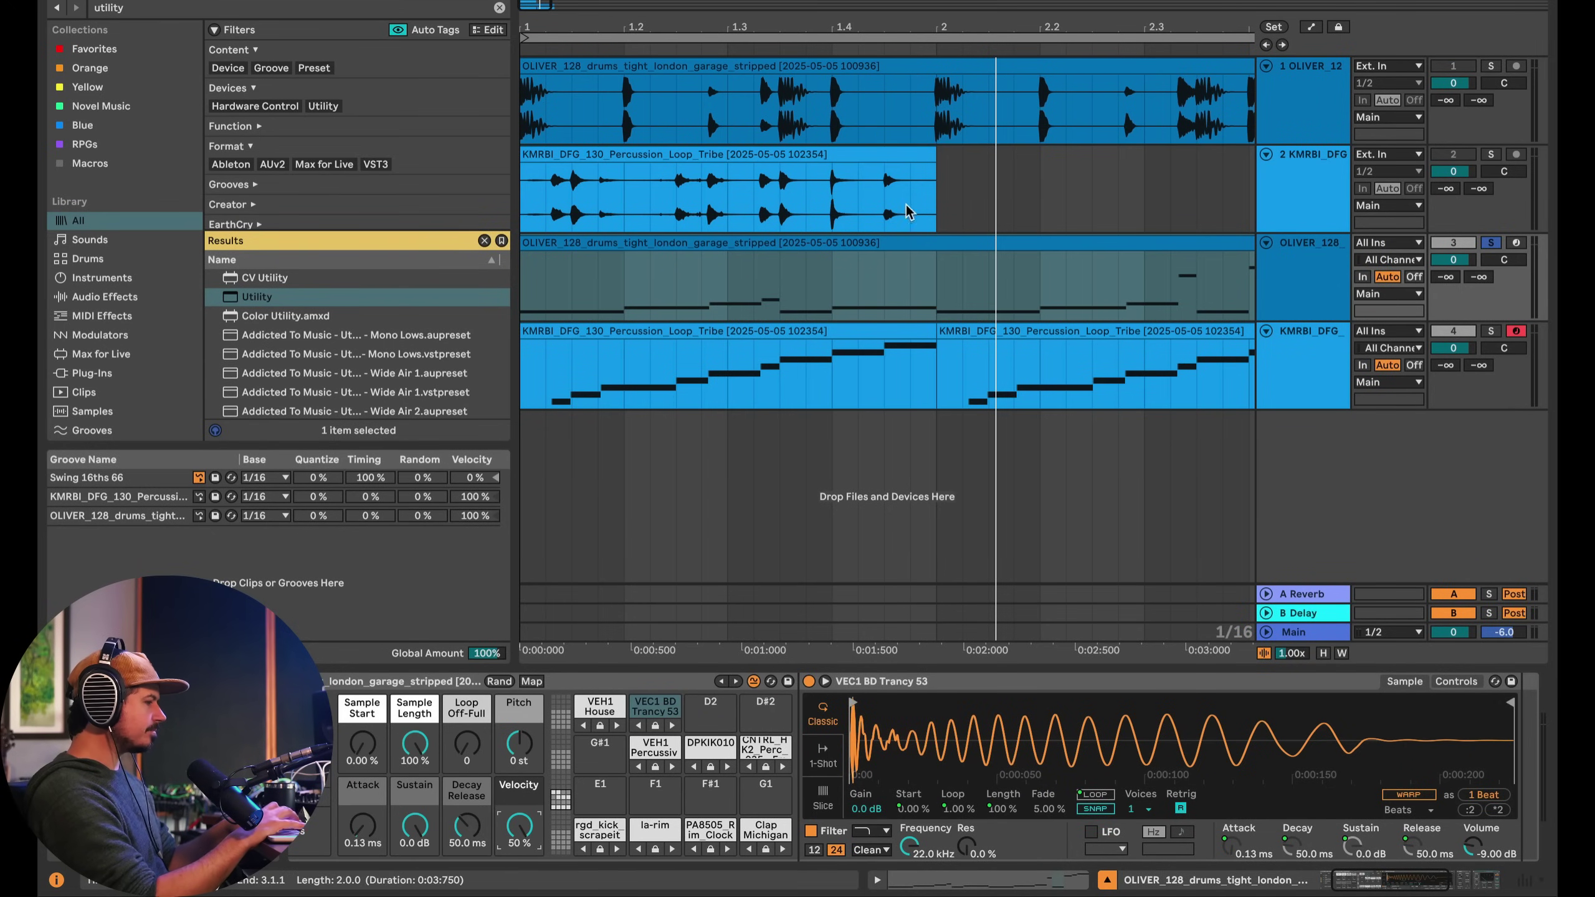
pyautogui.press('space')
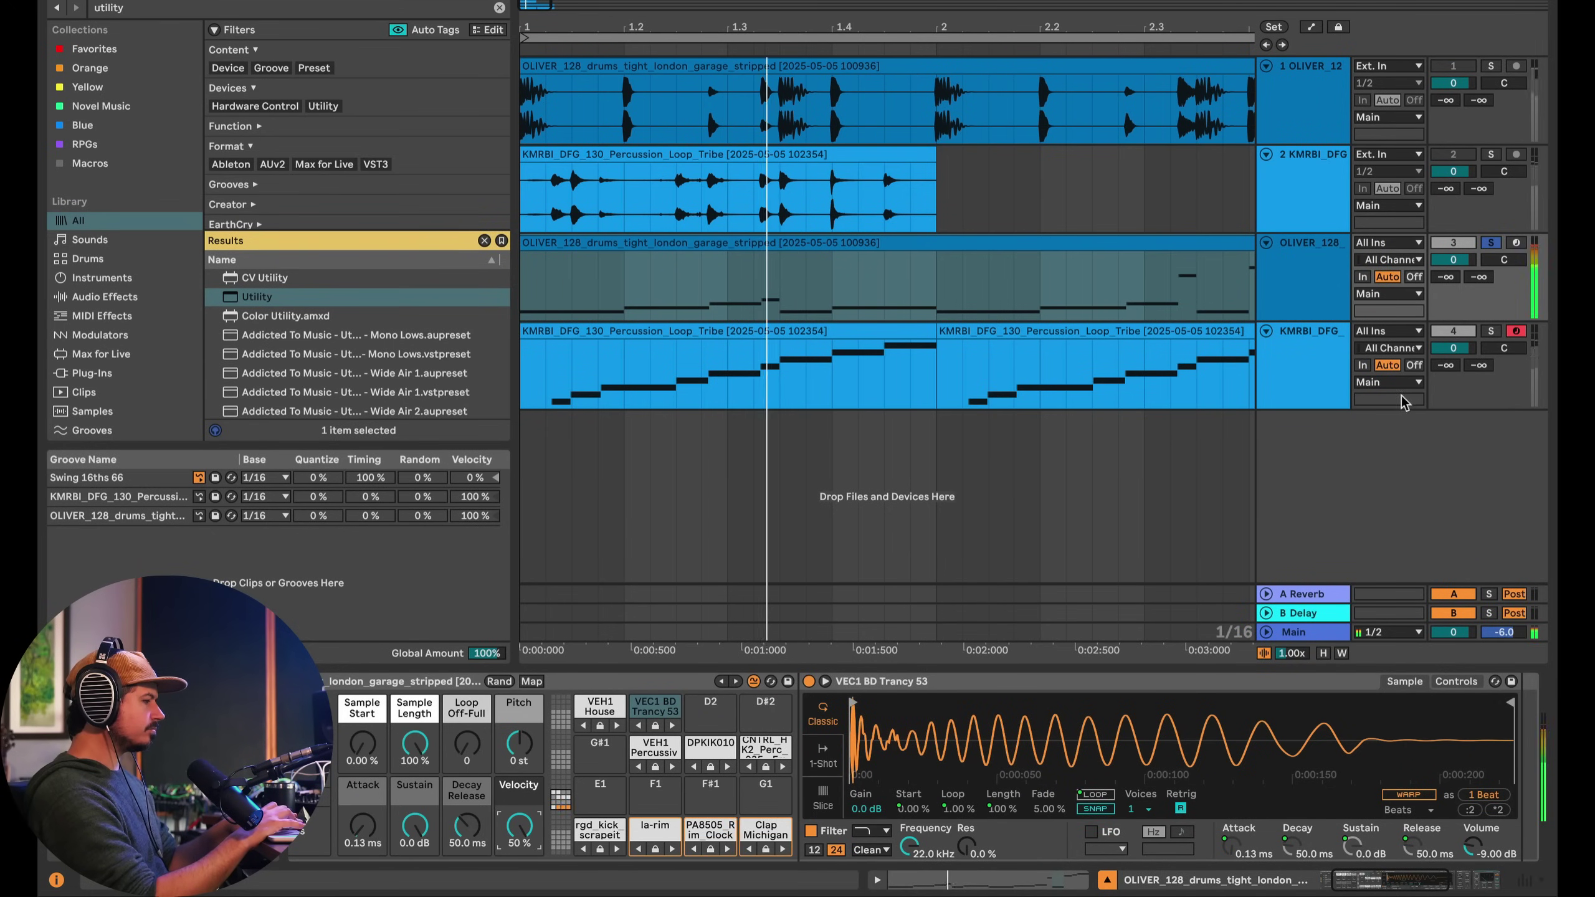
pyautogui.press('-')
pyautogui.press('-')
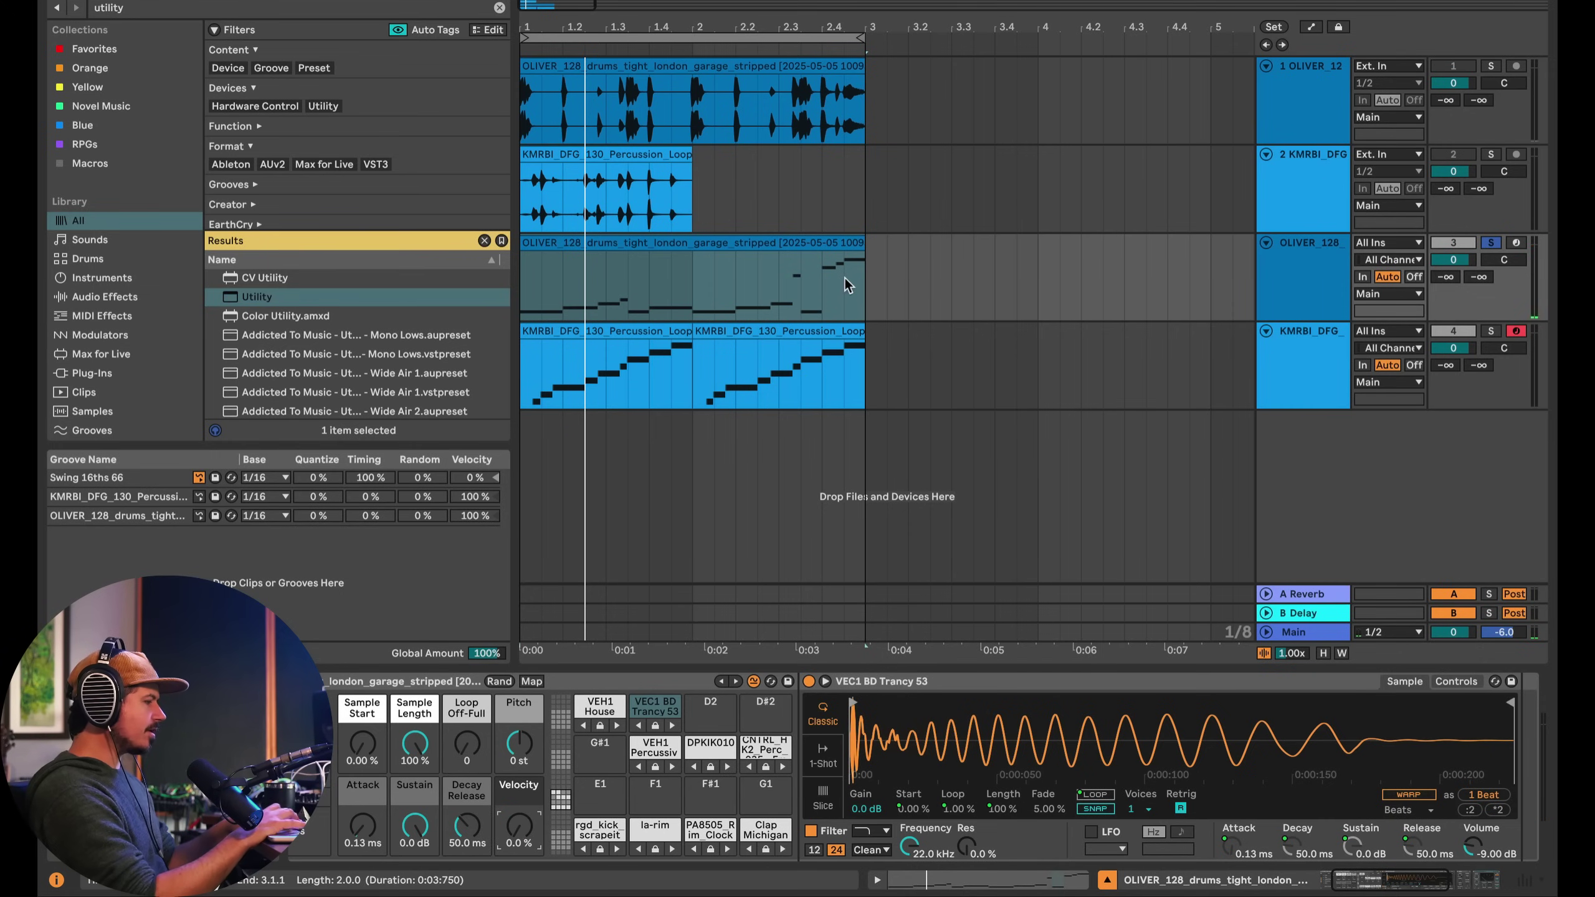
pyautogui.click(781, 275)
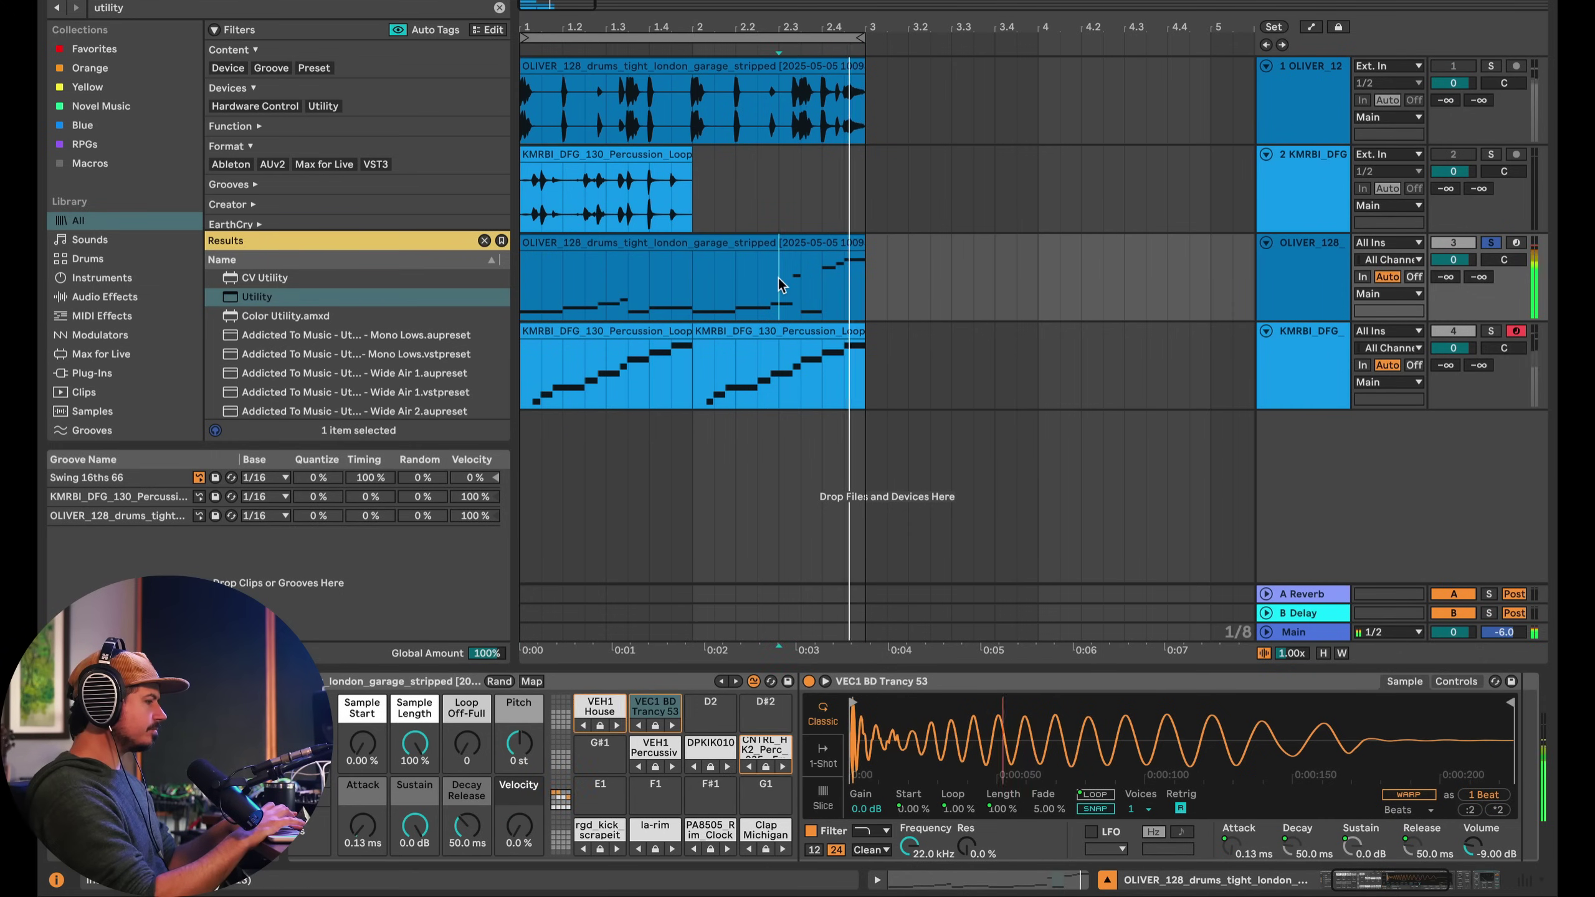
pyautogui.moveTo(519, 826); pyautogui.dragTo(519, 817)
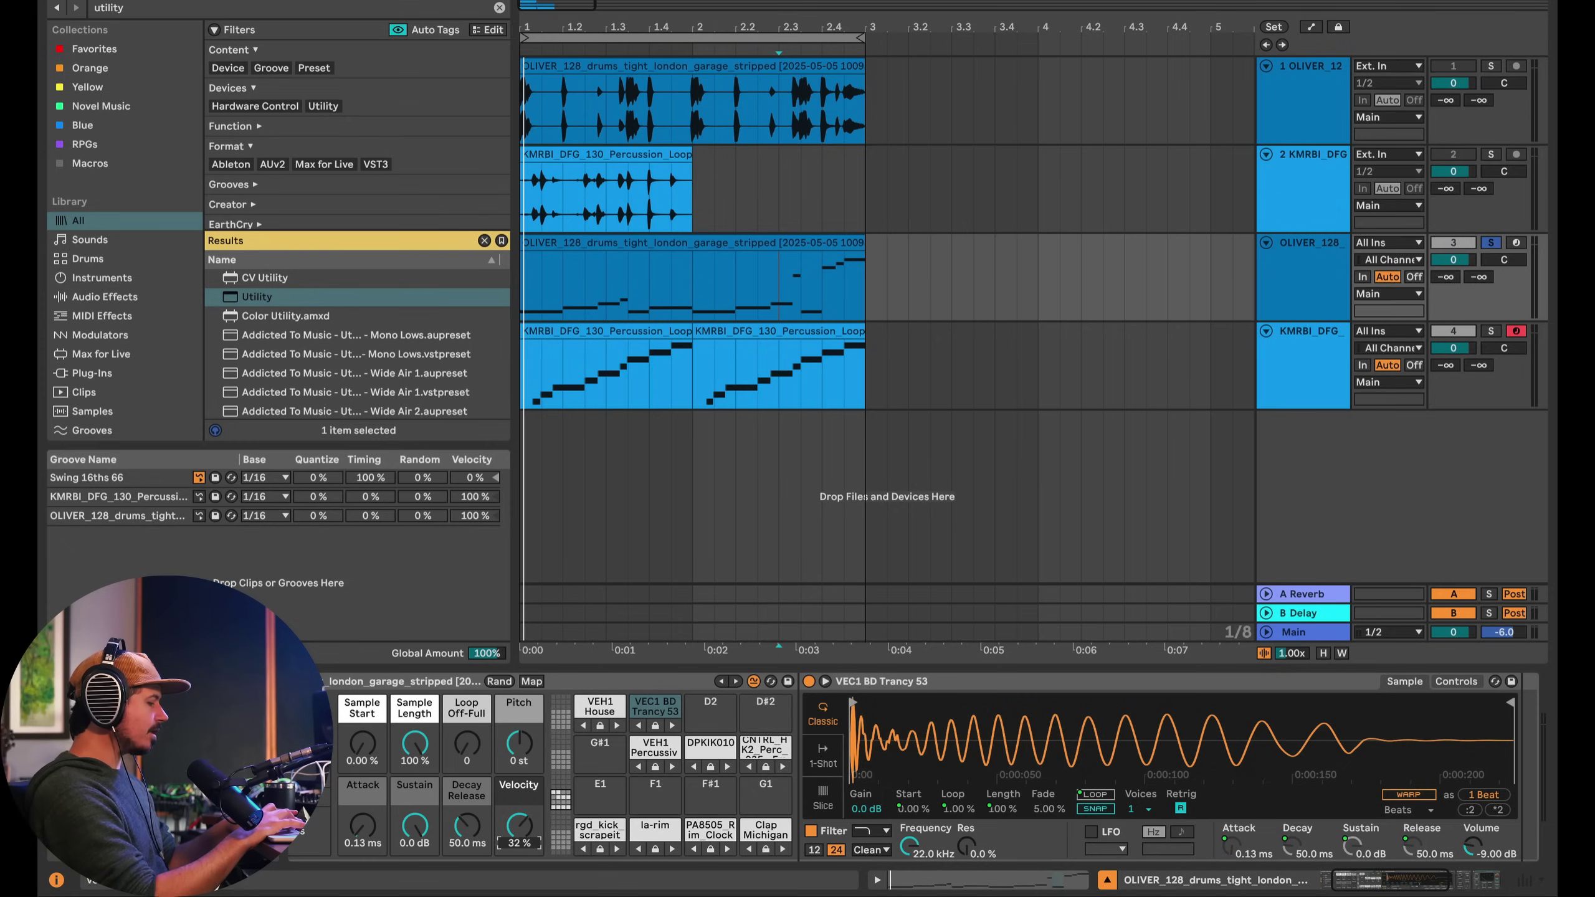
pyautogui.press('space')
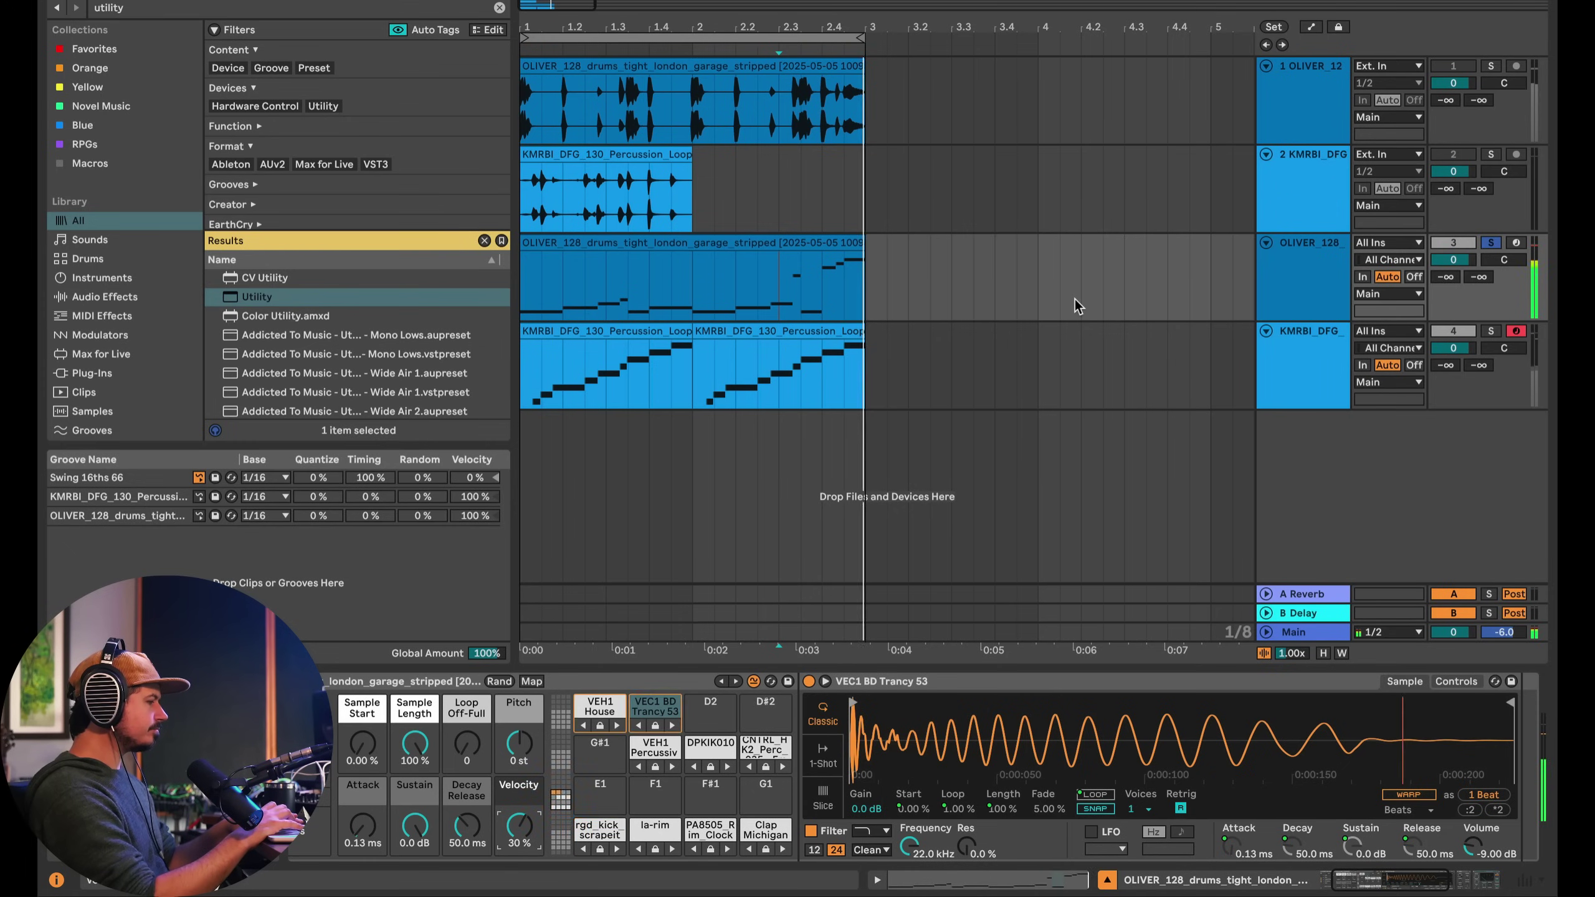
pyautogui.hscroll(5, 1291, 681)
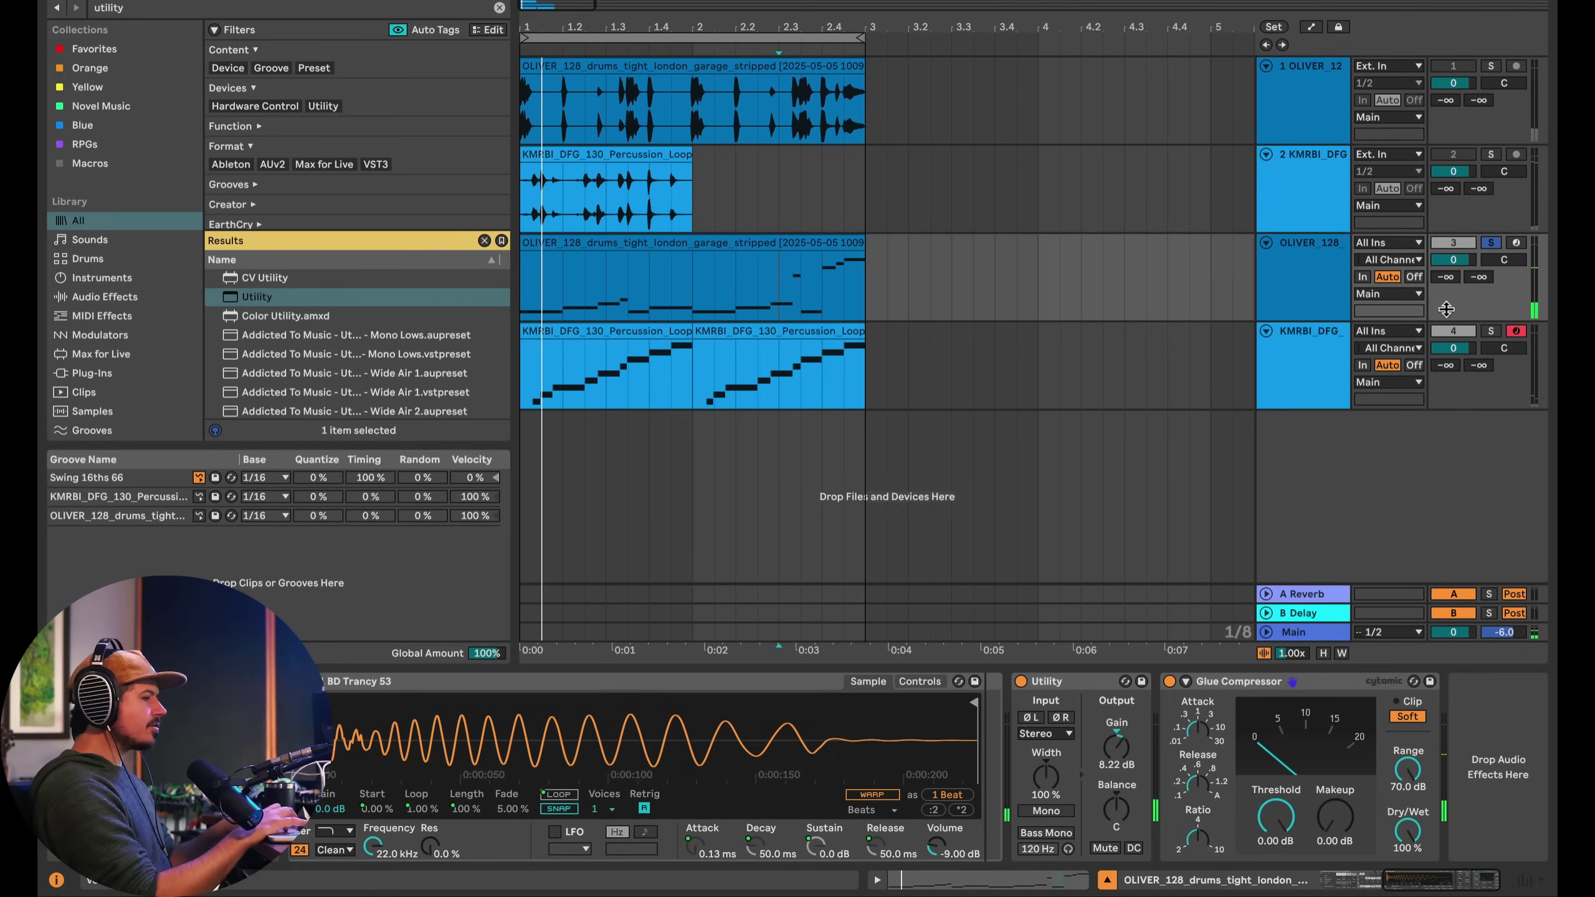
# - Group the two Drum Rack MIDI tracks together, and group the two original audio loop tracks together
pyautogui.click(1295, 267)
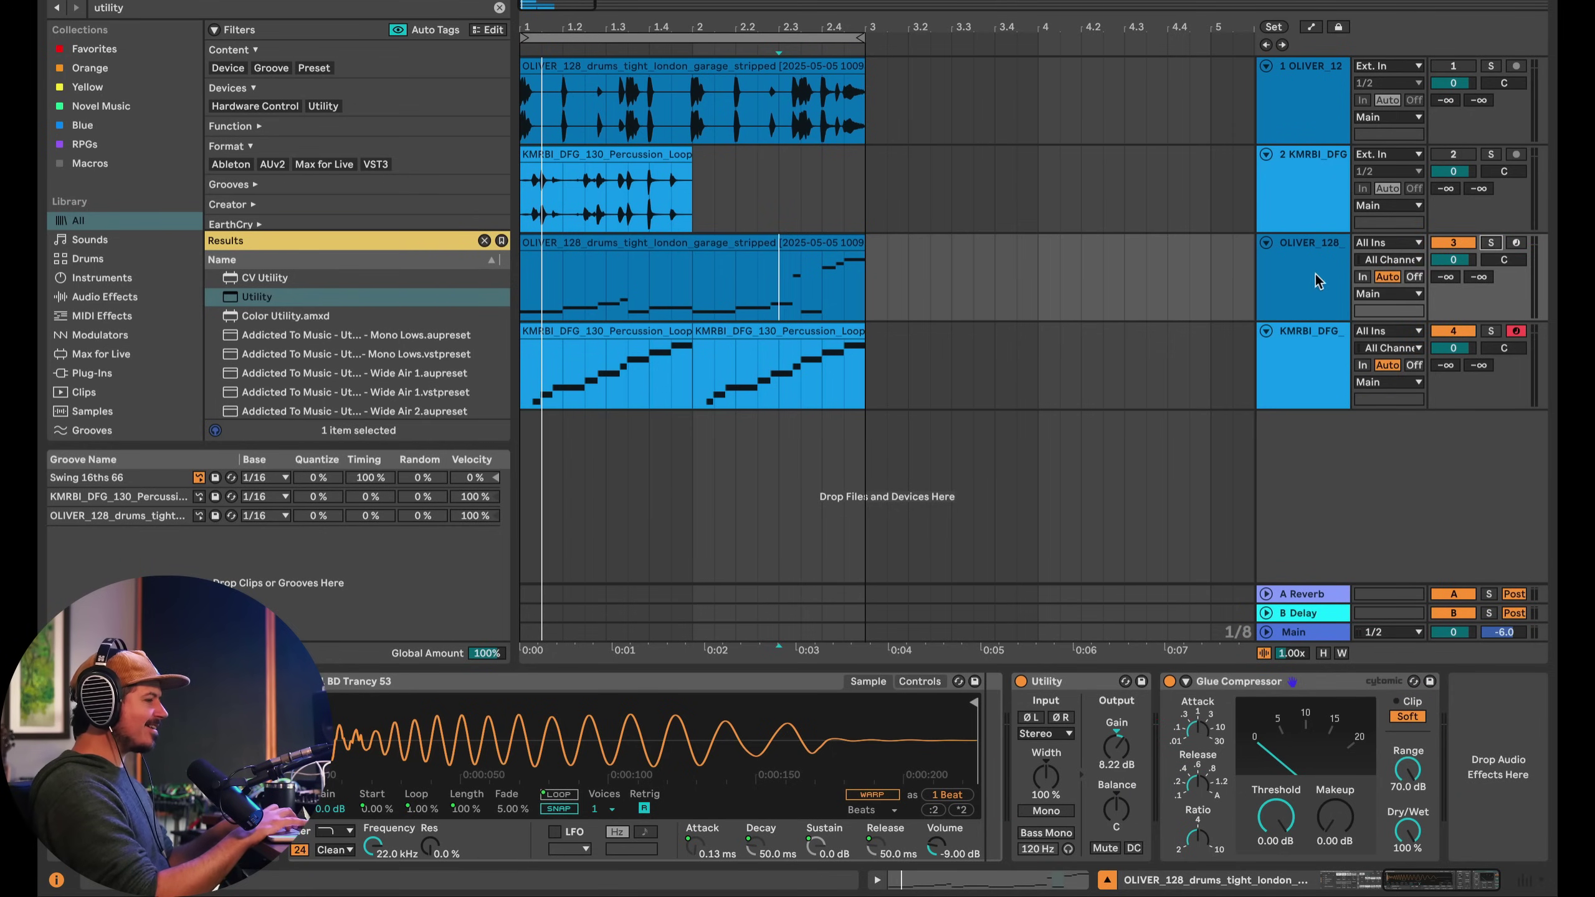
pyautogui.keyDown('shift'); pyautogui.click(1299, 349); pyautogui.keyUp('shift')
pyautogui.hotkey('ctrl', 'g')
pyautogui.click(1291, 188)
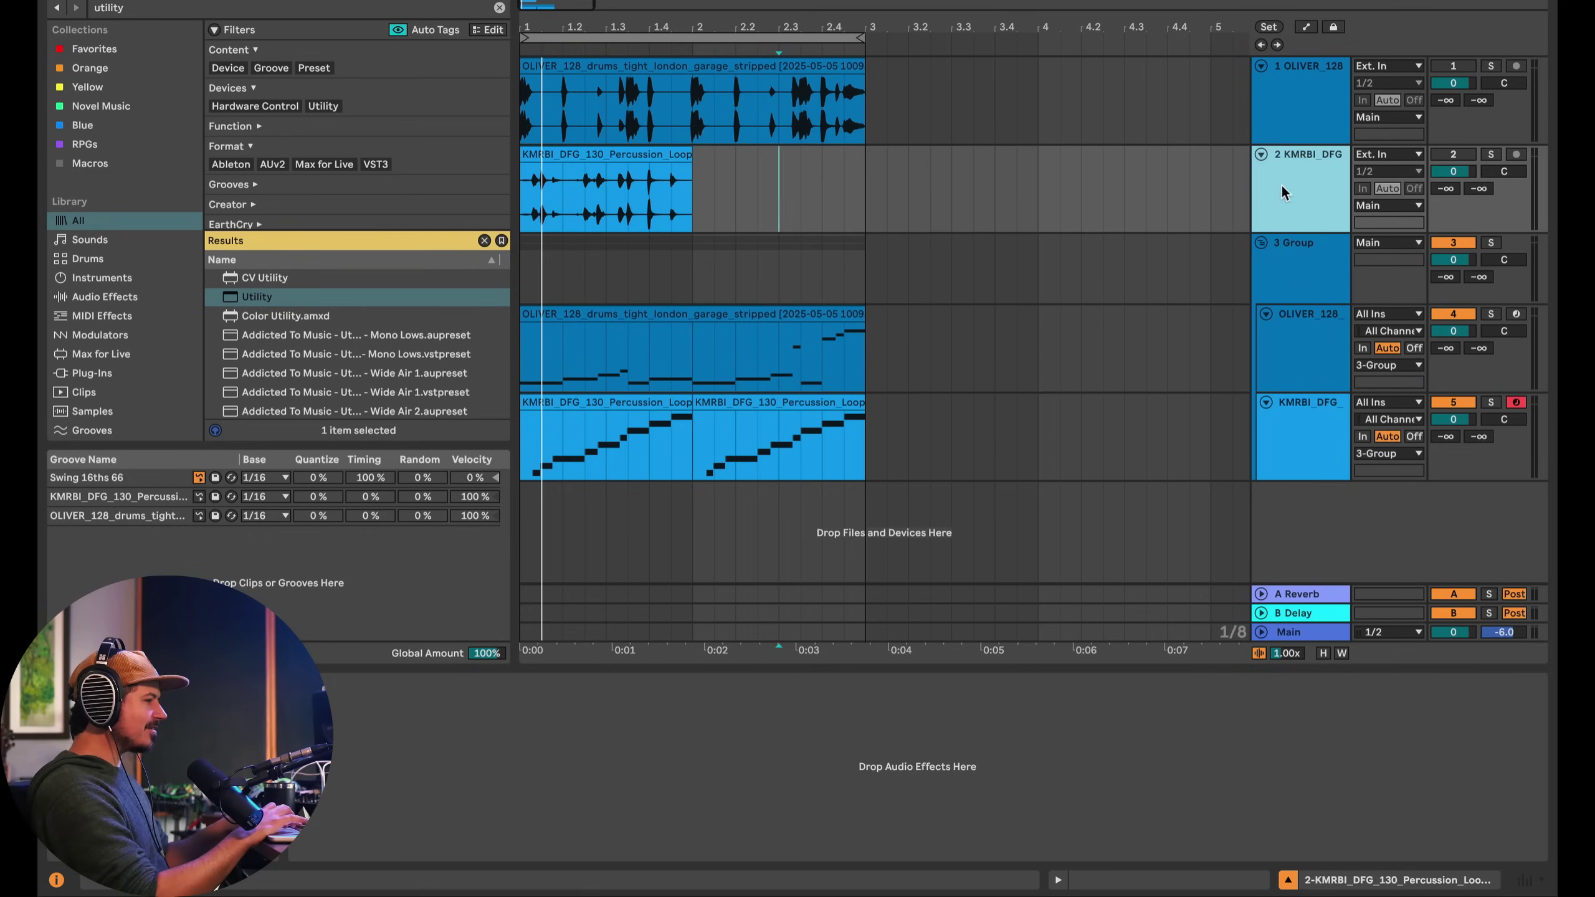
pyautogui.keyDown('shift'); pyautogui.click(1294, 85); pyautogui.keyUp('shift')
pyautogui.hotkey('ctrl', 'g')
pyautogui.click(1298, 84)
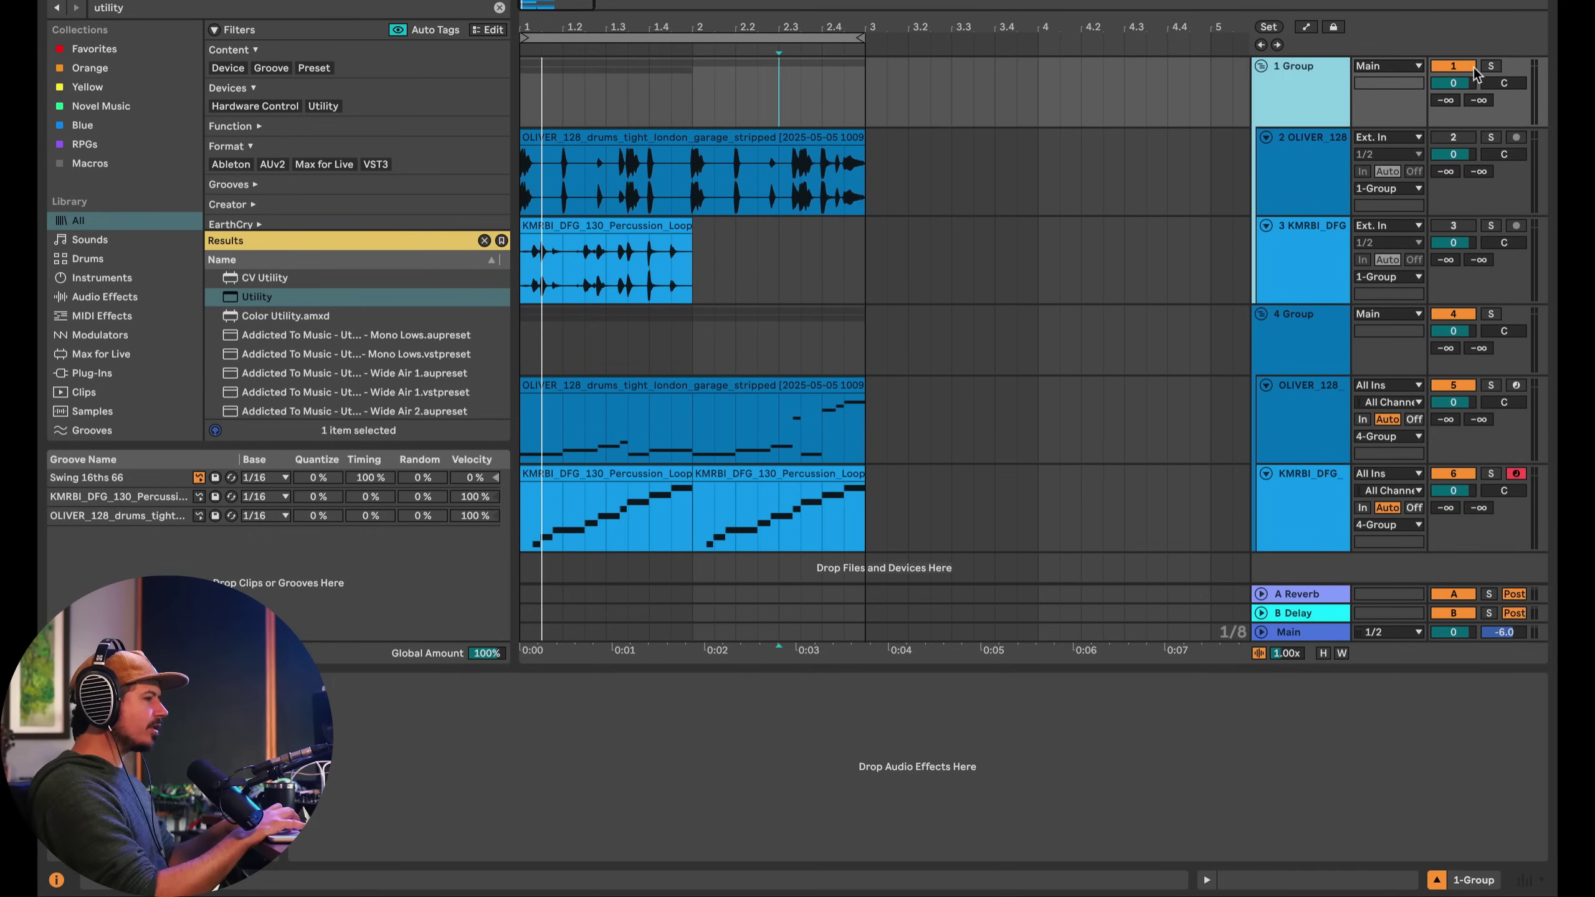
# - Solo the group of original audio loops and collapse both track groups
pyautogui.click(1492, 67)
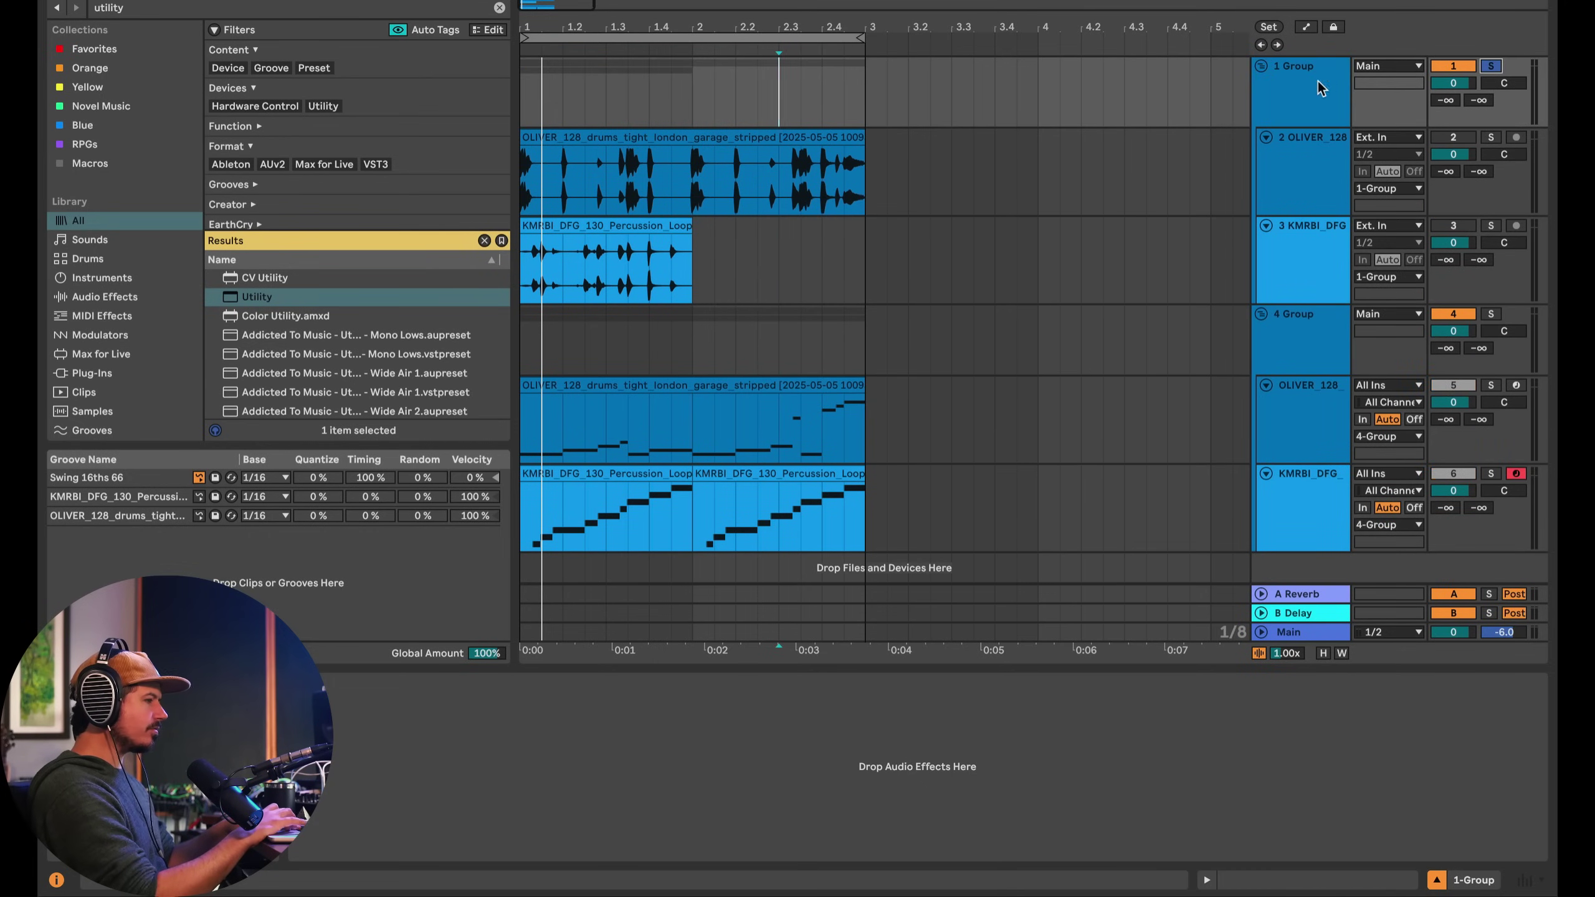
pyautogui.click(1259, 66)
pyautogui.click(1261, 86)
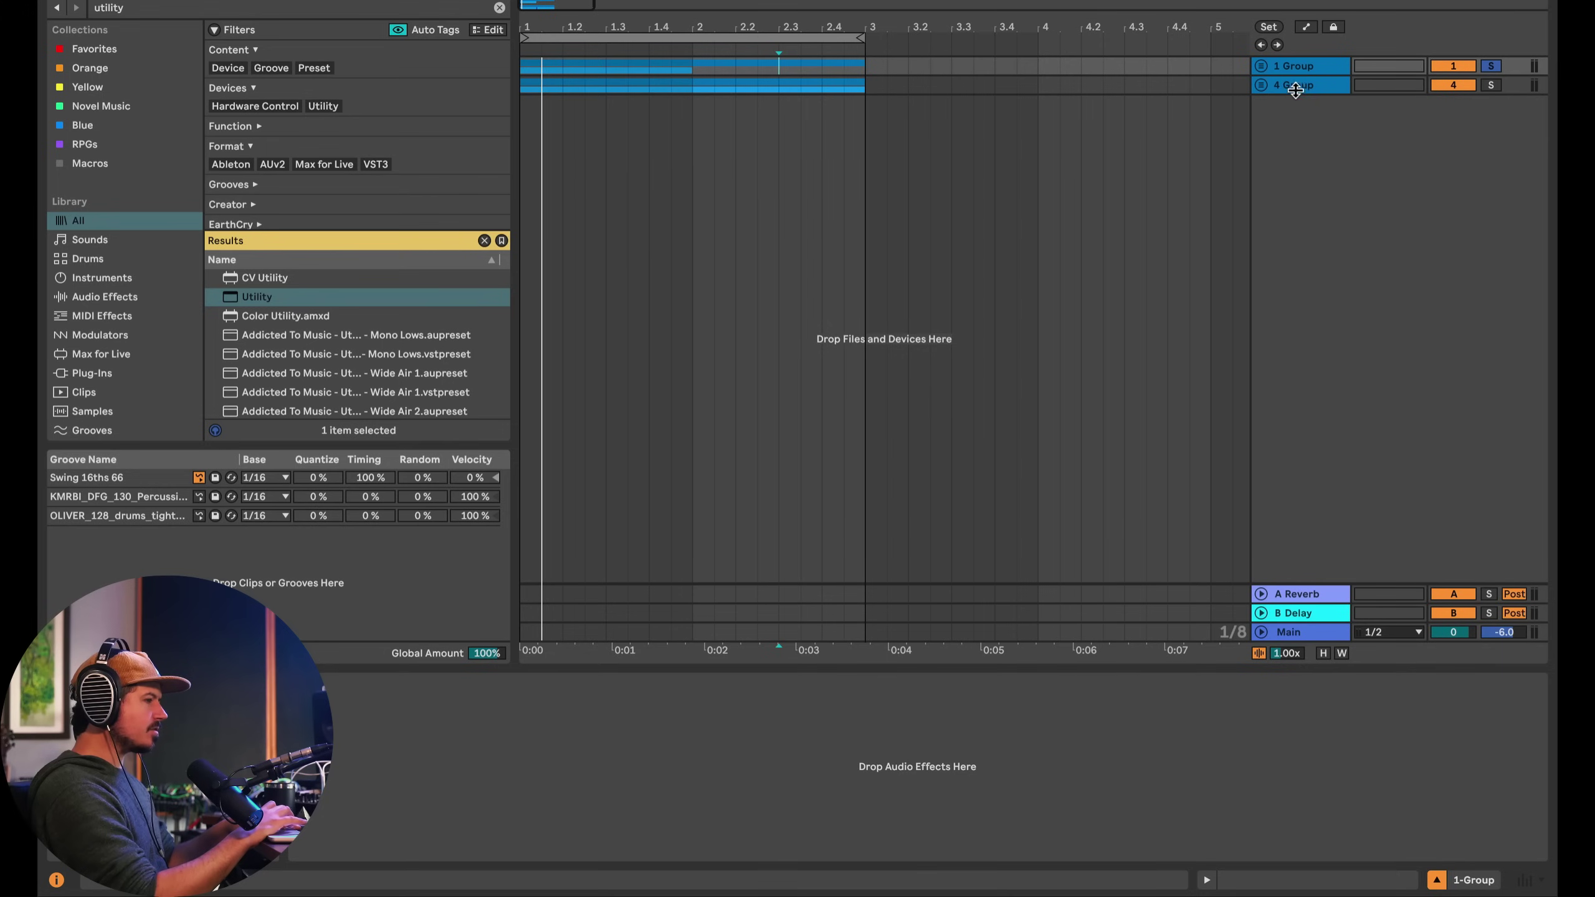
pyautogui.moveTo(551, 18); pyautogui.dragTo(551, 38)
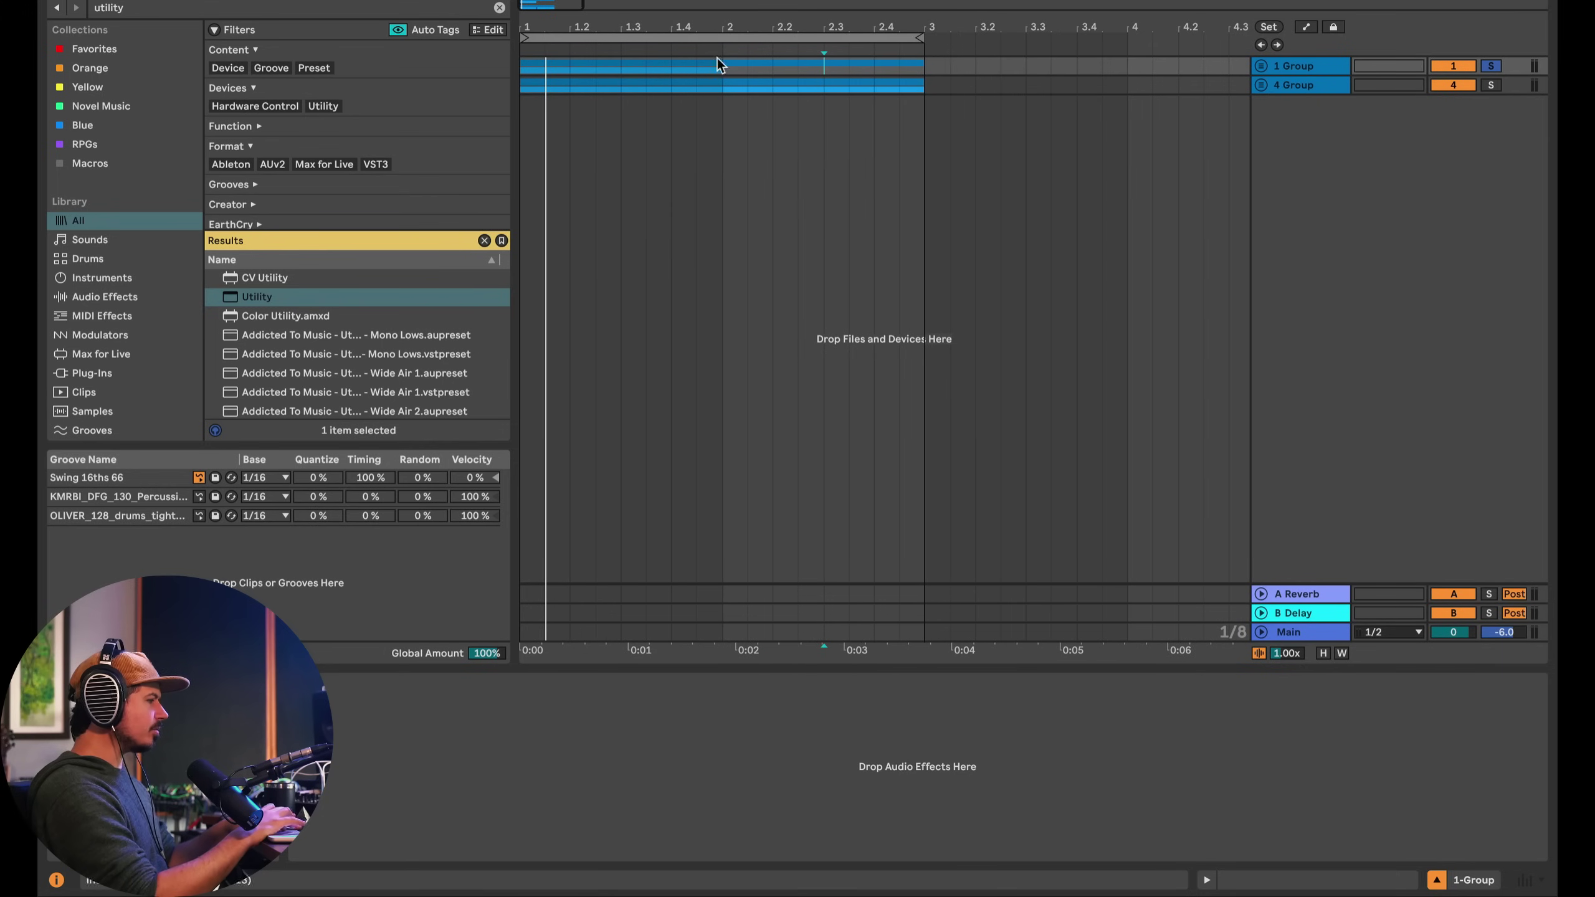
# - Duplicate the percussion audio loop into the second bar and collapse its group again
pyautogui.click(1261, 67)
pyautogui.click(653, 238)
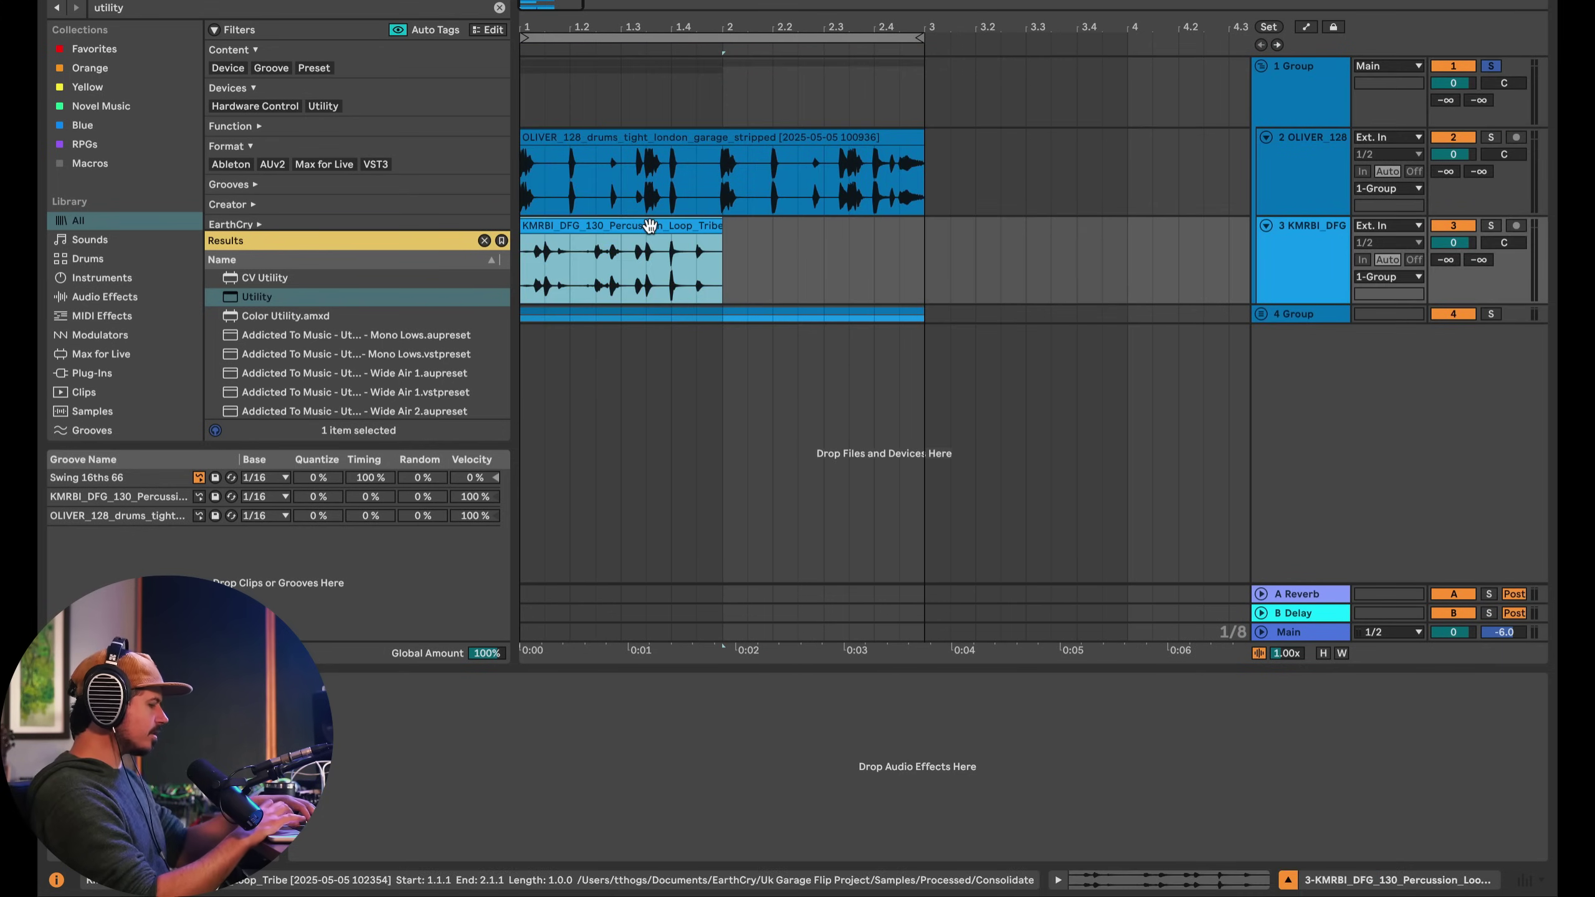
pyautogui.hotkey('ctrl', 'd')
pyautogui.click(1261, 66)
# - Play the two-bar loop and compare the original audio loops with the Drum Rack kits by soloing each group alternately
pyautogui.press('space')
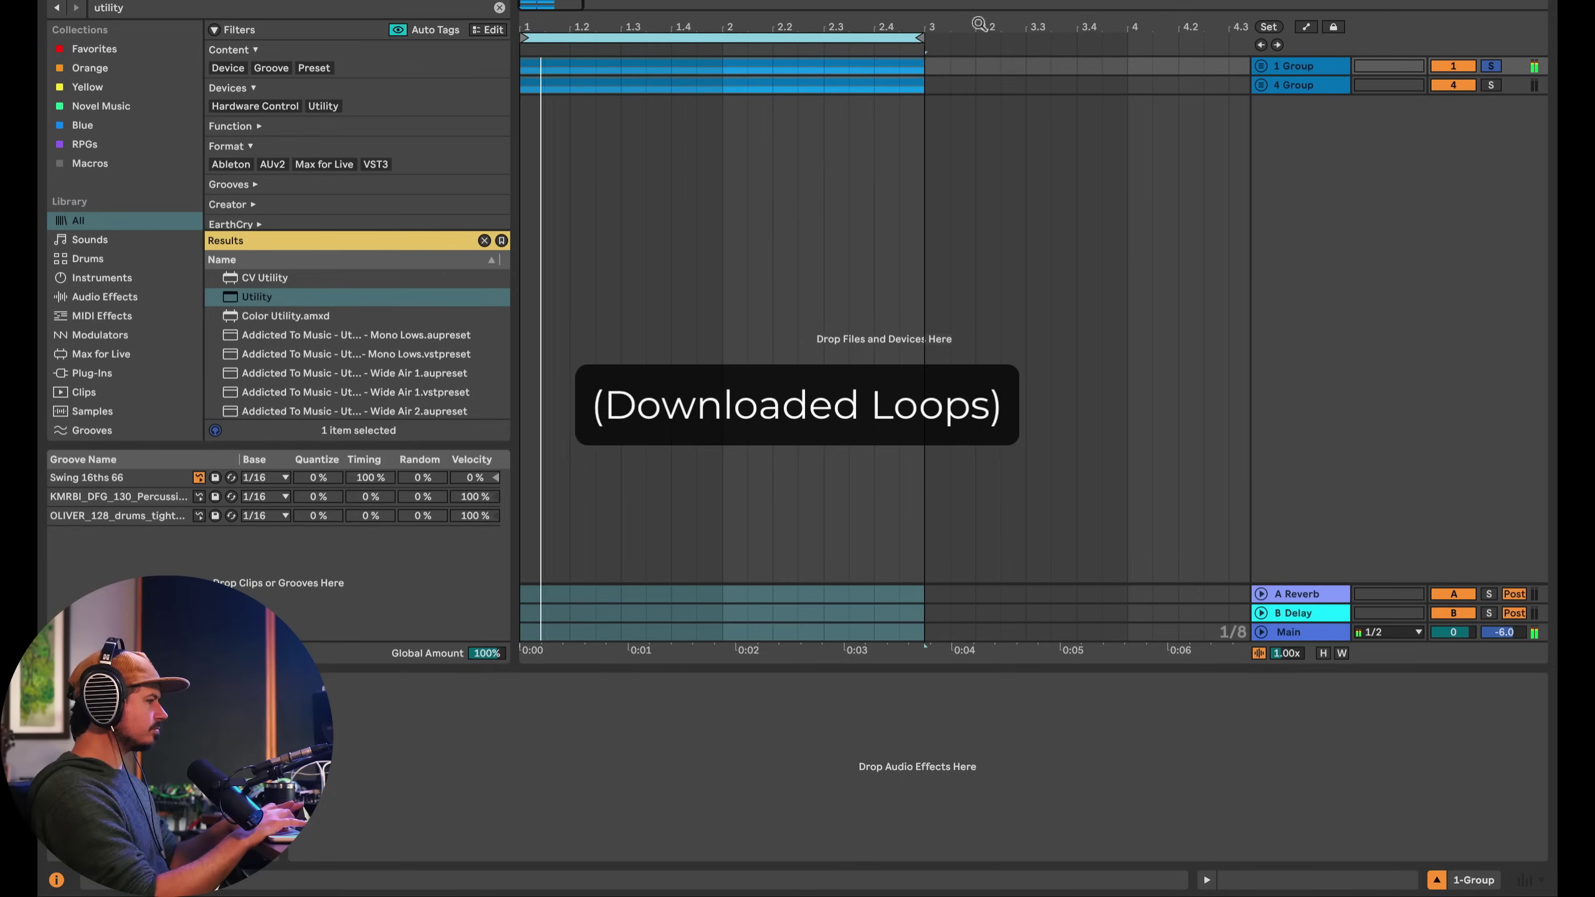
pyautogui.click(1492, 86)
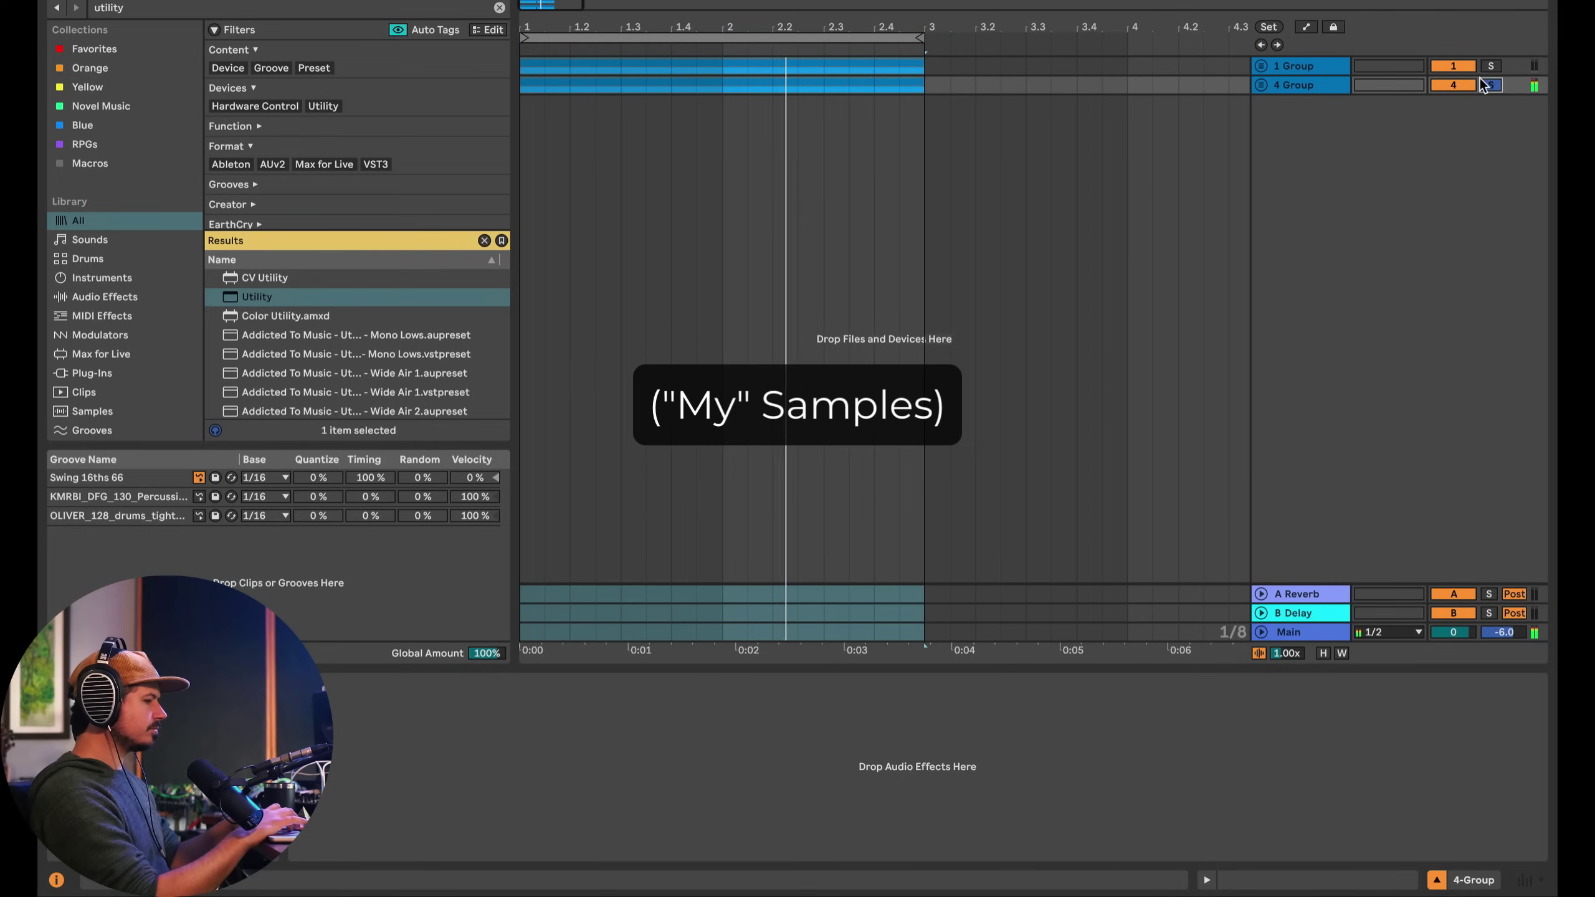
pyautogui.click(1491, 66)
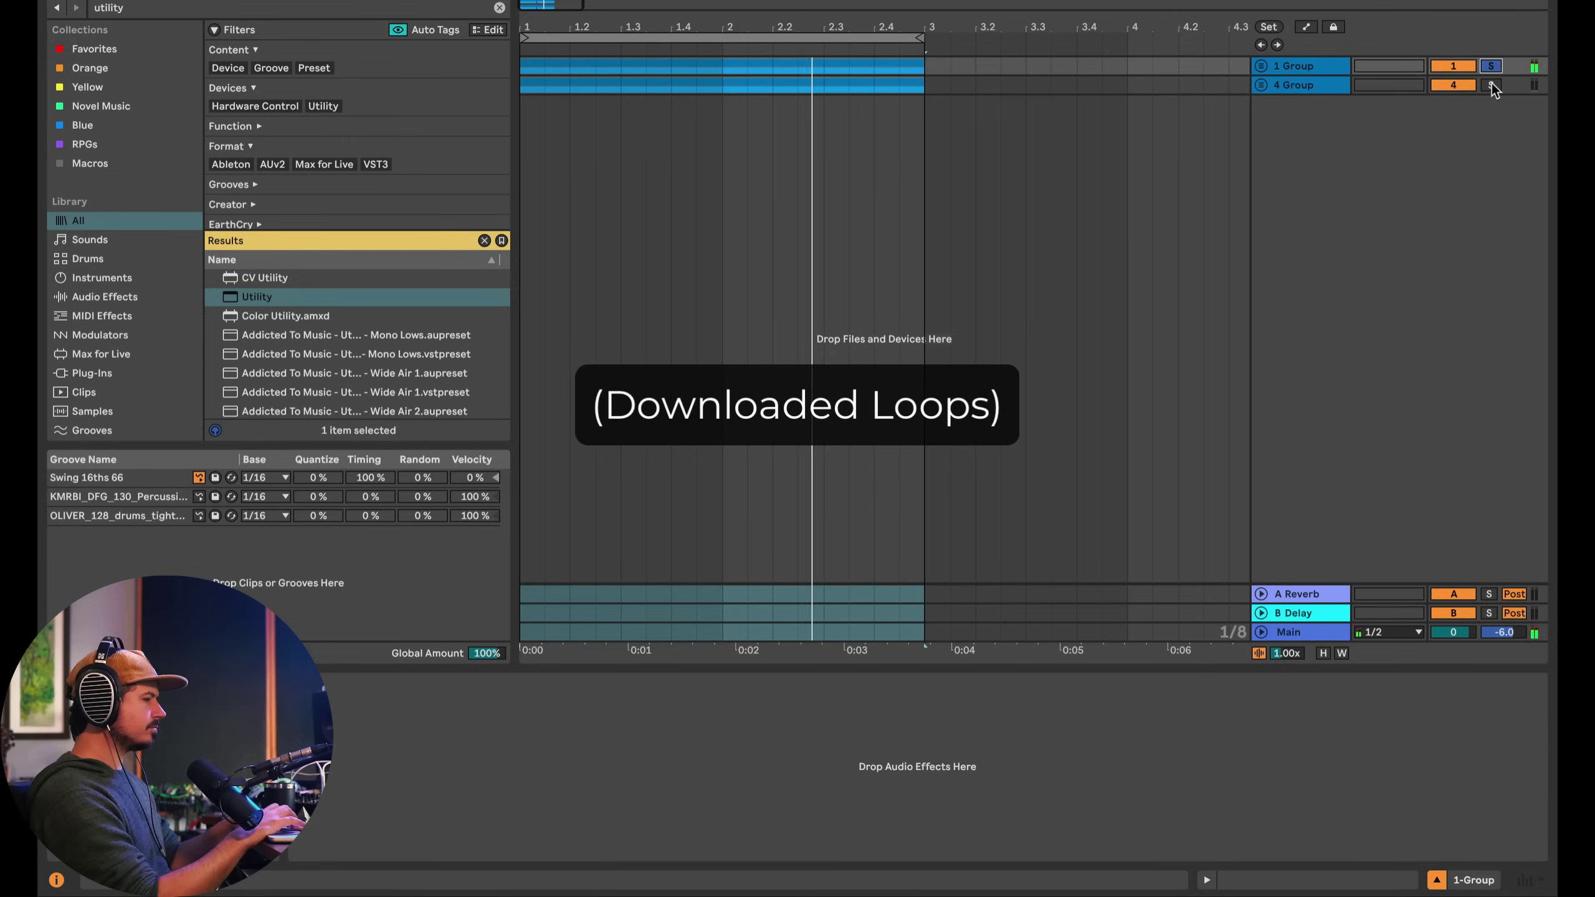
pyautogui.click(1492, 85)
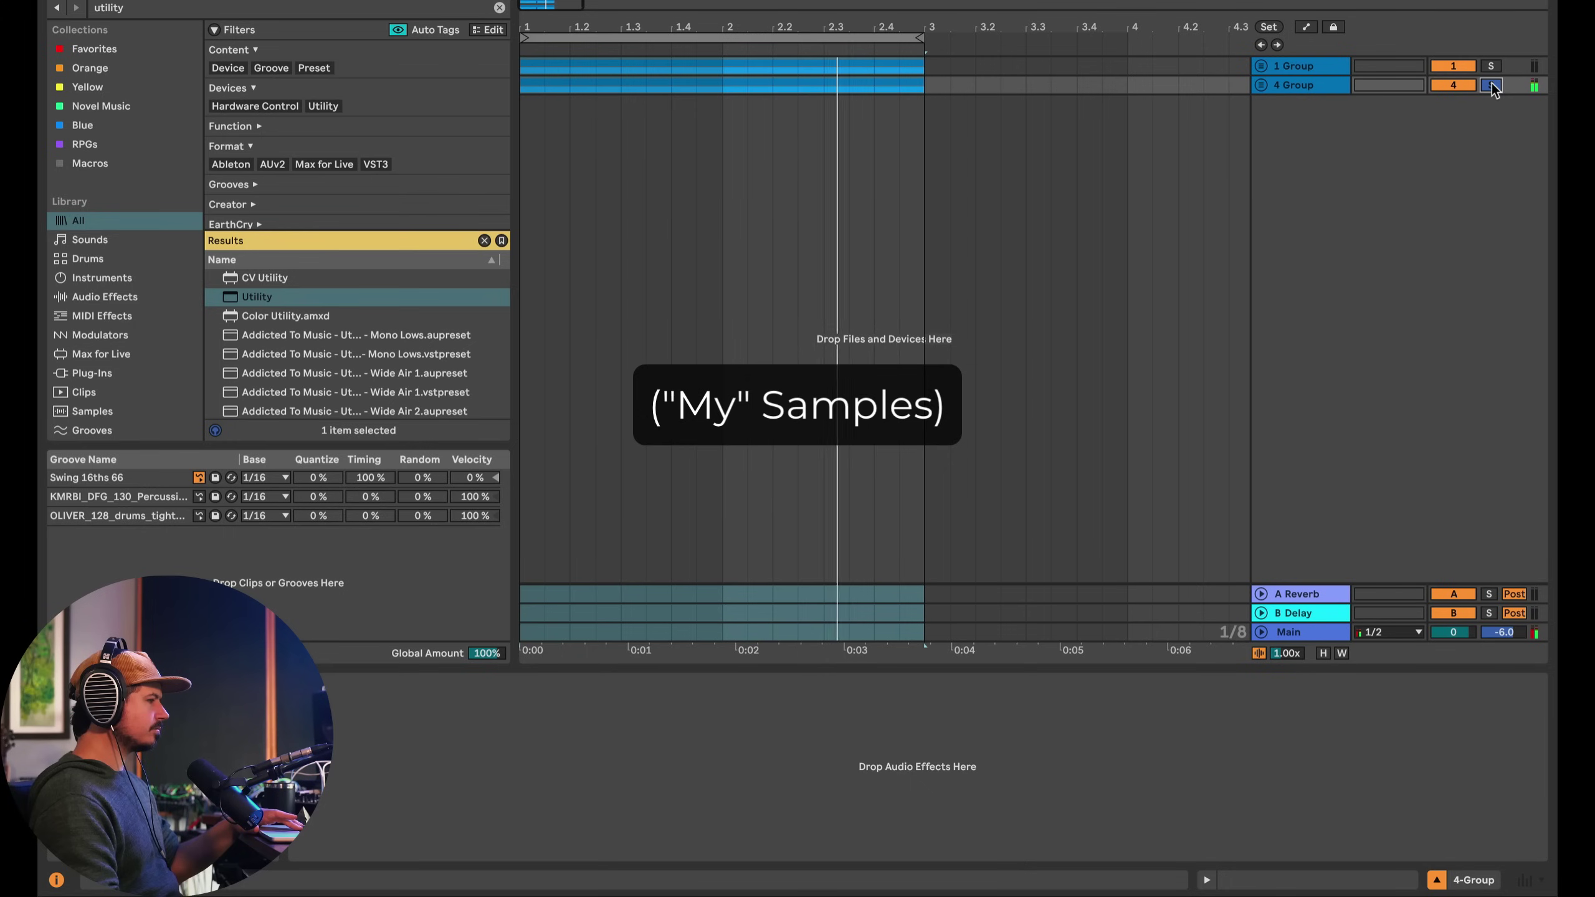
pyautogui.press('space')
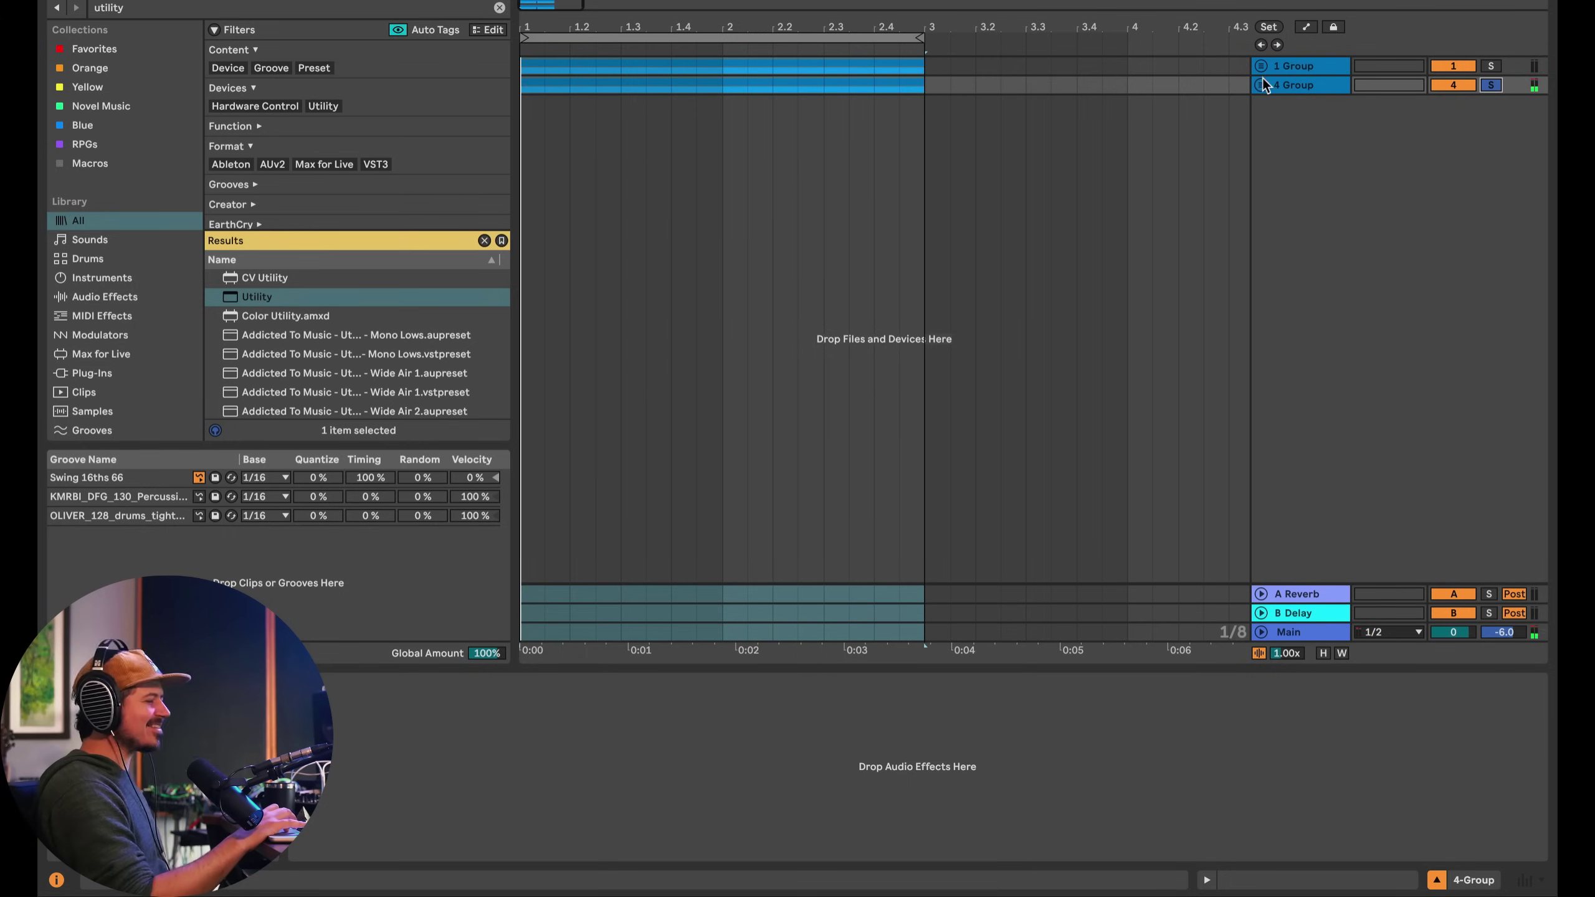